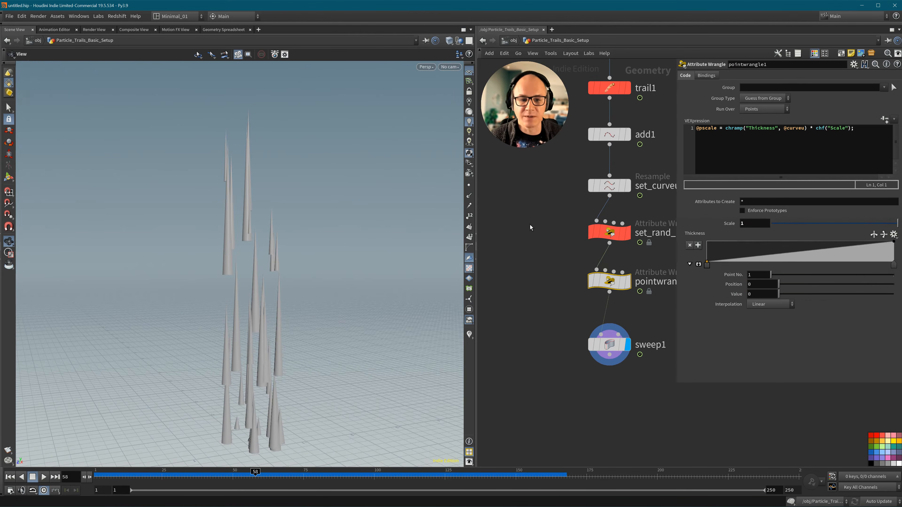
{"action": "left_click", "coordinate": [603, 290]}
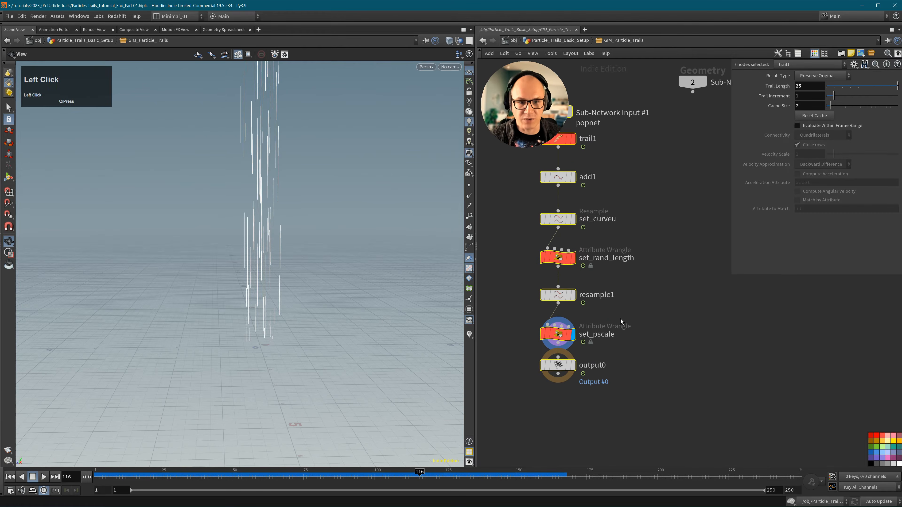
{"action": "middle_click_drag", "start_coordinate": [620, 320], "coordinate": [651, 335]}
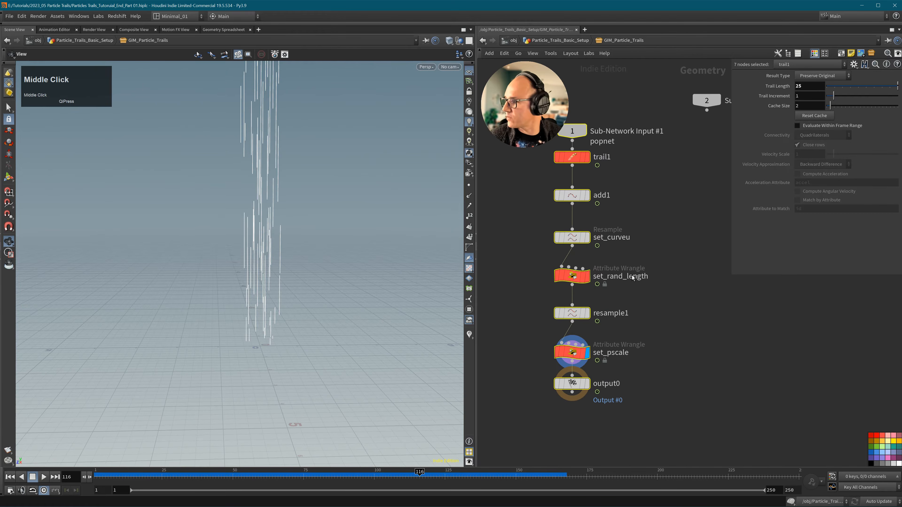
{"action": "left_click", "coordinate": [586, 152]}
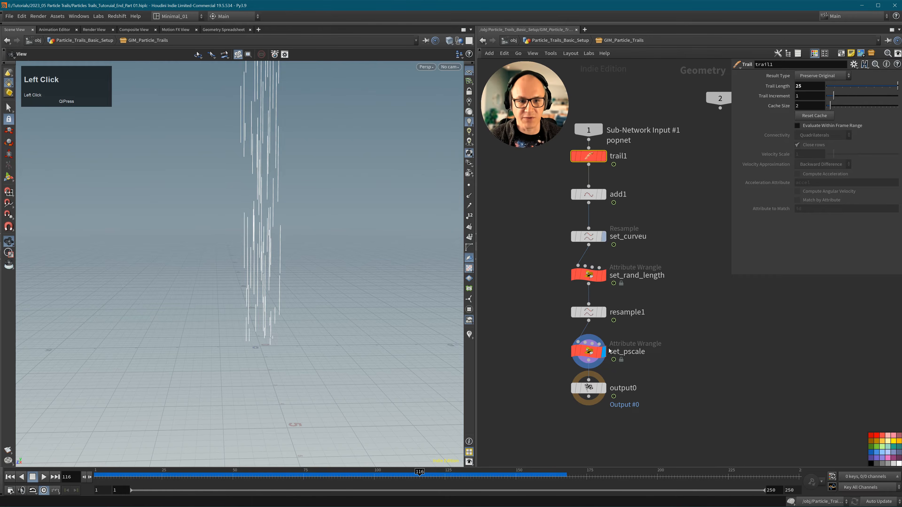
{"action": "middle_click_drag", "start_coordinate": [609, 351], "coordinate": [503, 351]}
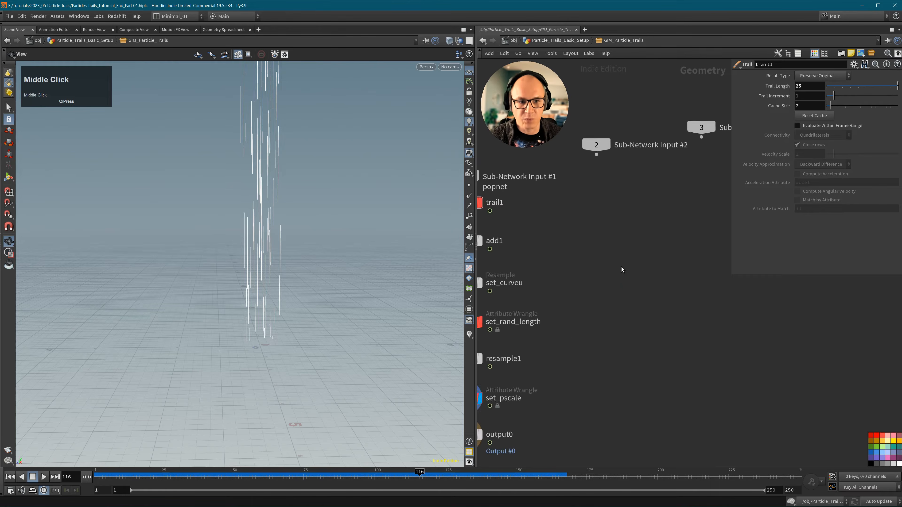
Return to the parent network and start creating a new digital asset from the GIM_Particle_Trails subnetwork.
{"action": "key", "text": "u"}
{"action": "left_click", "coordinate": [593, 248]}
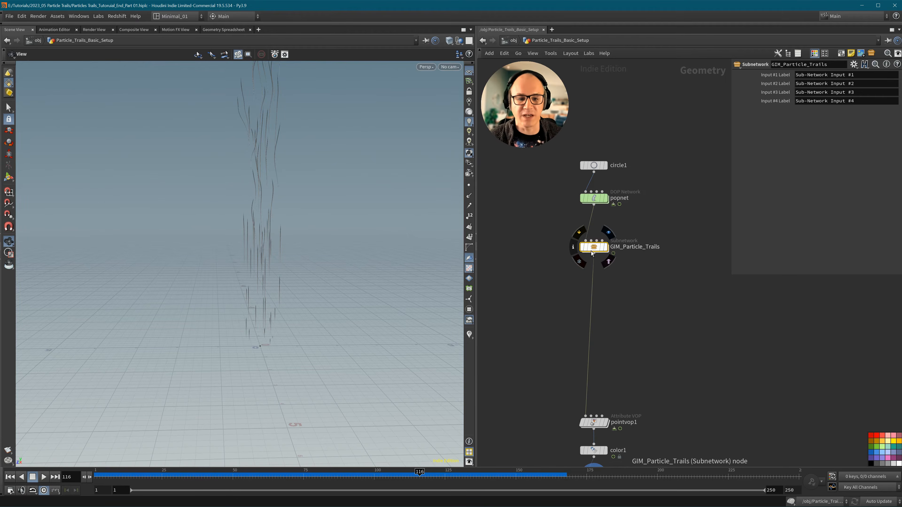
{"action": "mouse_move", "coordinate": [593, 248]}
{"action": "middle_mouse_down"}
{"action": "mouse_move", "coordinate": [553, 245]}
{"action": "mouse_move", "coordinate": [606, 244]}
{"action": "middle_mouse_up"}
{"action": "right_click", "coordinate": [606, 244]}
{"action": "mouse_move", "coordinate": [638, 386]}
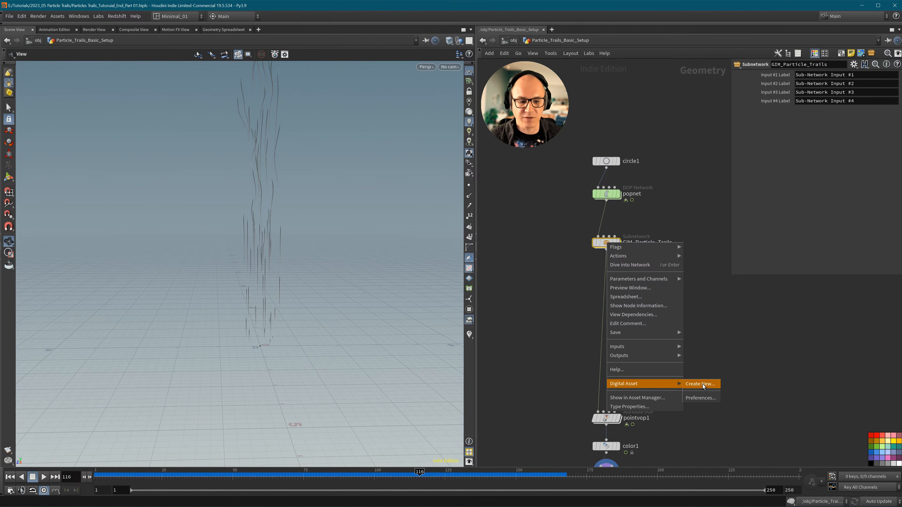
{"action": "left_click", "coordinate": [701, 384]}
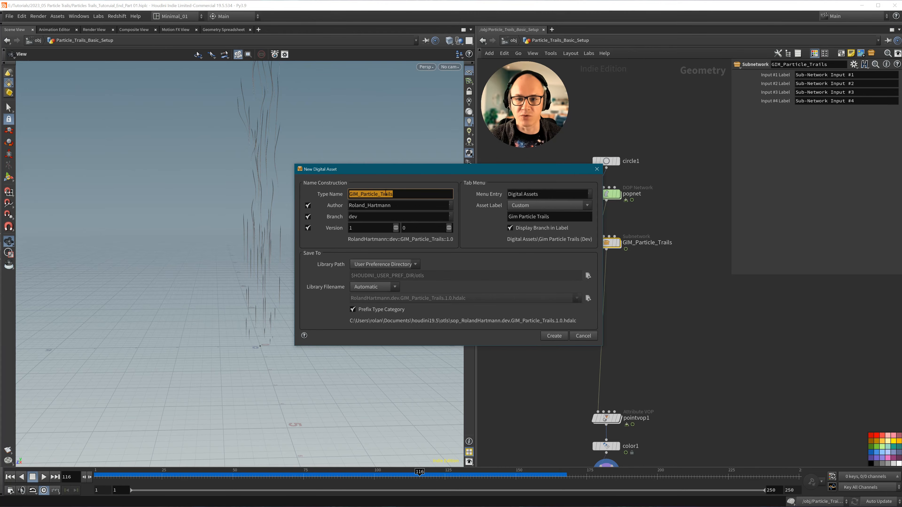
{"action": "left_click", "coordinate": [365, 217]}
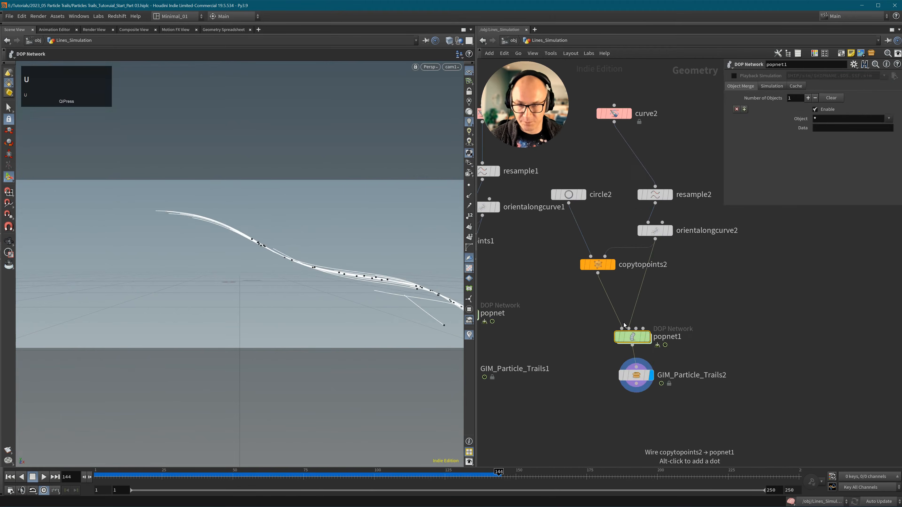
{"action": "left_click_drag", "start_coordinate": [340, 466], "coordinate": [340, 466]}
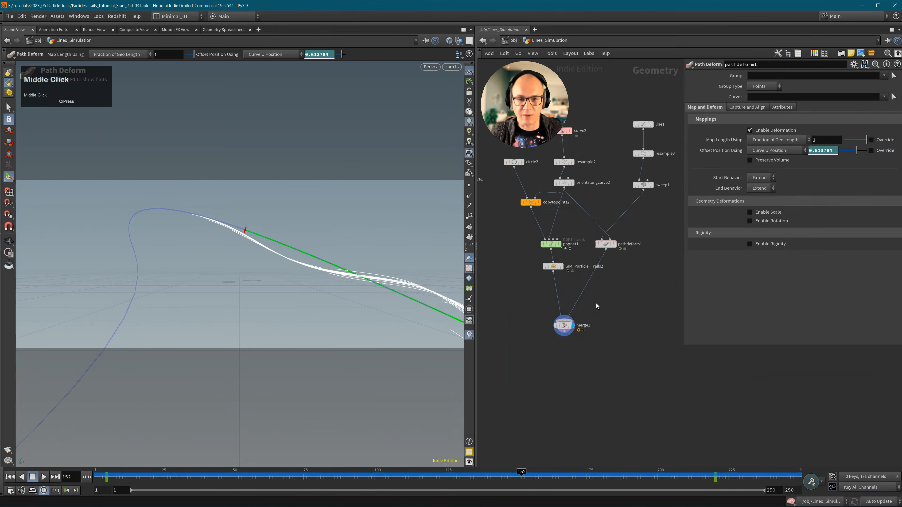
{"action": "key", "text": "Tab"}
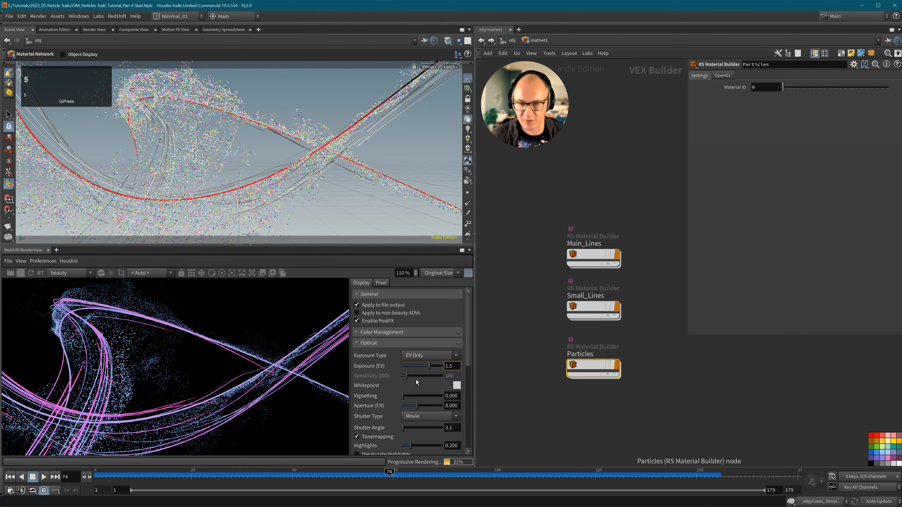
{"action": "left_click", "coordinate": [340, 382]}
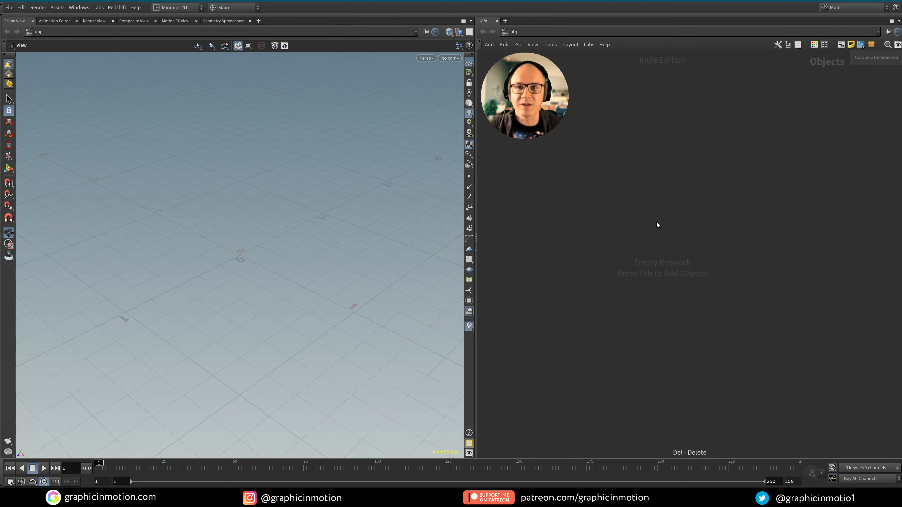
Add a Geometry node to the empty object network.
{"action": "key", "text": "Tab"}
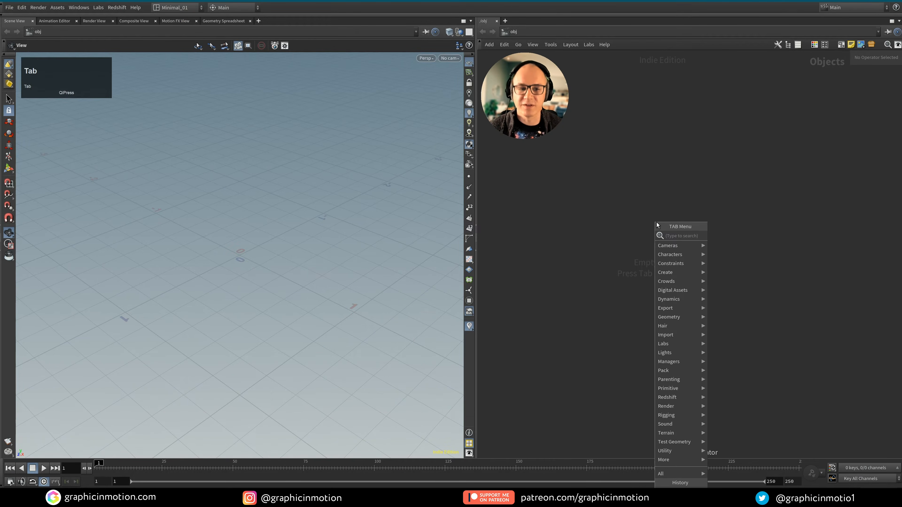
{"action": "type", "text": "geo"}
{"action": "key", "text": "Return"}
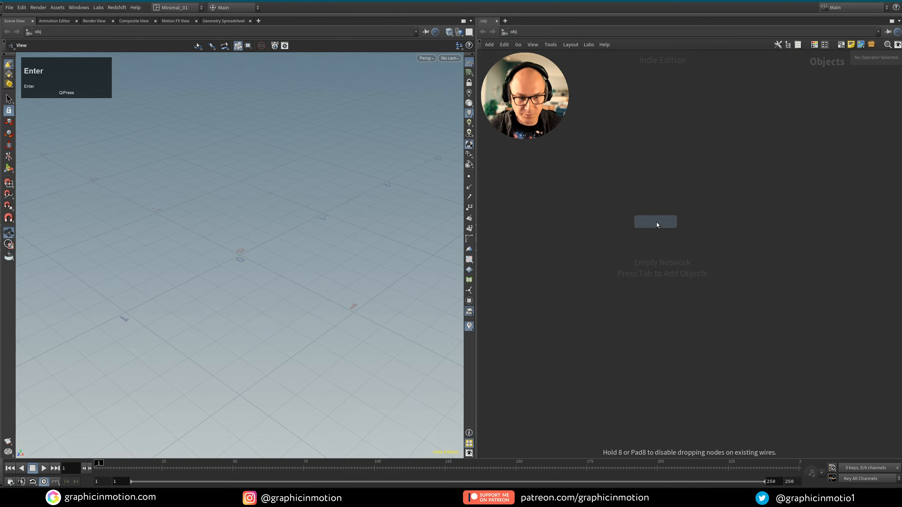
{"action": "left_click", "coordinate": [627, 213]}
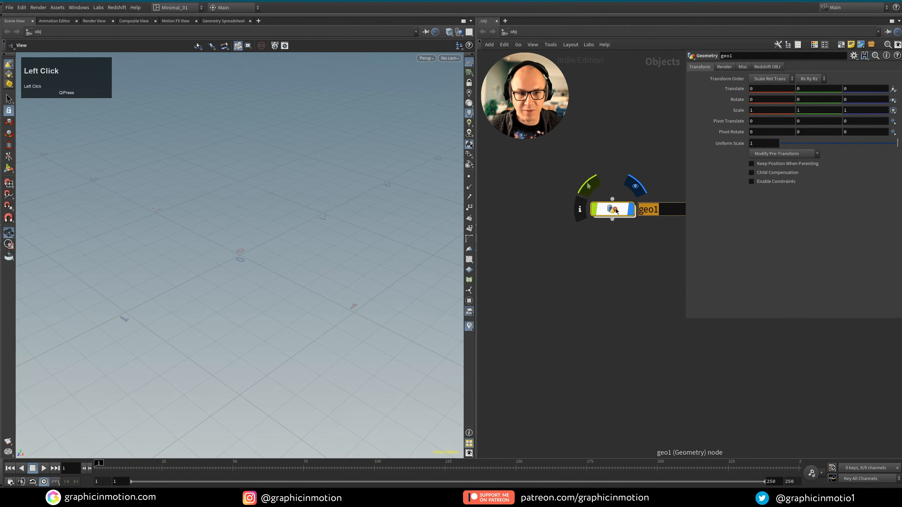
Rename the new Geometry node as Particle_Trails_Basic_Setup and reposition it in the network.
{"action": "left_click_drag", "start_coordinate": [620, 213], "coordinate": [540, 257]}
{"action": "type", "text": "Particle_"}
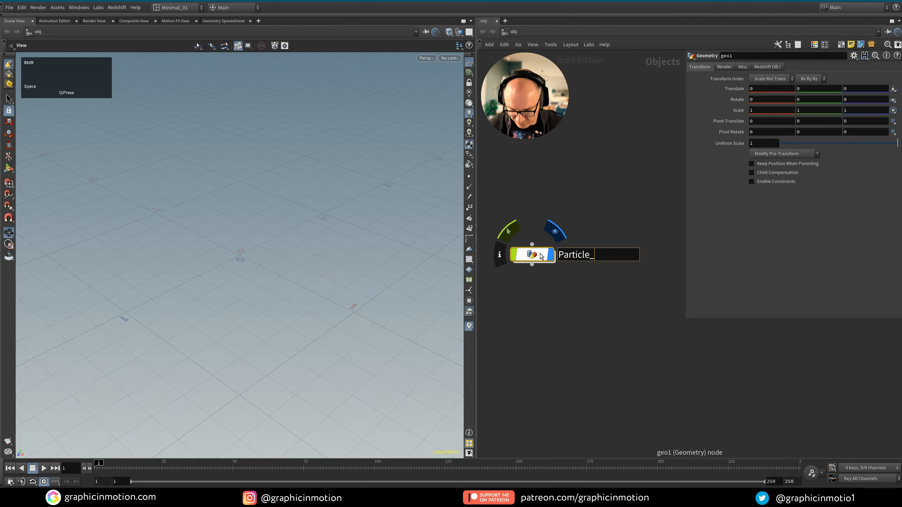
{"action": "type", "text": "Trails_Basic_Setup"}
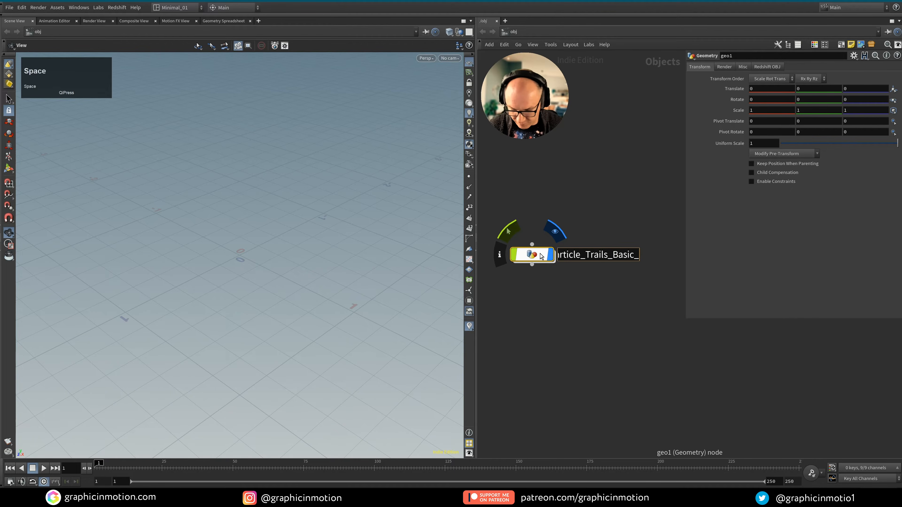
{"action": "left_click", "coordinate": [610, 320]}
{"action": "left_click_drag", "start_coordinate": [537, 259], "coordinate": [538, 284]}
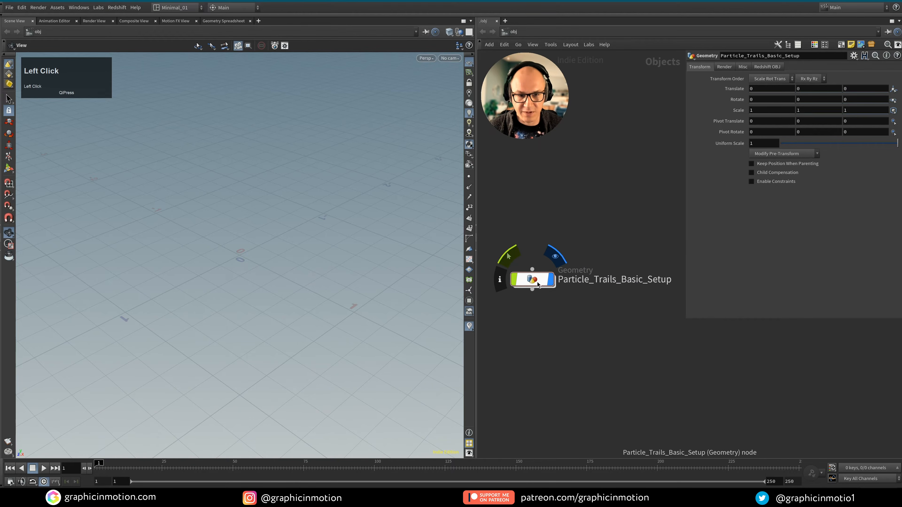
Add a primitive Circle node inside the Particle_Trails_Basic_Setup geometry network.
{"action": "double_click", "coordinate": [538, 284]}
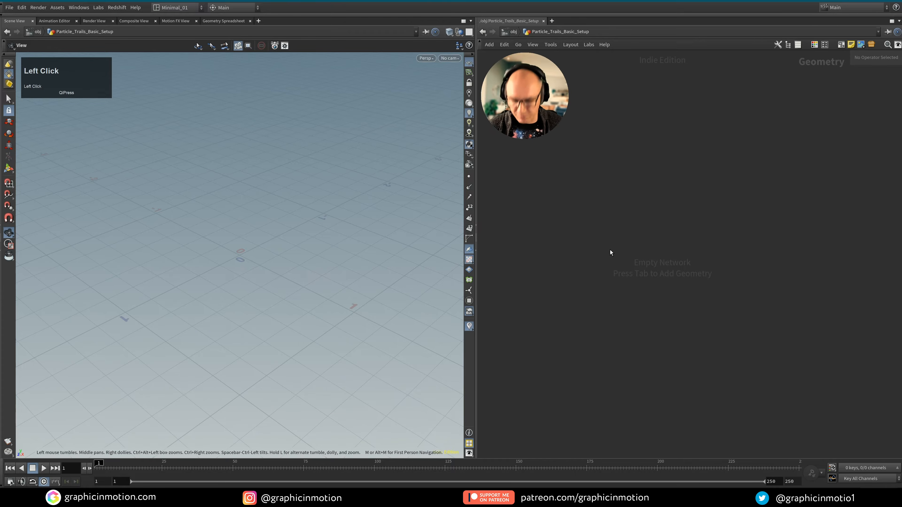
{"action": "key", "text": "Tab"}
{"action": "type", "text": "circle"}
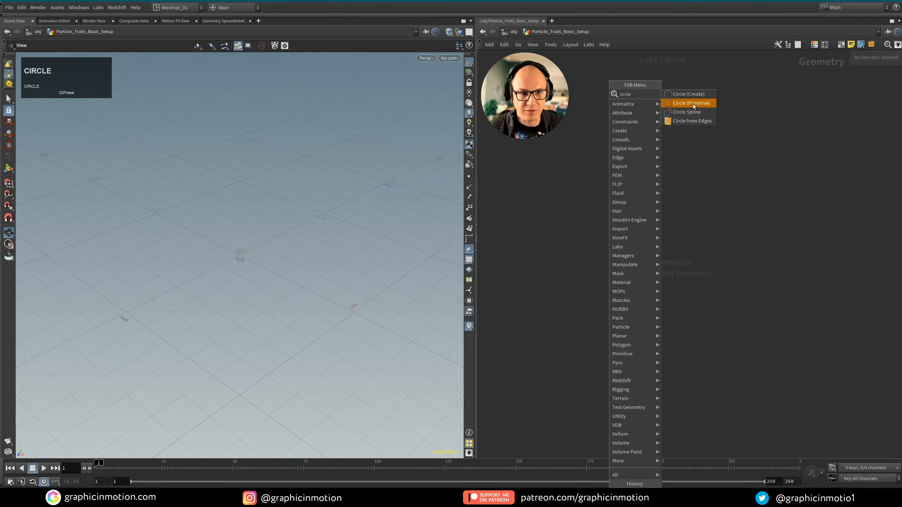
{"action": "left_click", "coordinate": [693, 104]}
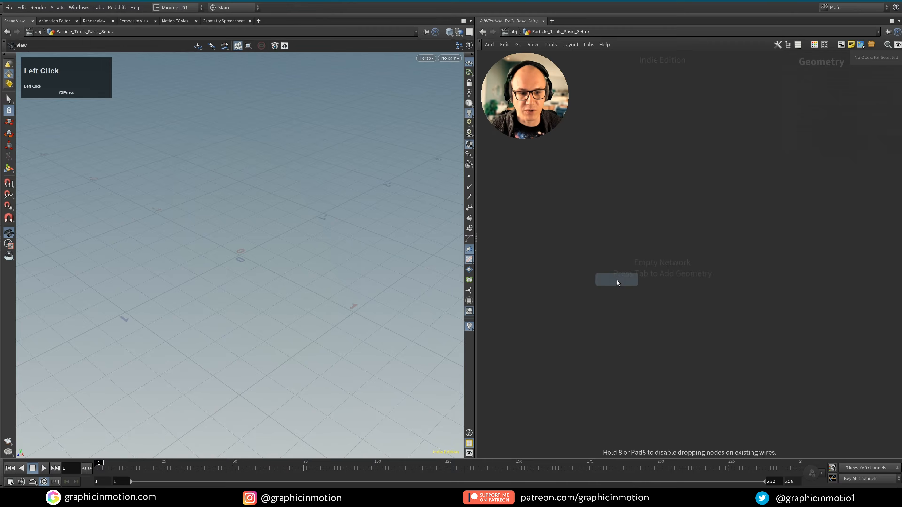
{"action": "left_click", "coordinate": [617, 280]}
Orient the circle to the ZX Plane and set both of its radius values to 0.5.
{"action": "left_click", "coordinate": [824, 77]}
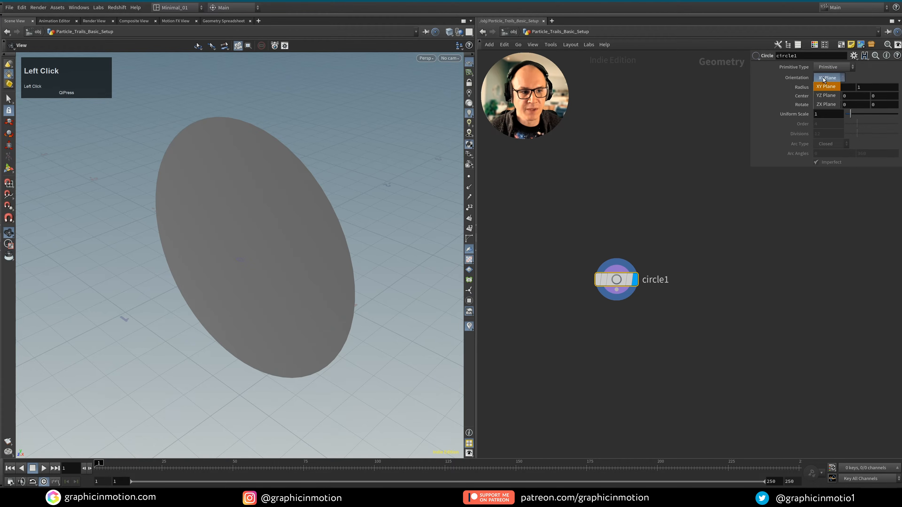
{"action": "left_click", "coordinate": [828, 104]}
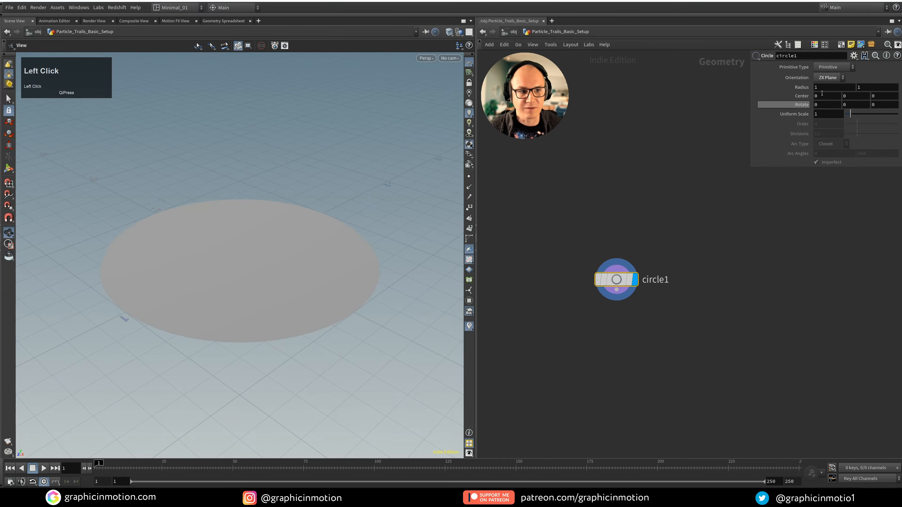
{"action": "right_click_drag", "start_coordinate": [261, 241], "coordinate": [120, 295], "text": "alt"}
{"action": "left_click_drag", "start_coordinate": [230, 273], "coordinate": [319, 266], "text": "alt"}
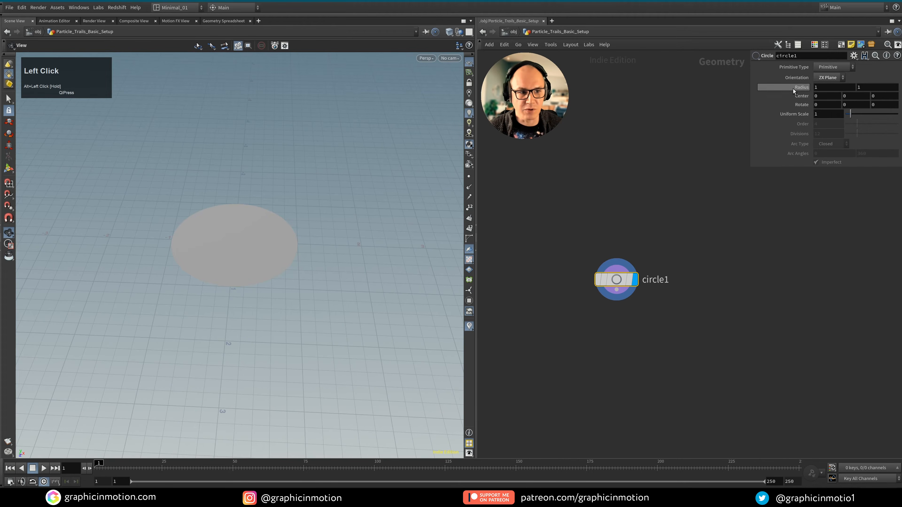
{"action": "middle_click_drag", "start_coordinate": [793, 90], "coordinate": [769, 92]}
{"action": "scroll", "coordinate": [233, 255], "scroll_direction": "down", "scroll_amount": 1}
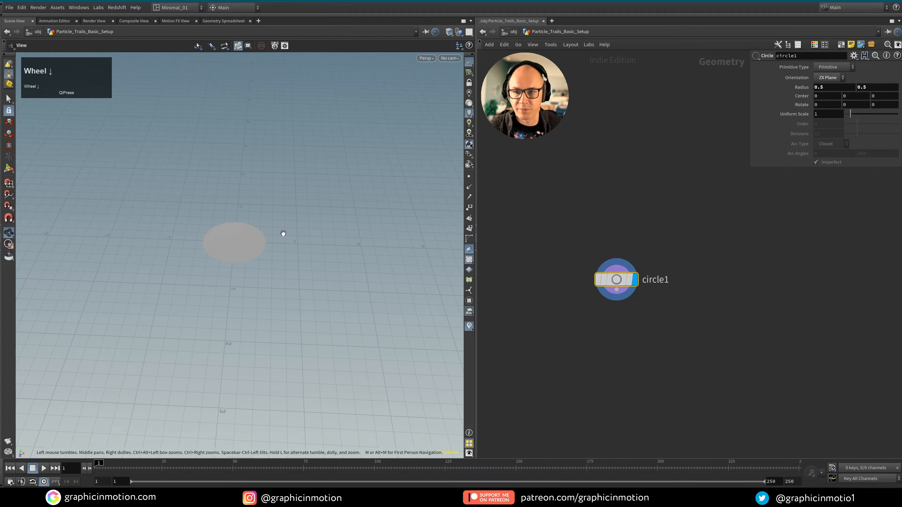
Move the circle node up and place a POP Network node below it.
{"action": "left_click_drag", "start_coordinate": [619, 289], "coordinate": [622, 256]}
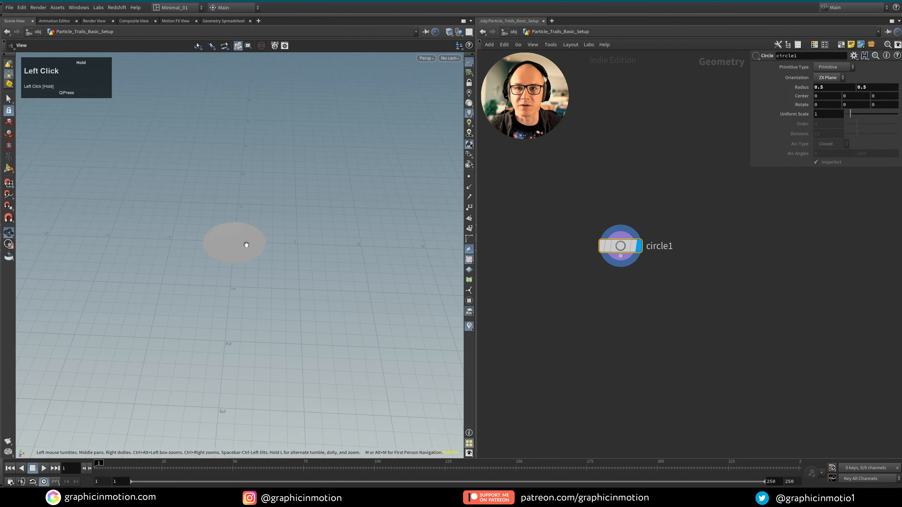
{"action": "middle_click_drag", "start_coordinate": [625, 301], "coordinate": [625, 278]}
{"action": "key", "text": "Tab"}
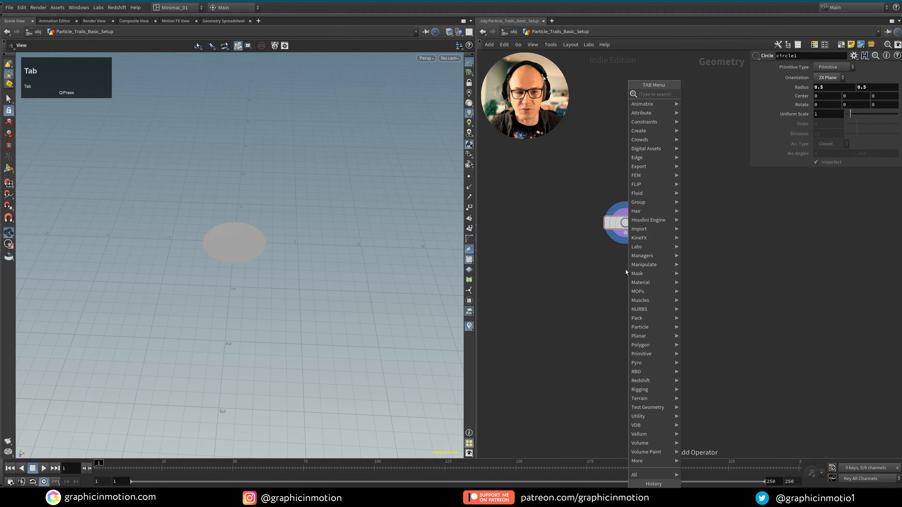
{"action": "type", "text": "pop net"}
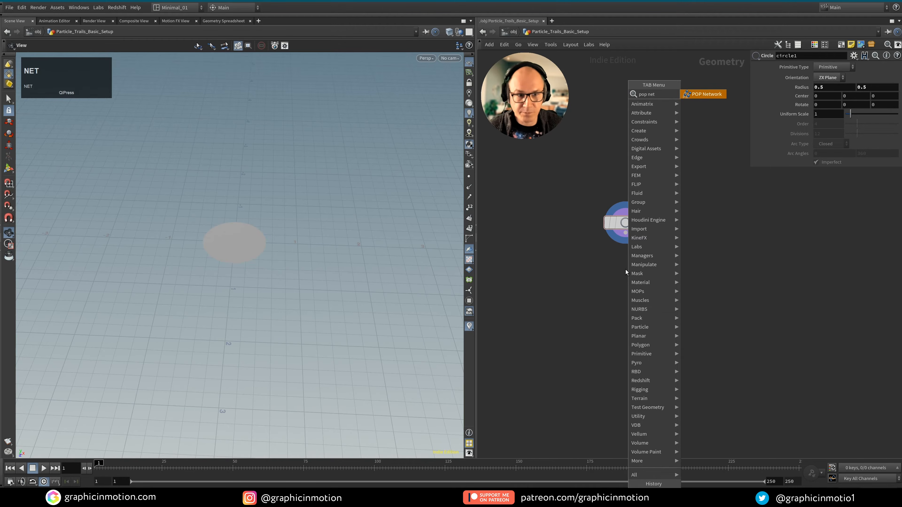
{"action": "key", "text": "Return"}
{"action": "left_click", "coordinate": [624, 269]}
Connect the circle to the POP network's first input and play the network's displayed simulation.
{"action": "left_click_drag", "start_coordinate": [625, 233], "coordinate": [623, 274]}
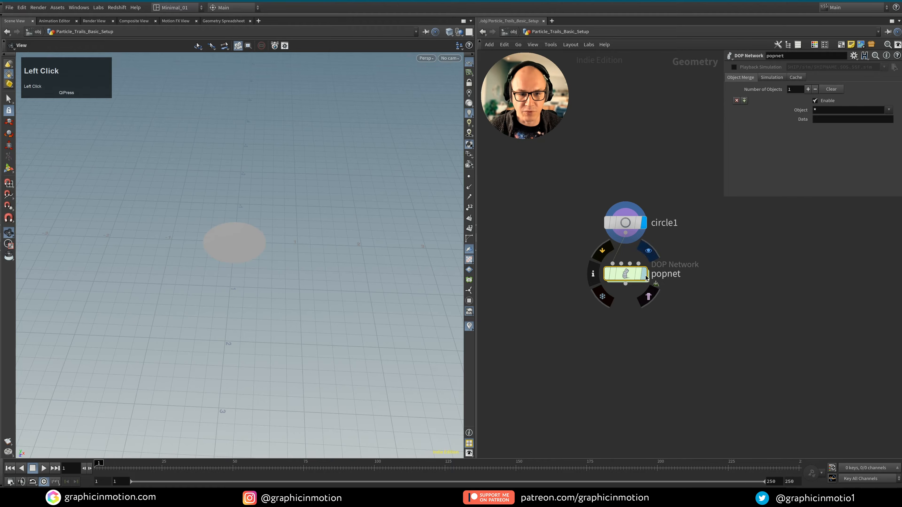
{"action": "left_click", "coordinate": [626, 276]}
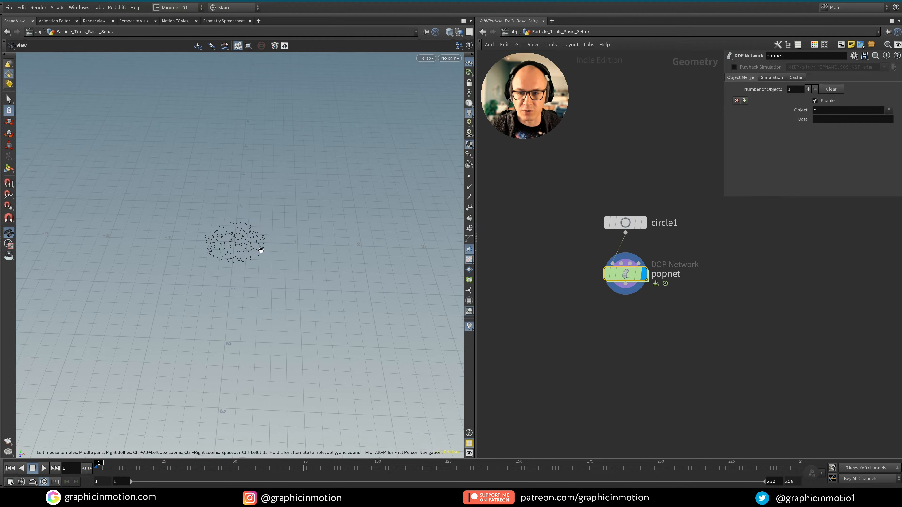
{"action": "left_click", "coordinate": [43, 469]}
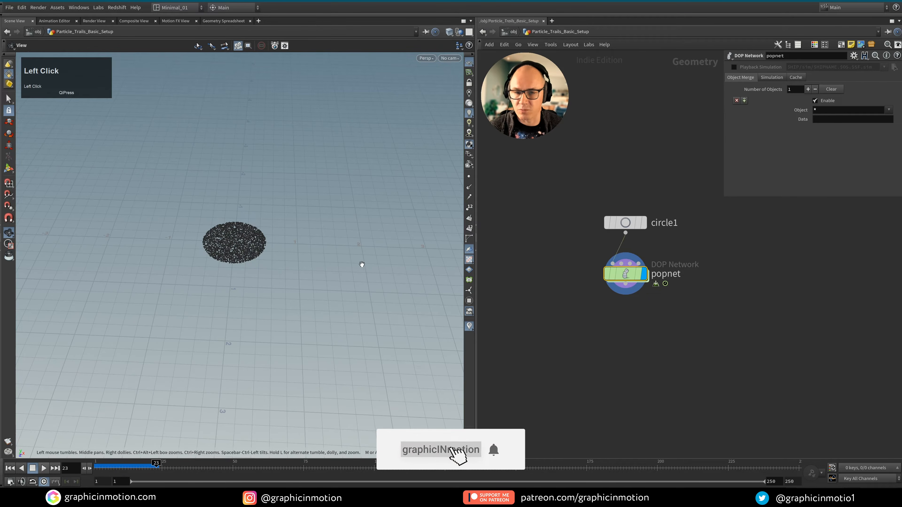
Inside the POP network, set the source_first_input node's Initial Velocity to Set initial velocity.
{"action": "double_click", "coordinate": [630, 276]}
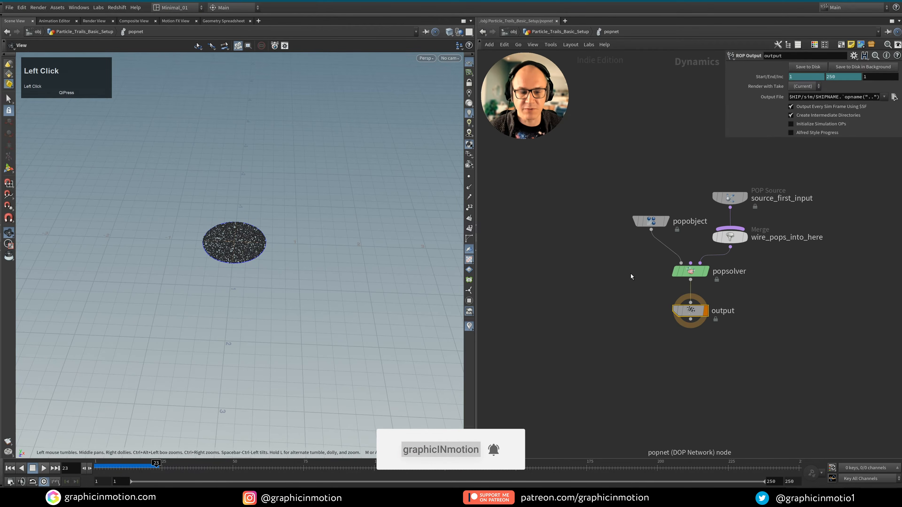
{"action": "middle_click_drag", "start_coordinate": [754, 280], "coordinate": [723, 269]}
{"action": "left_click", "coordinate": [676, 229]}
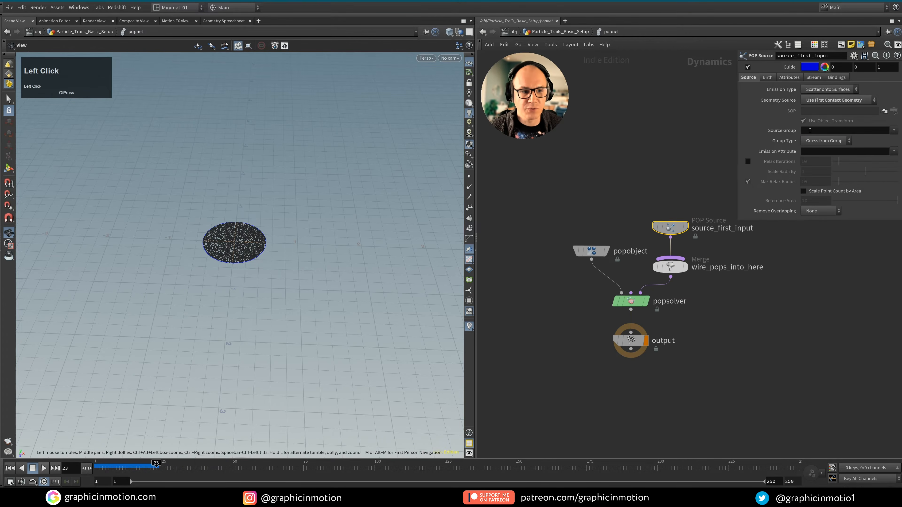
{"action": "left_click", "coordinate": [791, 79]}
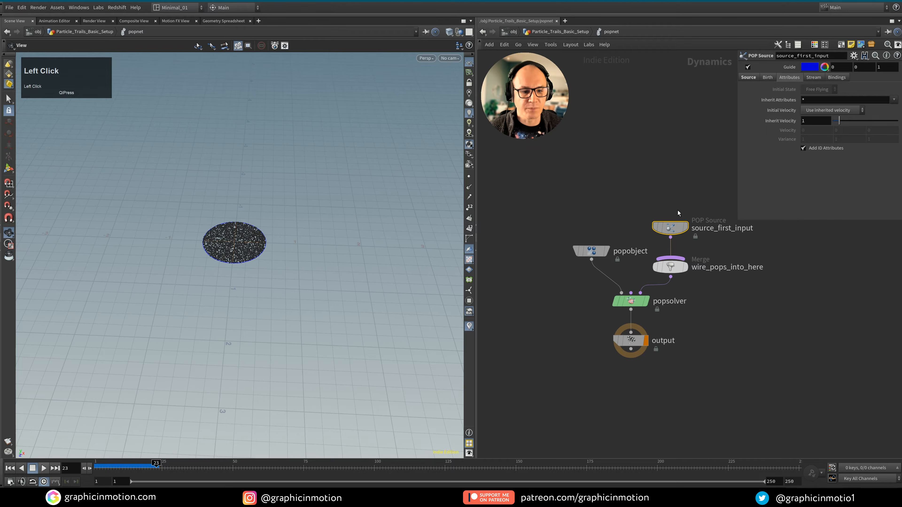
{"action": "left_click", "coordinate": [789, 79]}
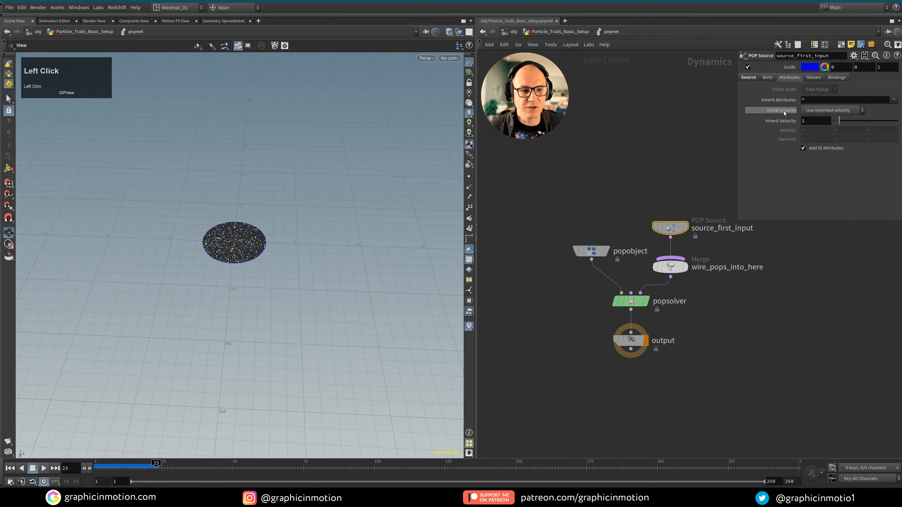
{"action": "left_click", "coordinate": [836, 110]}
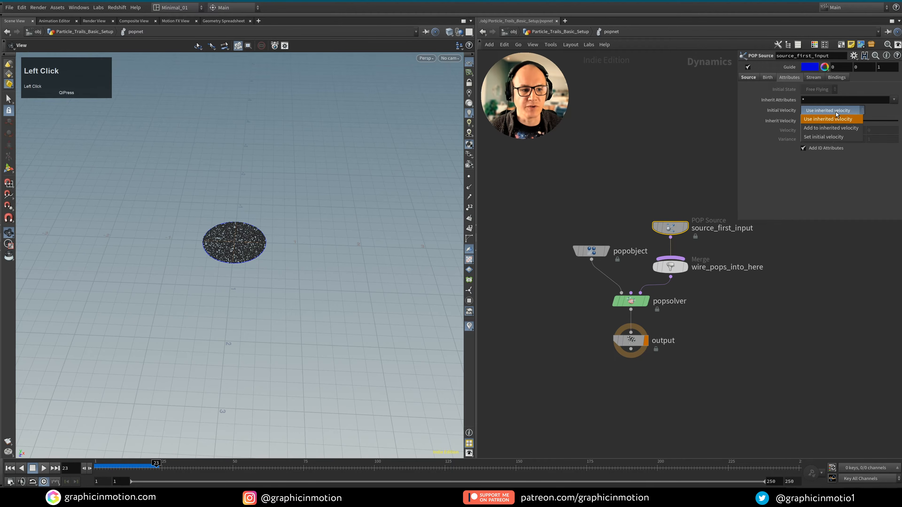
{"action": "left_click", "coordinate": [826, 137]}
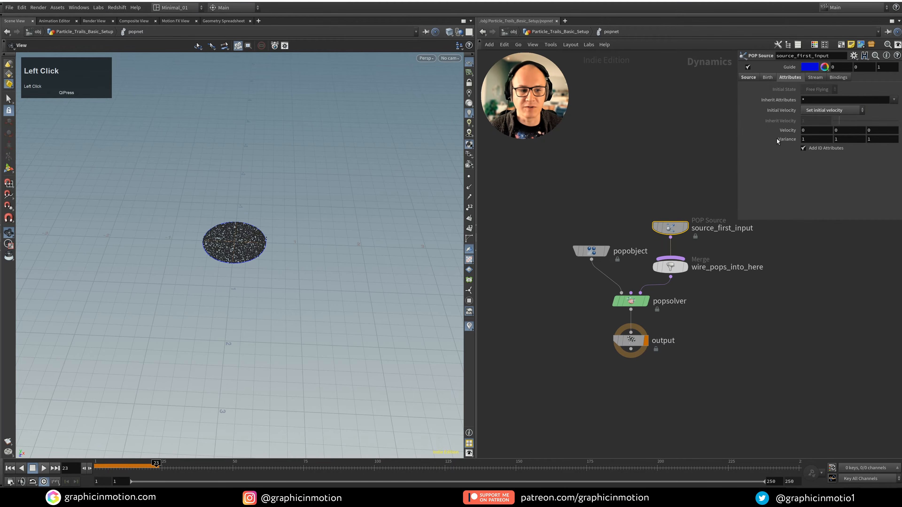
Set the POP source's Y velocity to 2 and its X and Z variance to 0.
{"action": "left_click", "coordinate": [814, 141]}
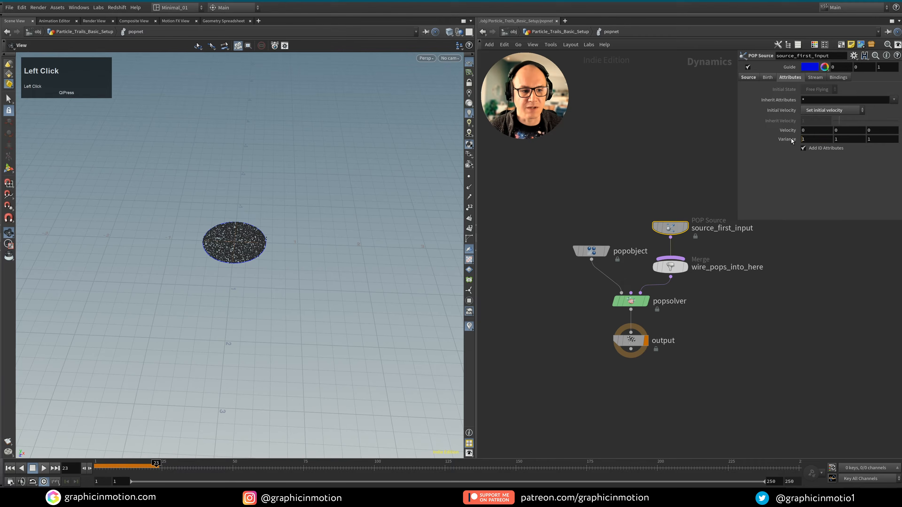
{"action": "left_click", "coordinate": [803, 147]}
{"action": "type", "text": "0"}
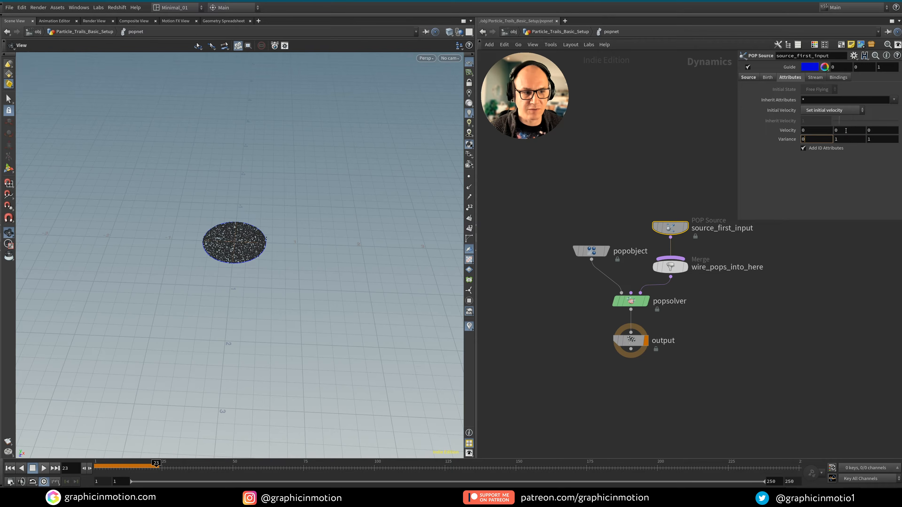
{"action": "left_click", "coordinate": [835, 130]}
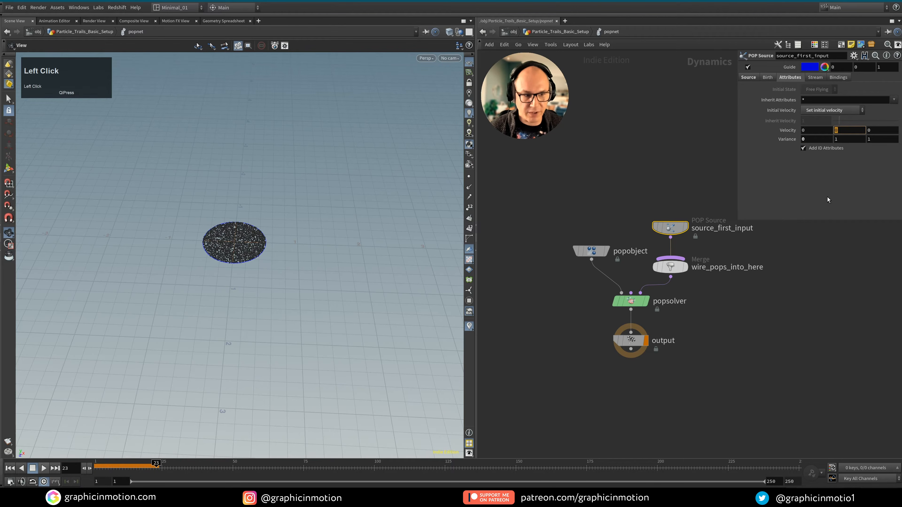
{"action": "type", "text": "2"}
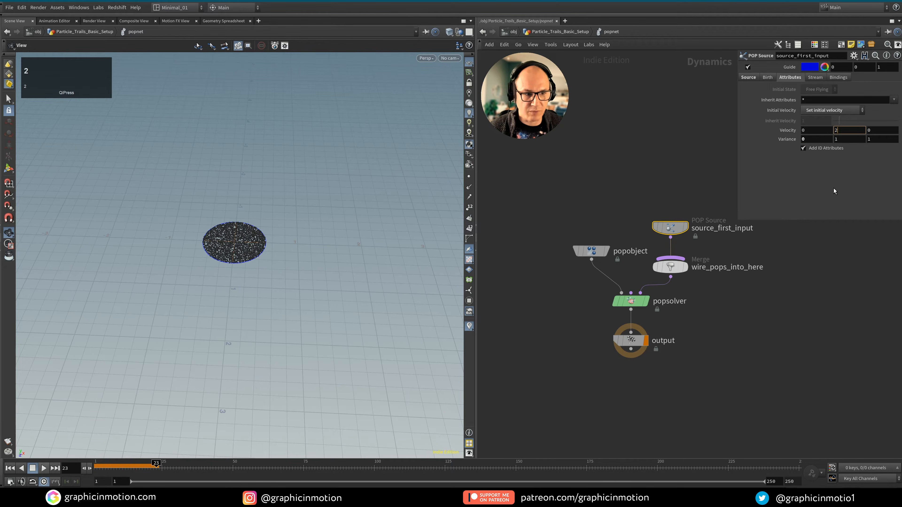
{"action": "left_click", "coordinate": [873, 140]}
{"action": "type", "text": "0"}
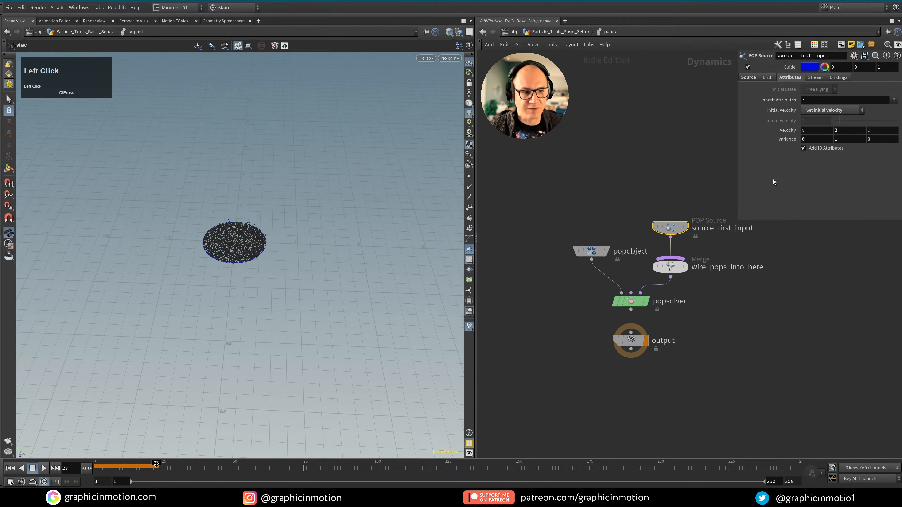
Play the particle simulation from the first frame and frame the whole rising column in the viewport.
{"action": "left_click", "coordinate": [10, 468]}
{"action": "left_click", "coordinate": [43, 469]}
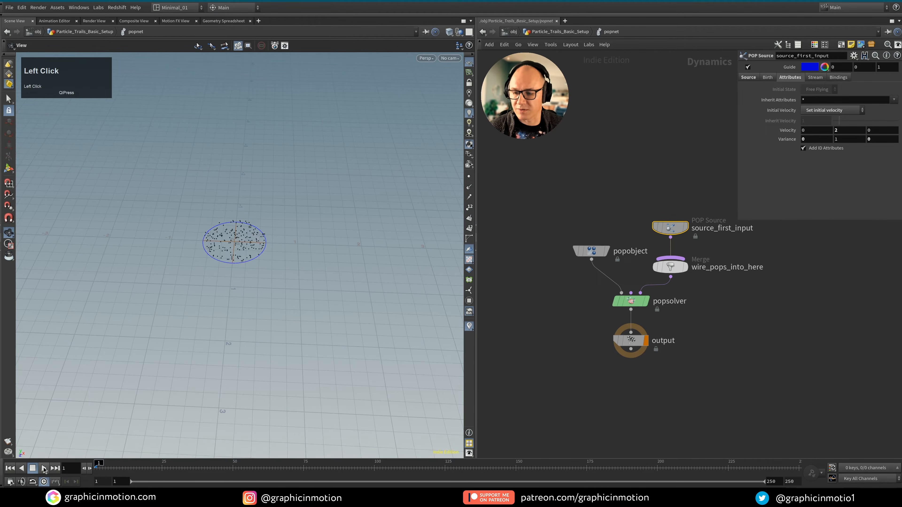
{"action": "left_click", "coordinate": [43, 468]}
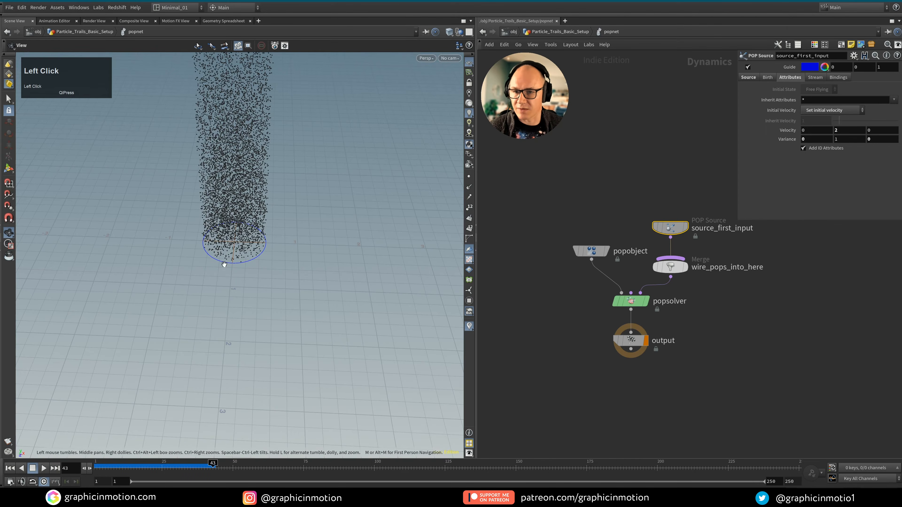
{"action": "left_click_drag", "start_coordinate": [233, 235], "coordinate": [250, 191]}
{"action": "right_click_drag", "start_coordinate": [250, 192], "coordinate": [243, 177]}
{"action": "middle_click_drag", "start_coordinate": [244, 177], "coordinate": [253, 215], "text": "alt"}
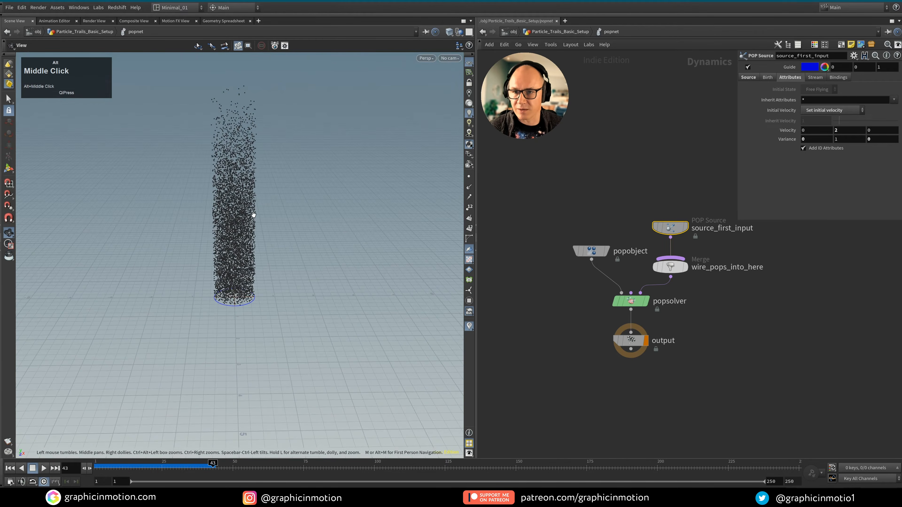
{"action": "left_click", "coordinate": [10, 469]}
{"action": "left_click", "coordinate": [43, 468]}
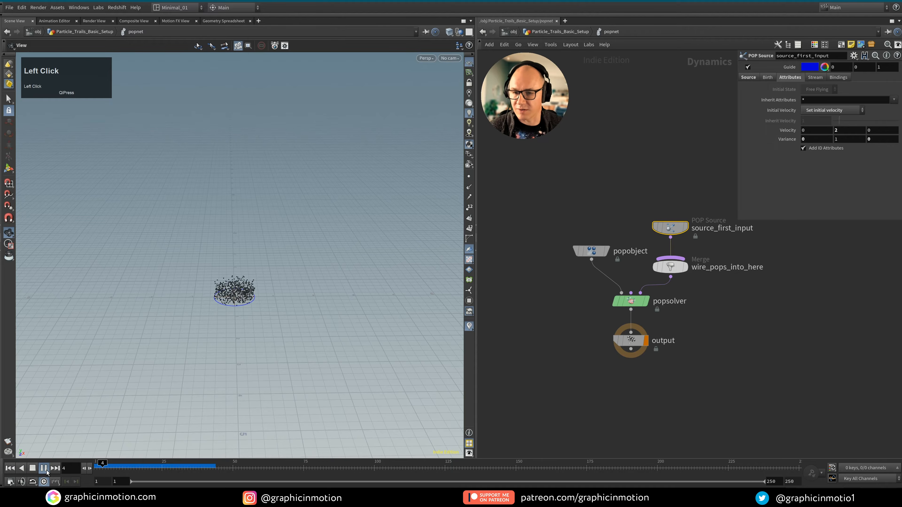
{"action": "left_click", "coordinate": [44, 469]}
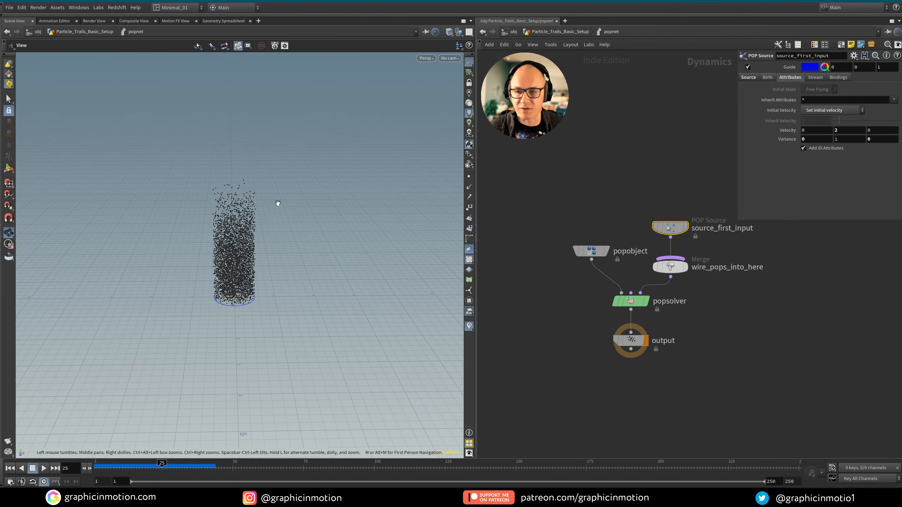
Set the POP source's Const. Birth Rate to 15 and replay the simulation from the start.
{"action": "left_click", "coordinate": [768, 77]}
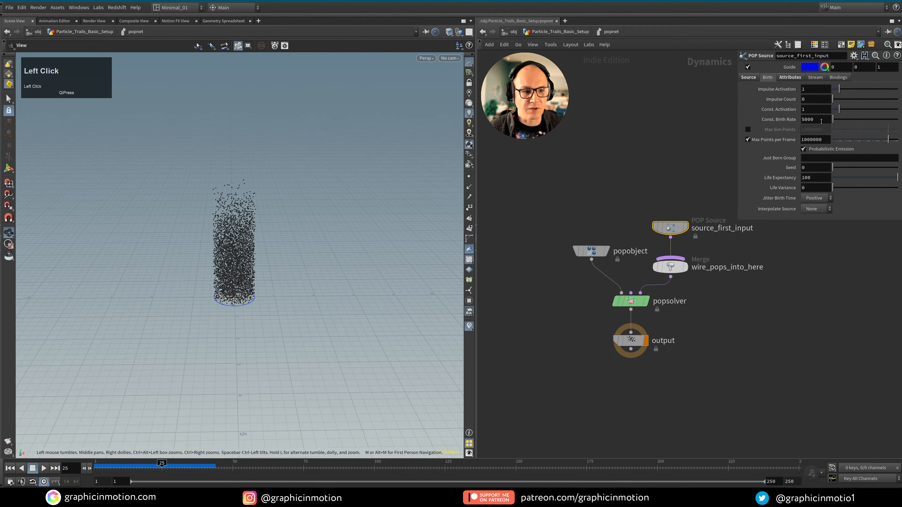
{"action": "type", "text": "15"}
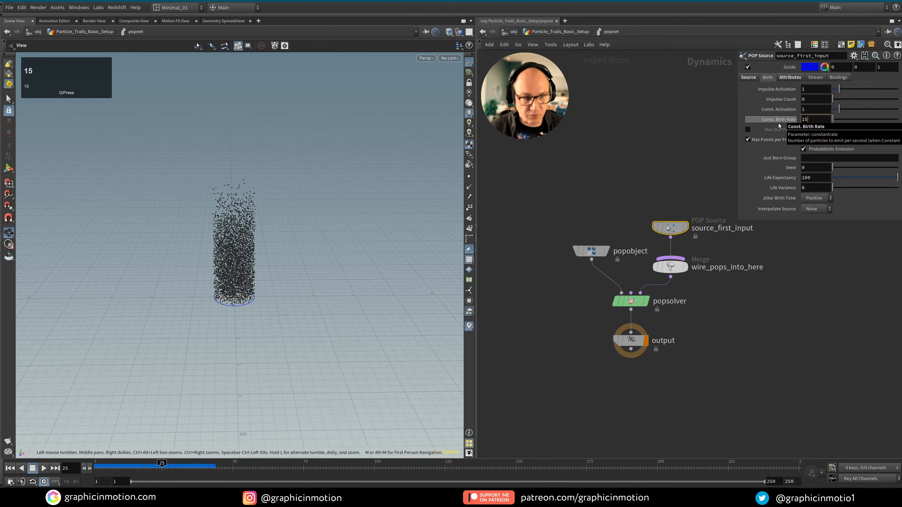
{"action": "left_click", "coordinate": [7, 468]}
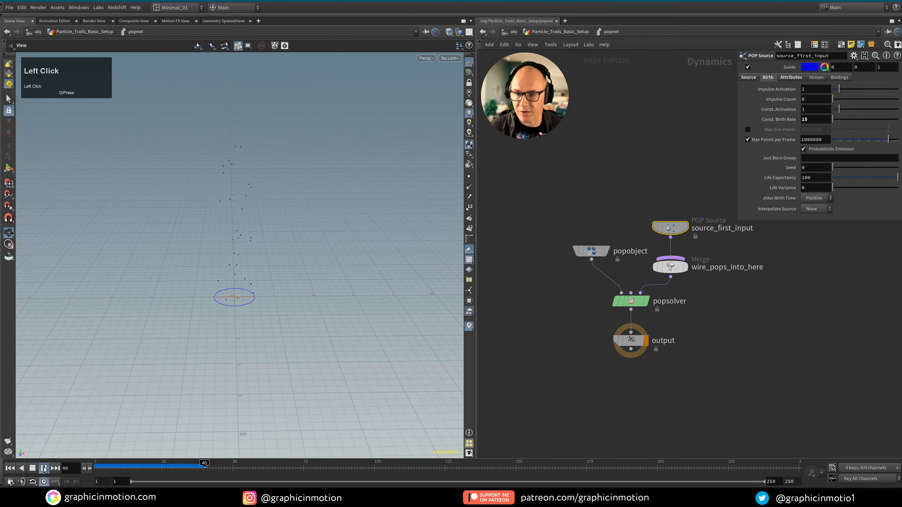
{"action": "left_click", "coordinate": [44, 468]}
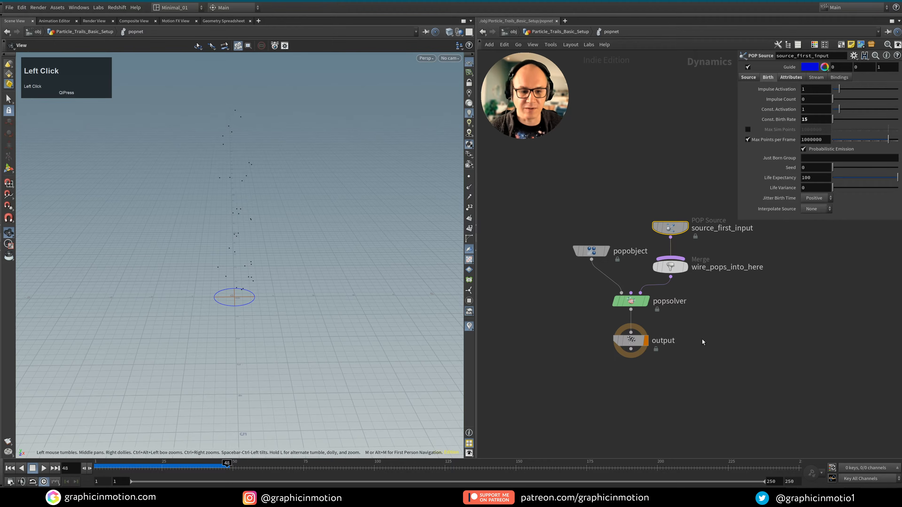
Return from the POP network to the Particle_Trails_Basic_Setup geometry network.
{"action": "middle_click_drag", "start_coordinate": [702, 342], "coordinate": [679, 337]}
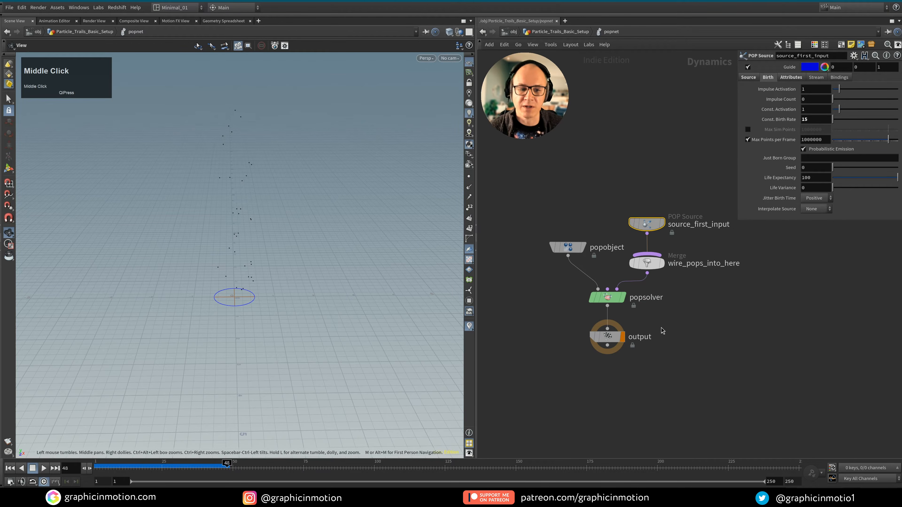
{"action": "left_click", "coordinate": [639, 330]}
{"action": "key", "text": "u"}
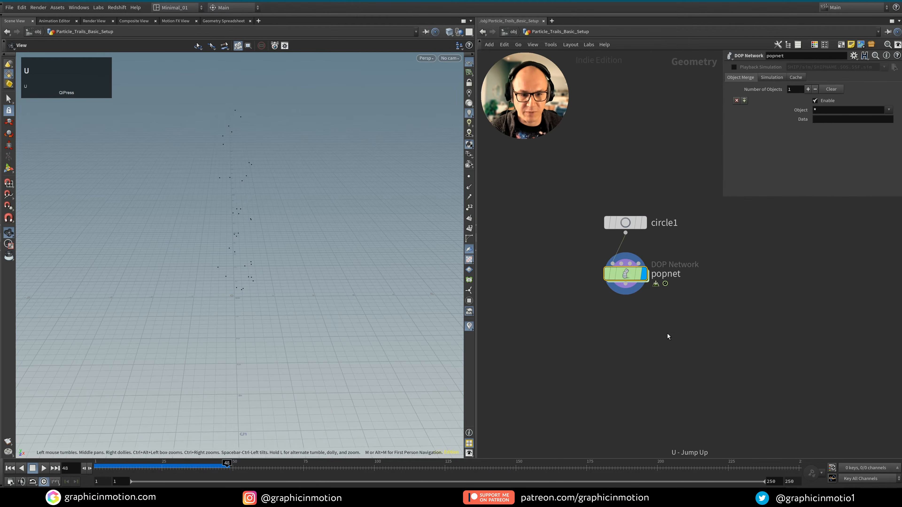
{"action": "middle_click_drag", "start_coordinate": [642, 325], "coordinate": [637, 306]}
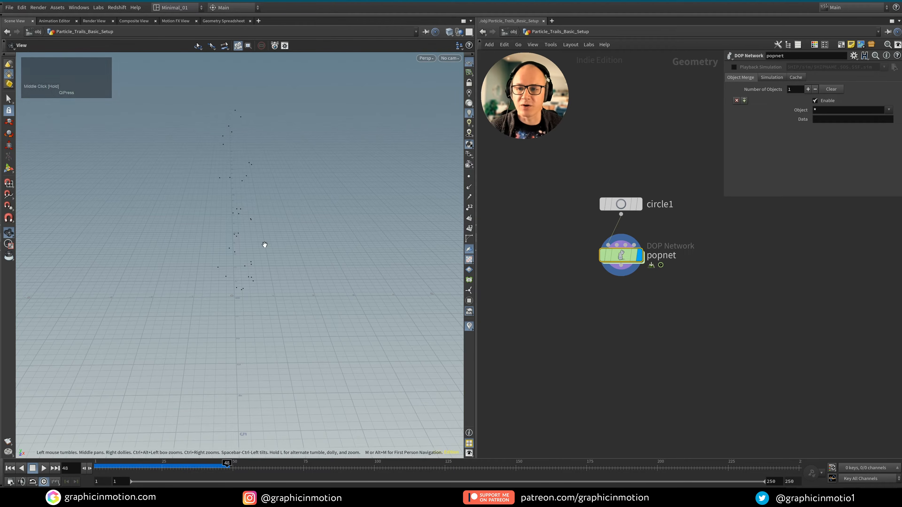
Add a Trail node below popnet, connect it to popnet's output, display it and play the simulation.
{"action": "left_click", "coordinate": [623, 332]}
{"action": "key", "text": "Tab"}
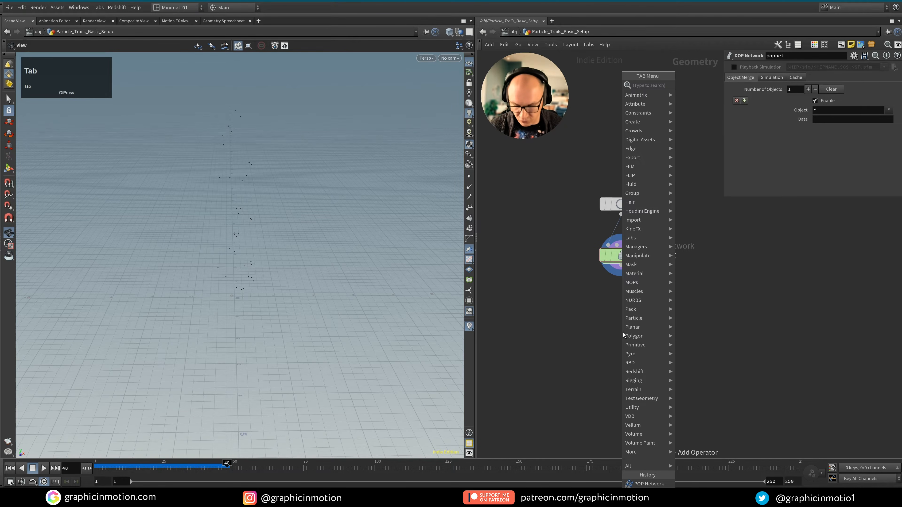
{"action": "type", "text": "trail"}
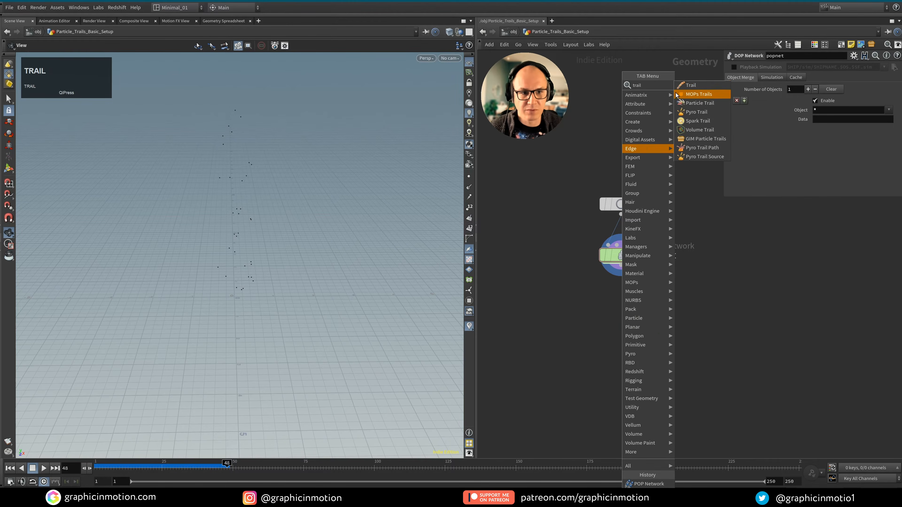
{"action": "left_click", "coordinate": [690, 85]}
{"action": "left_click", "coordinate": [622, 272]}
{"action": "left_click_drag", "start_coordinate": [621, 268], "coordinate": [625, 305]}
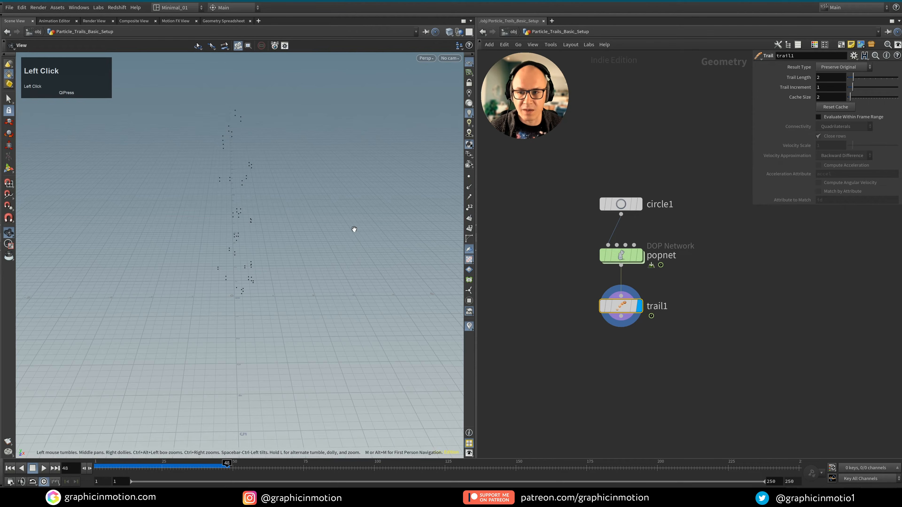
{"action": "left_click", "coordinate": [41, 468]}
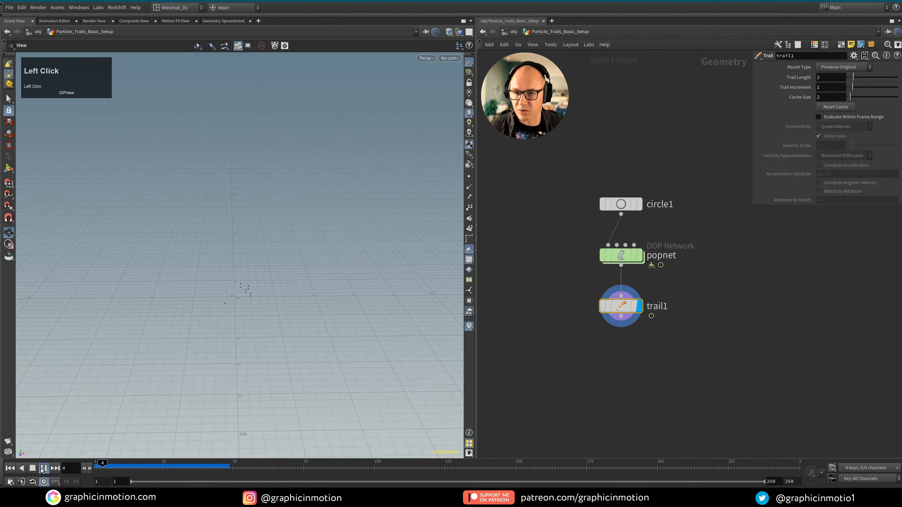
{"action": "left_click", "coordinate": [43, 468]}
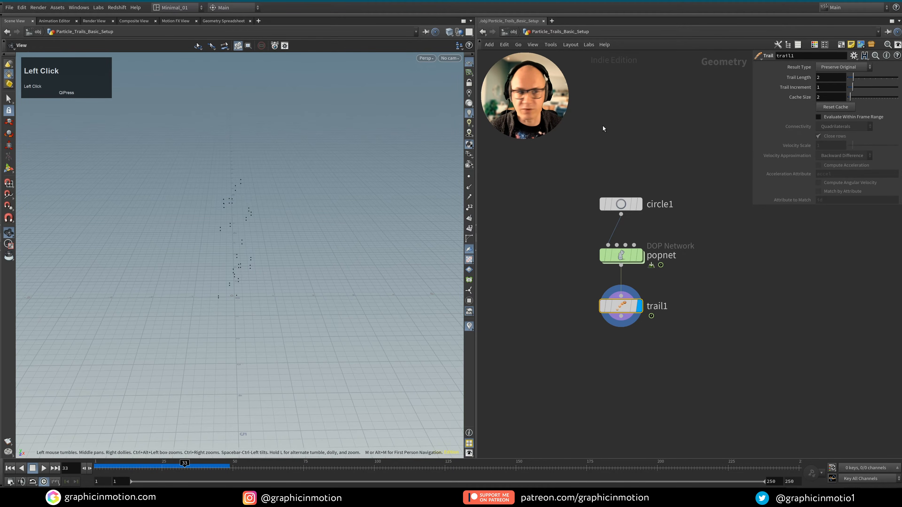
Set the Trail node's Trail Length to 25 and replay the simulation to check the trails.
{"action": "left_click", "coordinate": [829, 77]}
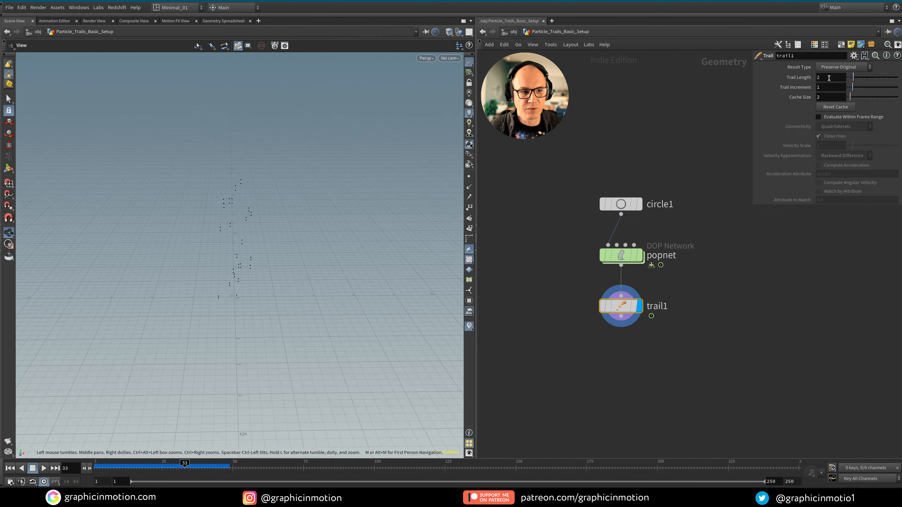
{"action": "type", "text": "25"}
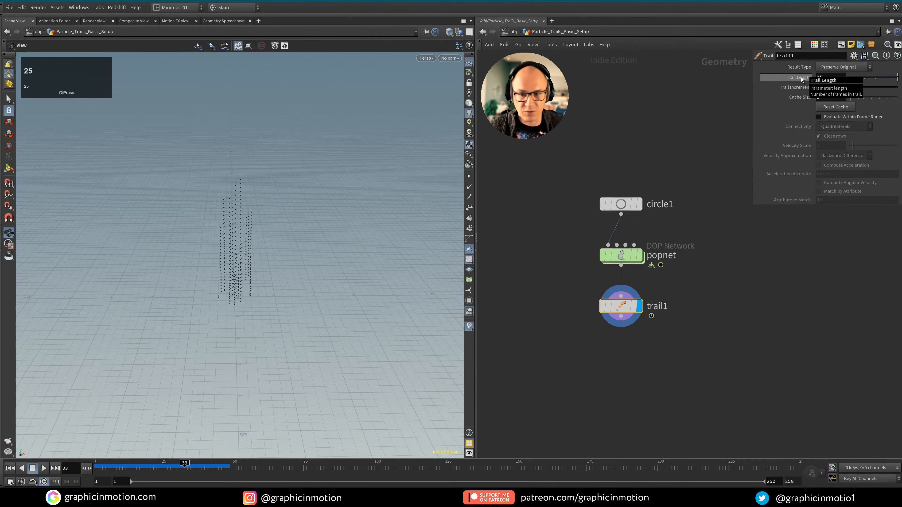
{"action": "left_click", "coordinate": [43, 468]}
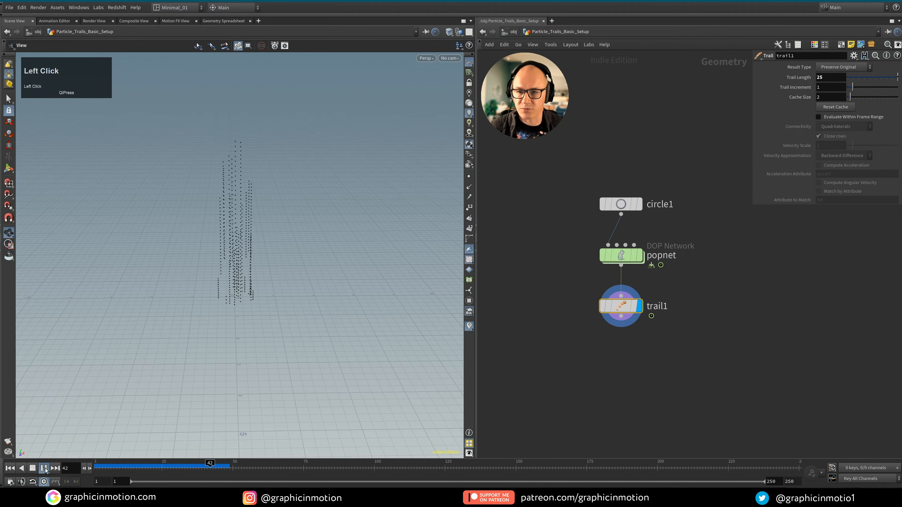
{"action": "left_click", "coordinate": [43, 468]}
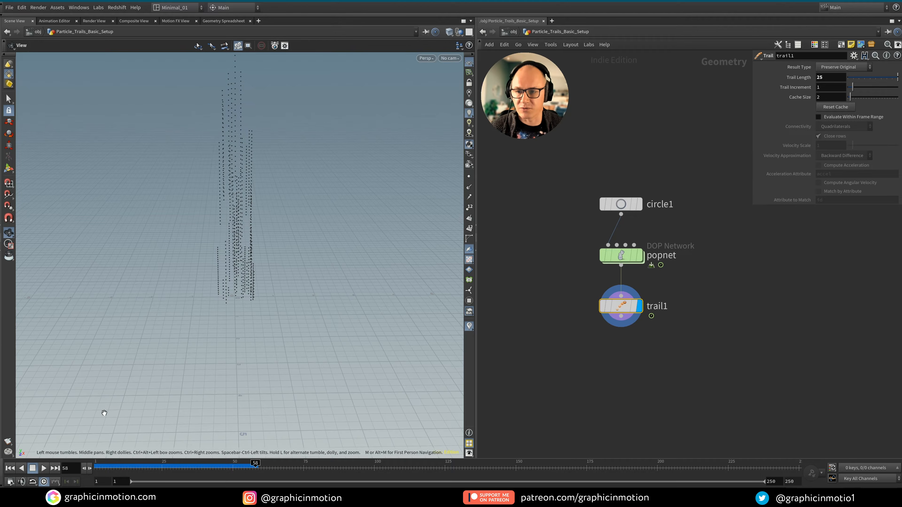
{"action": "left_click", "coordinate": [18, 469]}
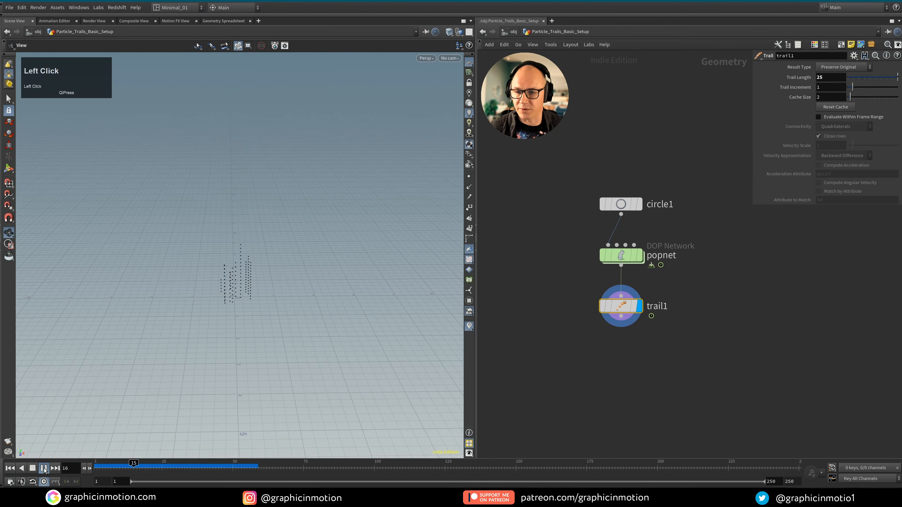
{"action": "left_click", "coordinate": [44, 469]}
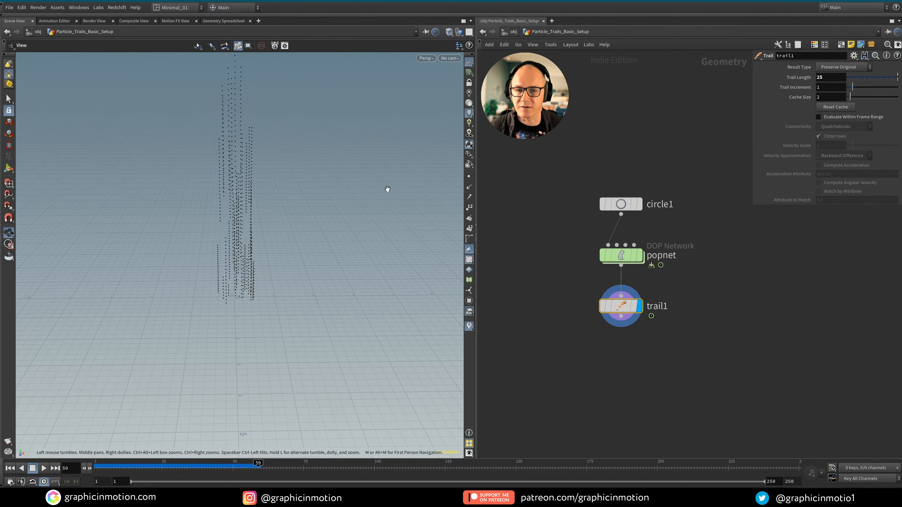
Show point numbers in the viewport and examine the numbering along the particle trails up close.
{"action": "left_click", "coordinate": [469, 207]}
{"action": "right_click_drag", "start_coordinate": [252, 175], "coordinate": [254, 71], "text": "alt"}
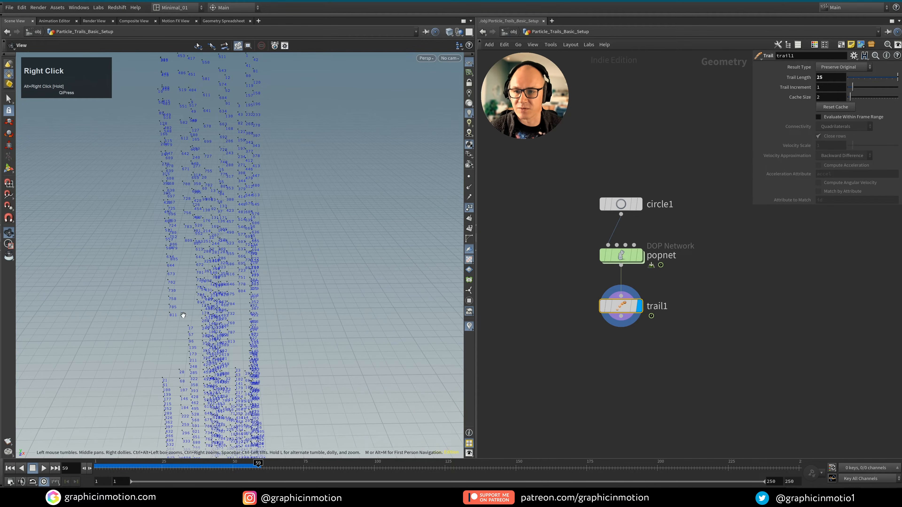
Turn off the points and point numbers in the viewport and view the whole particle trails.
{"action": "left_click", "coordinate": [431, 235]}
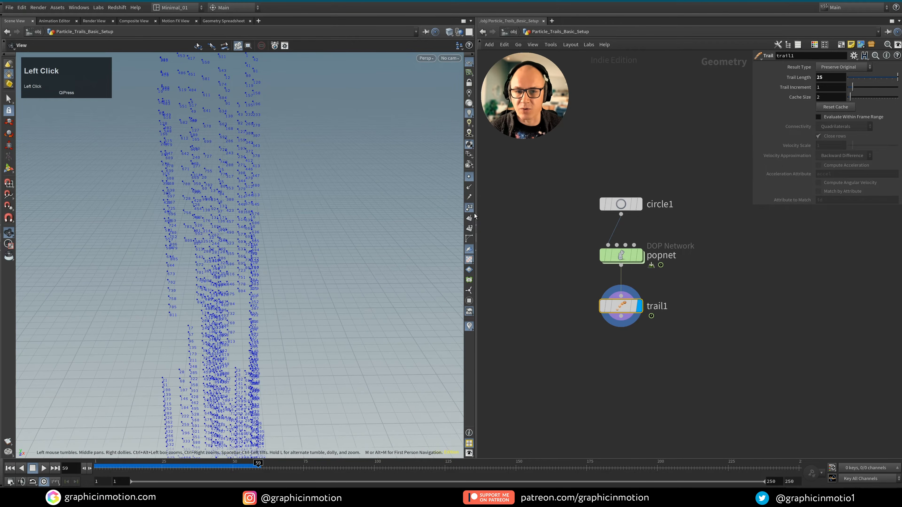
{"action": "left_click", "coordinate": [469, 207]}
{"action": "right_click_drag", "start_coordinate": [280, 217], "coordinate": [144, 271], "text": "alt"}
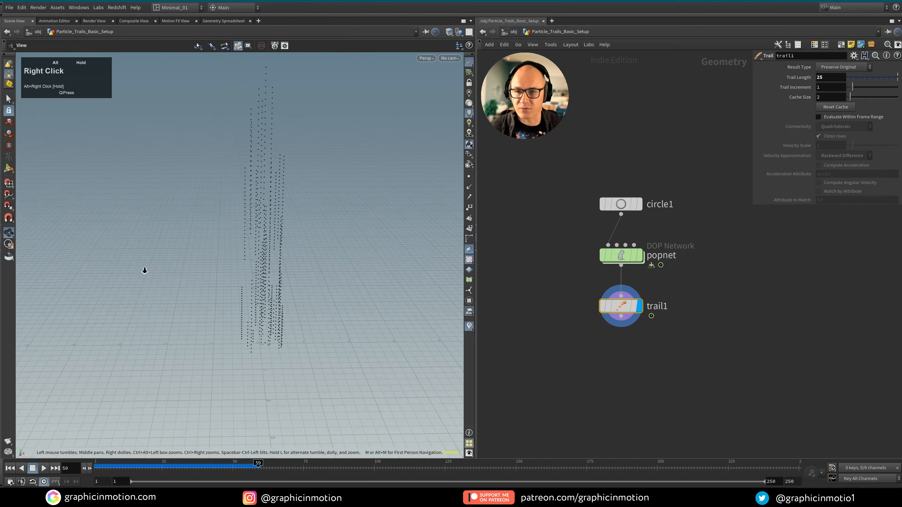
{"action": "middle_click_drag", "start_coordinate": [297, 226], "coordinate": [286, 245]}
Add an Add node below trail1, connect it to trail1's output and display it.
{"action": "left_click", "coordinate": [629, 349]}
{"action": "key", "text": "Tab"}
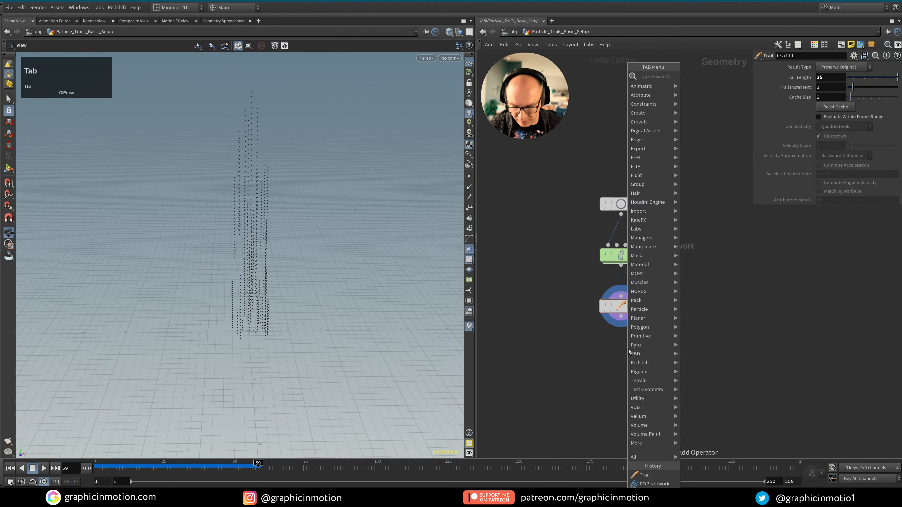
{"action": "type", "text": "add"}
{"action": "key", "text": "Return"}
{"action": "left_click", "coordinate": [628, 349]}
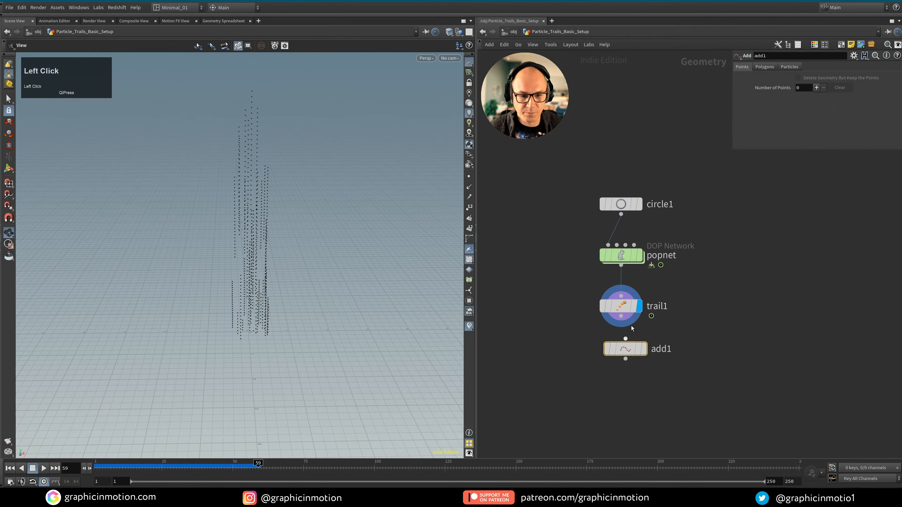
{"action": "left_click_drag", "start_coordinate": [621, 316], "coordinate": [625, 338]}
{"action": "left_click", "coordinate": [730, 97]}
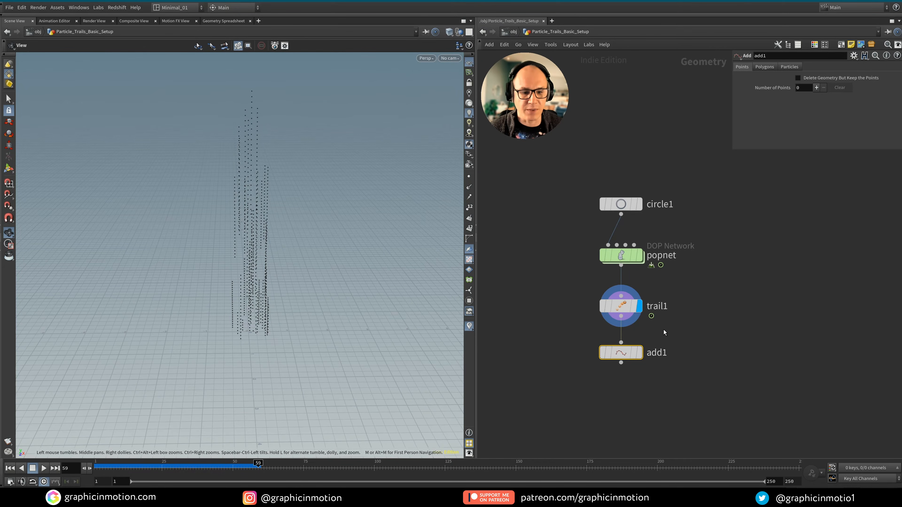
{"action": "left_click", "coordinate": [639, 352]}
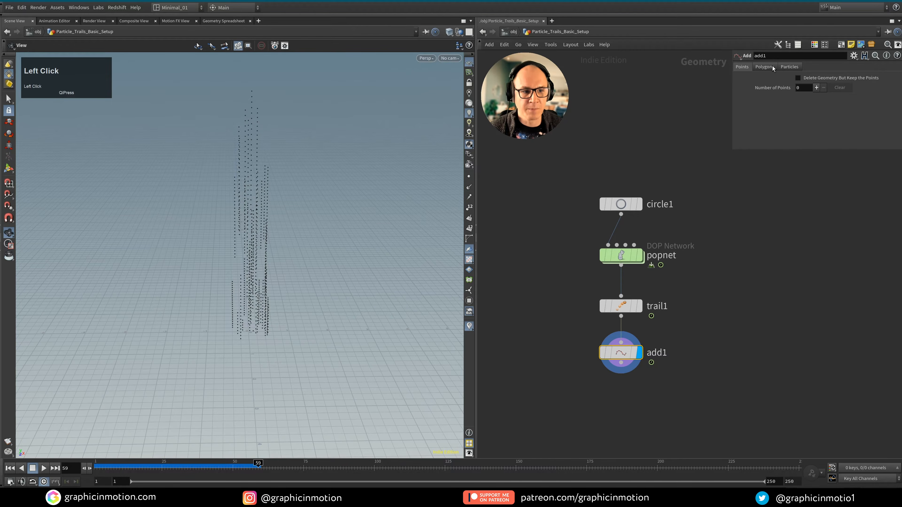
Set the Add node to create polygons By Group and replay the simulation from the first frame.
{"action": "left_click", "coordinate": [763, 68]}
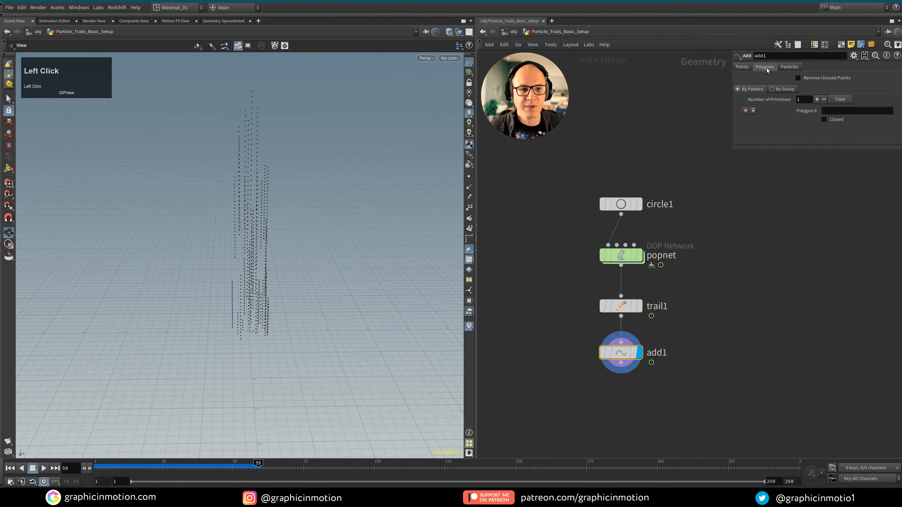
{"action": "left_click", "coordinate": [780, 89]}
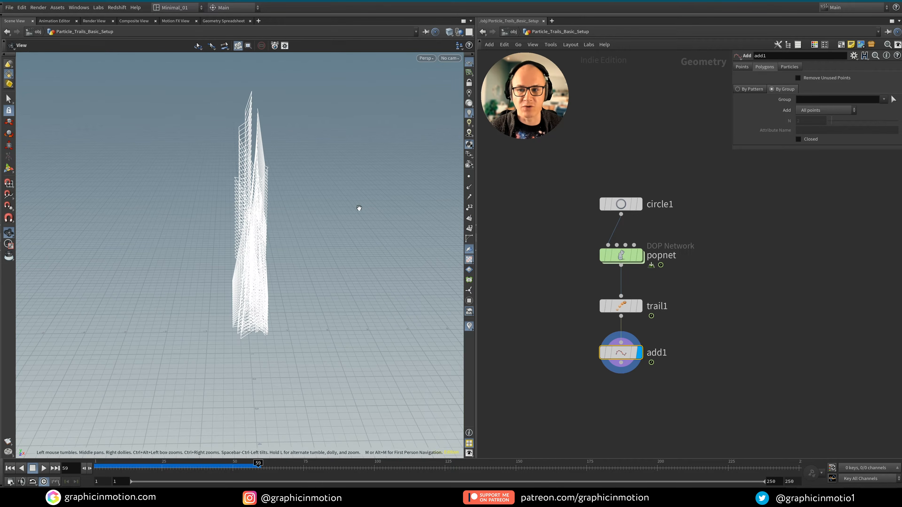
{"action": "left_click", "coordinate": [10, 469]}
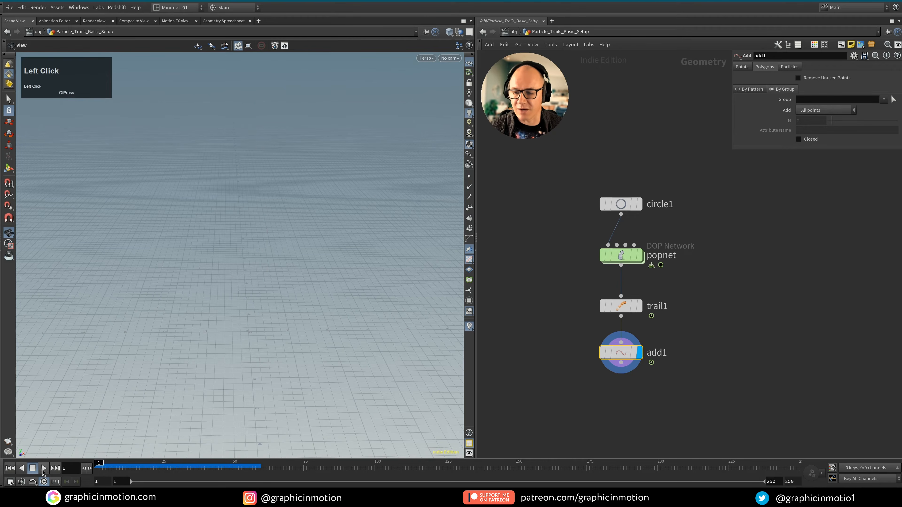
{"action": "left_click", "coordinate": [43, 469]}
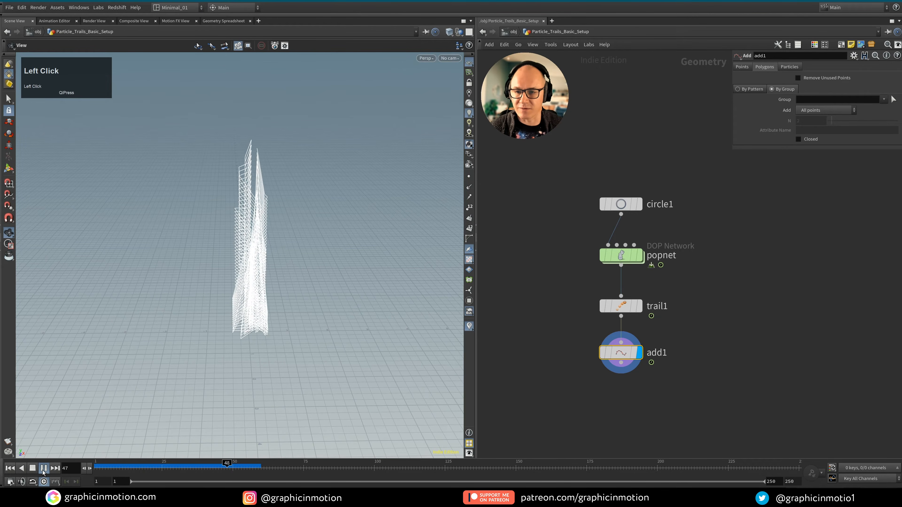
{"action": "left_click", "coordinate": [44, 468]}
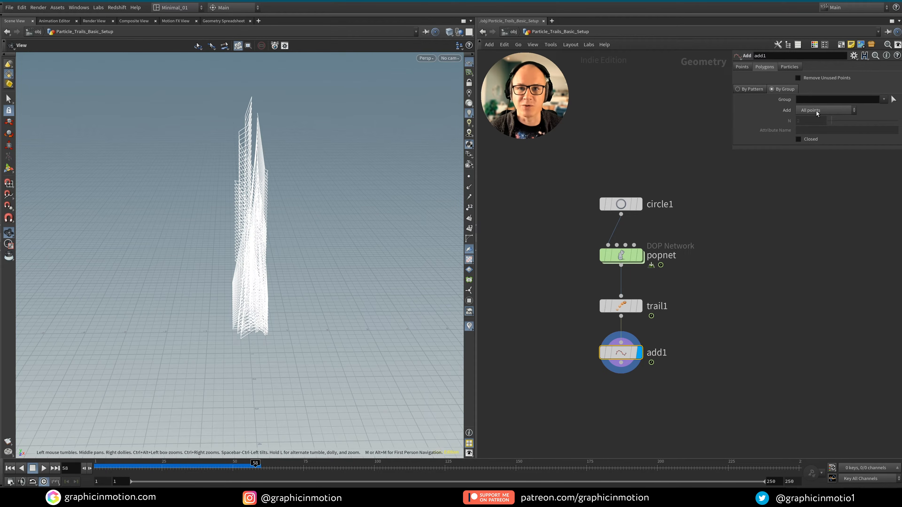
Set the Add node to build polygons By Attribute with the attribute name id, and replay the simulation.
{"action": "left_click", "coordinate": [832, 113]}
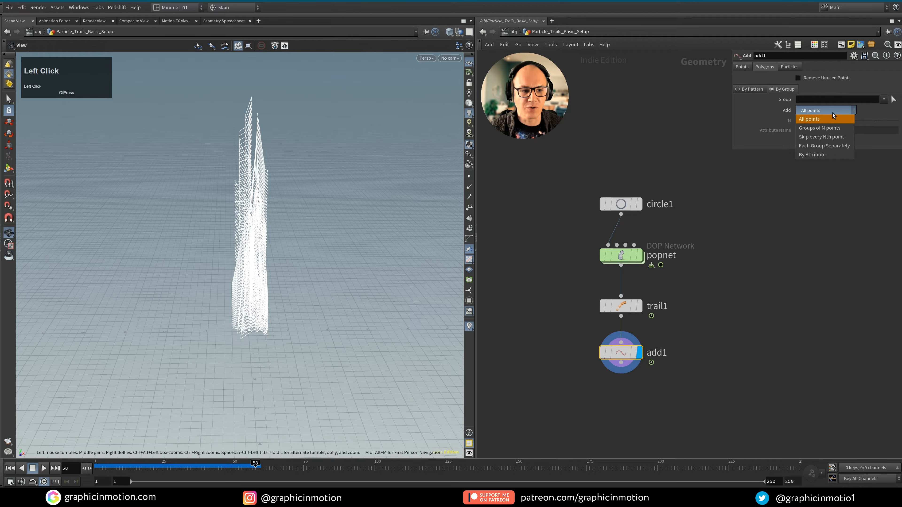
{"action": "left_click", "coordinate": [823, 155]}
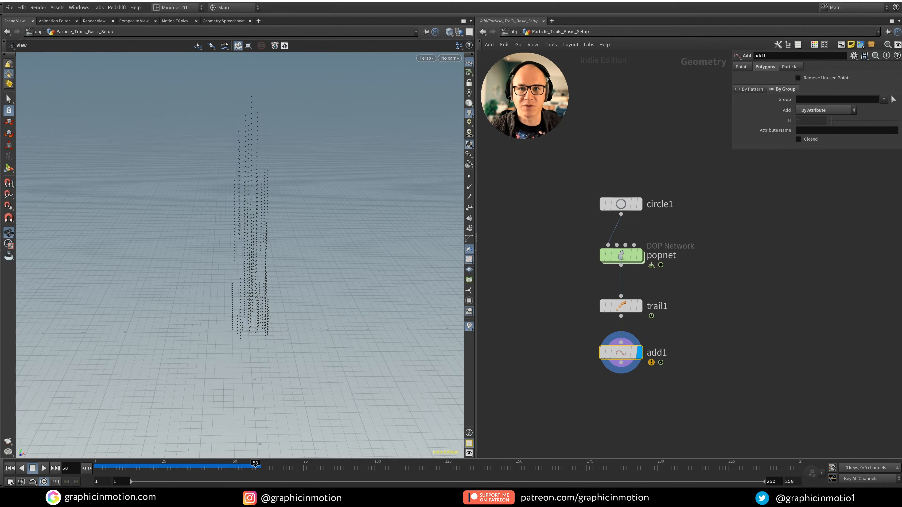
{"action": "left_click", "coordinate": [817, 131]}
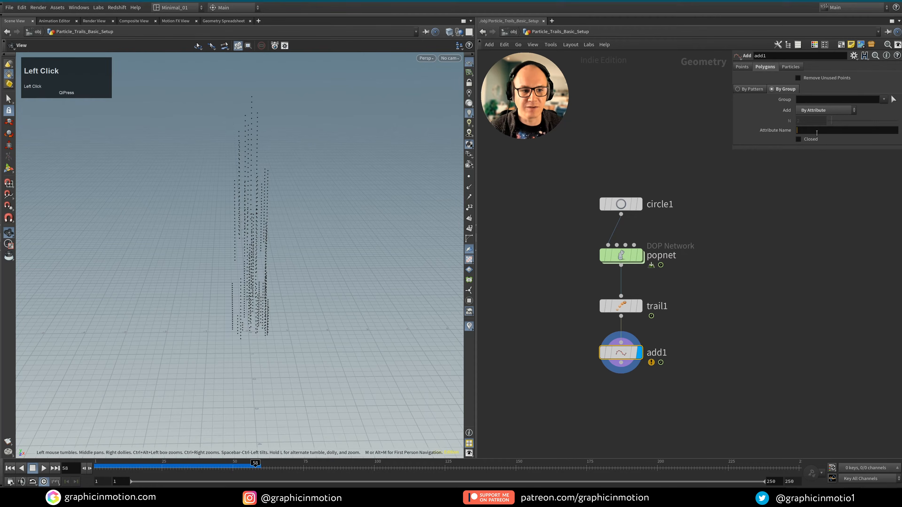
{"action": "type", "text": "id"}
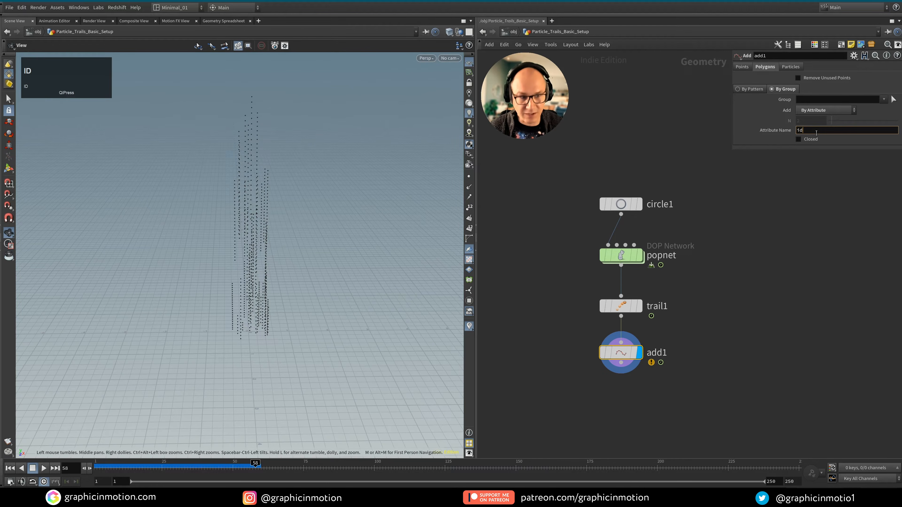
{"action": "left_click", "coordinate": [794, 238]}
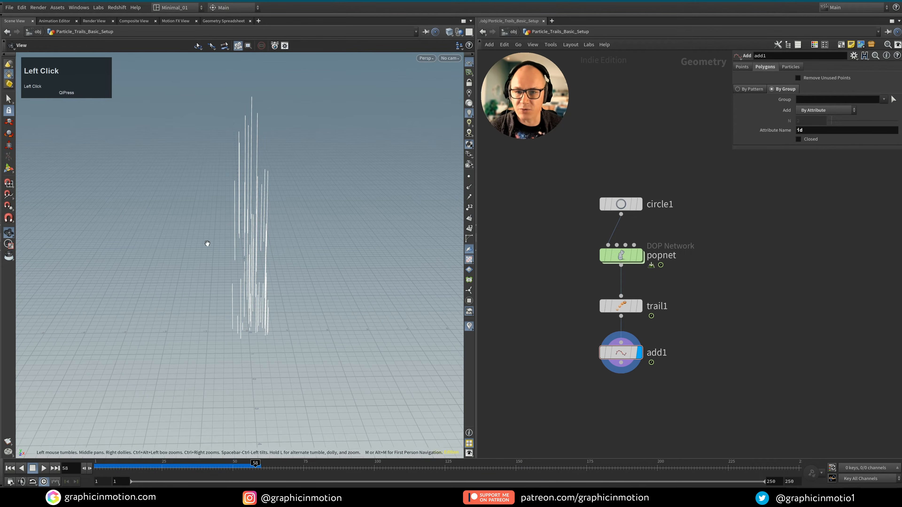
{"action": "left_click", "coordinate": [10, 468]}
{"action": "left_click", "coordinate": [44, 468]}
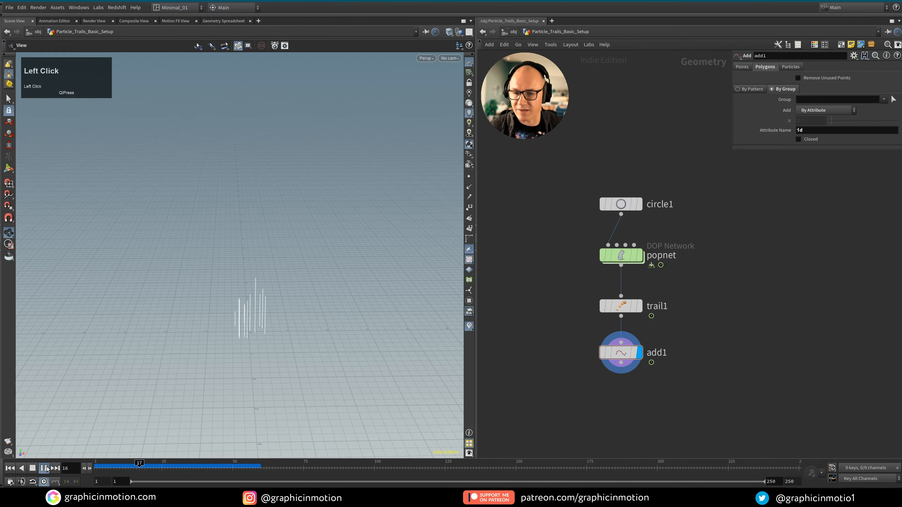
{"action": "left_click", "coordinate": [44, 469]}
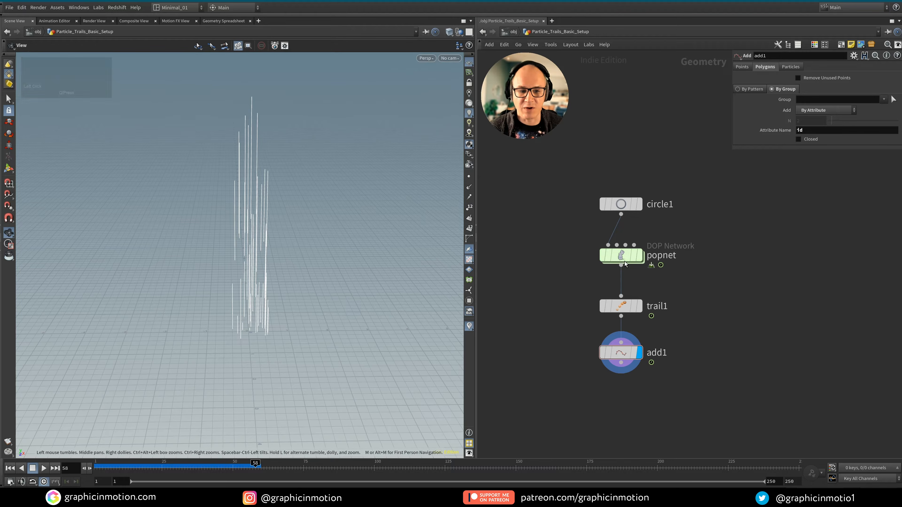
Temporarily show primitive numbers in the viewport and examine the numbering of the trail lines up close.
{"action": "mouse_move", "coordinate": [623, 256]}
{"action": "mouse_move", "coordinate": [620, 306]}
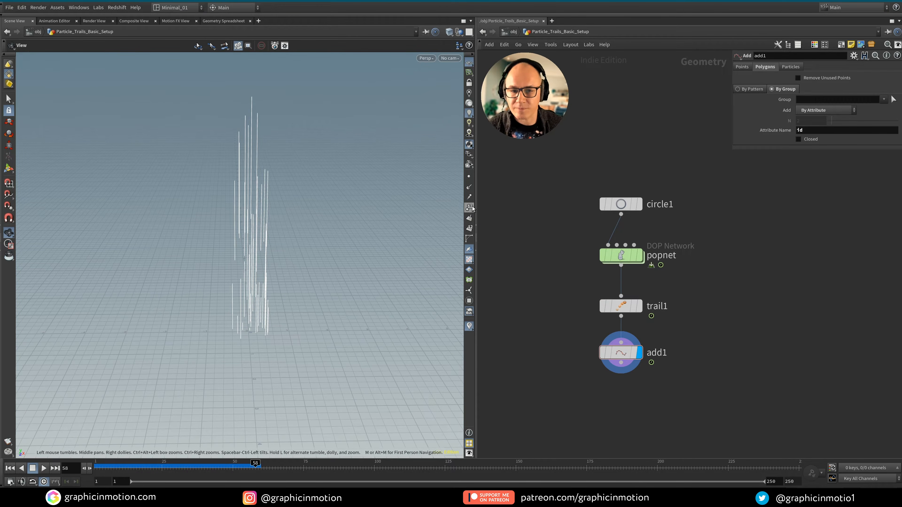
{"action": "left_click", "coordinate": [472, 228]}
{"action": "right_click_drag", "start_coordinate": [288, 204], "coordinate": [233, 172]}
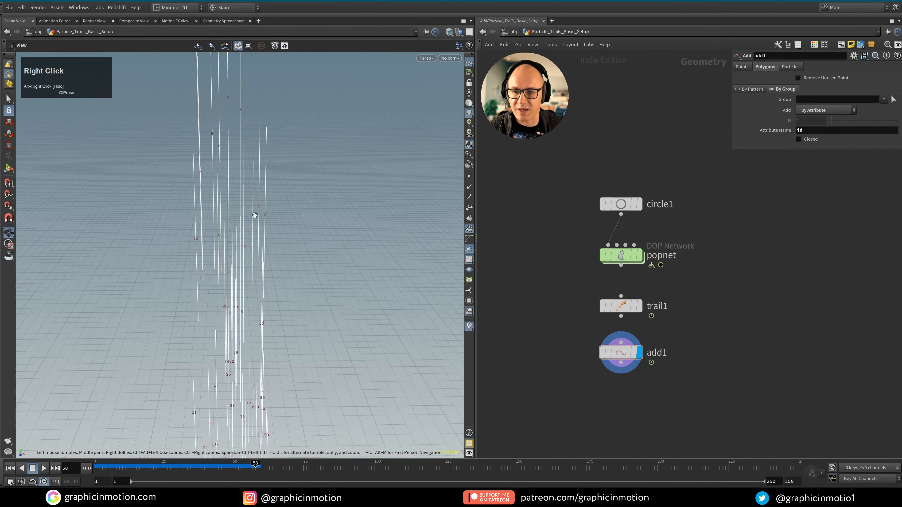
{"action": "left_click", "coordinate": [469, 177]}
{"action": "left_click", "coordinate": [468, 177]}
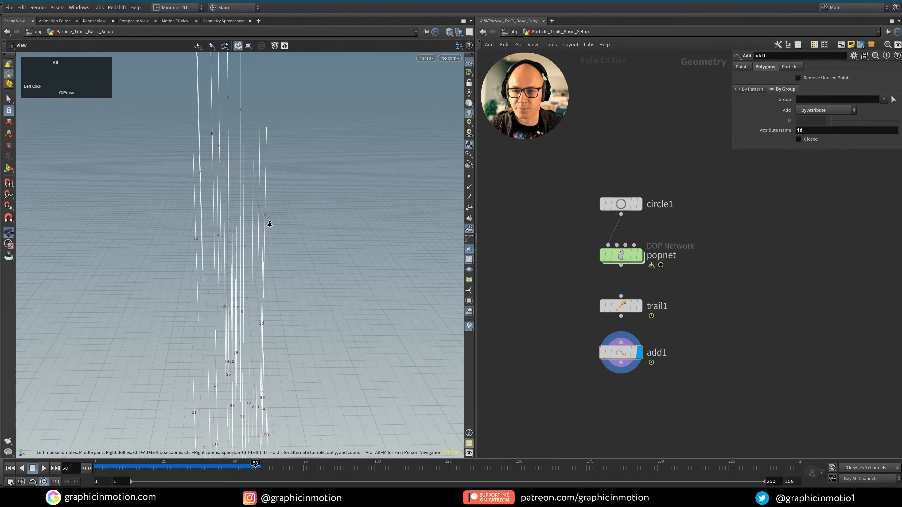
{"action": "right_click_drag", "start_coordinate": [269, 223], "coordinate": [265, 249], "text": "alt"}
{"action": "left_click", "coordinate": [469, 229]}
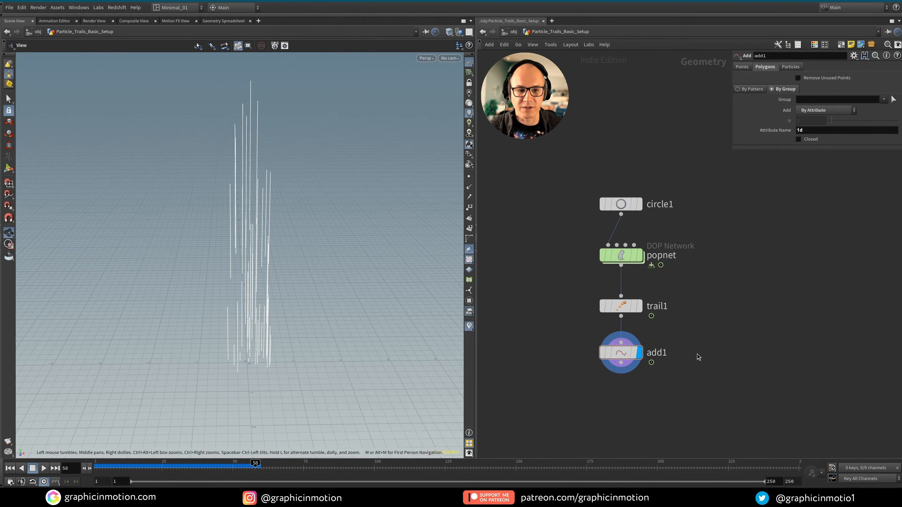
Add a Resample node below add1, connect it to add1's output and display it.
{"action": "middle_click_drag", "start_coordinate": [698, 356], "coordinate": [705, 301]}
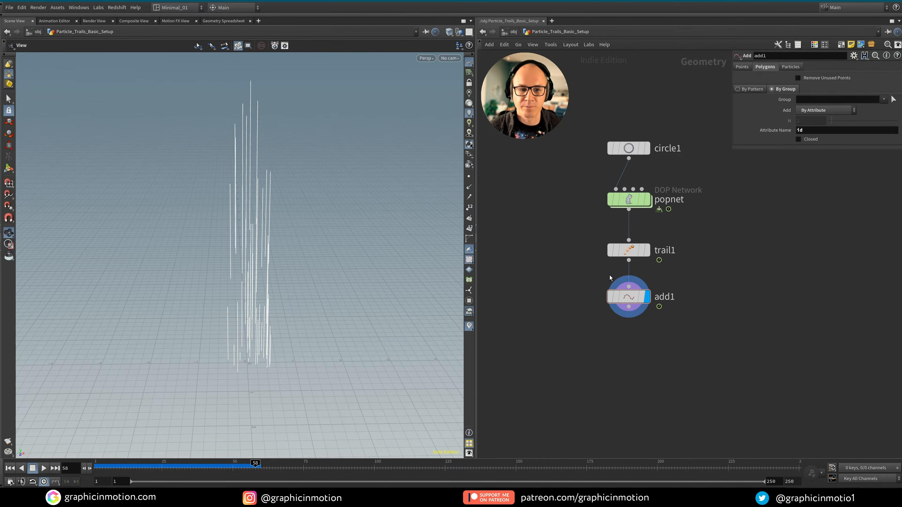
{"action": "left_click", "coordinate": [627, 251]}
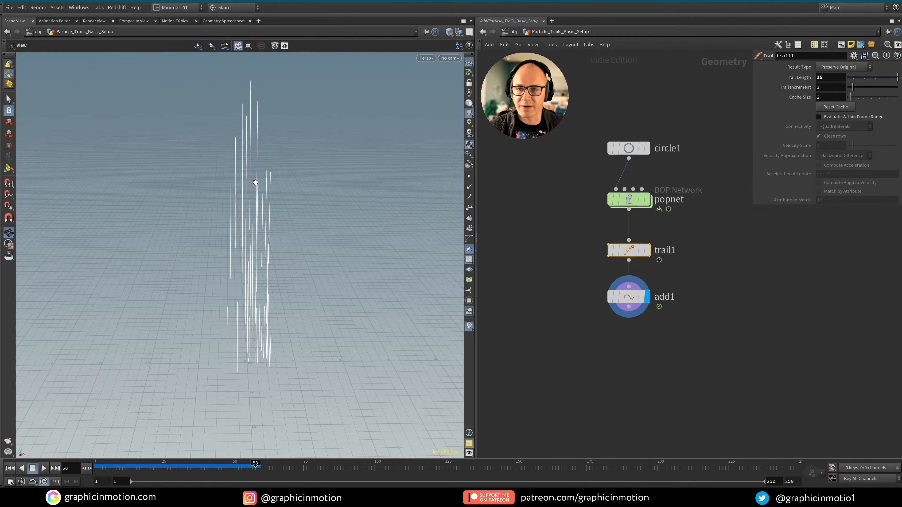
{"action": "middle_click_drag", "start_coordinate": [687, 360], "coordinate": [701, 329]}
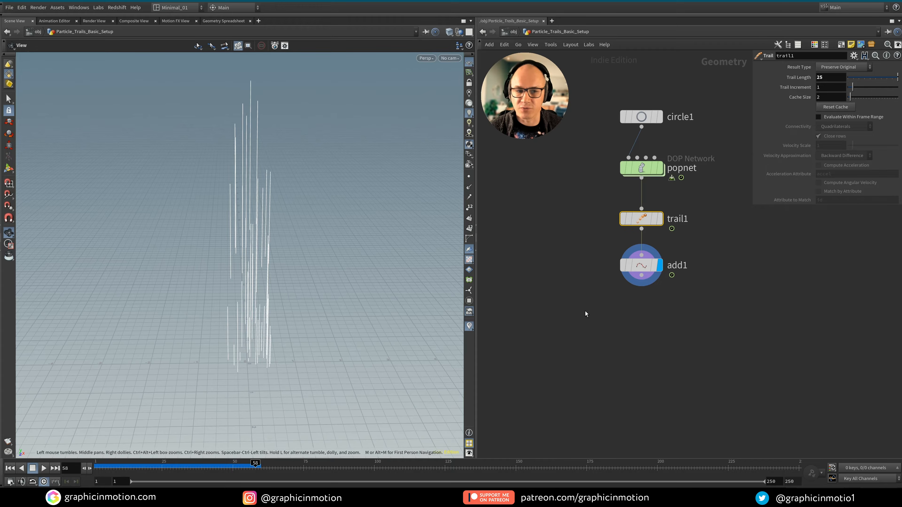
{"action": "left_click", "coordinate": [651, 319]}
{"action": "key", "text": "Tab"}
{"action": "type", "text": "re"}
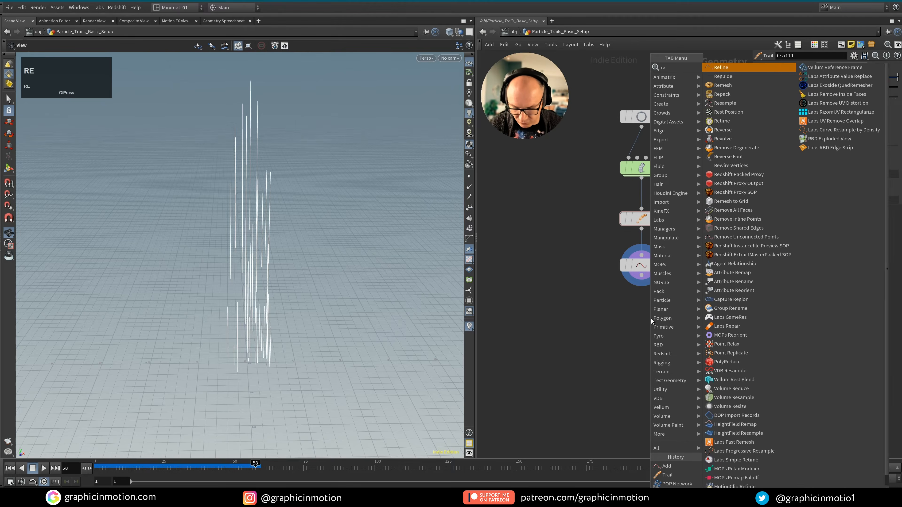
{"action": "type", "text": "sa"}
{"action": "key", "text": "BackSpace"}
{"action": "type", "text": "sa"}
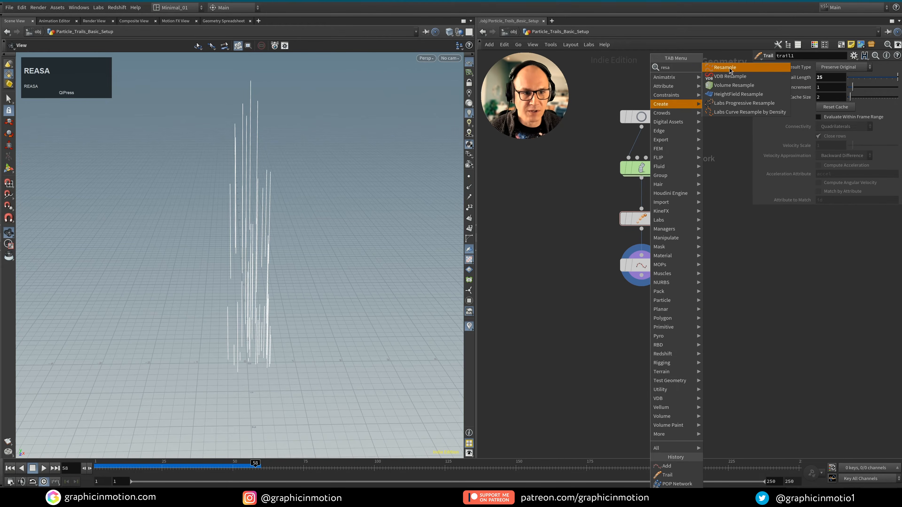
{"action": "left_click", "coordinate": [725, 67]}
{"action": "left_click", "coordinate": [641, 309]}
{"action": "left_click_drag", "start_coordinate": [641, 298], "coordinate": [647, 321]}
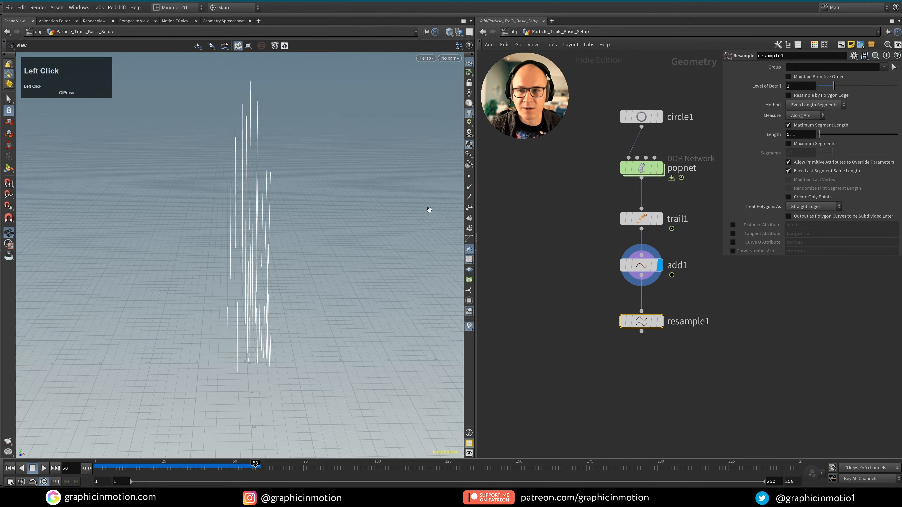
{"action": "left_click", "coordinate": [658, 323]}
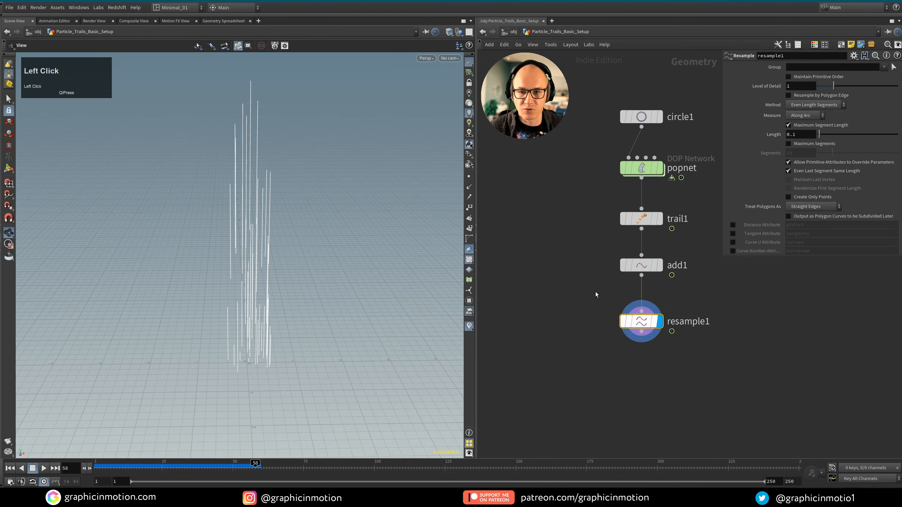
Show the trail points in the viewport and disable Maximum Segment Length on the Resample node.
{"action": "left_click", "coordinate": [469, 176]}
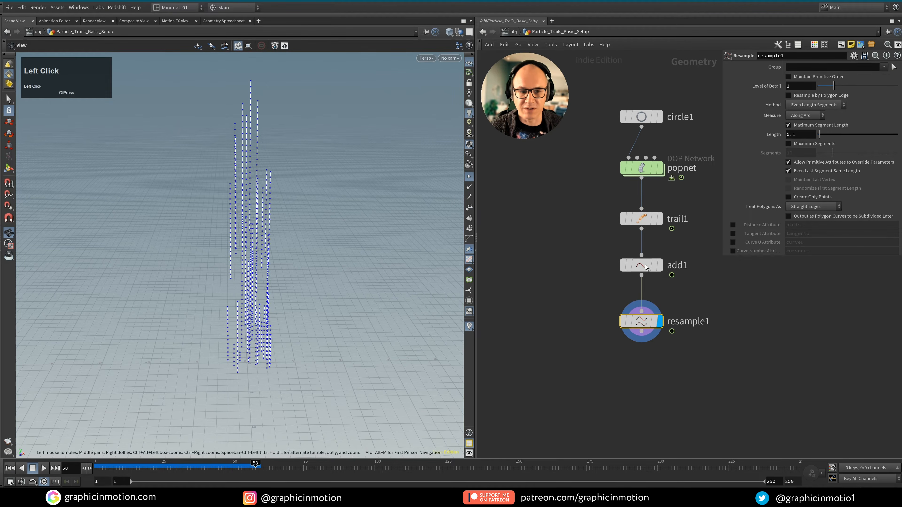
{"action": "left_click", "coordinate": [788, 125]}
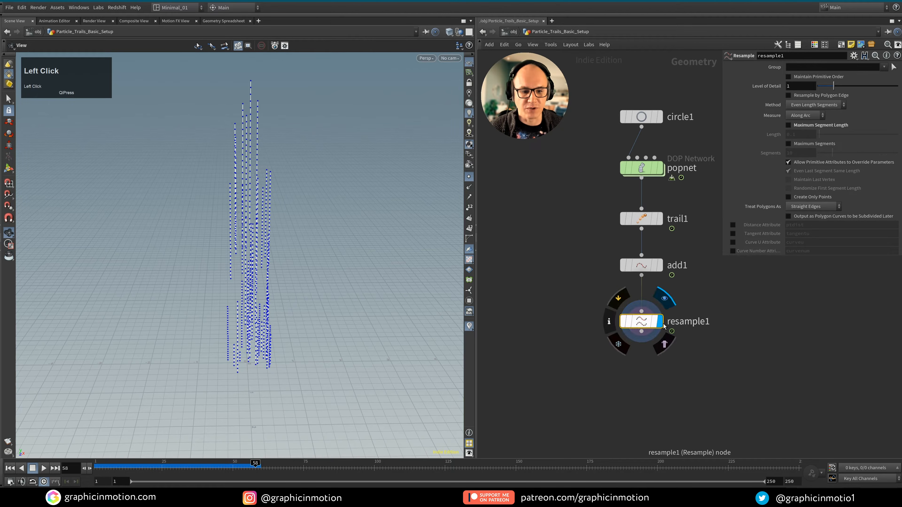
Enable the Curve U Attribute curveu on the Resample node and visualize curveu as colour in the viewport.
{"action": "middle_click_drag", "start_coordinate": [688, 354], "coordinate": [658, 313]}
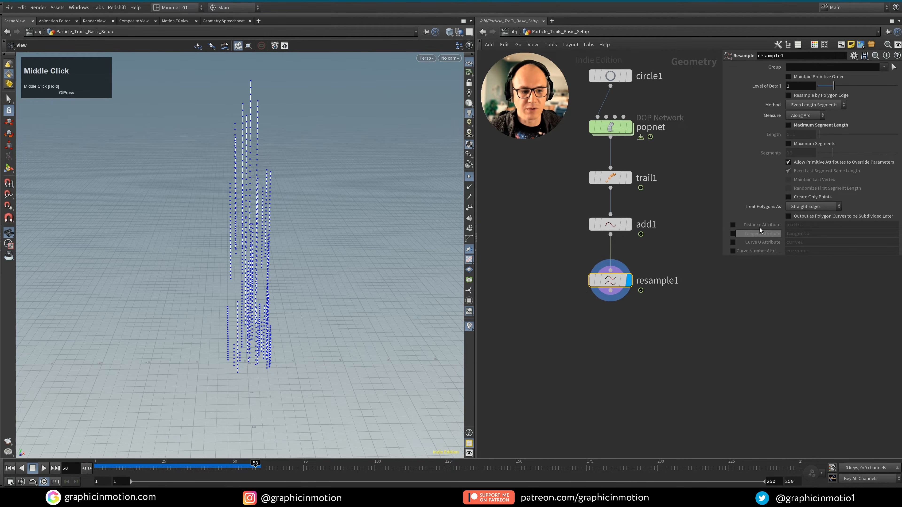
{"action": "left_click", "coordinate": [732, 242]}
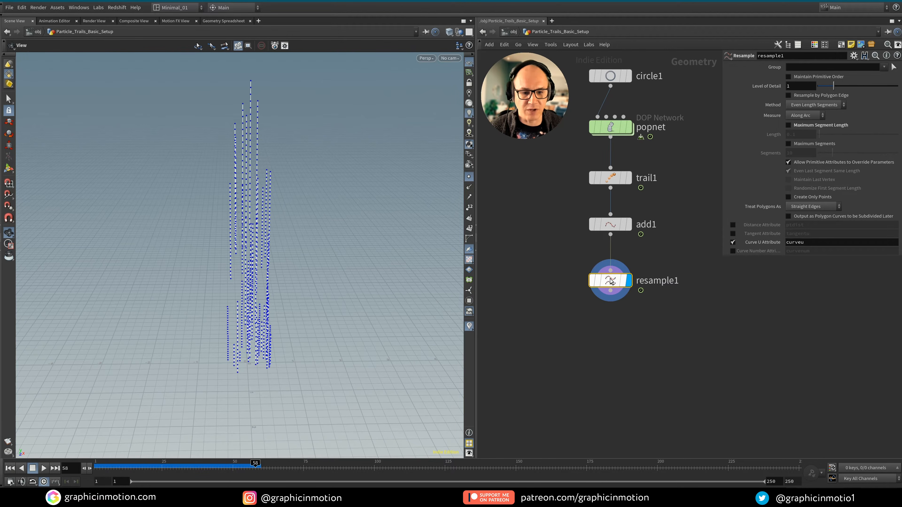
{"action": "left_click", "coordinate": [581, 281]}
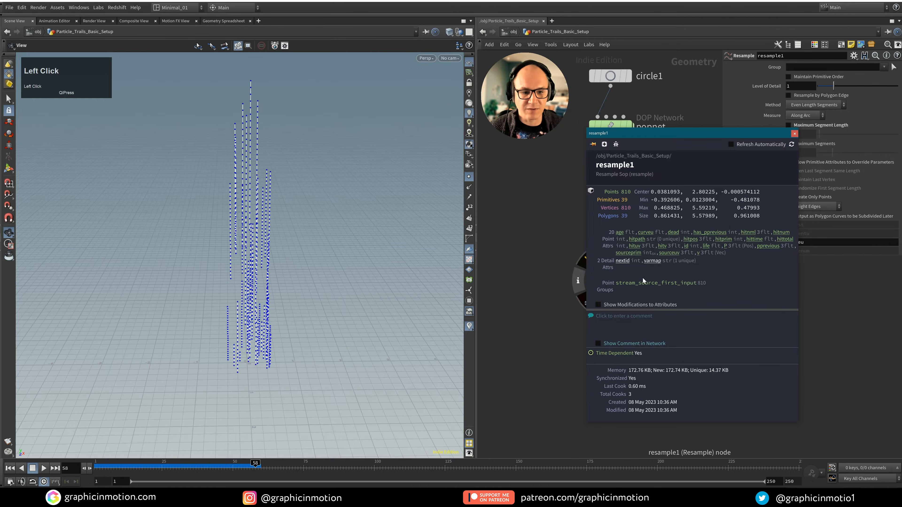
{"action": "left_click", "coordinate": [645, 232]}
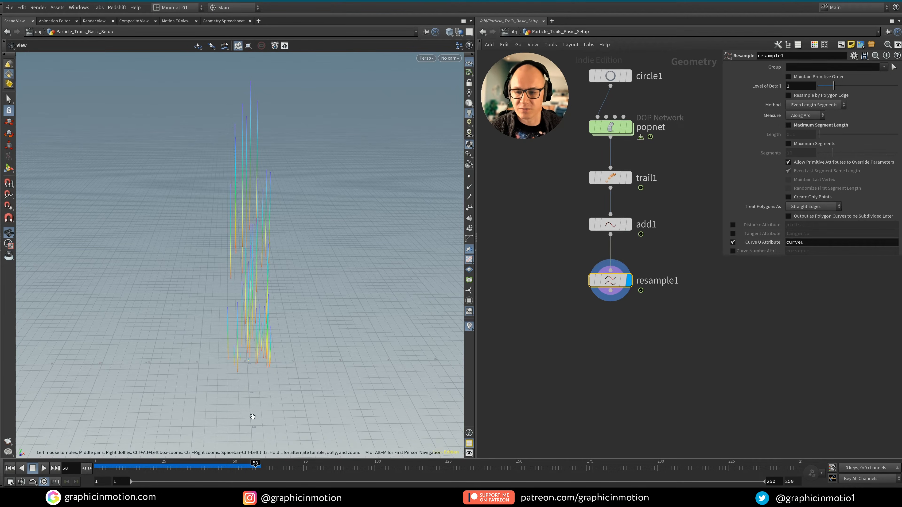
Move the timeline to frame 99 and rename the Resample node set_curveu.
{"action": "left_click_drag", "start_coordinate": [256, 463], "coordinate": [379, 461]}
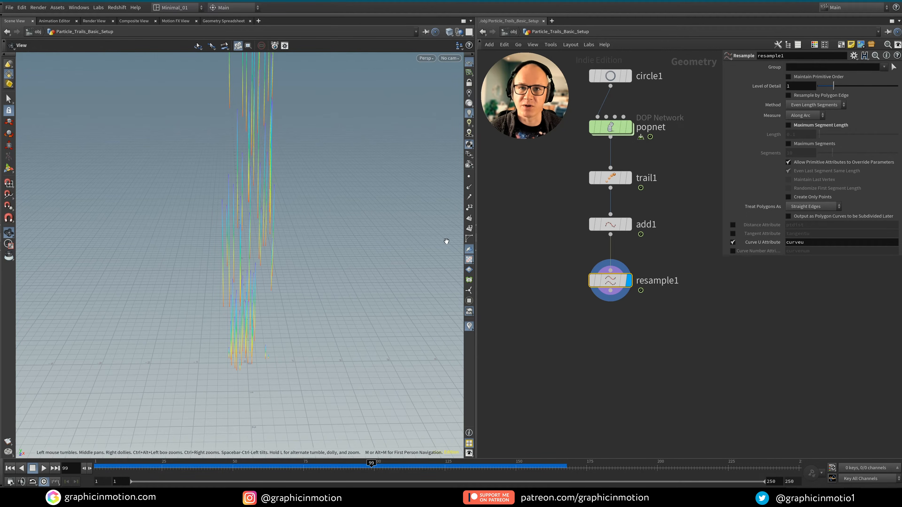
{"action": "mouse_move", "coordinate": [610, 288]}
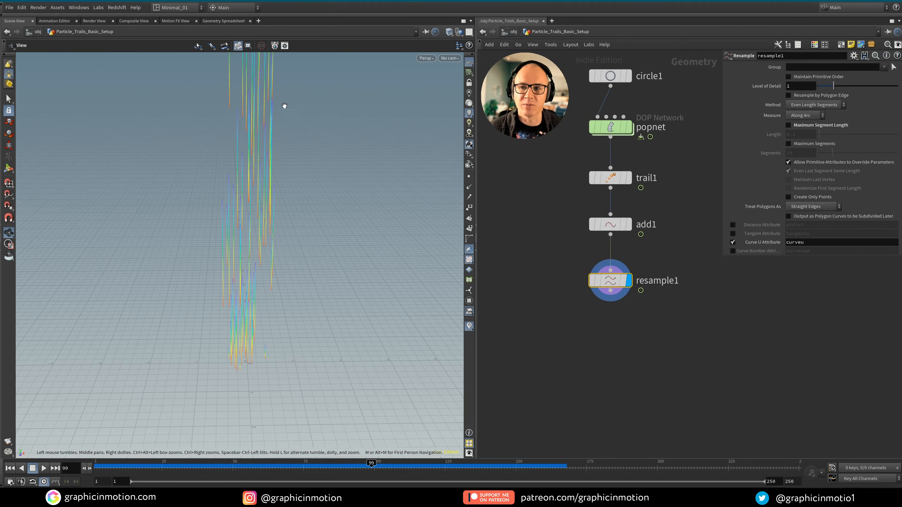
{"action": "left_click_drag", "start_coordinate": [615, 284], "coordinate": [616, 280]}
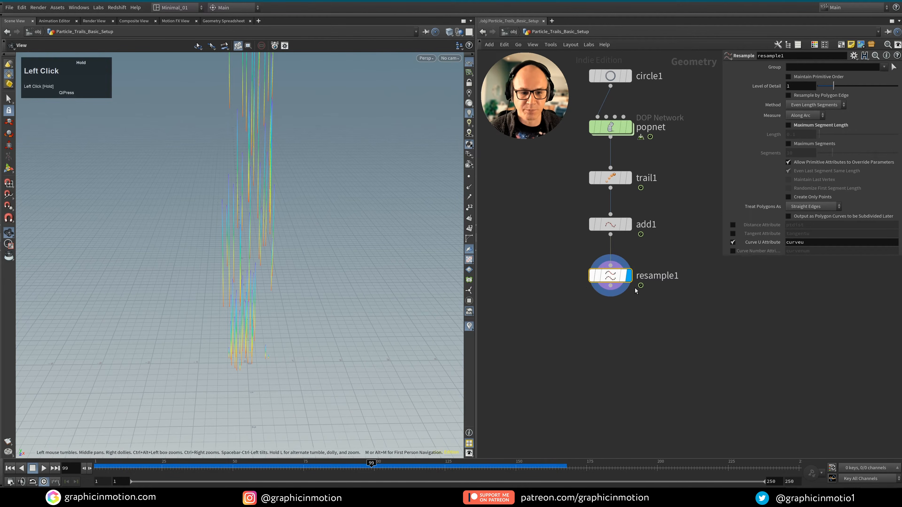
{"action": "left_click", "coordinate": [654, 278]}
{"action": "double_click", "coordinate": [663, 274]}
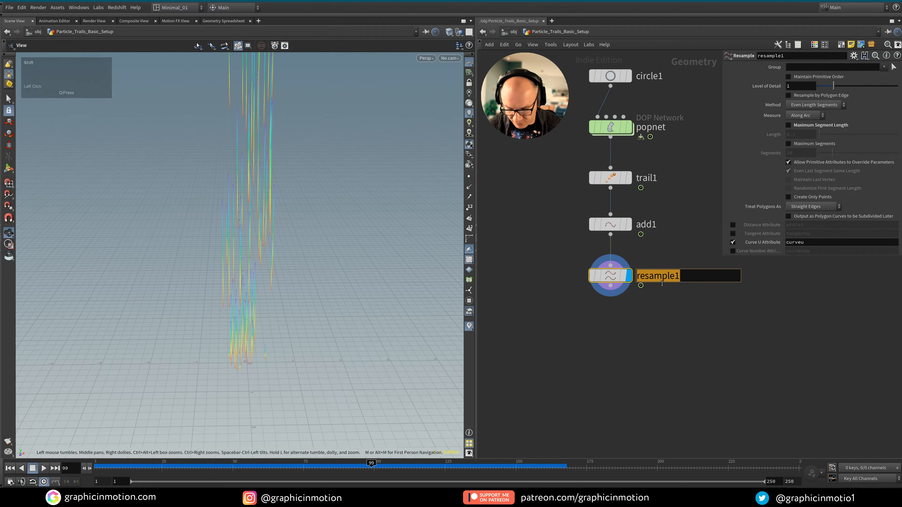
{"action": "type", "text": "Set_curveu"}
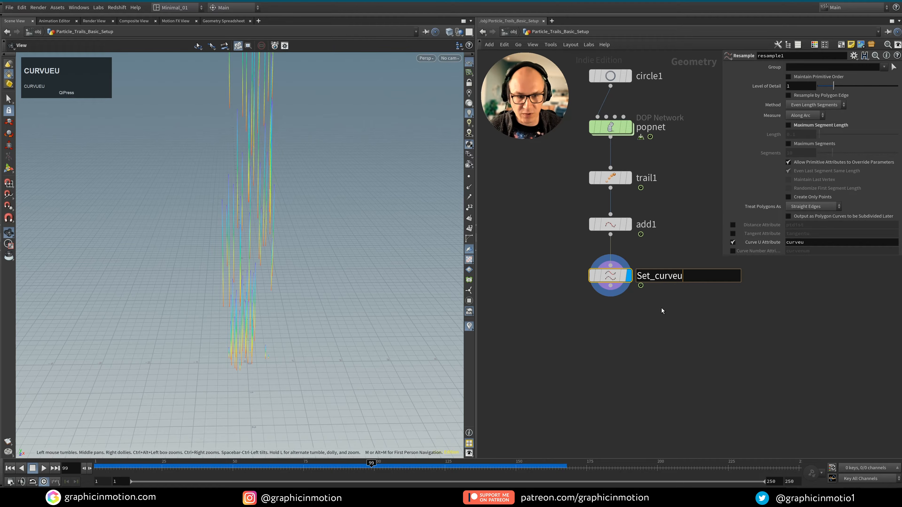
{"action": "left_click", "coordinate": [641, 275]}
{"action": "key", "text": "BackSpace"}
{"action": "type", "text": "s"}
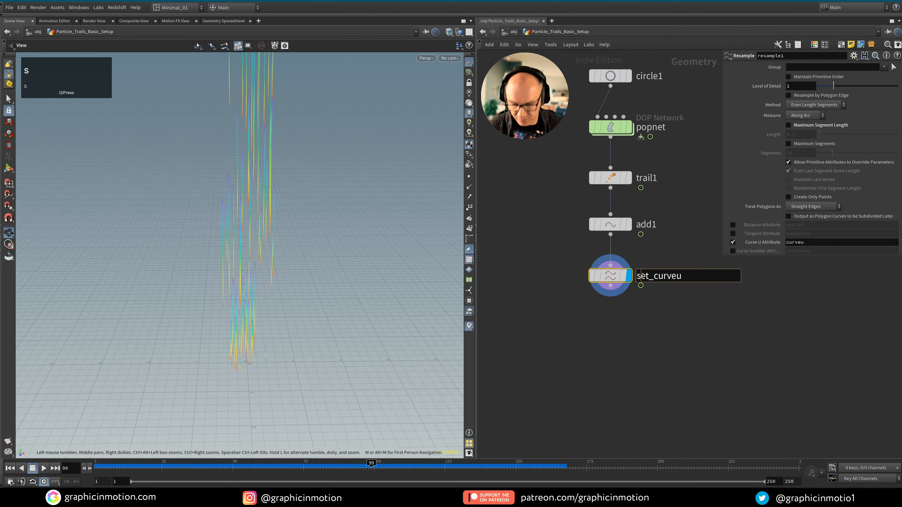
{"action": "left_click", "coordinate": [658, 309]}
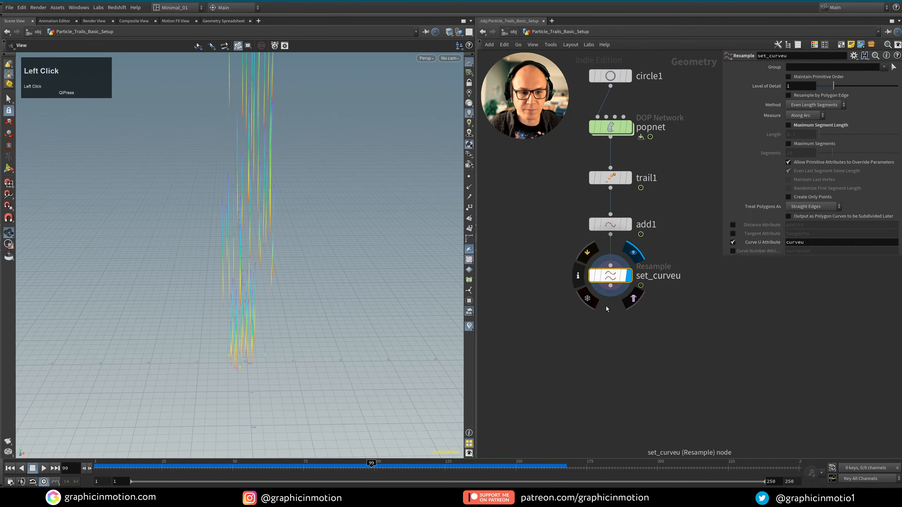
Add a Point Wrangle below set_curveu, connect it to set_curveu's output and display it.
{"action": "middle_click_drag", "start_coordinate": [643, 351], "coordinate": [649, 313]}
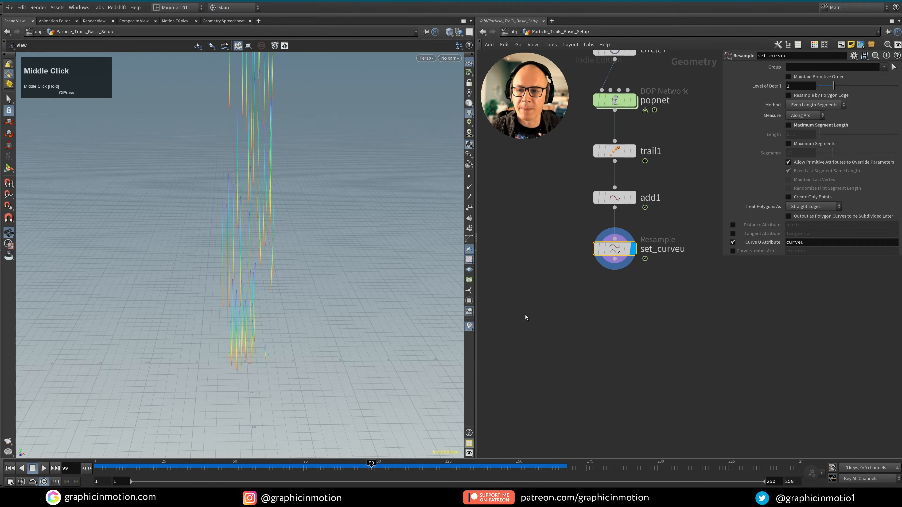
{"action": "left_click", "coordinate": [620, 301]}
{"action": "key", "text": "Tab"}
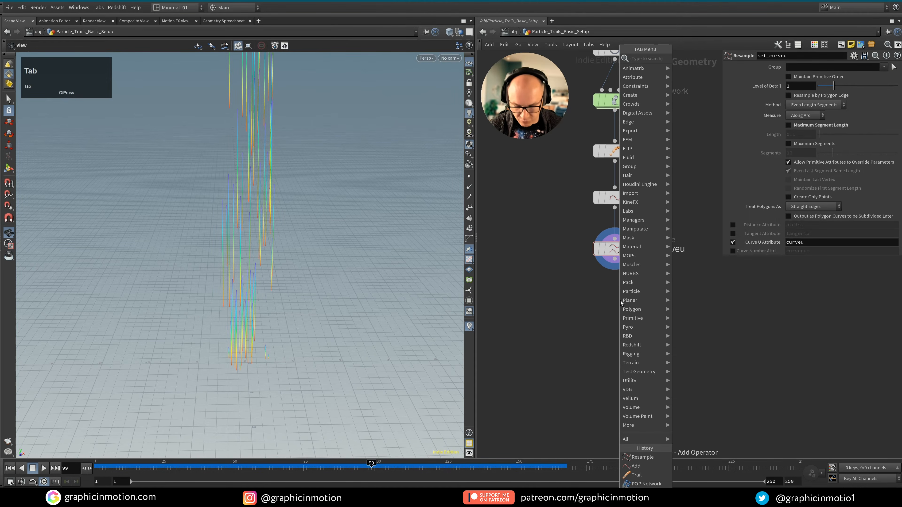
{"action": "type", "text": "point wrang"}
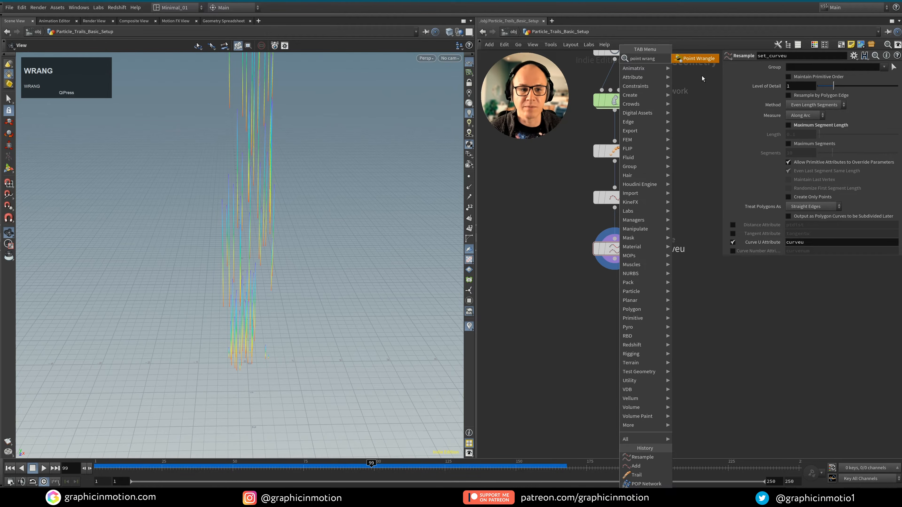
{"action": "left_click", "coordinate": [702, 62]}
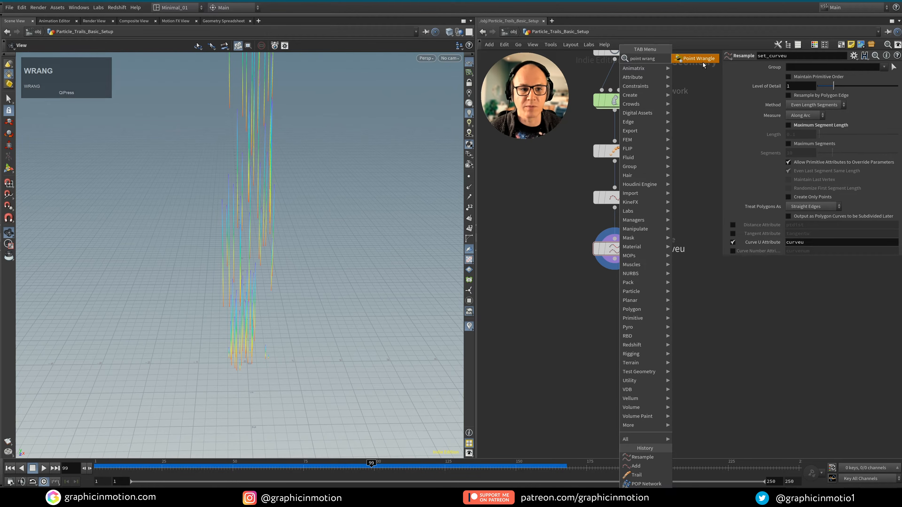
{"action": "left_click", "coordinate": [617, 296]}
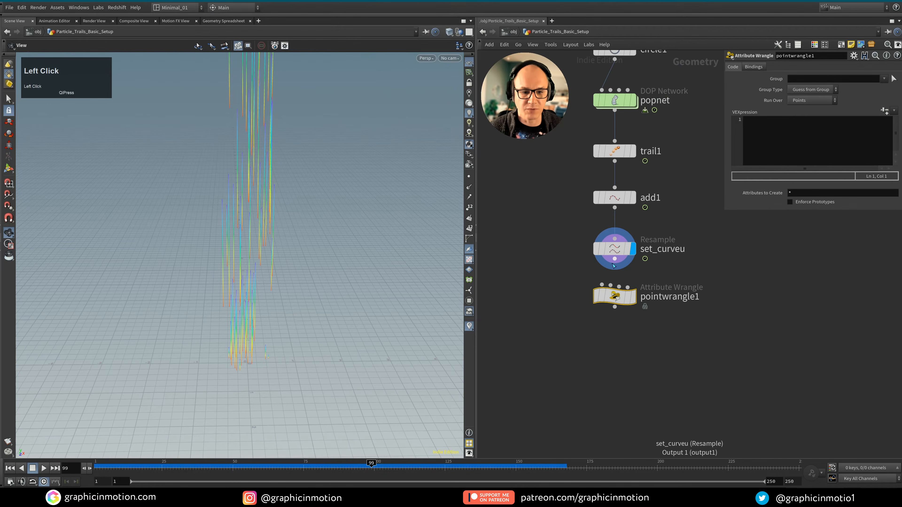
{"action": "left_click_drag", "start_coordinate": [602, 285], "coordinate": [618, 308]}
{"action": "left_click", "coordinate": [632, 308]}
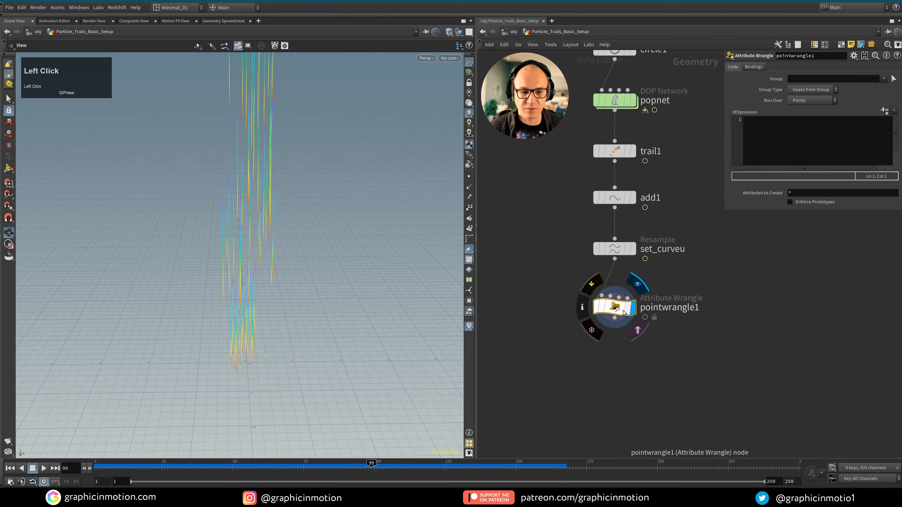
Show primitive numbers in the viewport and turn off the curveu colour visualization.
{"action": "left_click", "coordinate": [762, 135]}
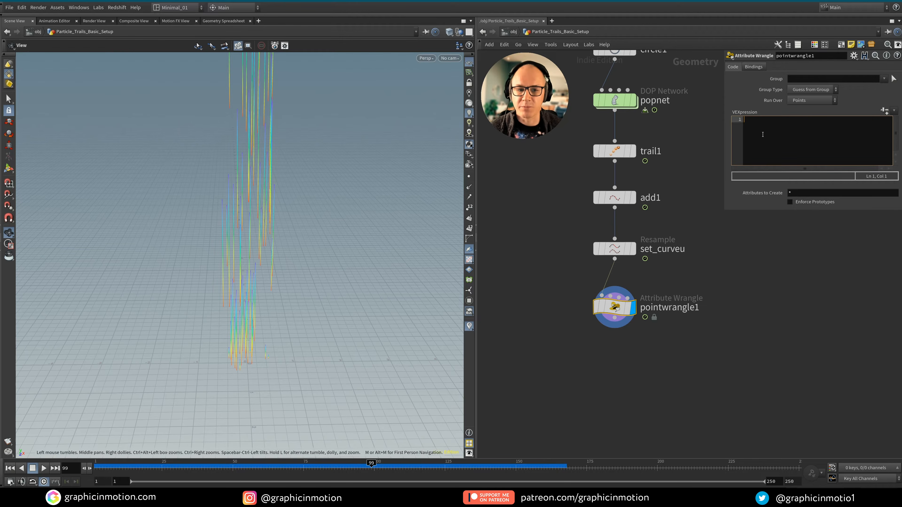
{"action": "left_click", "coordinate": [469, 227]}
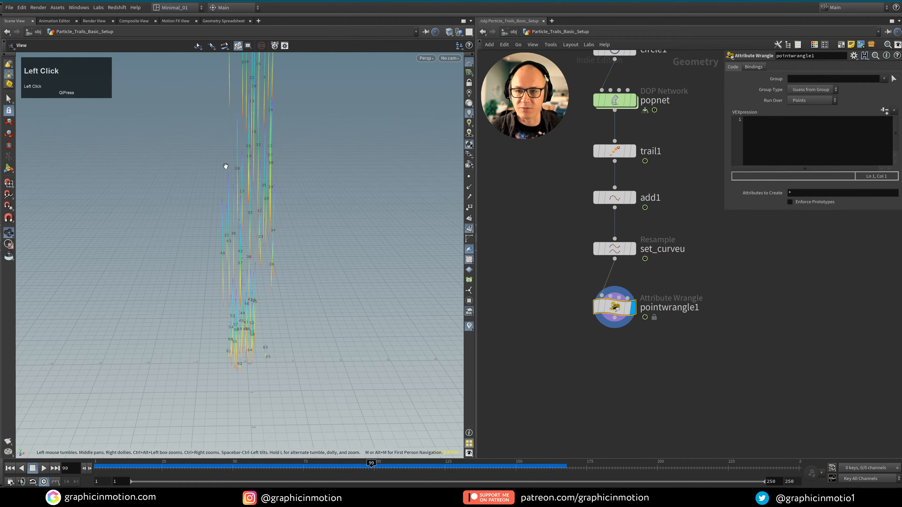
{"action": "left_click", "coordinate": [471, 330]}
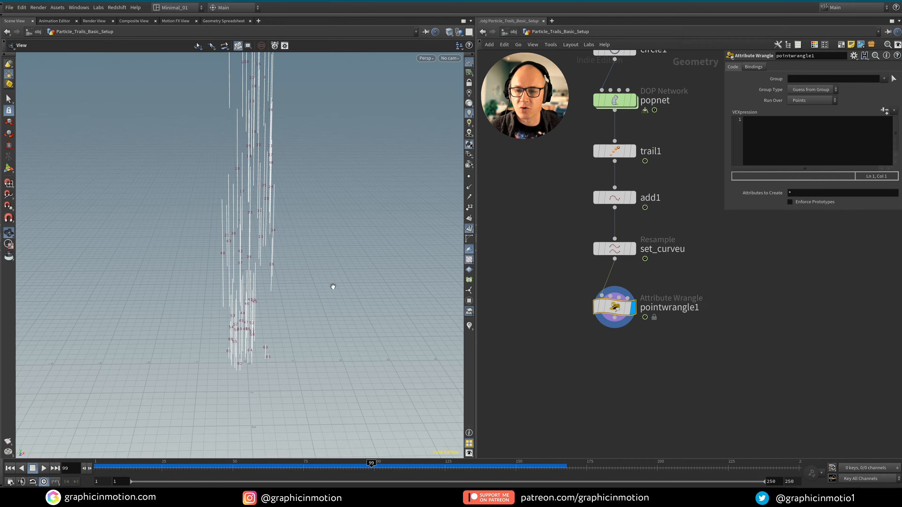
{"action": "mouse_move", "coordinate": [629, 256]}
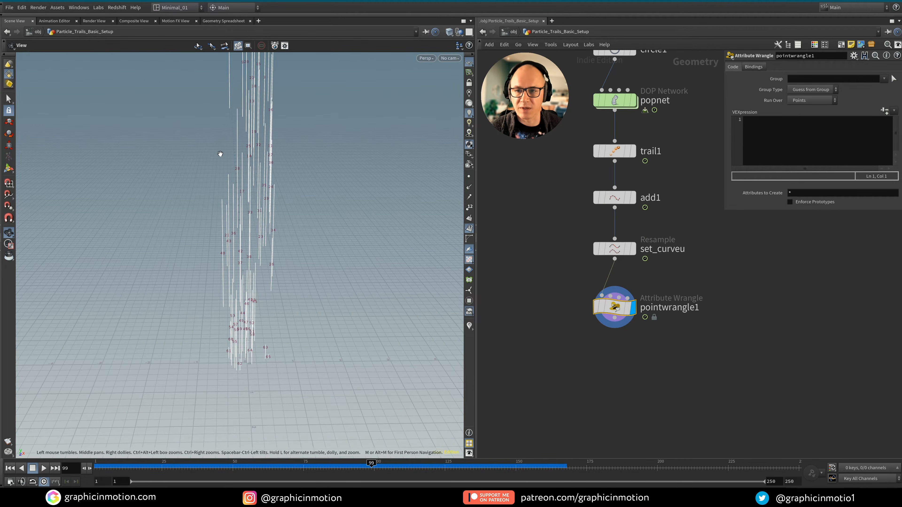
{"action": "left_click", "coordinate": [762, 139]}
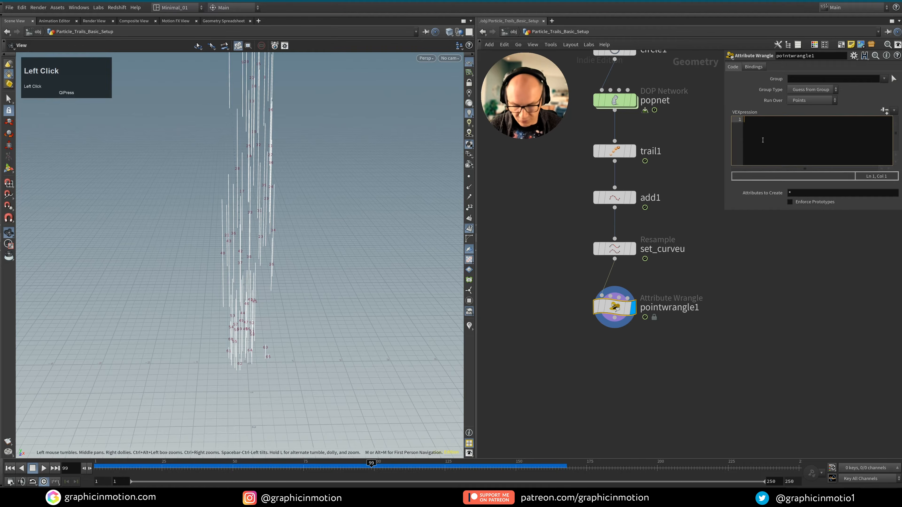
{"action": "type", "text": "if ("}
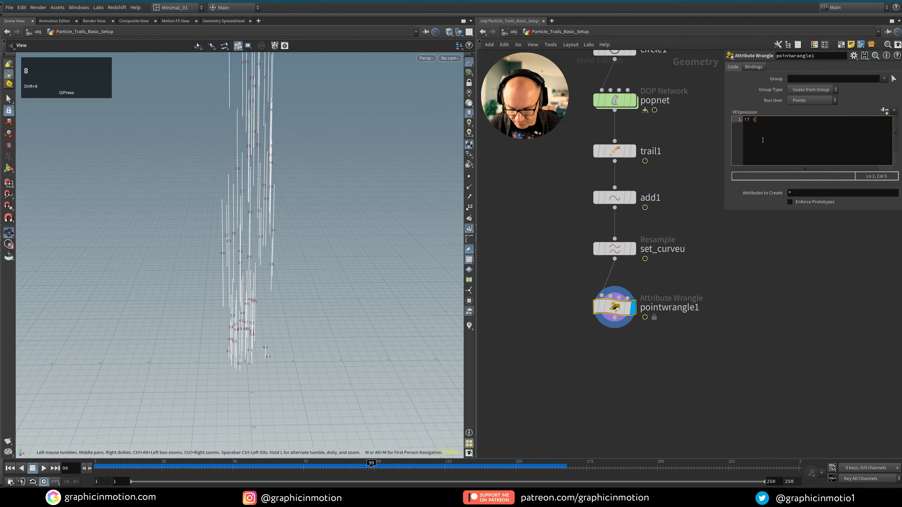
{"action": "type", "text": "curve"}
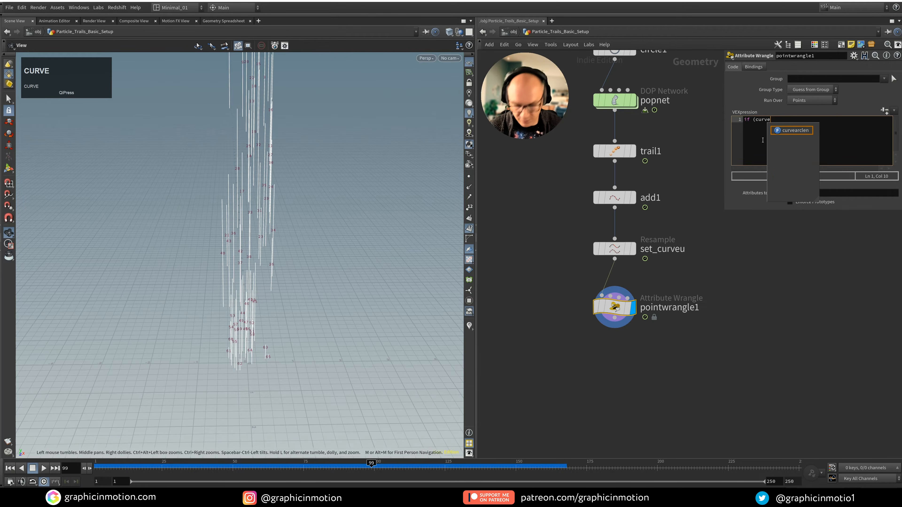
{"action": "type", "text": "u"}
{"action": "key", "text": "Left"}
{"action": "key", "text": "Left"}
{"action": "key", "text": "Left"}
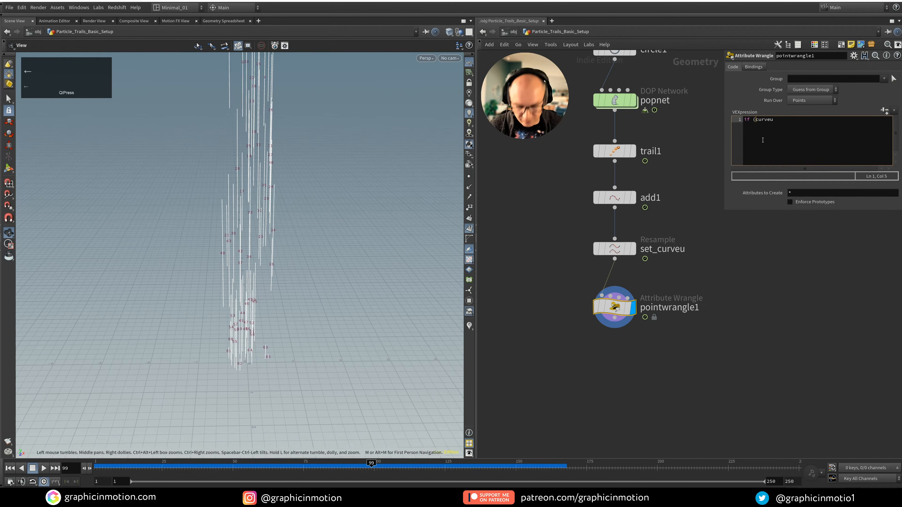
{"action": "type", "text": "@"}
{"action": "key", "text": "Right"}
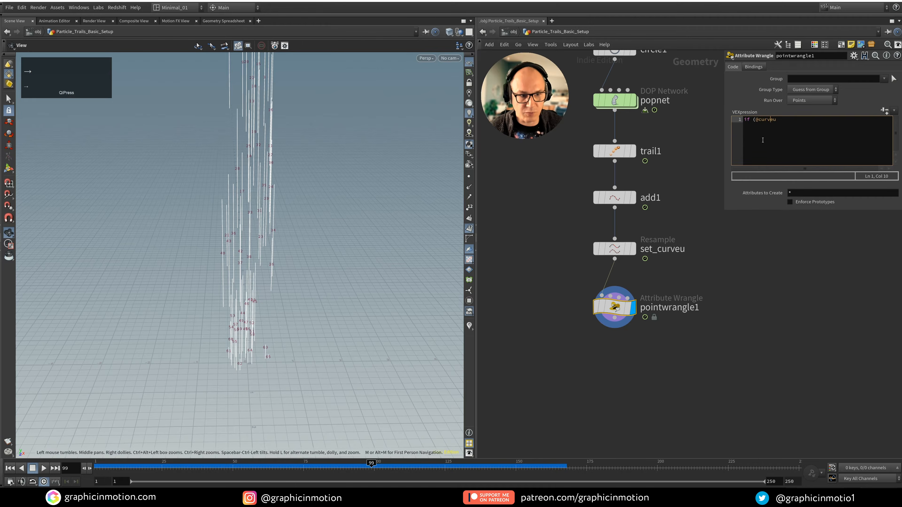
{"action": "type", "text": ">"}
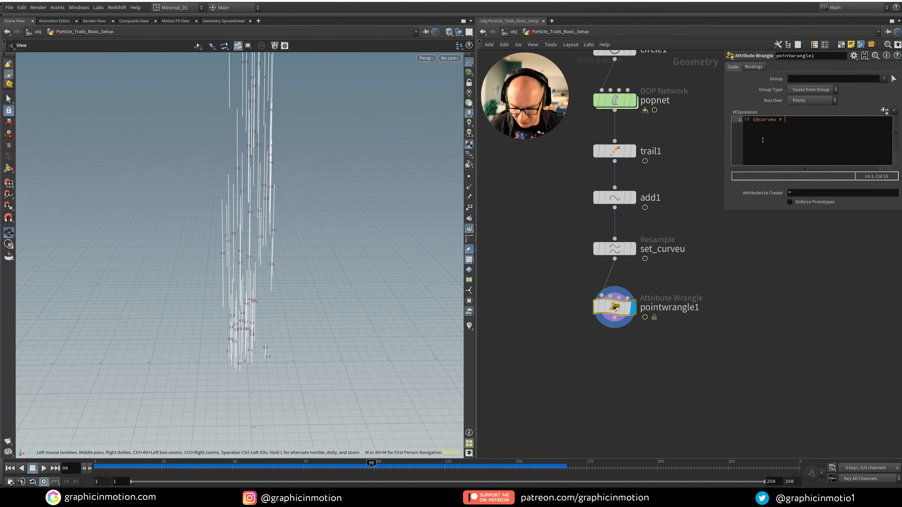
{"action": "type", "text": "rand("}
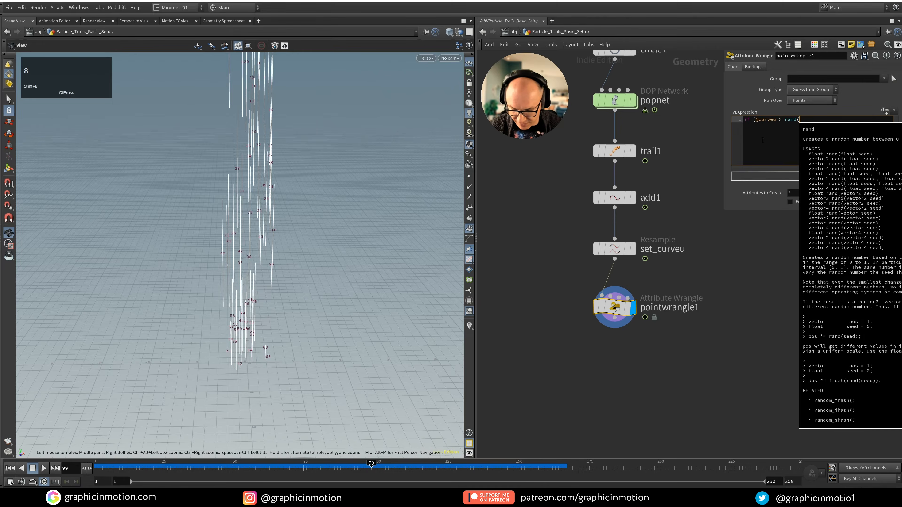
{"action": "type", "text": "@id)"}
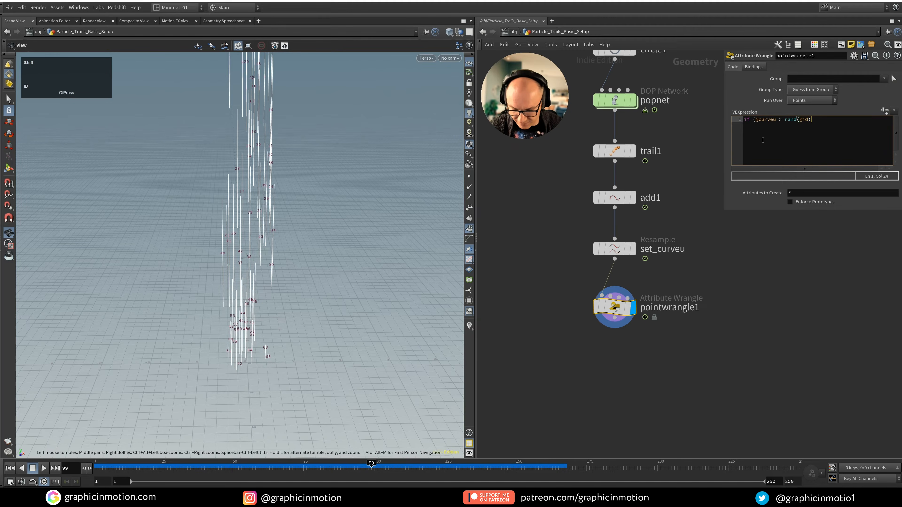
{"action": "key", "text": "shift"}
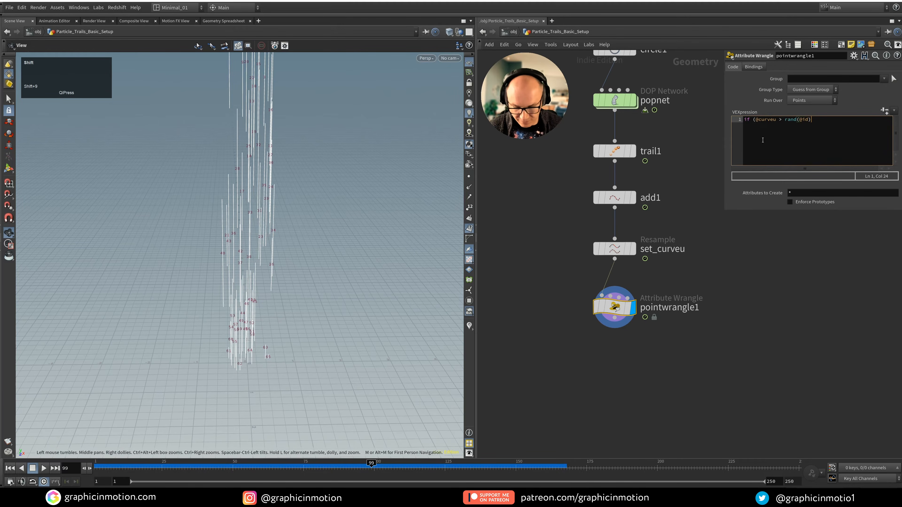
{"action": "type", "text": ")"}
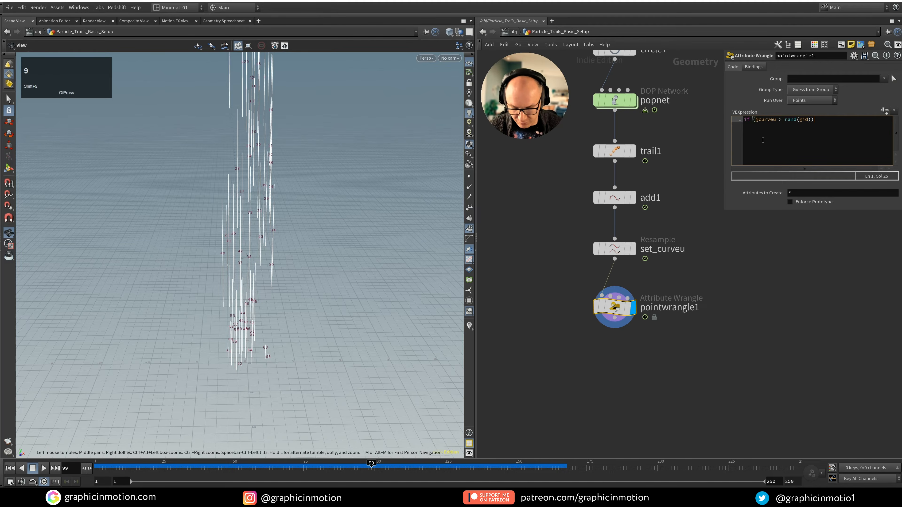
Open the if block with a curly brace and add an indented, empty removepoint(); call inside it.
{"action": "type", "text": "{"}
{"action": "key", "text": "Return"}
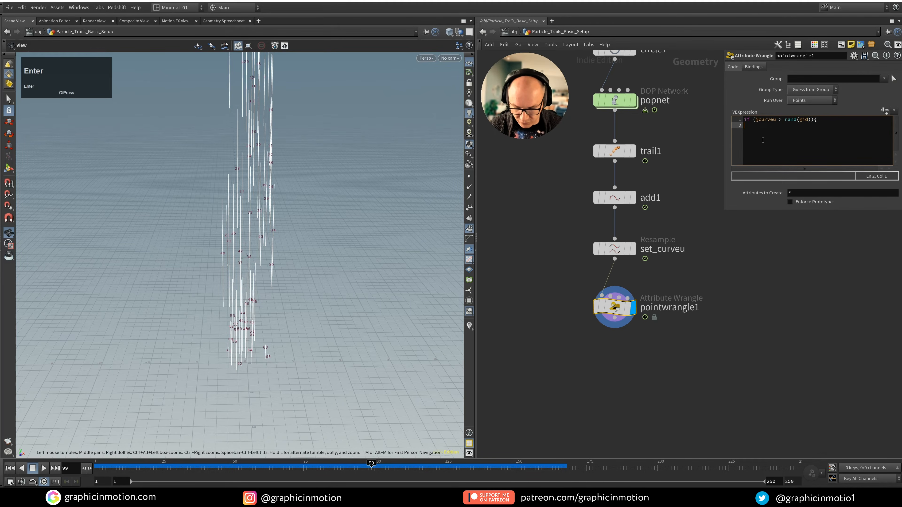
{"action": "key", "text": "Return"}
{"action": "key", "text": "Tab"}
{"action": "type", "text": "remove "}
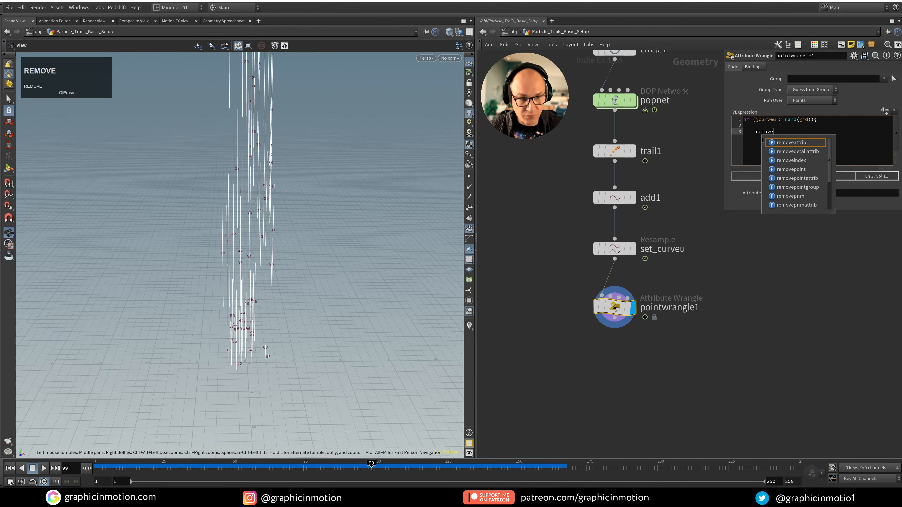
{"action": "type", "text": "pi"}
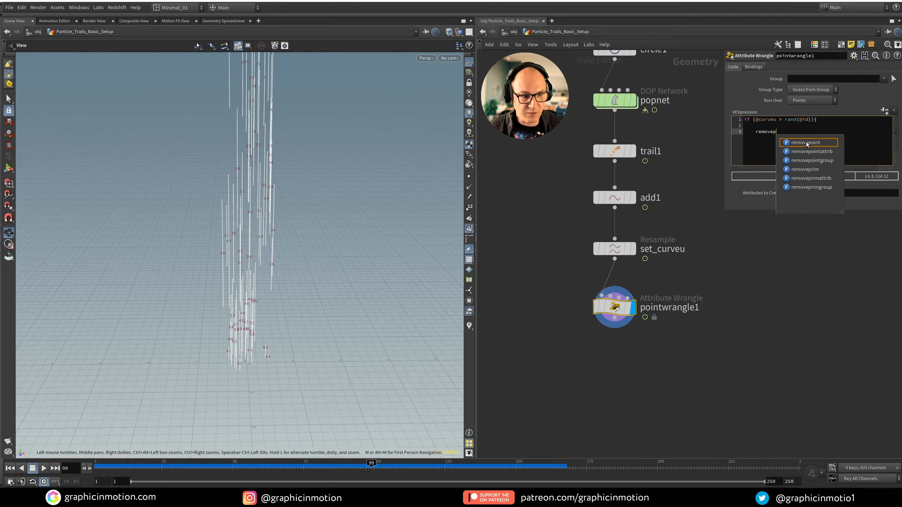
{"action": "left_click", "coordinate": [806, 142]}
{"action": "type", "text": "();"}
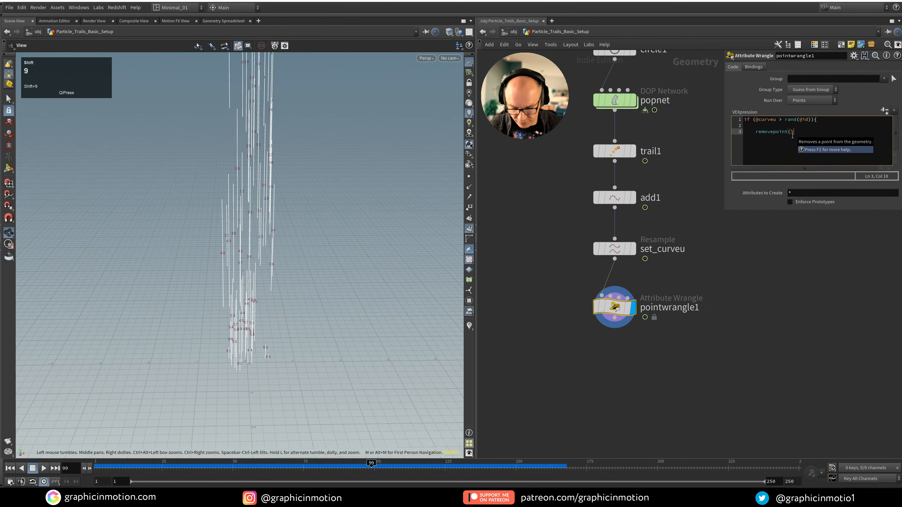
{"action": "key", "text": "Left"}
{"action": "key", "text": "Left"}
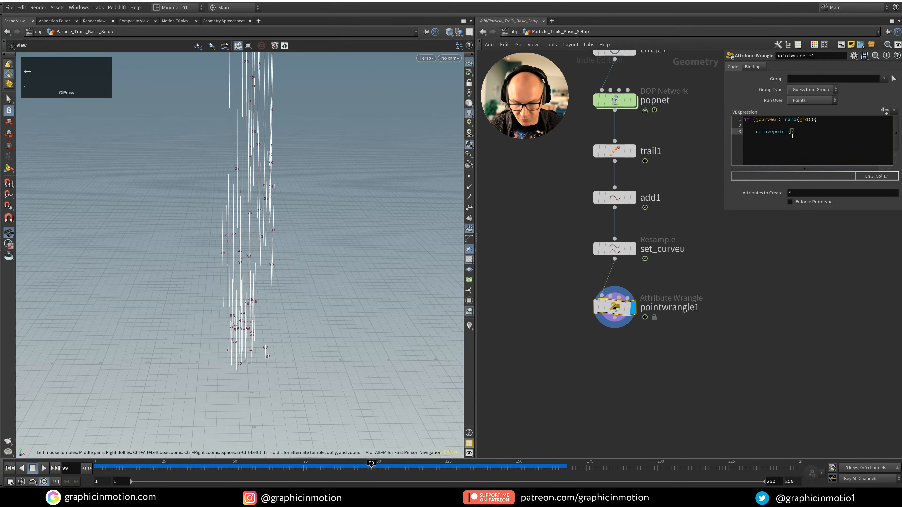
{"action": "type", "text": "0"}
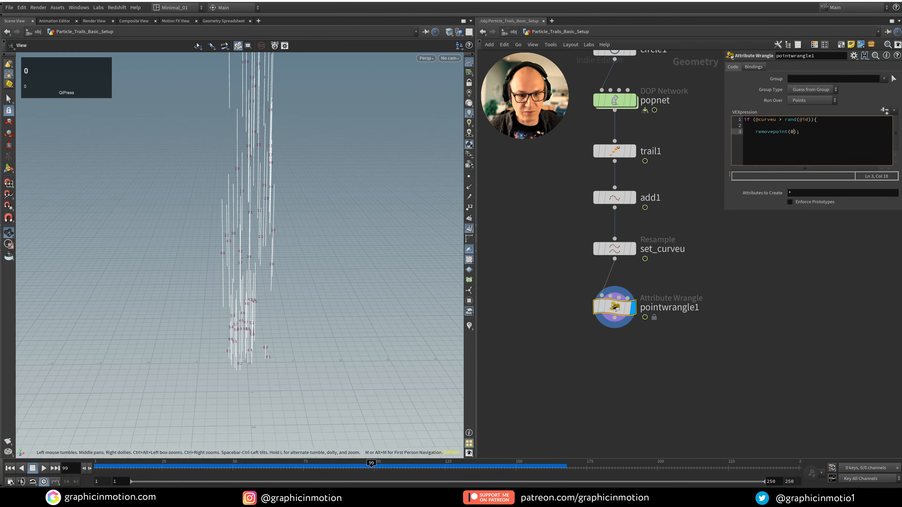
{"action": "left_click", "coordinate": [794, 133]}
{"action": "type", "text": ", @"}
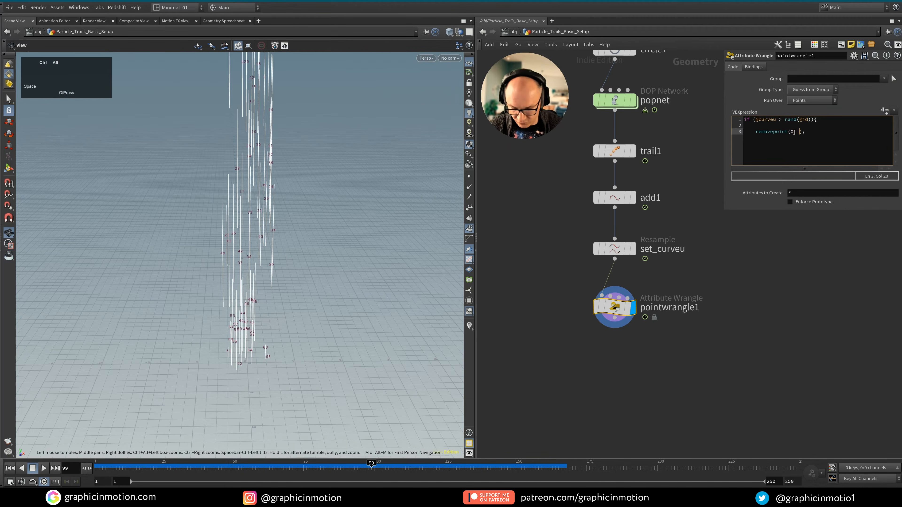
{"action": "type", "text": "ptnum)"}
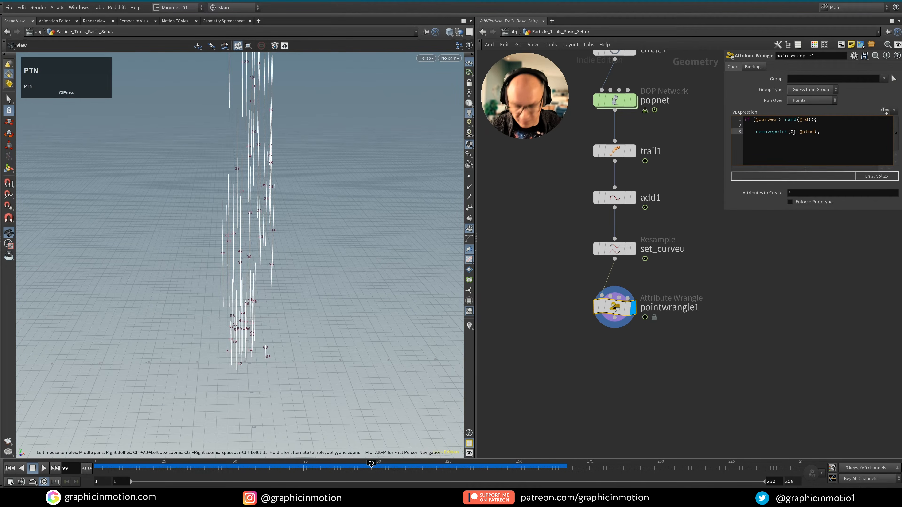
{"action": "type", "text": ";"}
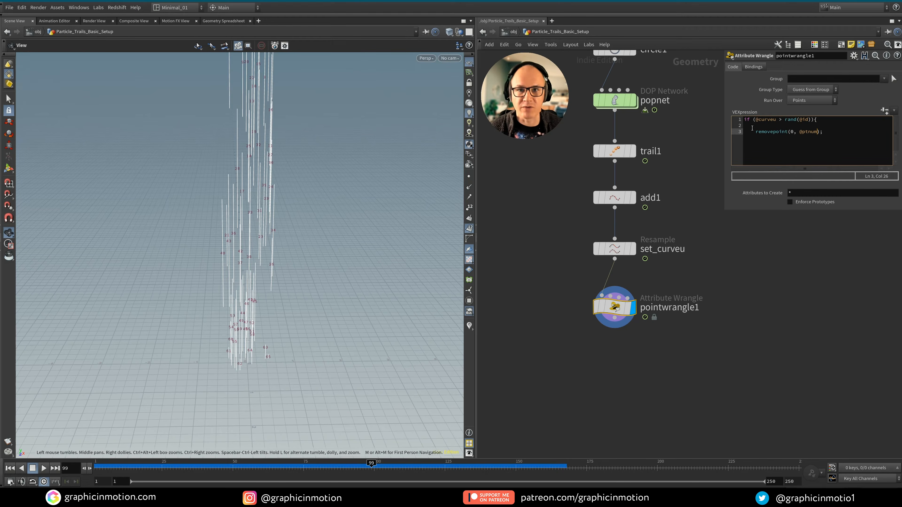
Close the if block with a curly brace on its own line and apply the code to the trails.
{"action": "left_click", "coordinate": [829, 133]}
{"action": "key", "text": "Return"}
{"action": "key", "text": "Return"}
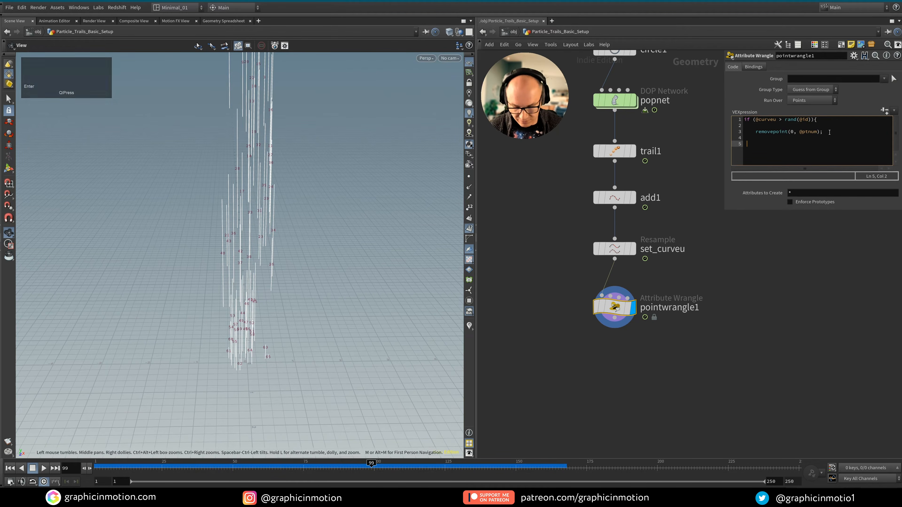
{"action": "type", "text": "0"}
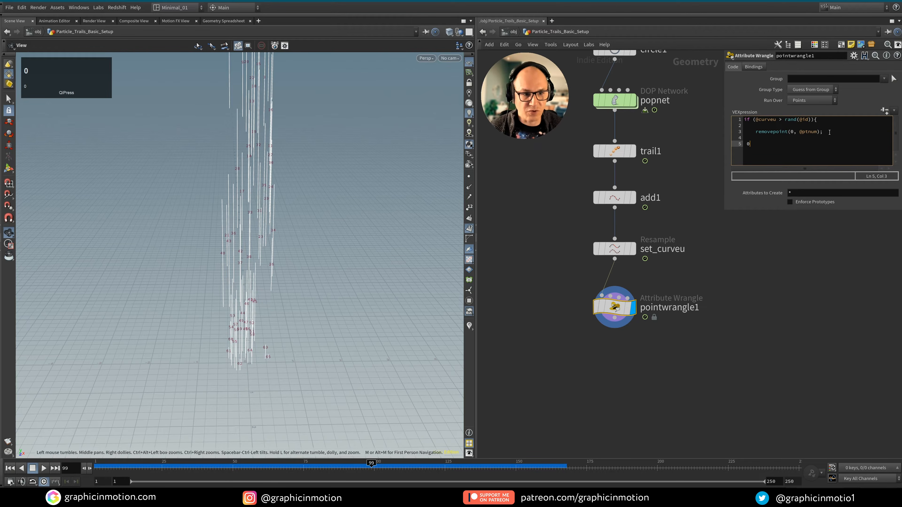
{"action": "key", "text": "Home"}
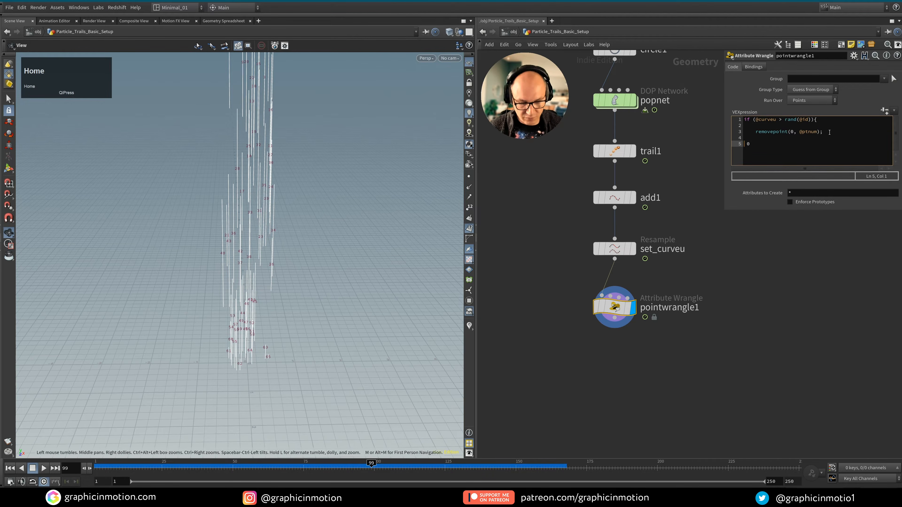
{"action": "key", "text": "Delete"}
{"action": "key", "text": "Delete"}
{"action": "type", "text": "}"}
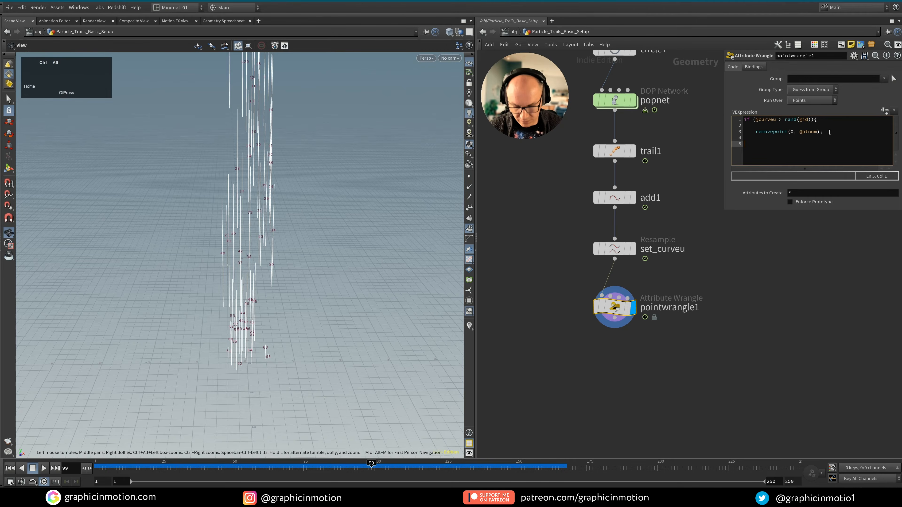
{"action": "left_click_drag", "start_coordinate": [262, 358], "coordinate": [276, 167], "text": "alt"}
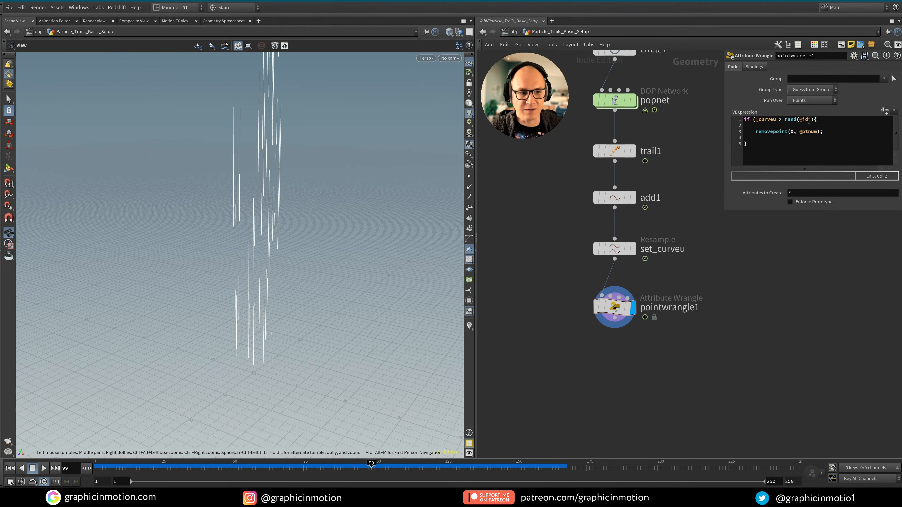
Insert the declaration int Seed = chi("Seed"); above the if statement, separated from it by a blank line.
{"action": "left_click", "coordinate": [741, 120]}
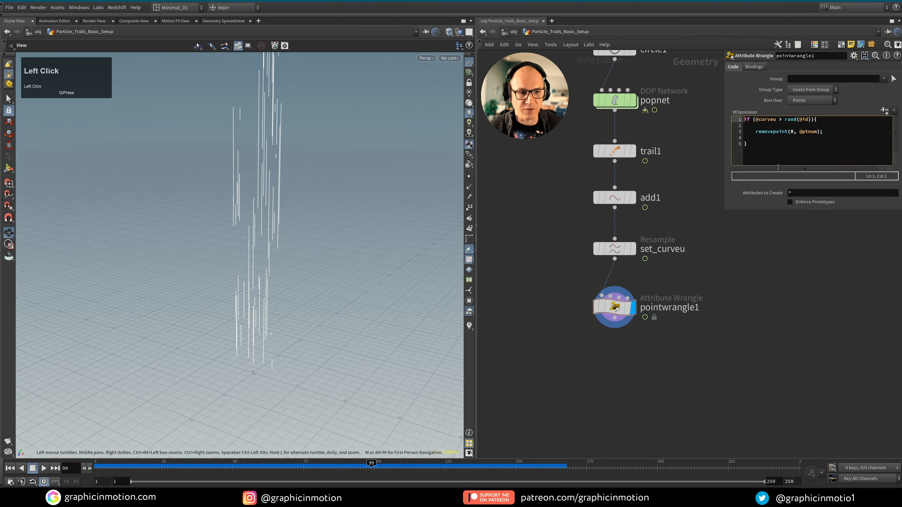
{"action": "key", "text": "Return"}
{"action": "key", "text": "Return"}
{"action": "key", "text": "Up"}
{"action": "key", "text": "Up"}
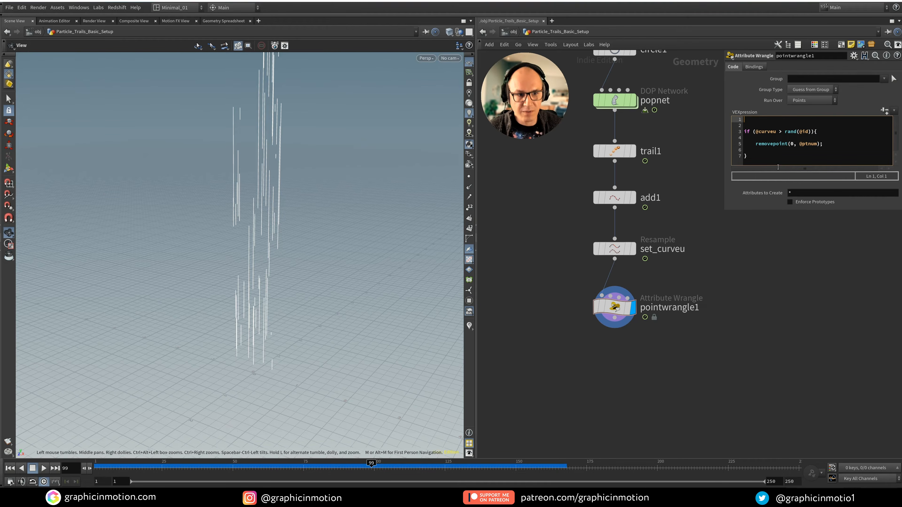
{"action": "type", "text": "int"}
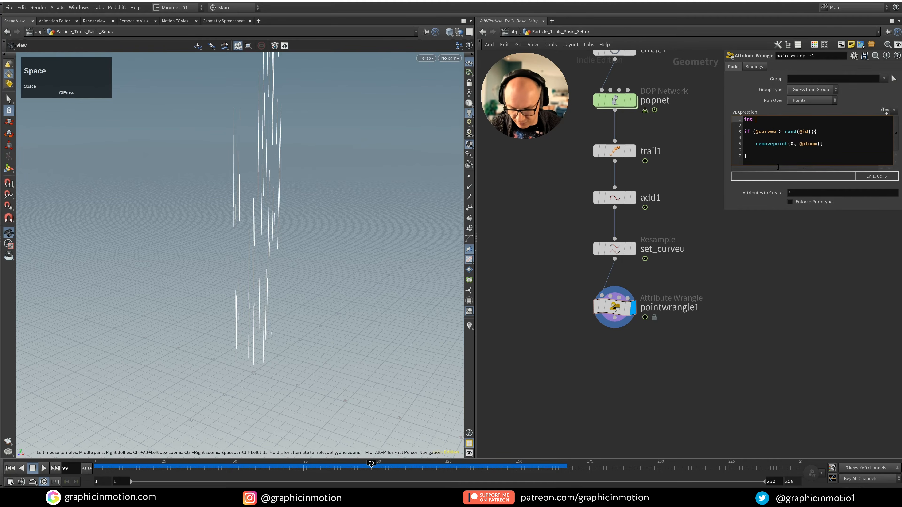
{"action": "type", "text": " Seed "}
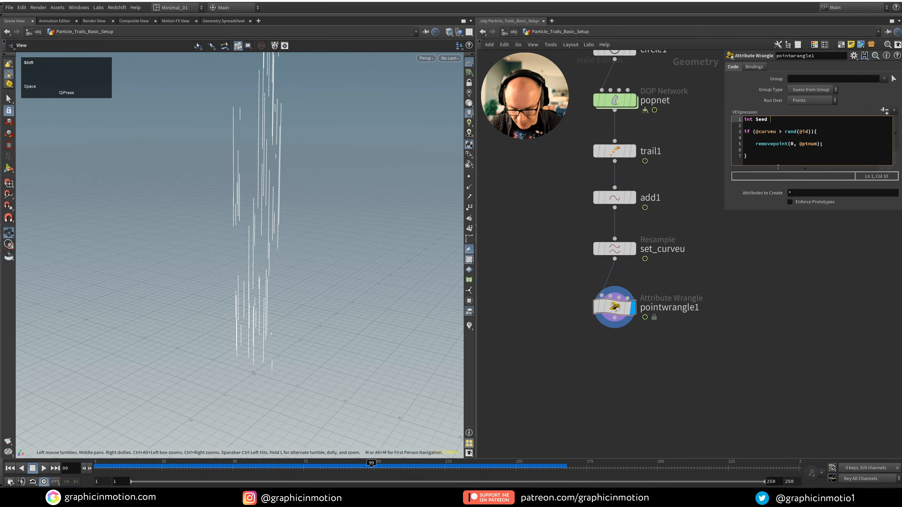
{"action": "type", "text": "= "}
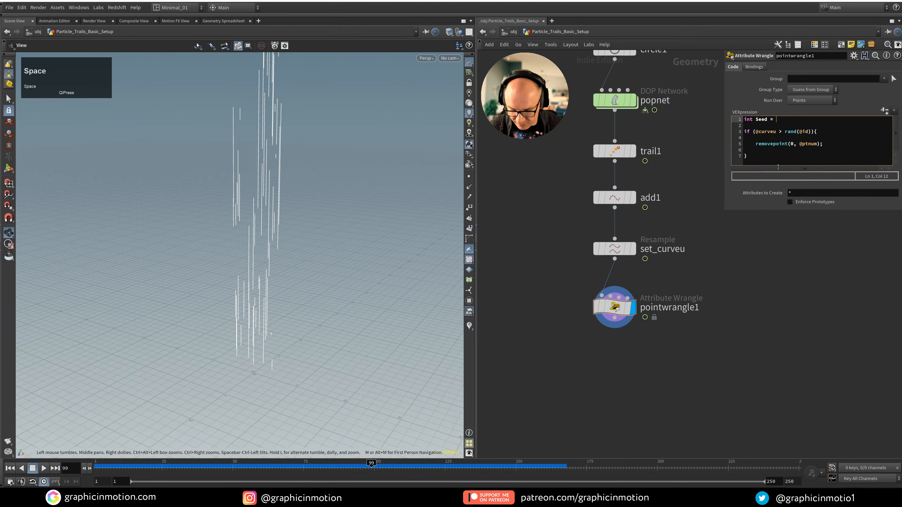
{"action": "type", "text": "chi("}
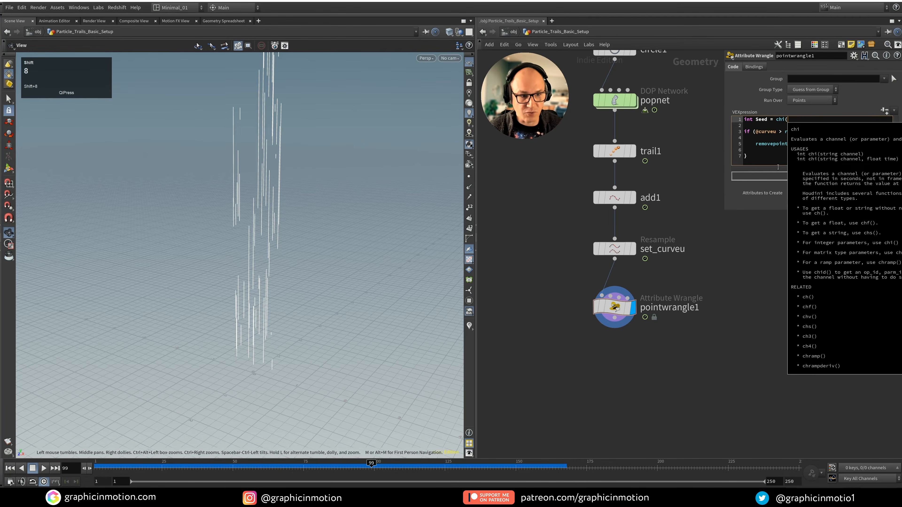
{"action": "type", "text": "\"Seed"}
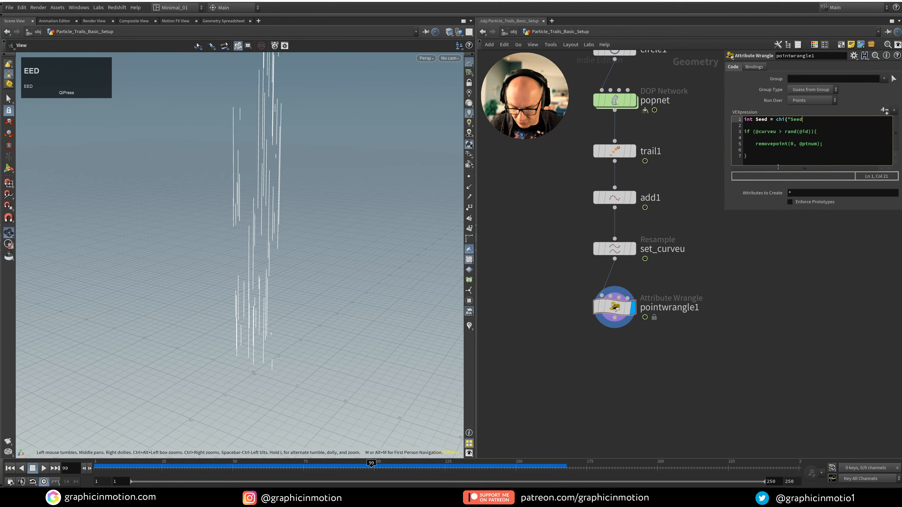
{"action": "type", "text": "\");"}
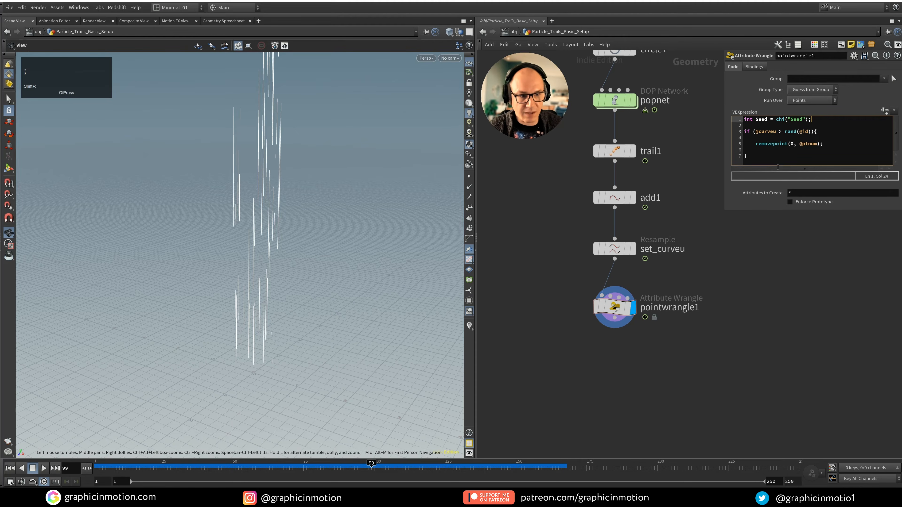
Create the wrangle's Seed parameter from the code and set it to 2.
{"action": "left_click", "coordinate": [842, 109]}
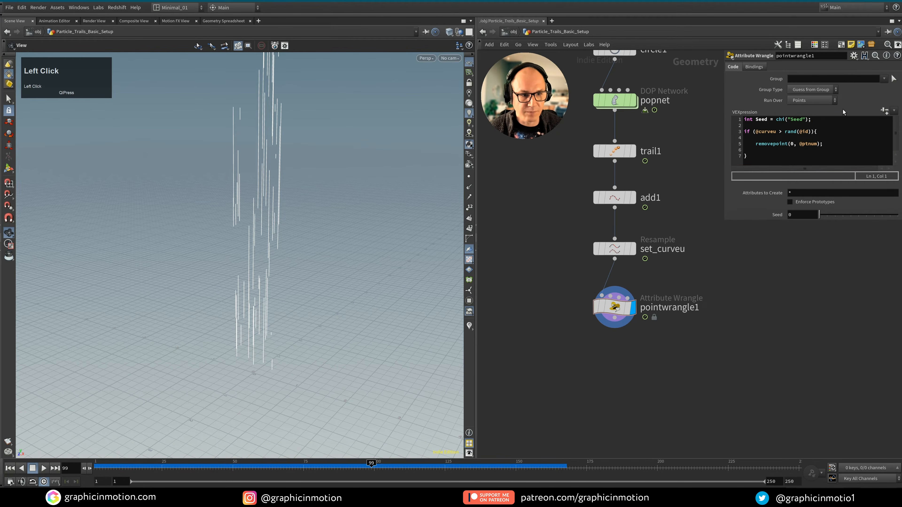
{"action": "left_click_drag", "start_coordinate": [783, 224], "coordinate": [782, 249]}
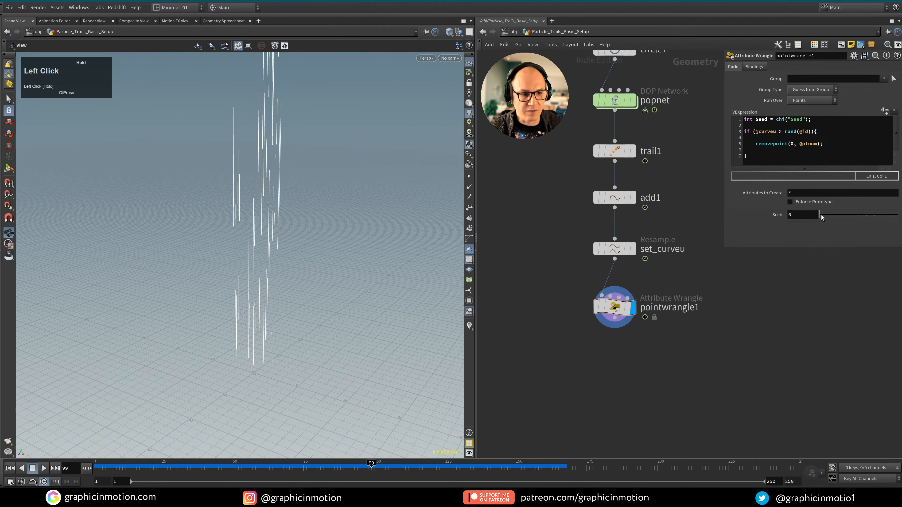
{"action": "left_click_drag", "start_coordinate": [820, 215], "coordinate": [834, 215]}
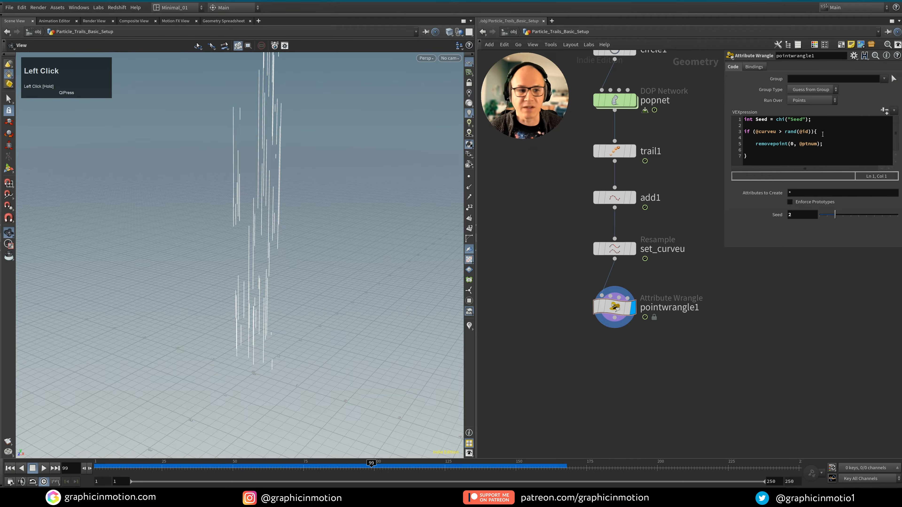
{"action": "left_click", "coordinate": [810, 132]}
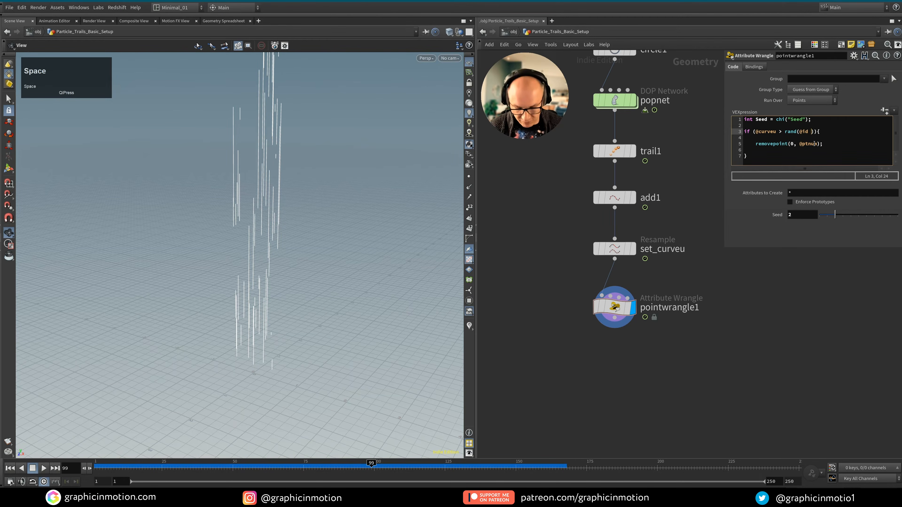
{"action": "type", "text": "+ "}
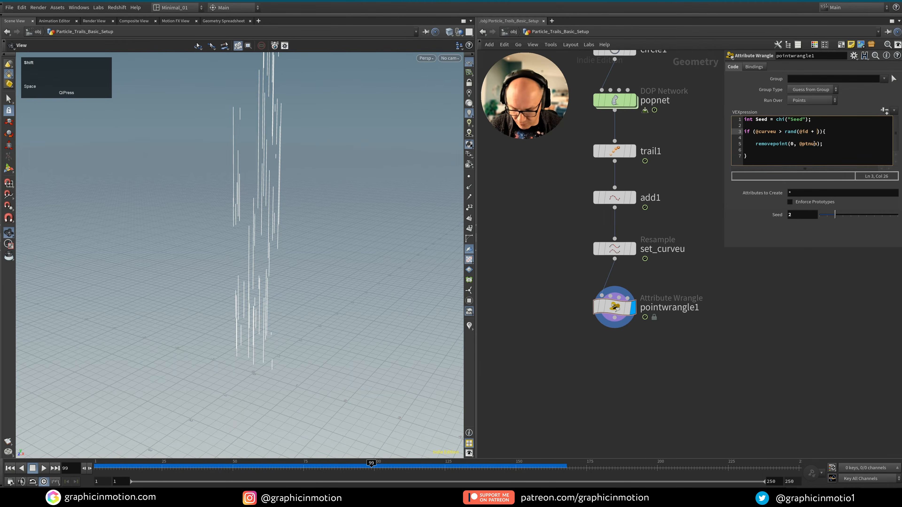
{"action": "type", "text": "Seed"}
{"action": "left_click", "coordinate": [803, 283]}
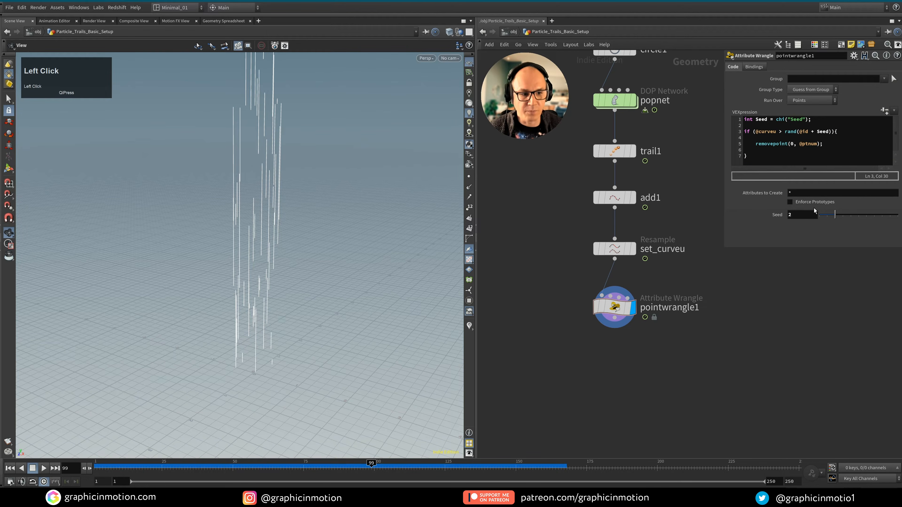
{"action": "mouse_move", "coordinate": [835, 215]}
{"action": "left_mouse_down"}
{"action": "mouse_move", "coordinate": [857, 217]}
{"action": "mouse_move", "coordinate": [819, 226]}
{"action": "mouse_move", "coordinate": [837, 226]}
{"action": "left_mouse_up"}
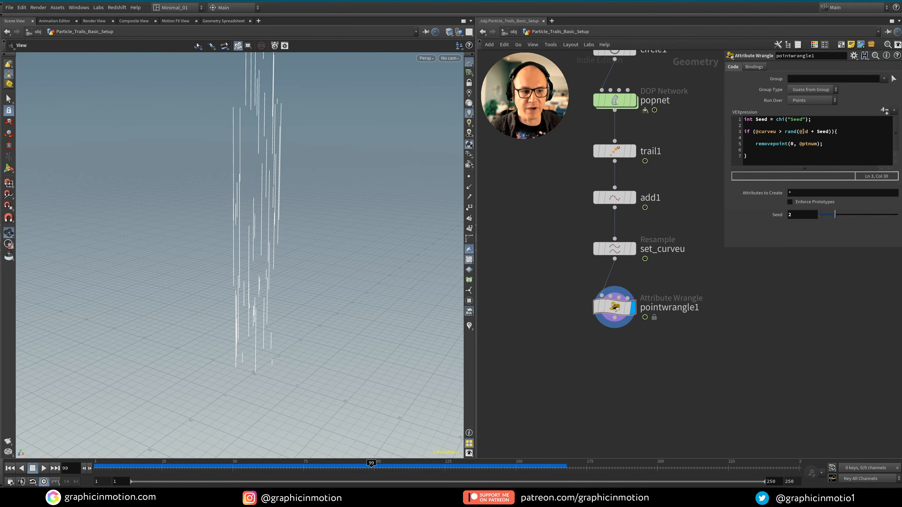
Add the declaration float Min = chf("Min"); on a new line directly below the Seed declaration.
{"action": "left_click", "coordinate": [817, 119]}
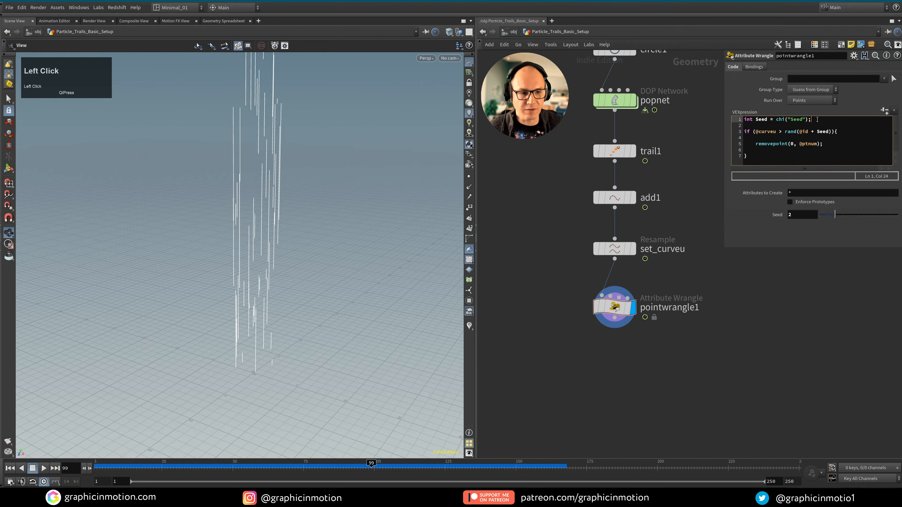
{"action": "key", "text": "Return"}
{"action": "type", "text": "flo"}
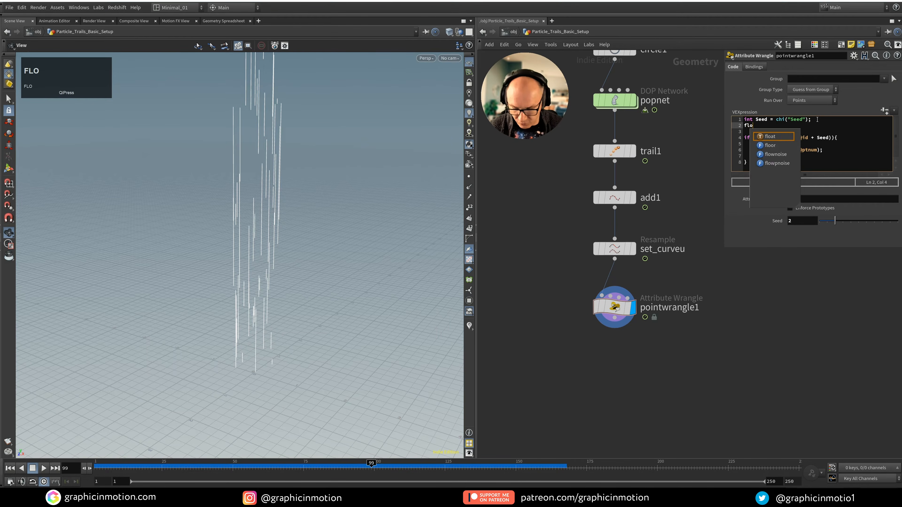
{"action": "type", "text": "at Min ="}
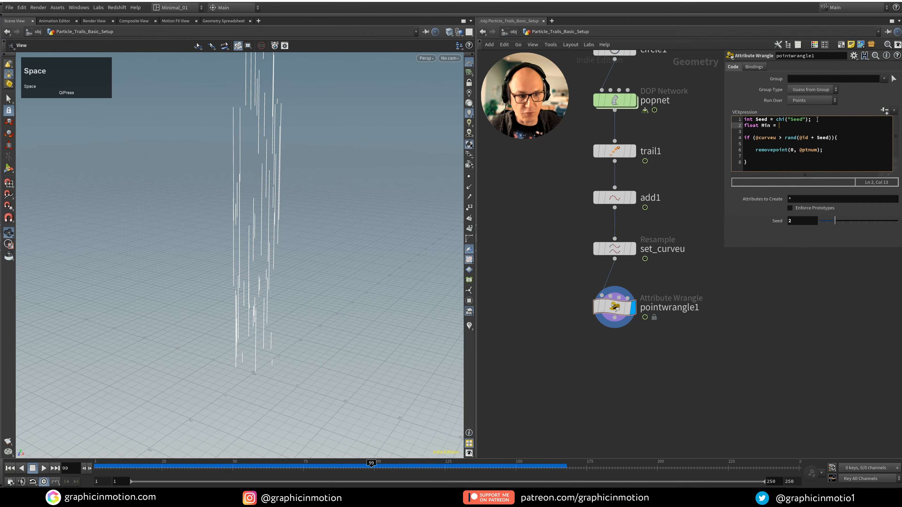
{"action": "type", "text": " chf(\""}
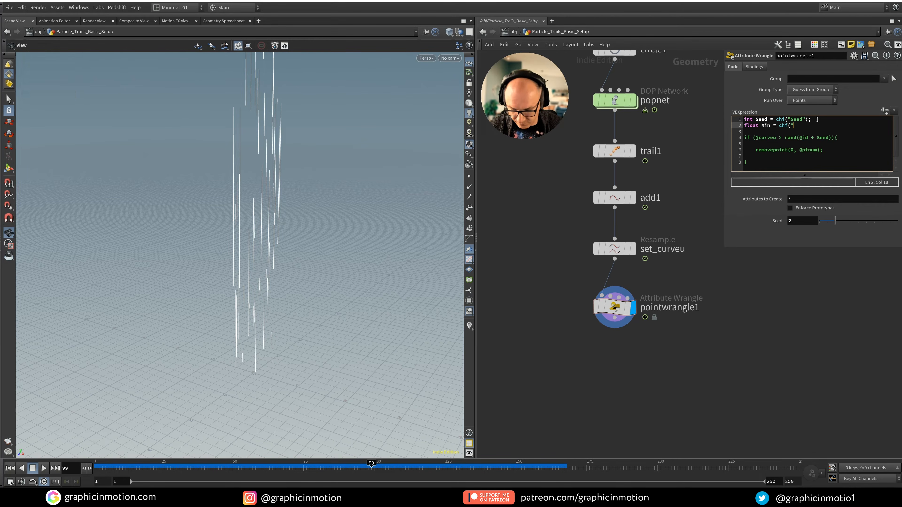
{"action": "type", "text": "MIN\""}
{"action": "key", "text": "BackSpace"}
{"action": "key", "text": "BackSpace"}
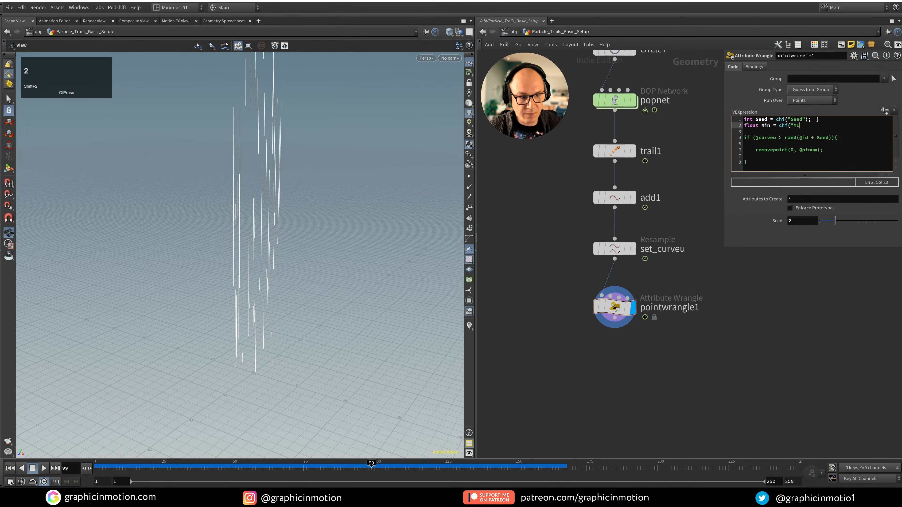
{"action": "type", "text": "in\""}
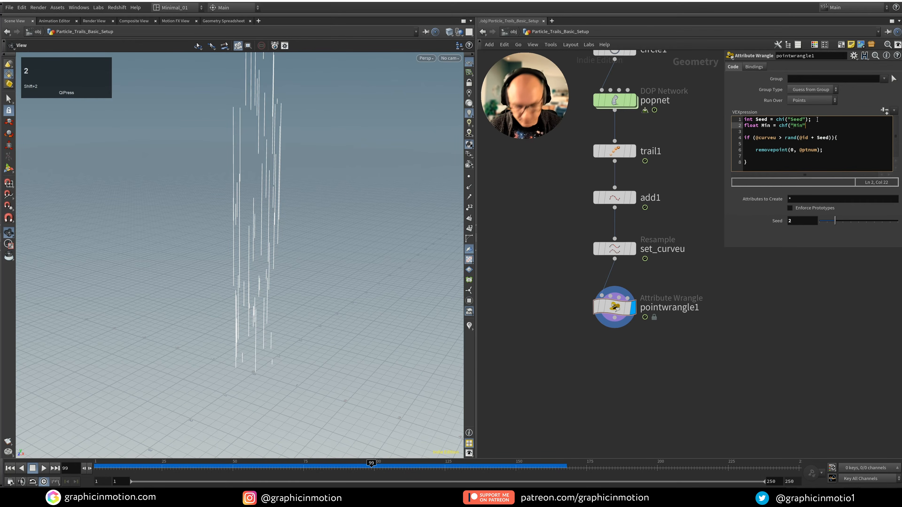
{"action": "type", "text": ");"}
{"action": "key", "text": "Return"}
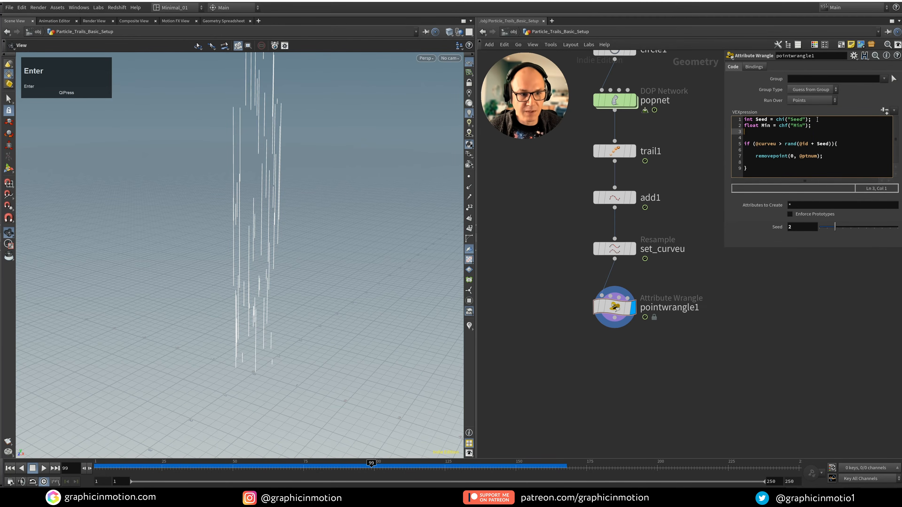
Duplicate the float Min declaration onto the line below it.
{"action": "left_click_drag", "start_coordinate": [811, 126], "coordinate": [744, 128]}
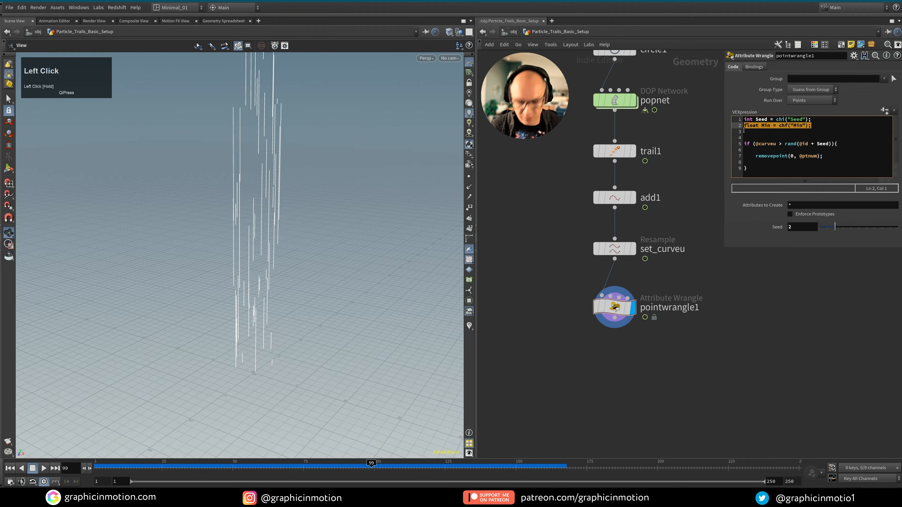
{"action": "key", "text": "ctrl+c"}
{"action": "left_click", "coordinate": [819, 127]}
{"action": "key", "text": "Return"}
{"action": "key", "text": "ctrl+v"}
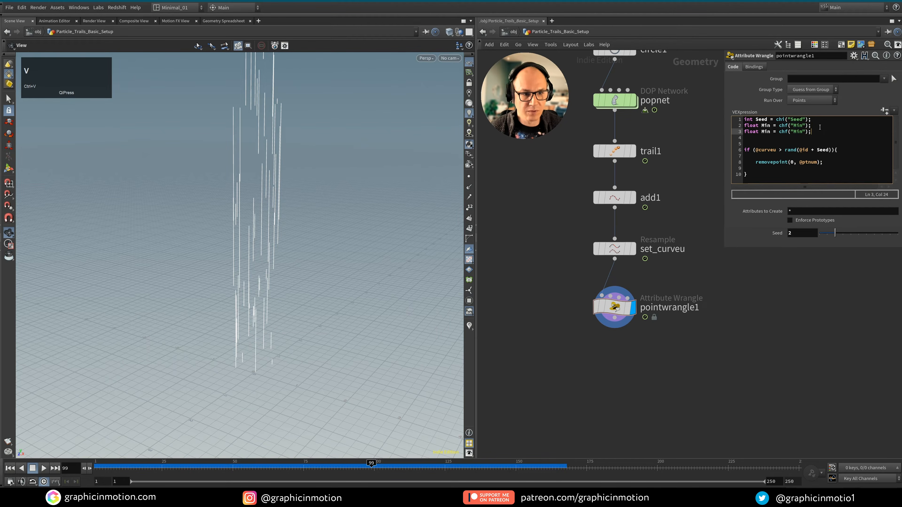
Change the duplicated declaration to float Max = chf("Max");.
{"action": "left_click", "coordinate": [770, 131]}
{"action": "key", "text": "BackSpace"}
{"action": "key", "text": "BackSpace"}
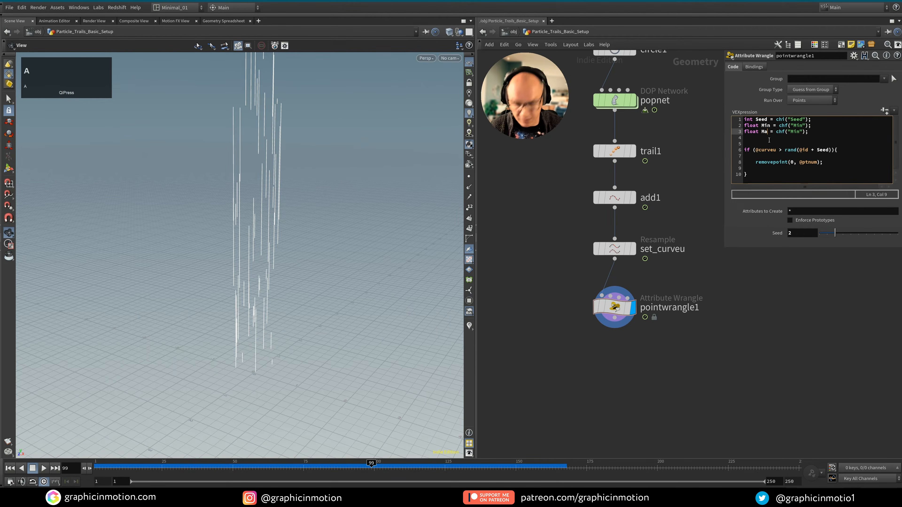
{"action": "type", "text": "ax"}
{"action": "key", "text": "Right"}
{"action": "key", "text": "Right"}
{"action": "key", "text": "Right"}
{"action": "key", "text": "Right"}
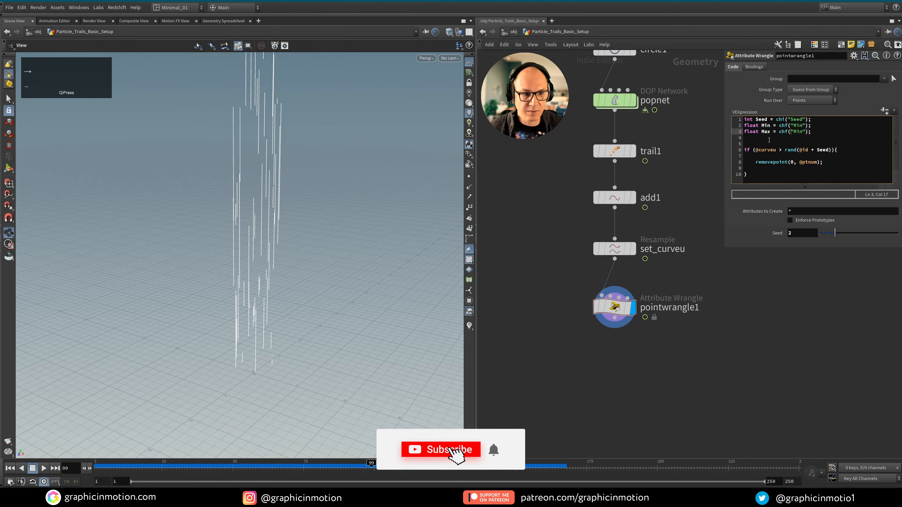
{"action": "key", "text": "Right"}
{"action": "key", "text": "Right"}
{"action": "key", "text": "Right"}
{"action": "key", "text": "Right"}
{"action": "key", "text": "Right"}
{"action": "key", "text": "Right"}
{"action": "key", "text": "Right"}
{"action": "key", "text": "BackSpace"}
{"action": "key", "text": "BackSpace"}
{"action": "type", "text": "ax"}
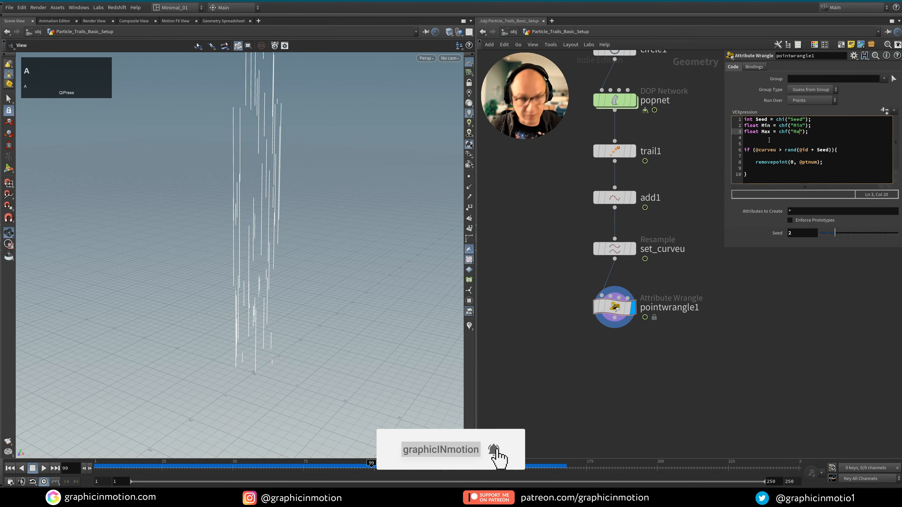
Create the wrangle's Min and Max parameters from the code and set Min to 0.3 and Max to 1.
{"action": "left_click", "coordinate": [878, 110]}
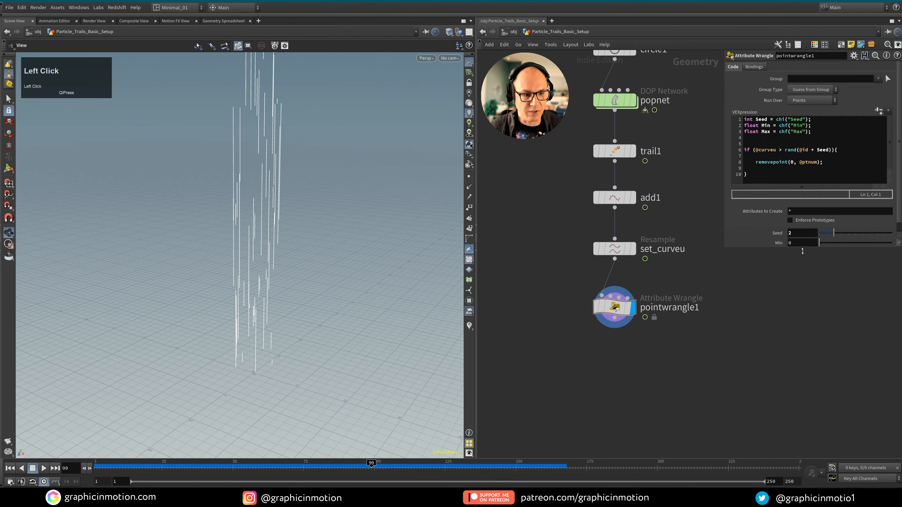
{"action": "left_click_drag", "start_coordinate": [803, 251], "coordinate": [796, 295]}
{"action": "left_click", "coordinate": [802, 245]}
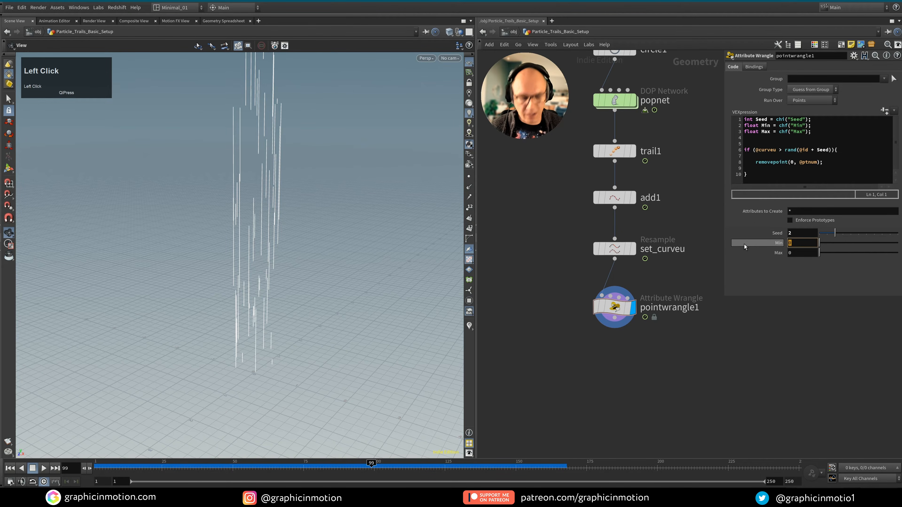
{"action": "type", "text": "0.3"}
{"action": "left_click", "coordinate": [794, 294]}
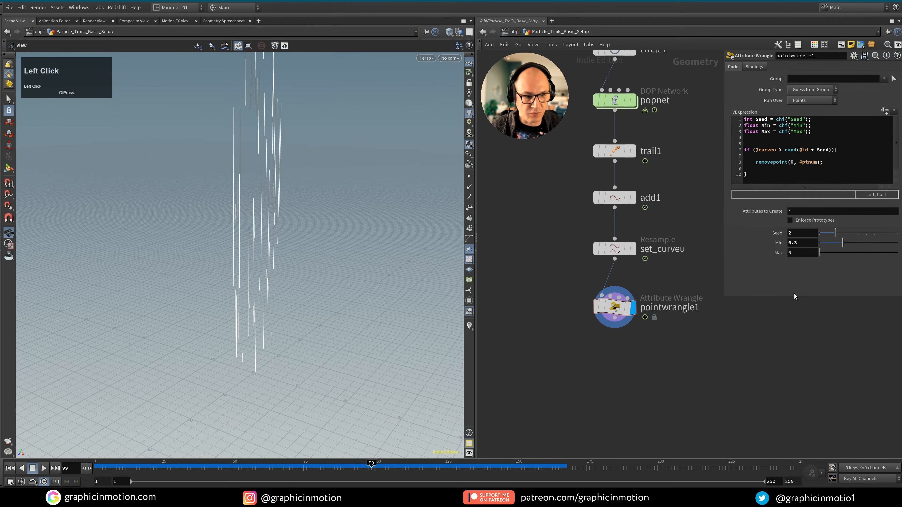
{"action": "type", "text": "1"}
{"action": "left_click_drag", "start_coordinate": [803, 245], "coordinate": [735, 253]}
{"action": "left_click", "coordinate": [809, 327]}
{"action": "type", "text": "0.3"}
{"action": "left_click", "coordinate": [800, 288]}
{"action": "type", "text": "1"}
{"action": "left_click", "coordinate": [777, 332]}
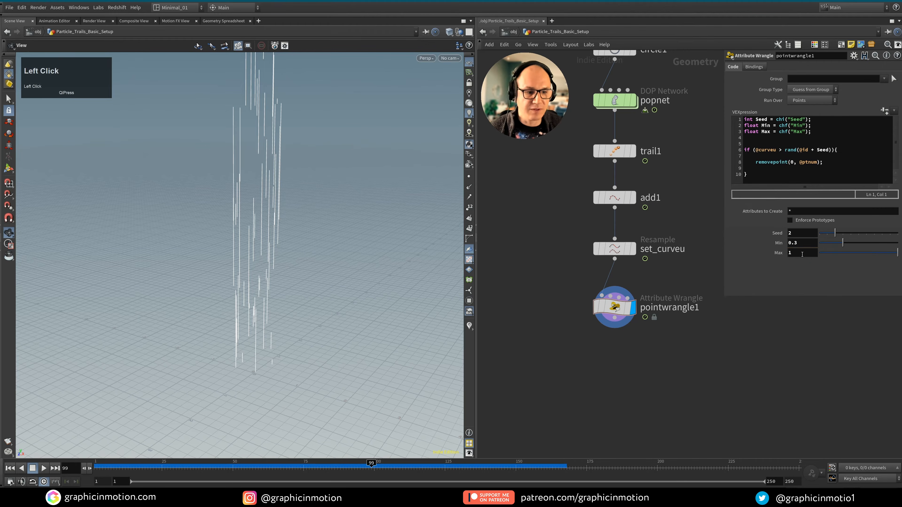
{"action": "mouse_move", "coordinate": [618, 153]}
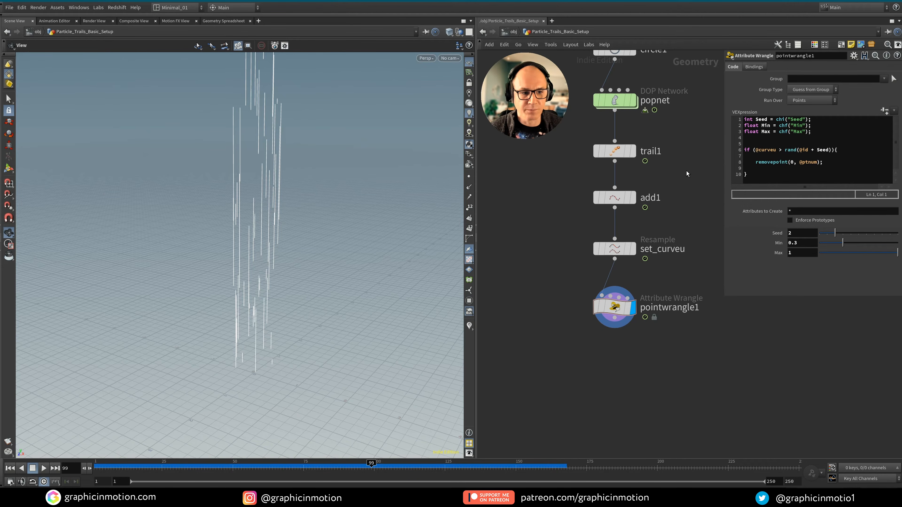
{"action": "left_click", "coordinate": [785, 150]}
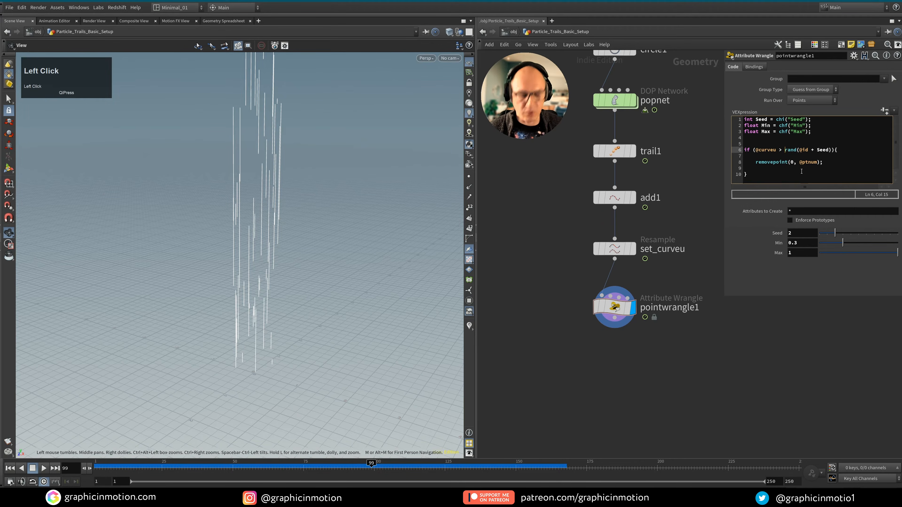
{"action": "type", "text": "fit01"}
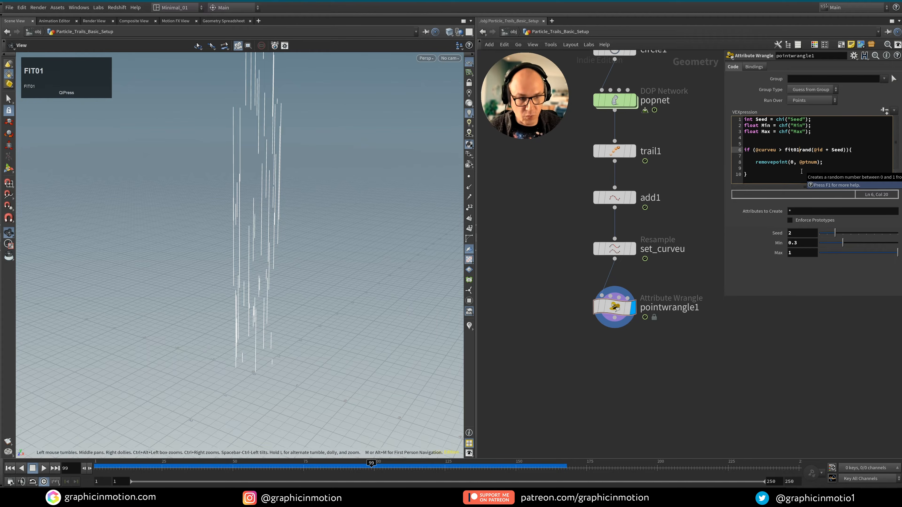
{"action": "type", "text": "("}
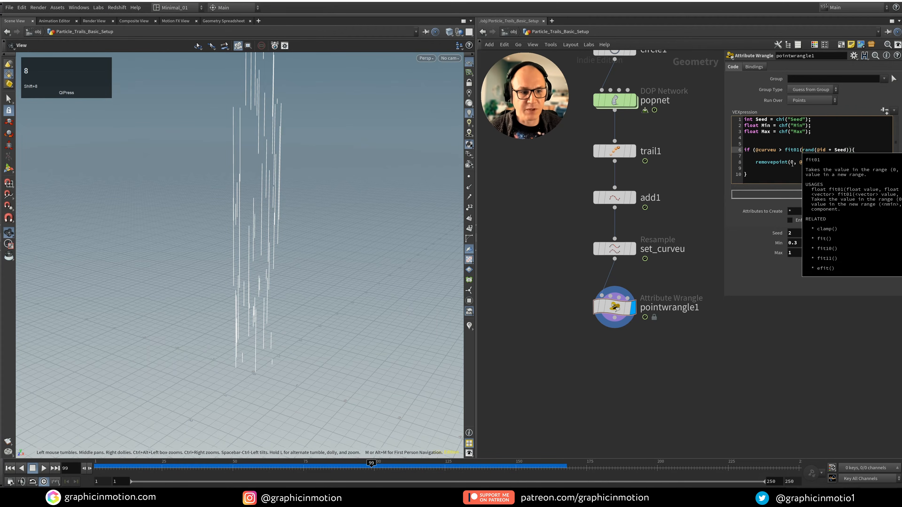
{"action": "left_click", "coordinate": [799, 157]}
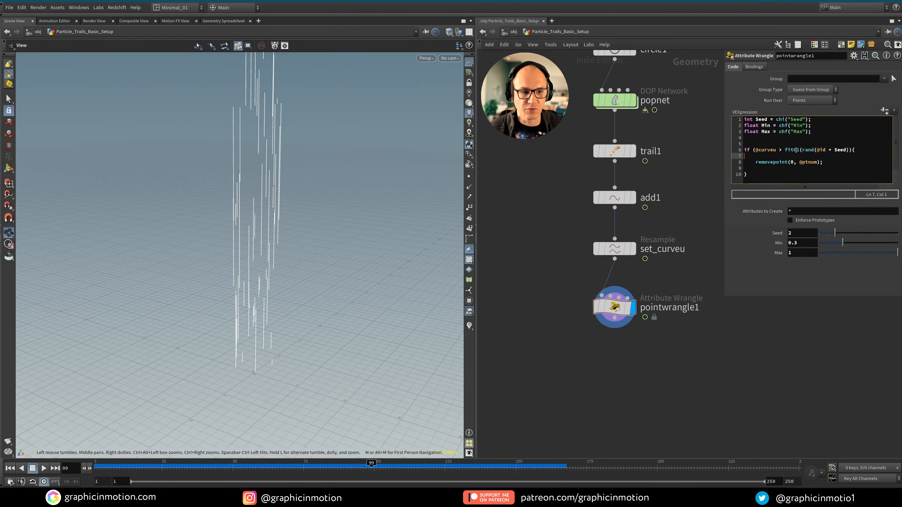
{"action": "left_click", "coordinate": [850, 150]}
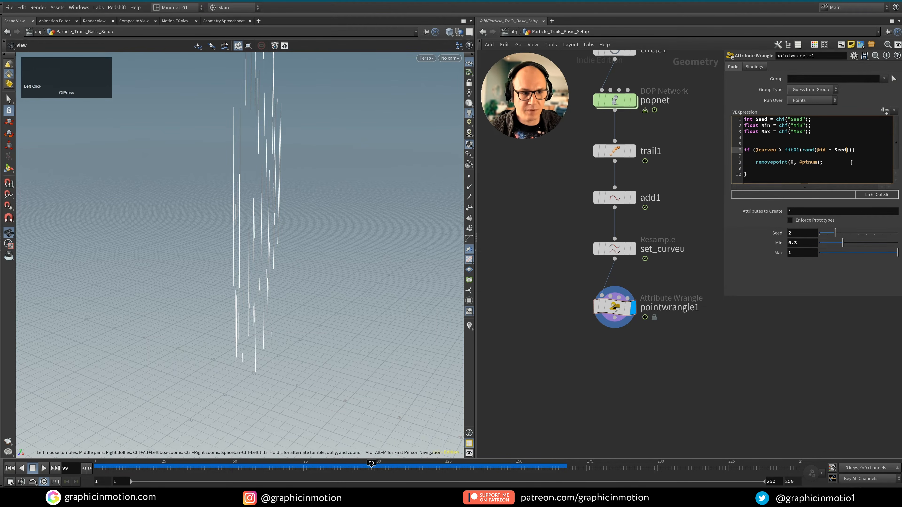
{"action": "key", "text": "Right"}
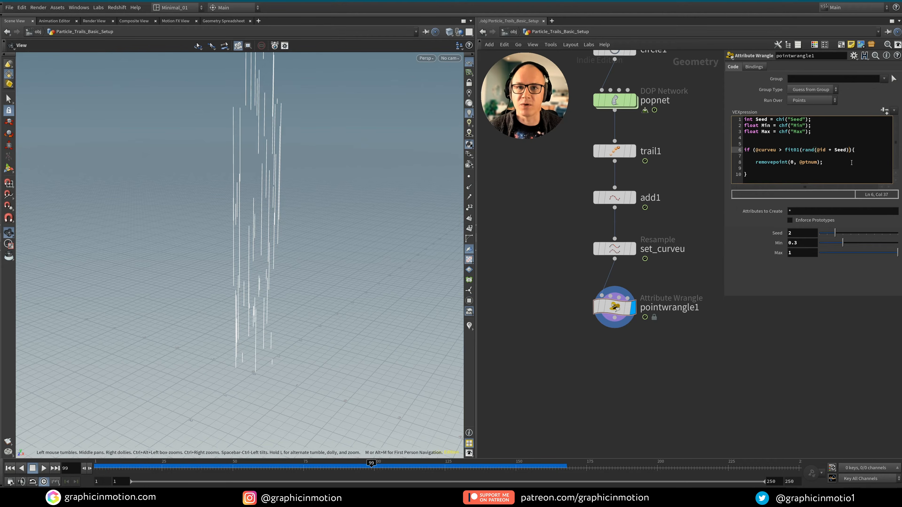
{"action": "type", "text": ", "}
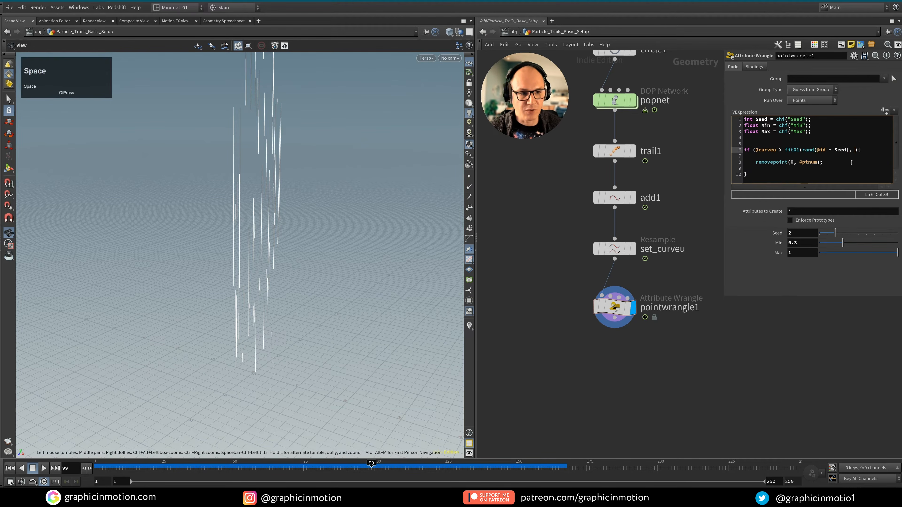
{"action": "type", "text": "Min, M"}
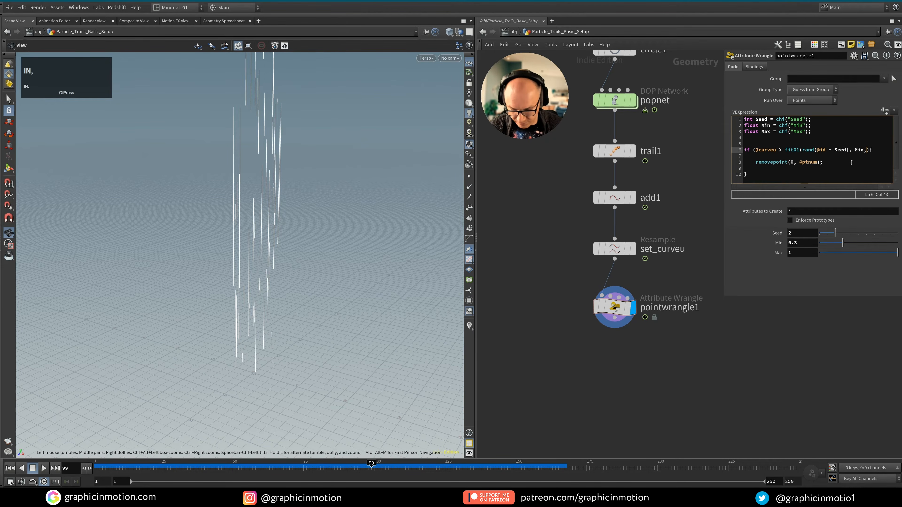
{"action": "type", "text": "ax"}
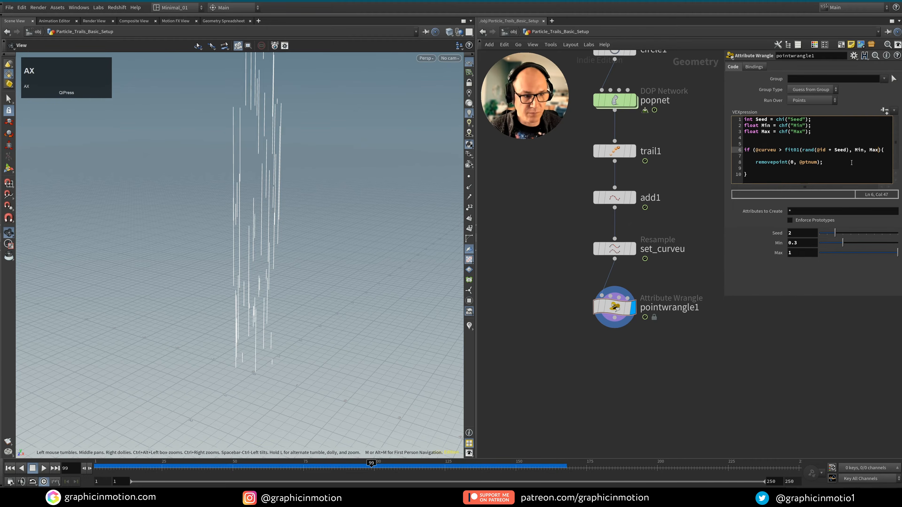
{"action": "type", "text": ")"}
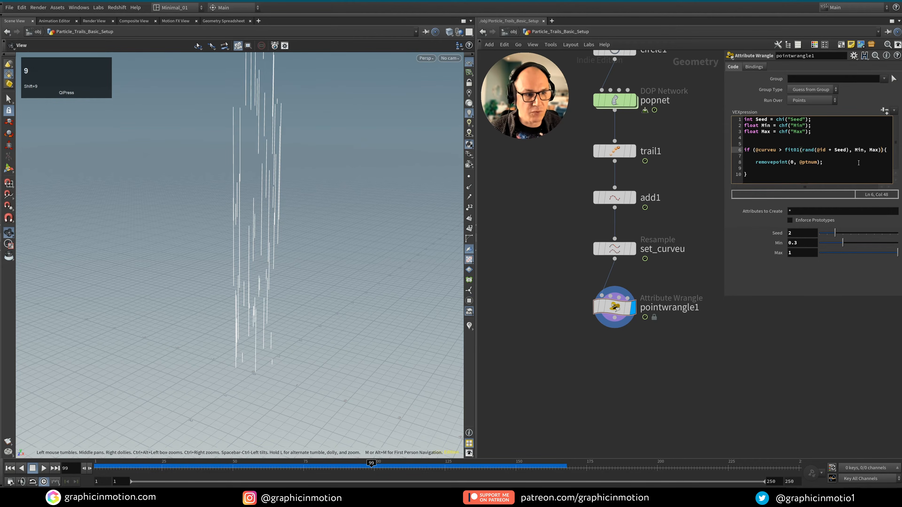
{"action": "left_click", "coordinate": [834, 329]}
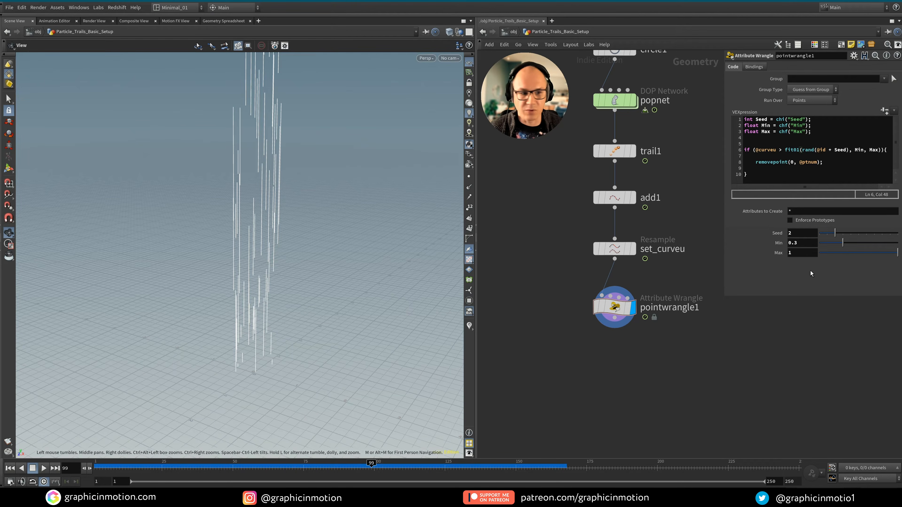
Preview the trail animation with Min at 0.305 and Max at 0.623, and restore Min to 0.3 and Max to 1.
{"action": "left_click_drag", "start_coordinate": [844, 243], "coordinate": [868, 256]}
{"action": "left_click_drag", "start_coordinate": [372, 466], "coordinate": [33, 472]}
{"action": "left_click", "coordinate": [43, 468]}
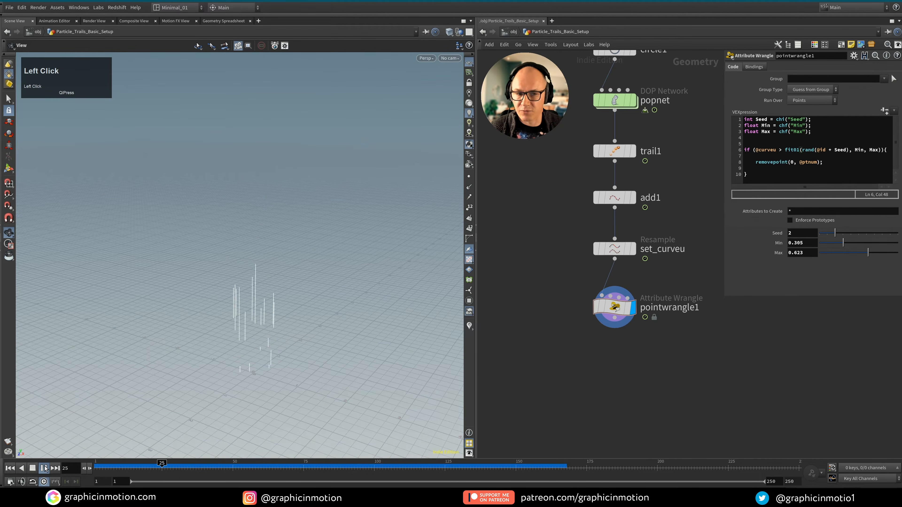
{"action": "left_click", "coordinate": [43, 468]}
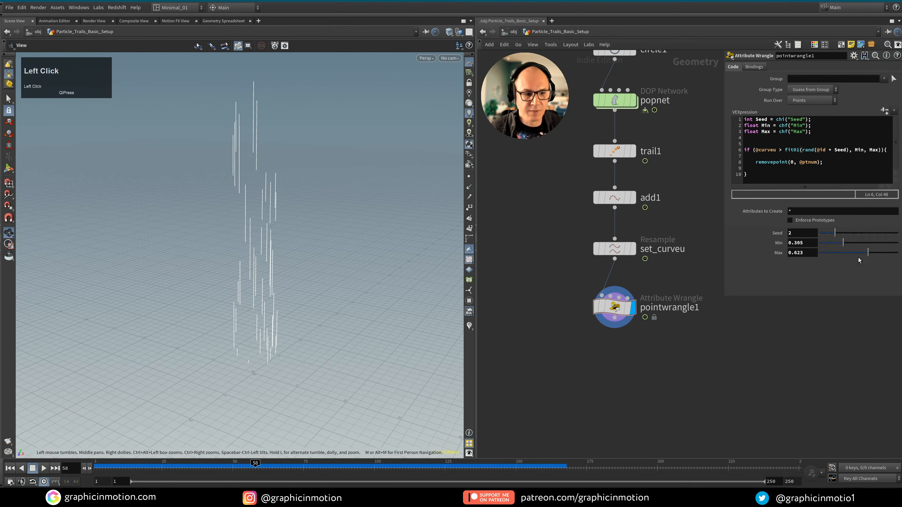
{"action": "left_click_drag", "start_coordinate": [868, 253], "coordinate": [812, 248]}
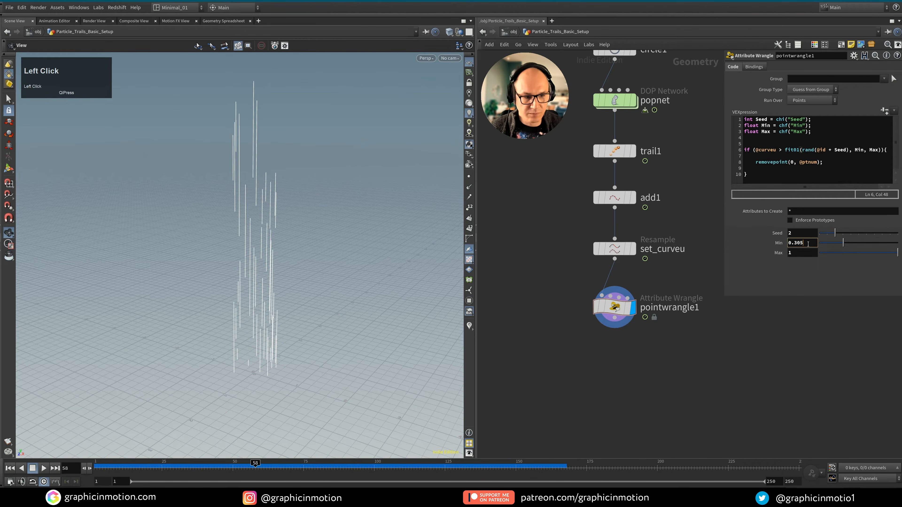
{"action": "left_click", "coordinate": [810, 196]}
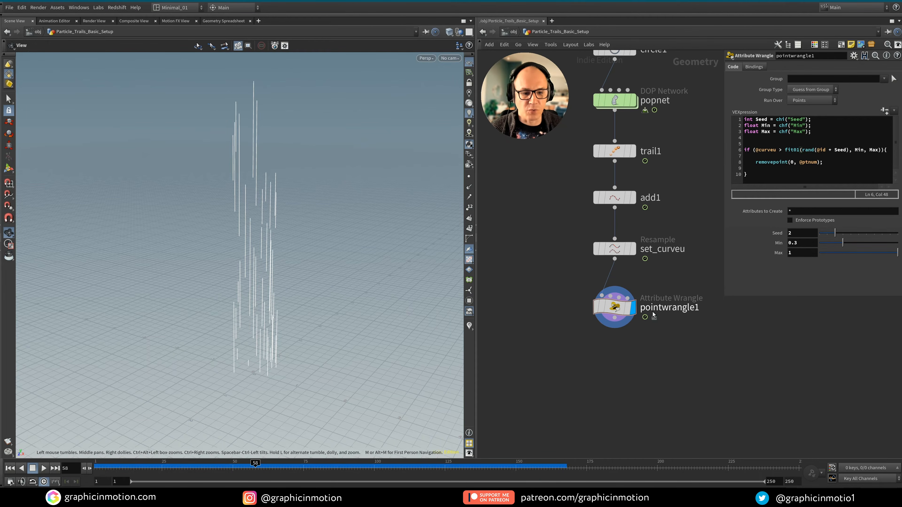
Rename the point wrangle node as set_rand_length.
{"action": "left_click", "coordinate": [669, 307]}
{"action": "type", "text": "set_"}
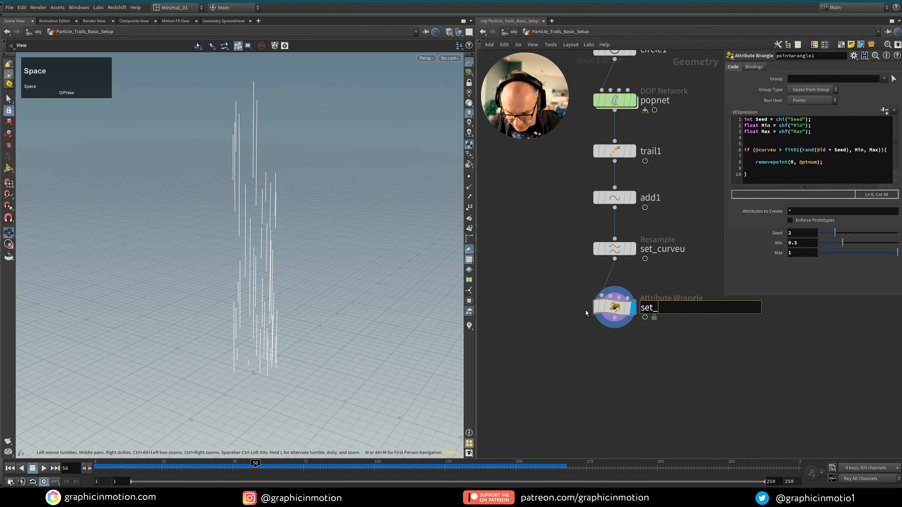
{"action": "type", "text": "rand_"}
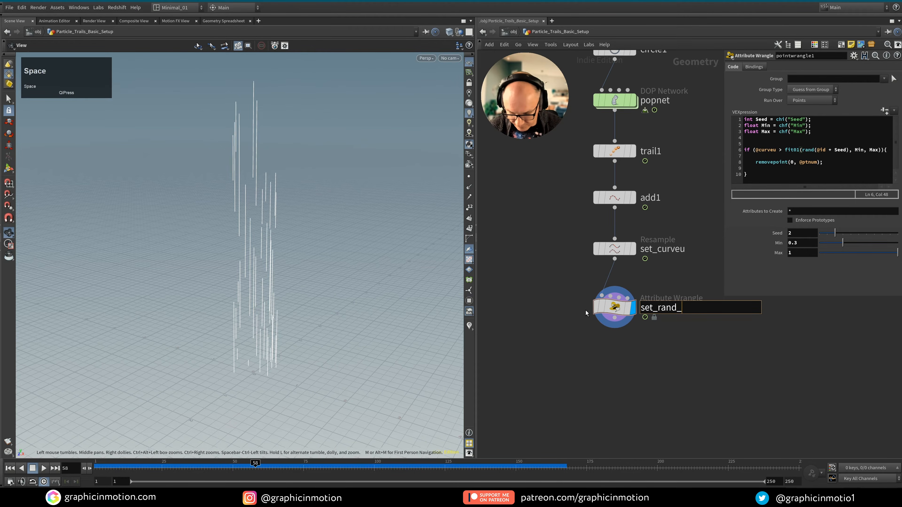
{"action": "type", "text": "length"}
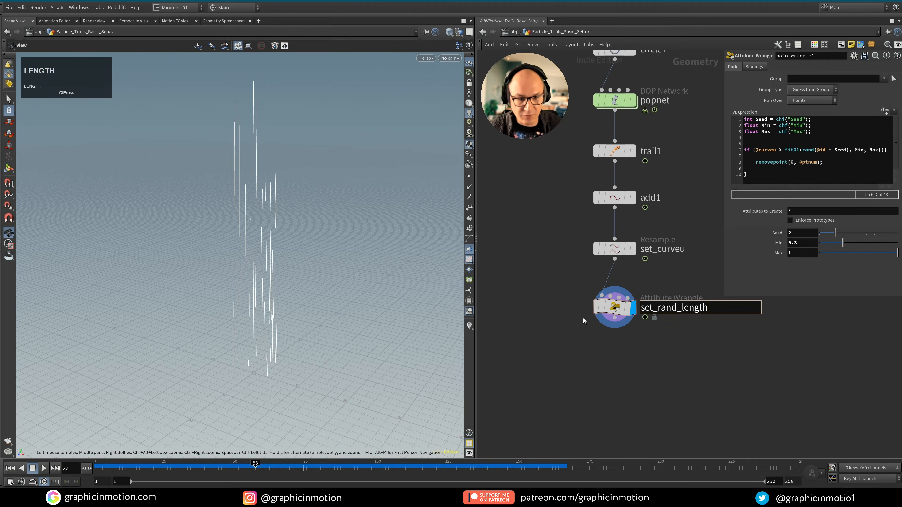
Colour the set_rand_length wrangle and the trail1 node red in the network.
{"action": "left_click", "coordinate": [583, 318]}
{"action": "key", "text": "c"}
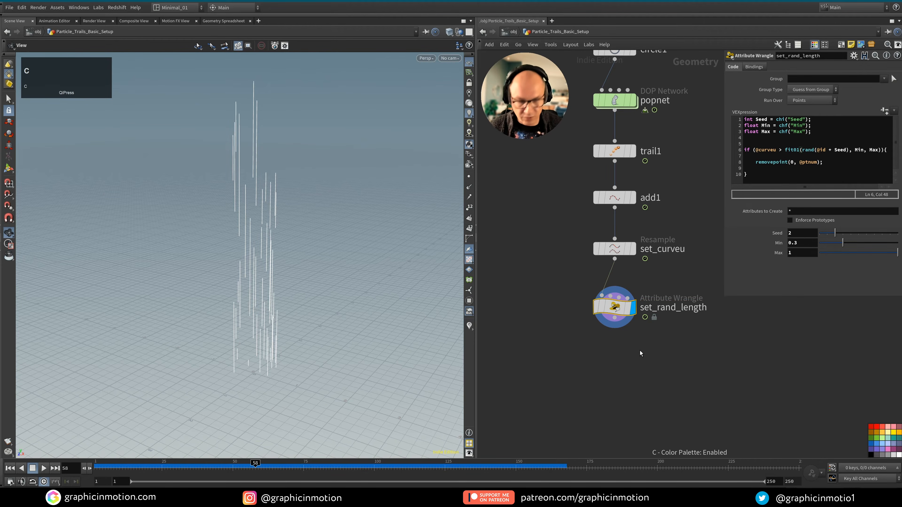
{"action": "left_click", "coordinate": [882, 427]}
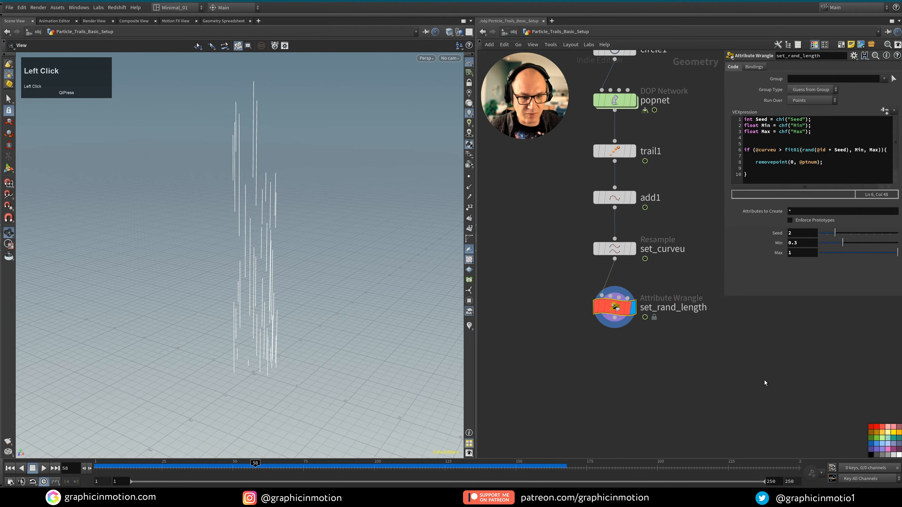
{"action": "middle_click_drag", "start_coordinate": [674, 363], "coordinate": [642, 382]}
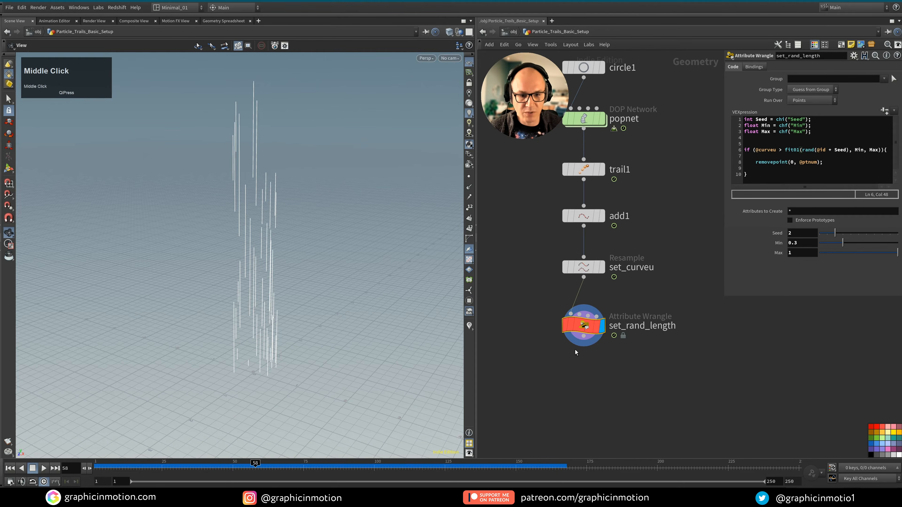
{"action": "left_click", "coordinate": [581, 170]}
{"action": "left_click", "coordinate": [881, 427]}
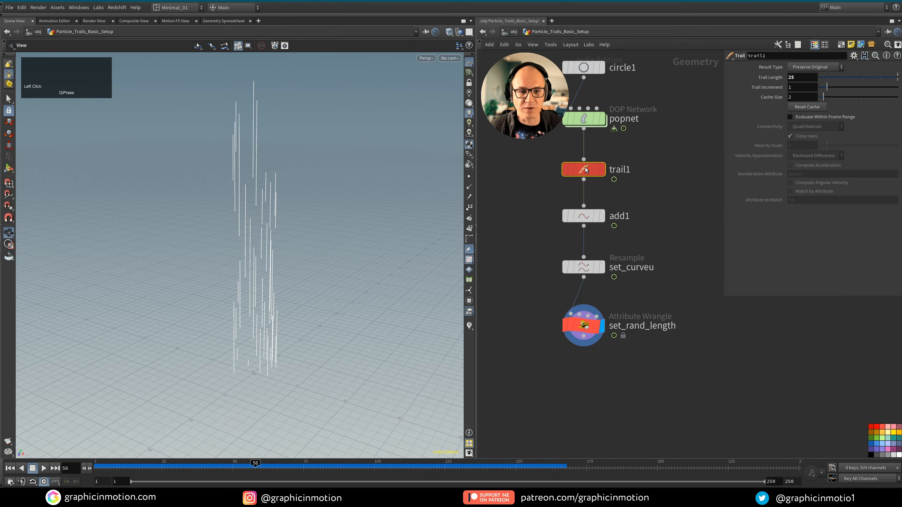
Preview the trails with trail1's Trail Length at 10, and restore it to 25.
{"action": "left_click", "coordinate": [583, 325]}
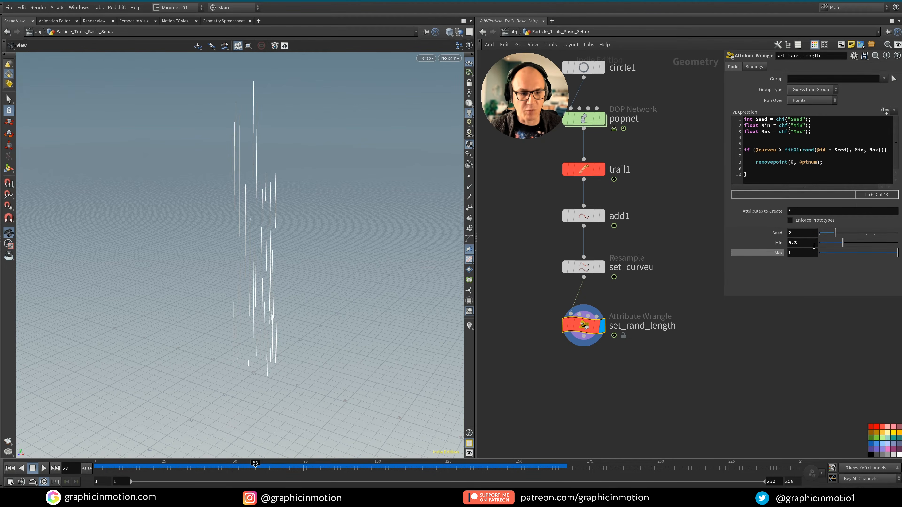
{"action": "left_click", "coordinate": [584, 169]}
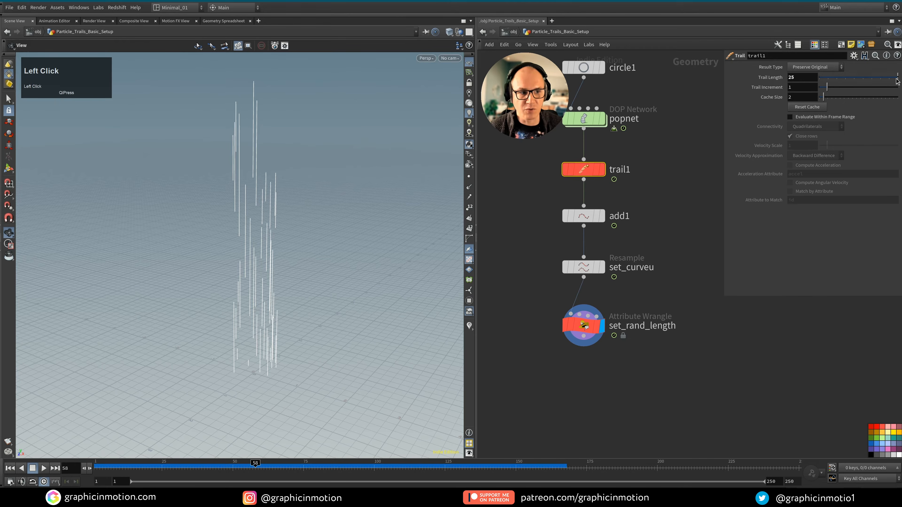
{"action": "mouse_move", "coordinate": [896, 79]}
{"action": "left_mouse_down"}
{"action": "mouse_move", "coordinate": [855, 79]}
{"action": "mouse_move", "coordinate": [898, 79]}
{"action": "left_mouse_up"}
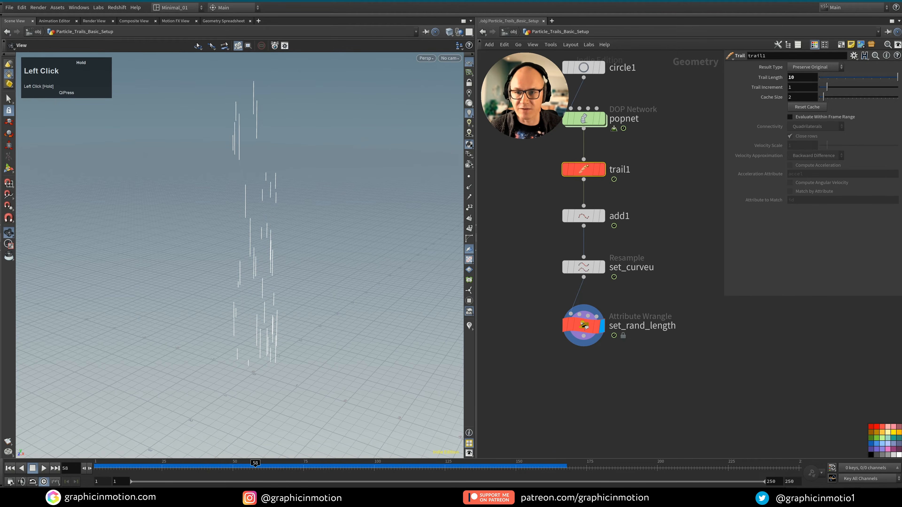
{"action": "left_click", "coordinate": [804, 81]}
{"action": "type", "text": "25"}
{"action": "left_click", "coordinate": [414, 253]}
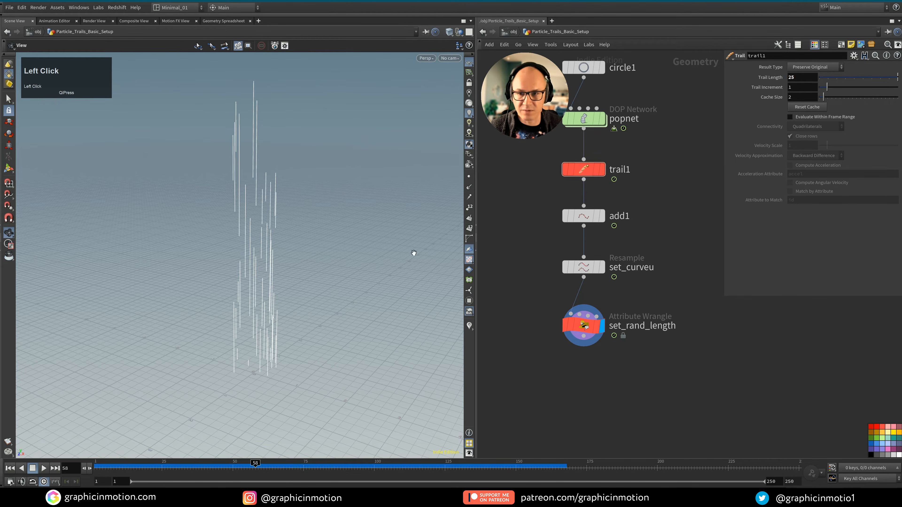
Add a Sweep node below set_rand_length, connected to its output, and display its result.
{"action": "middle_click_drag", "start_coordinate": [659, 360], "coordinate": [677, 323]}
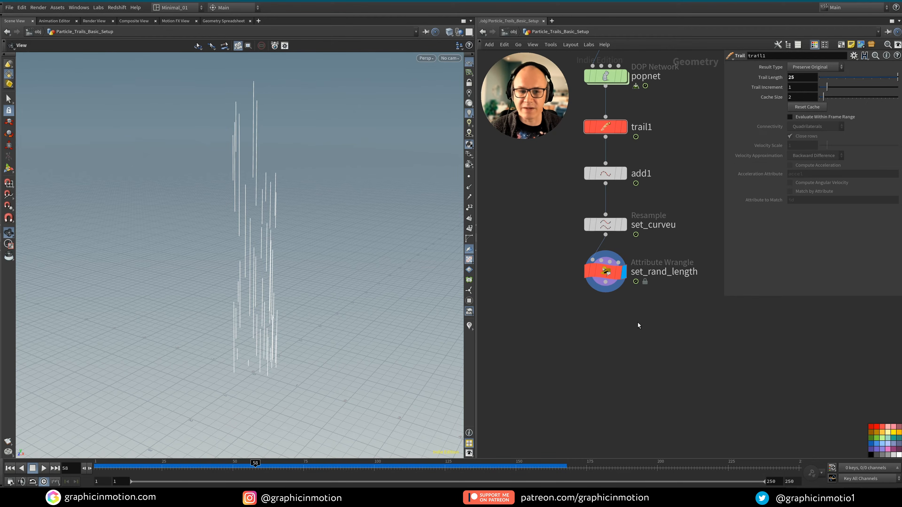
{"action": "middle_click_drag", "start_coordinate": [611, 311], "coordinate": [608, 319]}
{"action": "left_click", "coordinate": [608, 321]}
{"action": "key", "text": "Tab"}
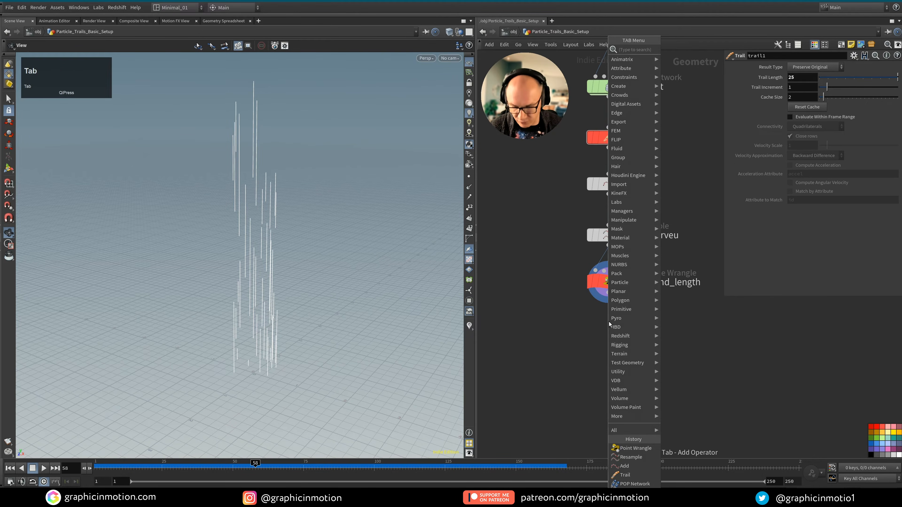
{"action": "type", "text": "sweep"}
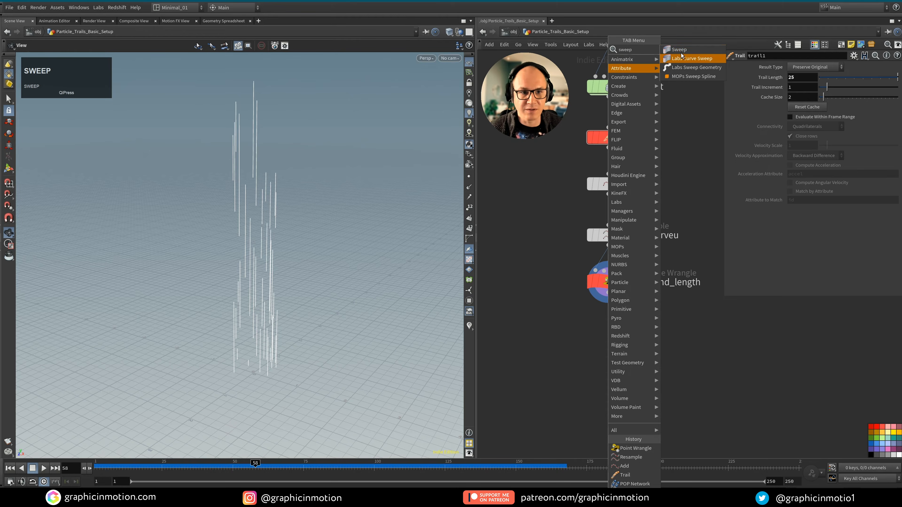
{"action": "left_click", "coordinate": [679, 50]}
{"action": "left_click", "coordinate": [620, 340]}
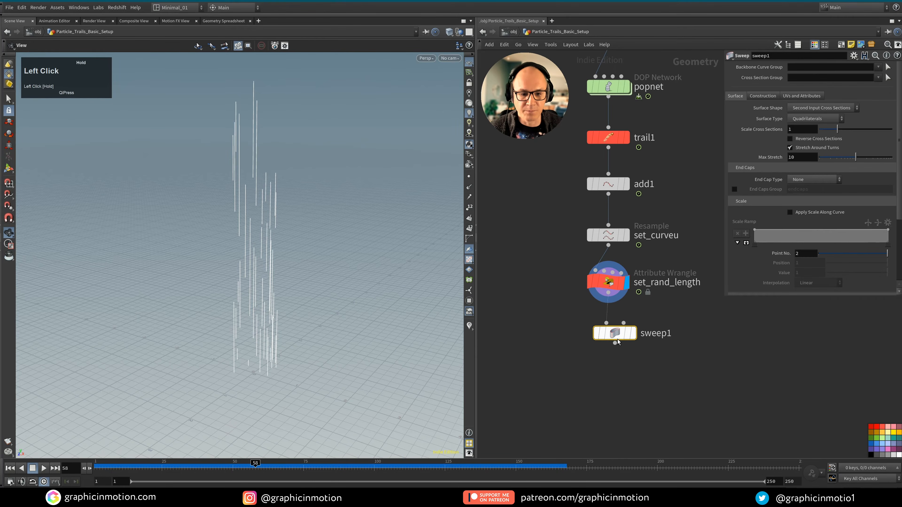
{"action": "left_click_drag", "start_coordinate": [639, 338], "coordinate": [633, 382]}
{"action": "left_click", "coordinate": [626, 377]}
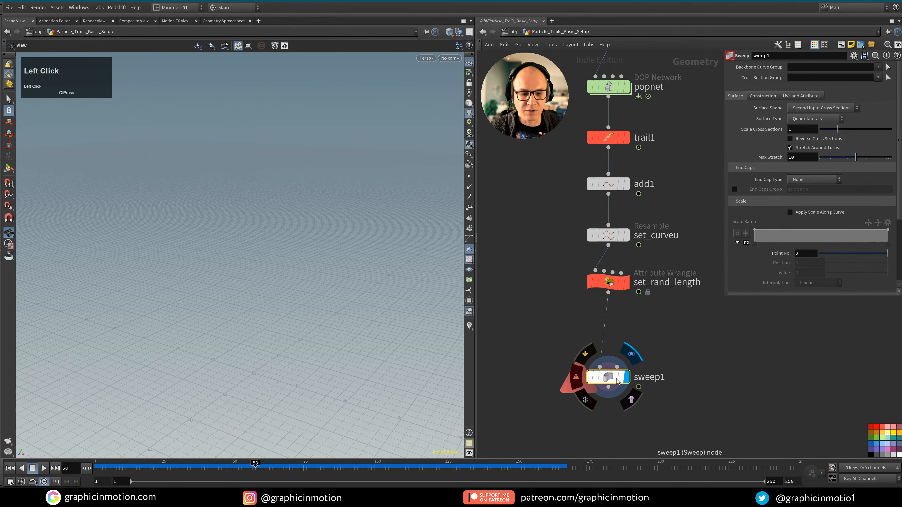
Set the sweep's Surface Shape to Round Tube and enable Reverse Cross Sections.
{"action": "left_click", "coordinate": [810, 108]}
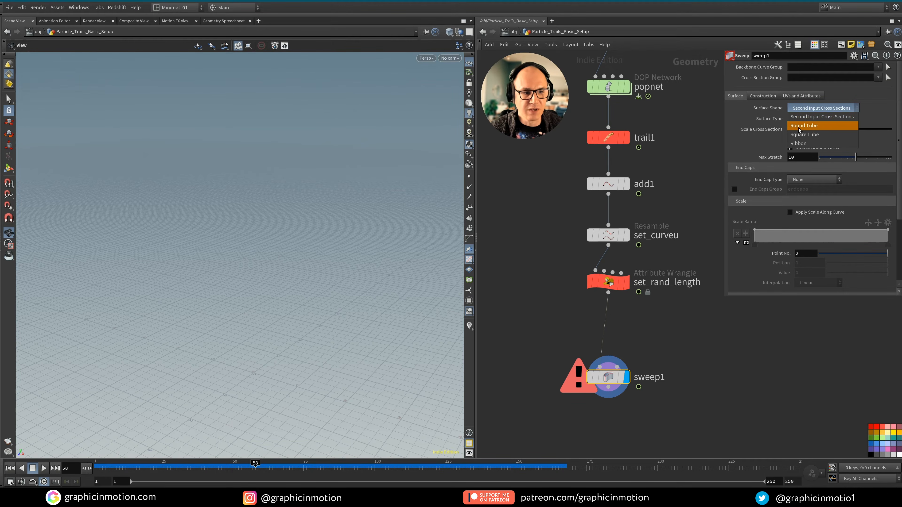
{"action": "left_click", "coordinate": [809, 126]}
{"action": "left_click_drag", "start_coordinate": [620, 376], "coordinate": [618, 393]}
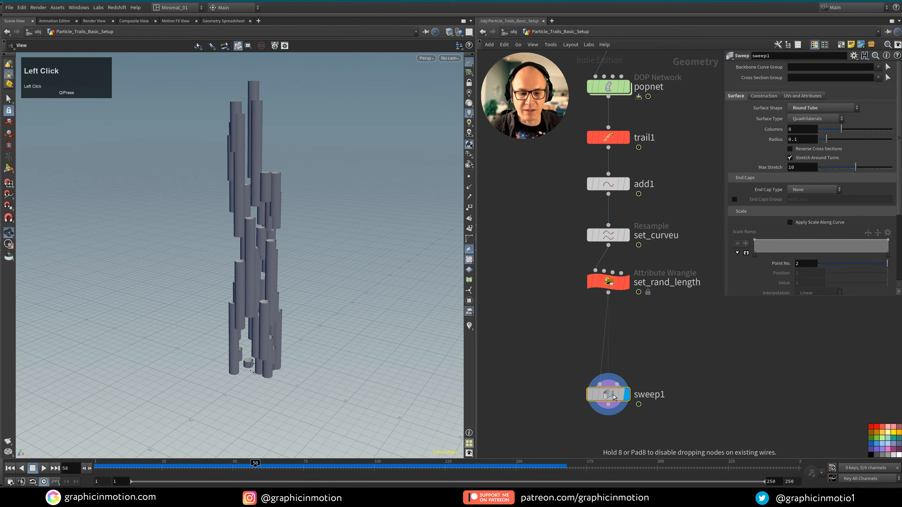
{"action": "left_click", "coordinate": [790, 149]}
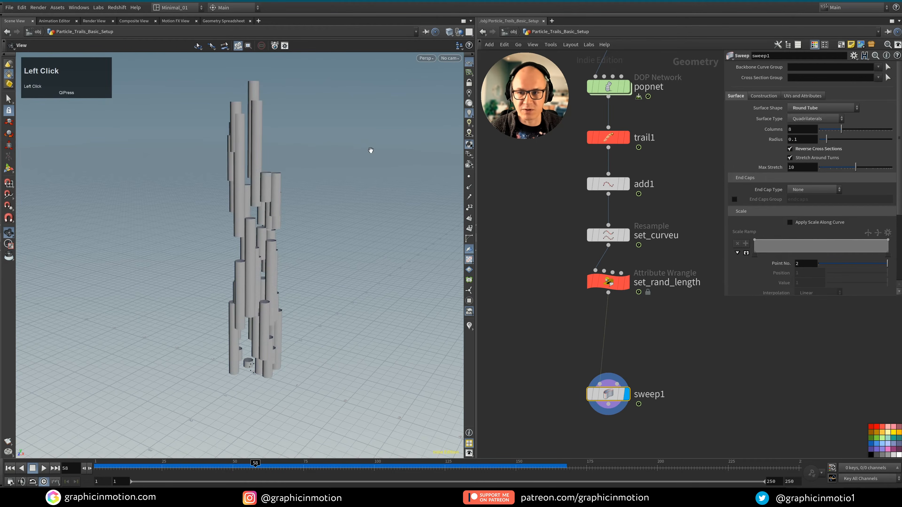
{"action": "right_click_drag", "start_coordinate": [254, 174], "coordinate": [297, 179], "text": "alt"}
{"action": "left_click_drag", "start_coordinate": [297, 179], "coordinate": [263, 150], "text": "alt"}
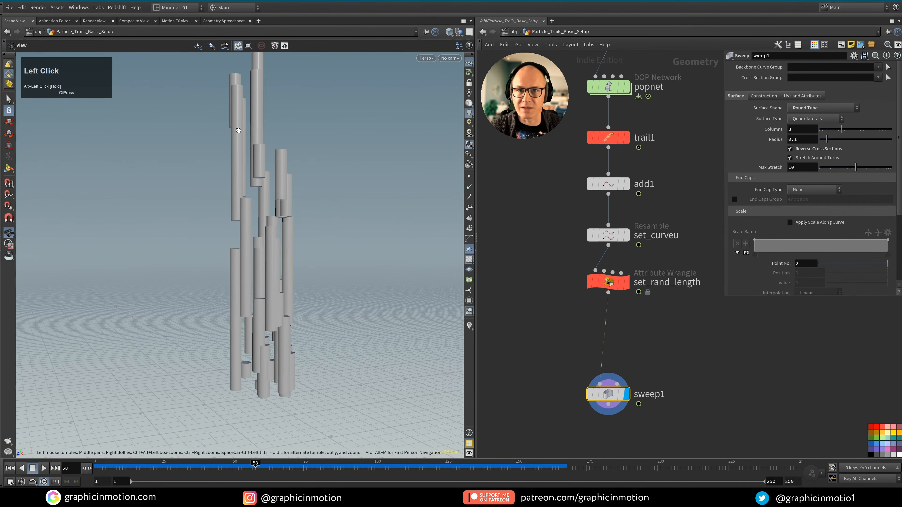
Enable Apply Scale Along Curve on sweep1 and select the first point of its scale ramp.
{"action": "middle_click_drag", "start_coordinate": [254, 167], "coordinate": [262, 214], "text": "alt"}
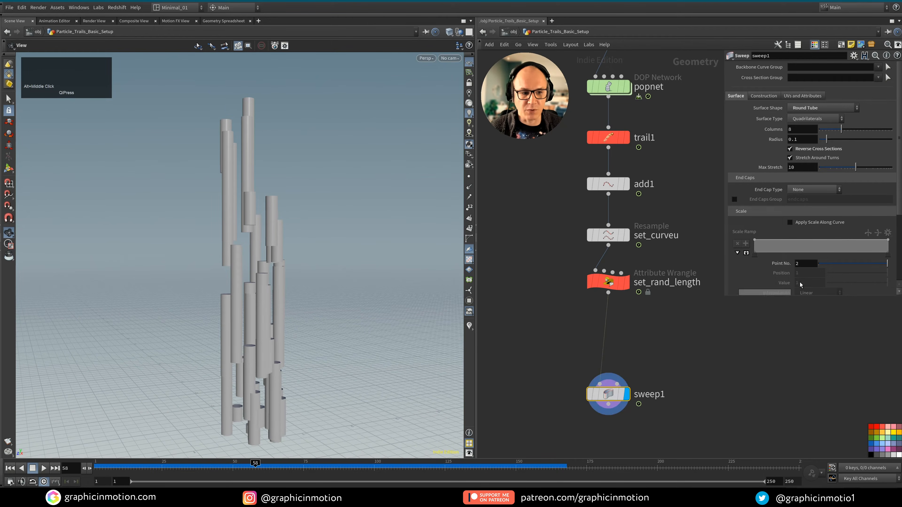
{"action": "left_click", "coordinate": [789, 222]}
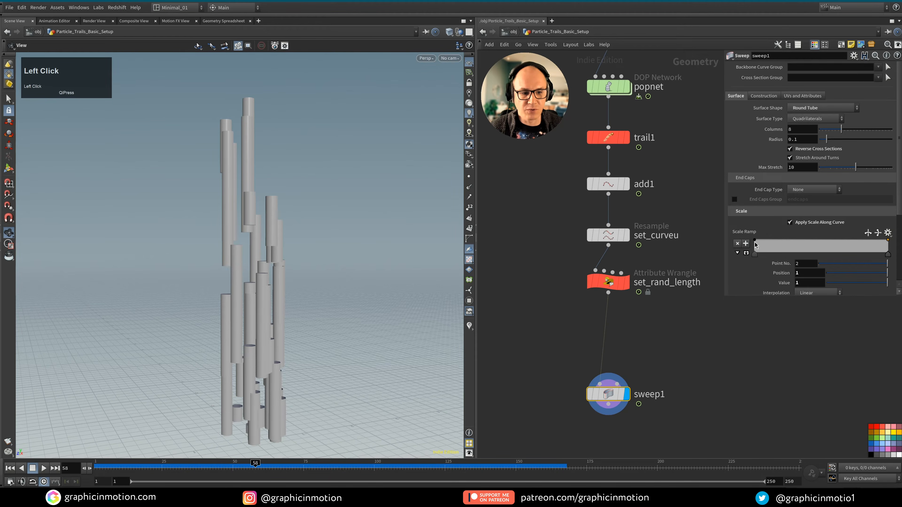
{"action": "mouse_move", "coordinate": [754, 242]}
{"action": "left_mouse_down"}
{"action": "mouse_move", "coordinate": [752, 258]}
{"action": "mouse_move", "coordinate": [754, 240]}
{"action": "left_mouse_up"}
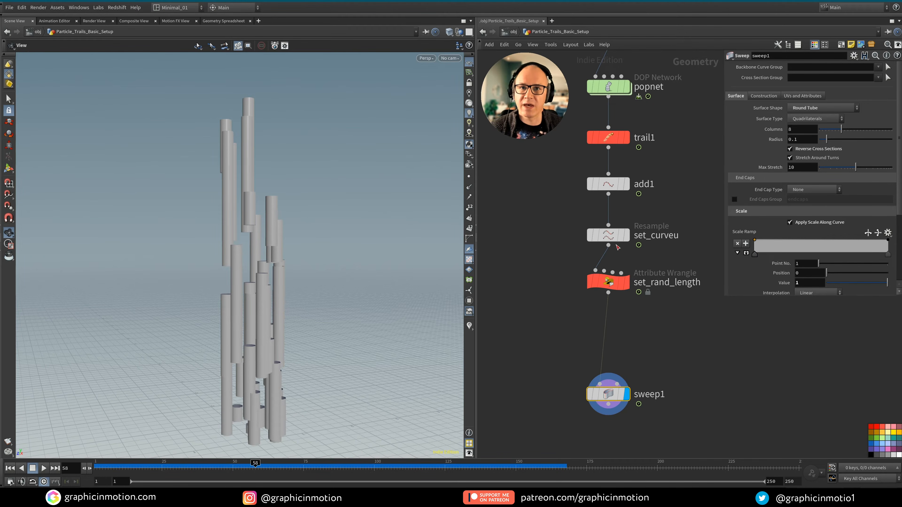
Display the set_rand_length output to inspect the curves, and return the display to sweep1.
{"action": "mouse_move", "coordinate": [610, 285]}
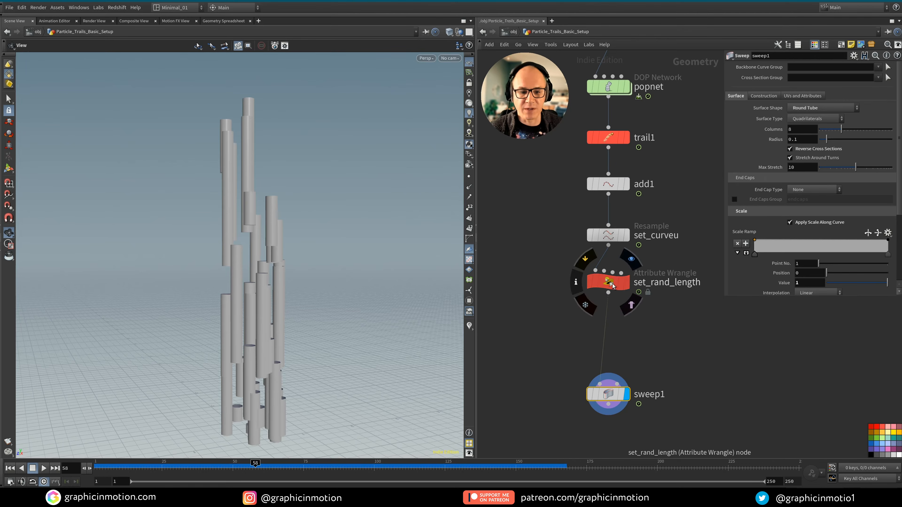
{"action": "left_click", "coordinate": [628, 289]}
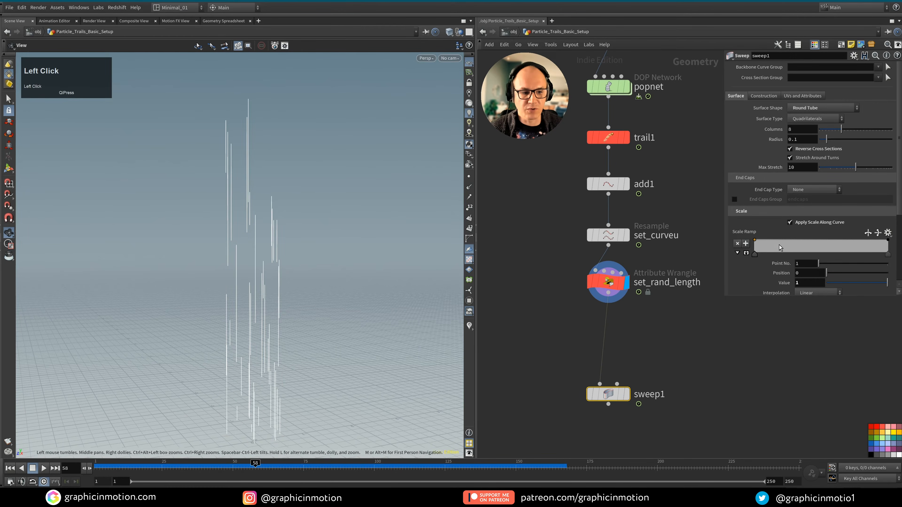
{"action": "left_click", "coordinate": [629, 400]}
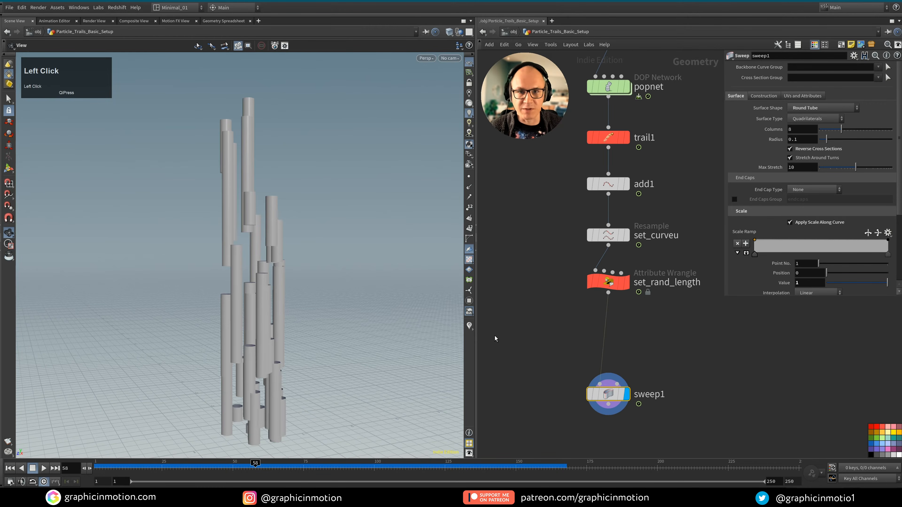
Insert a Point Wrangle node between set_rand_length and sweep1.
{"action": "left_click", "coordinate": [608, 283]}
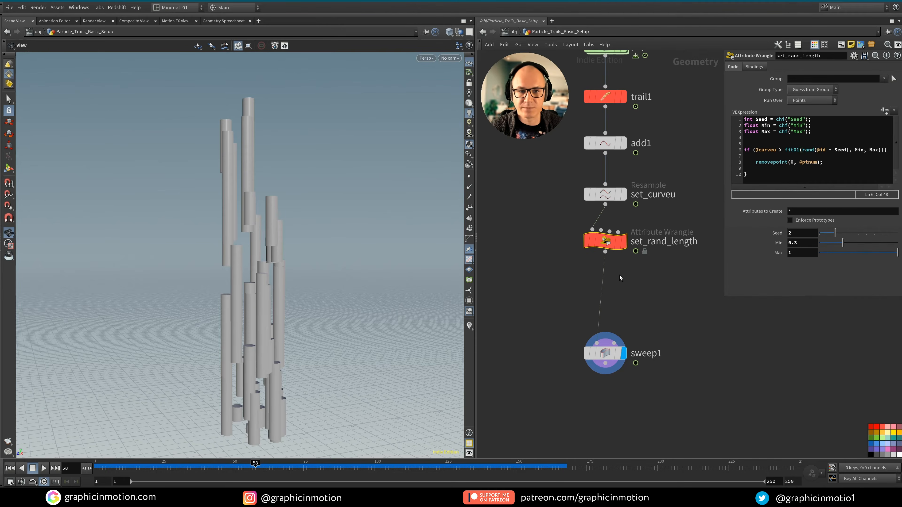
{"action": "mouse_move", "coordinate": [611, 246]}
{"action": "middle_click_drag", "start_coordinate": [633, 307], "coordinate": [637, 290]}
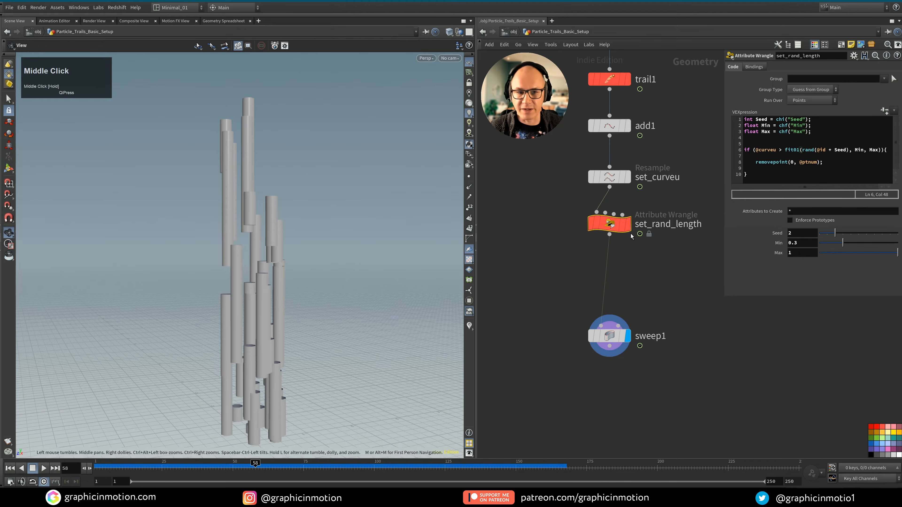
{"action": "left_click", "coordinate": [630, 258]}
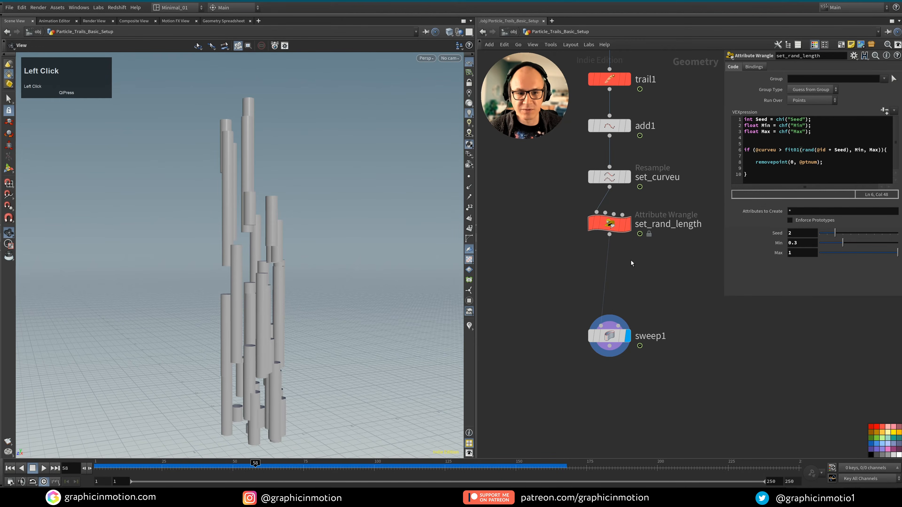
{"action": "key", "text": "Tab"}
{"action": "type", "text": "pont"}
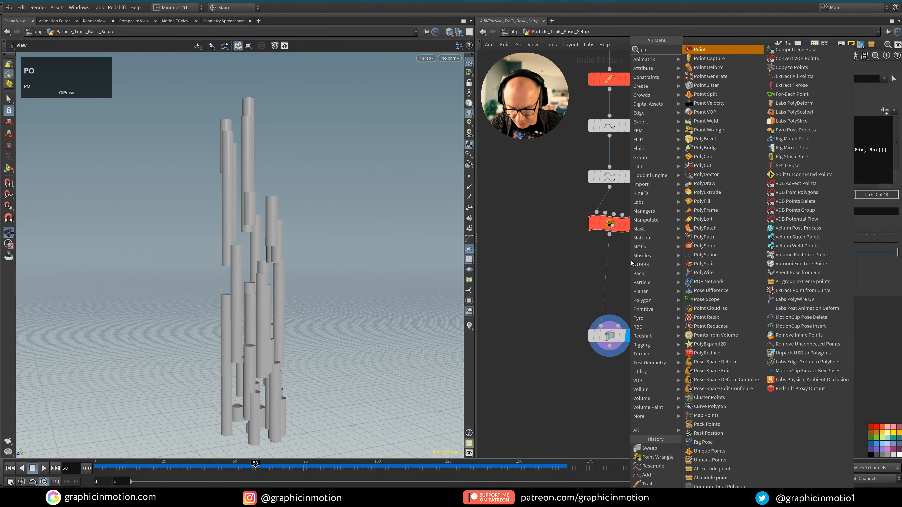
{"action": "key", "text": "BackSpace"}
{"action": "key", "text": "BackSpace"}
{"action": "key", "text": "BackSpace"}
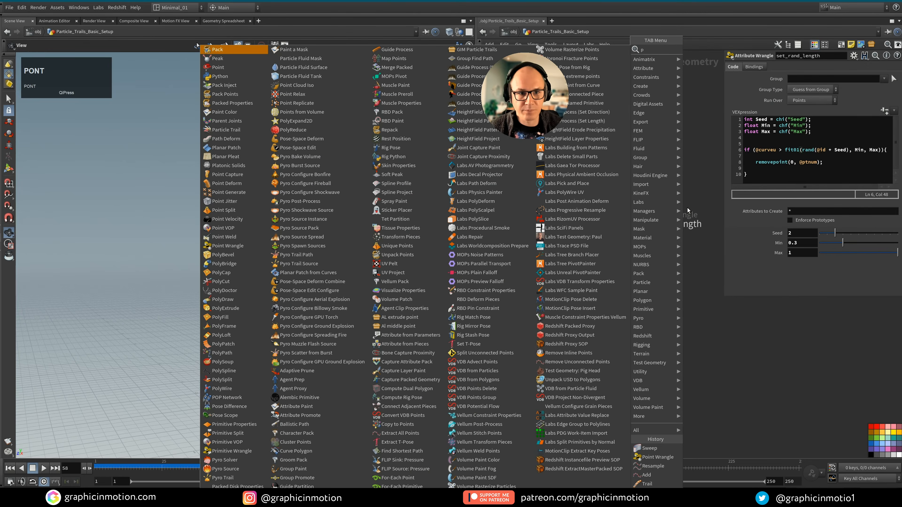
{"action": "key", "text": "Return"}
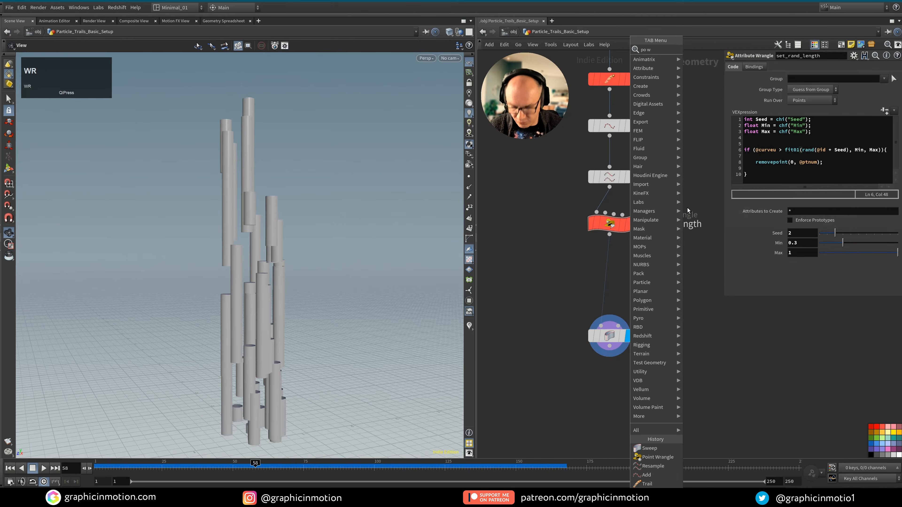
{"action": "left_click", "coordinate": [616, 276]}
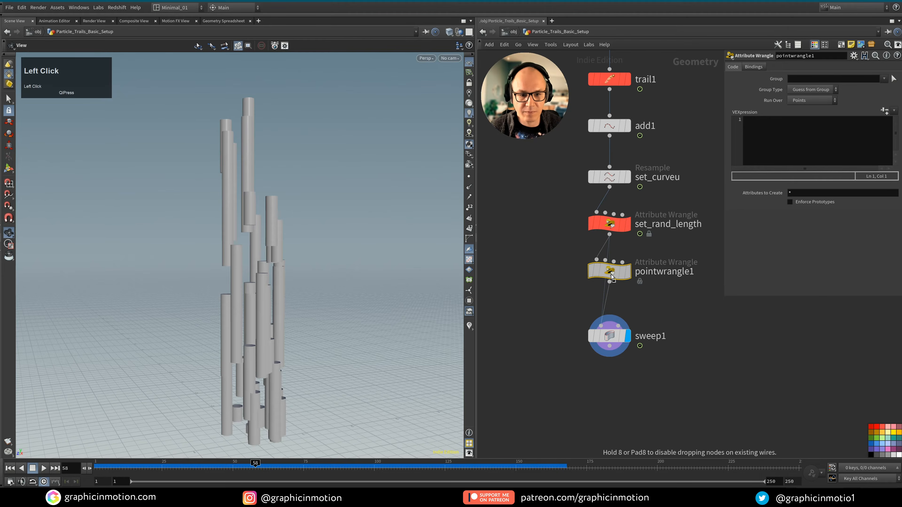
{"action": "left_click_drag", "start_coordinate": [616, 274], "coordinate": [616, 277]}
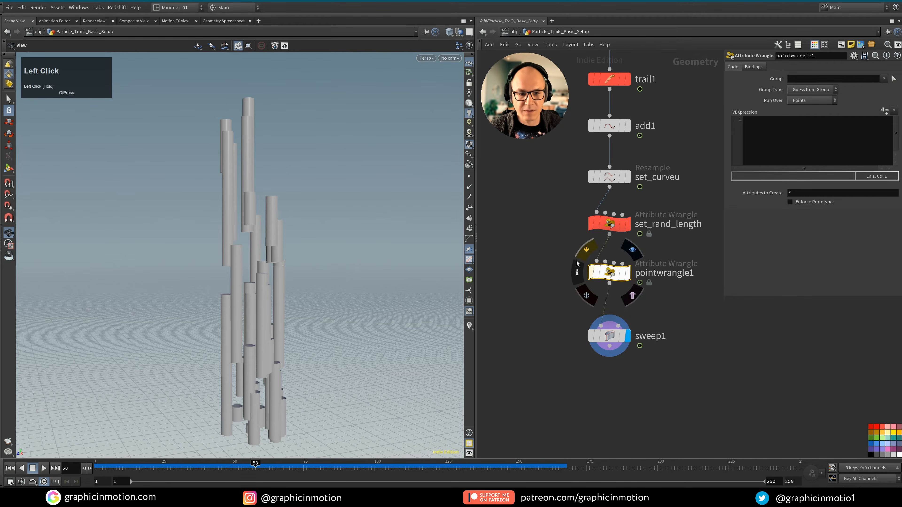
{"action": "left_click", "coordinate": [775, 138]}
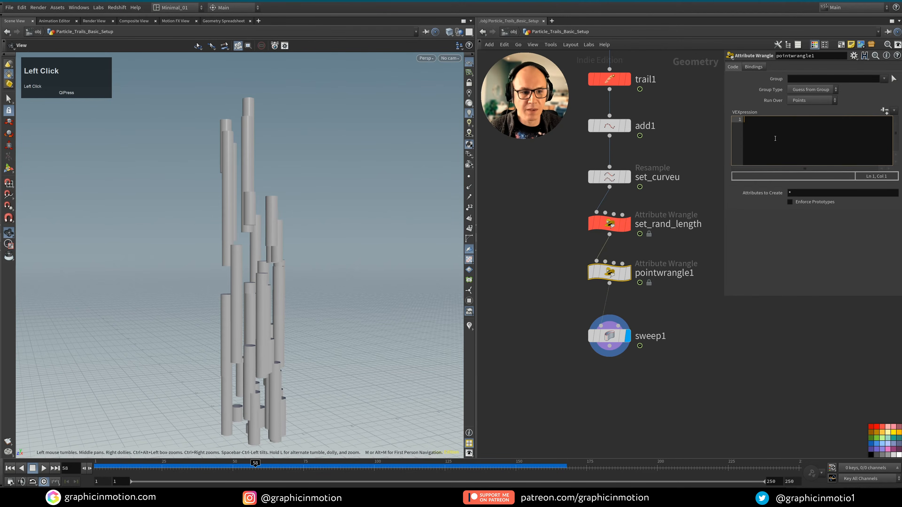
{"action": "type", "text": "@psc"}
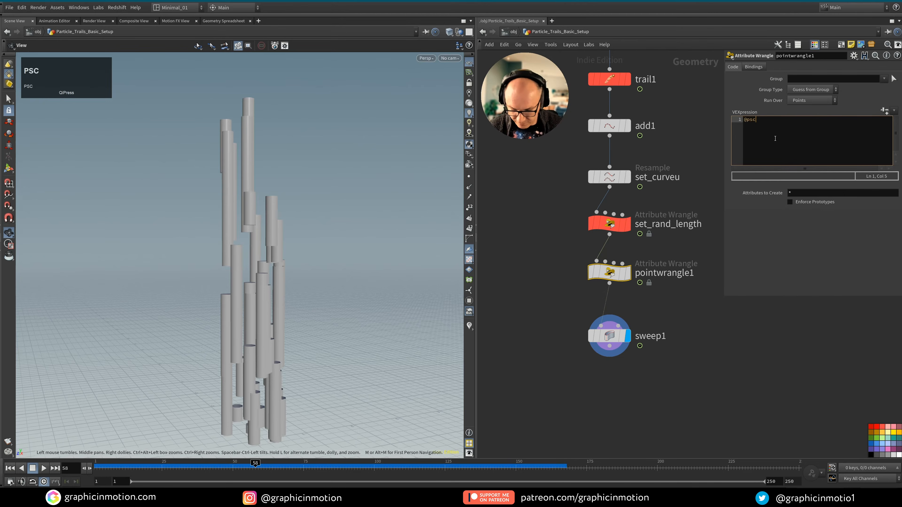
{"action": "type", "text": "ale = "}
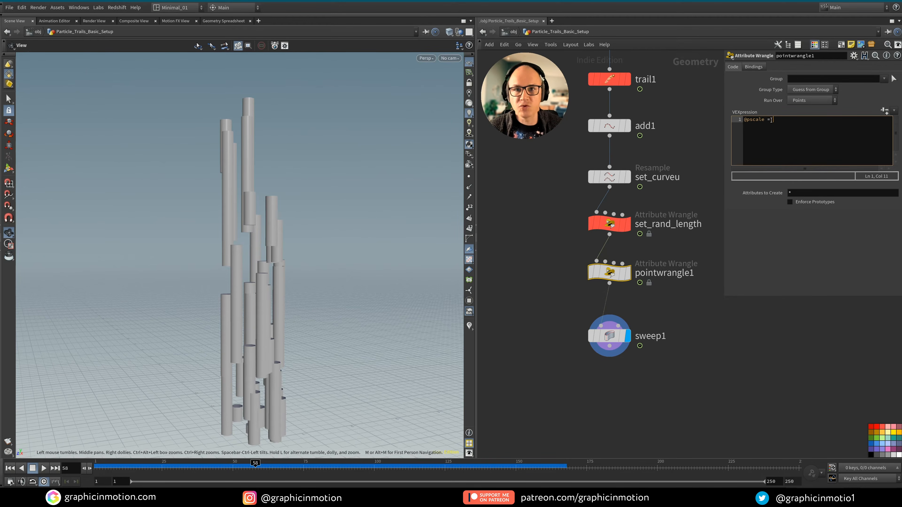
{"action": "type", "text": "chram"}
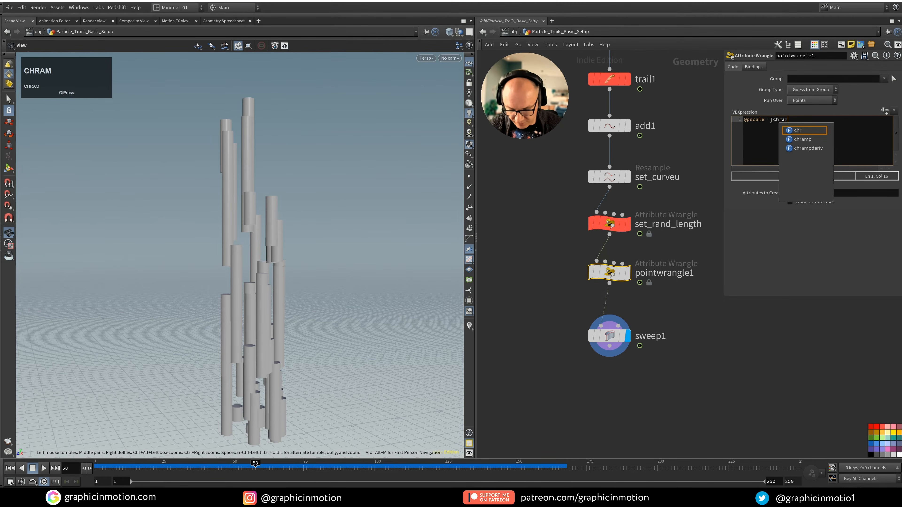
{"action": "type", "text": "p(\""}
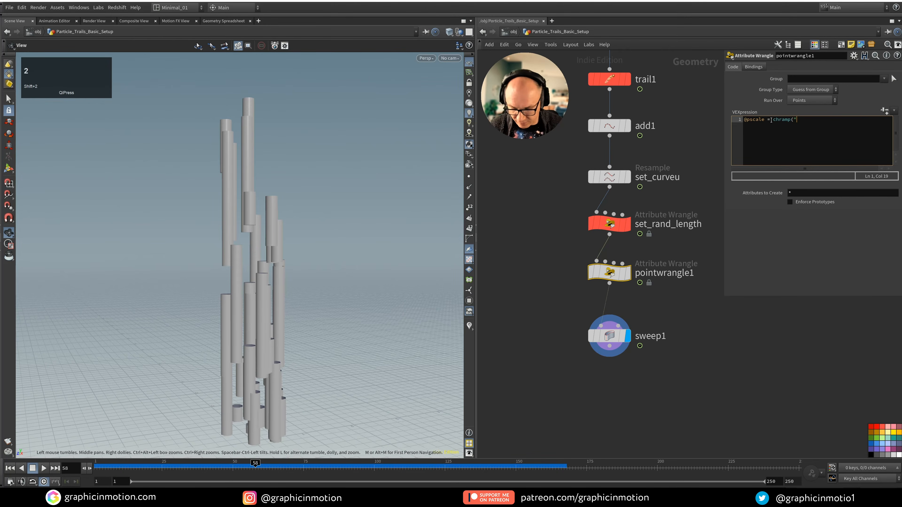
{"action": "type", "text": "Thickness\","}
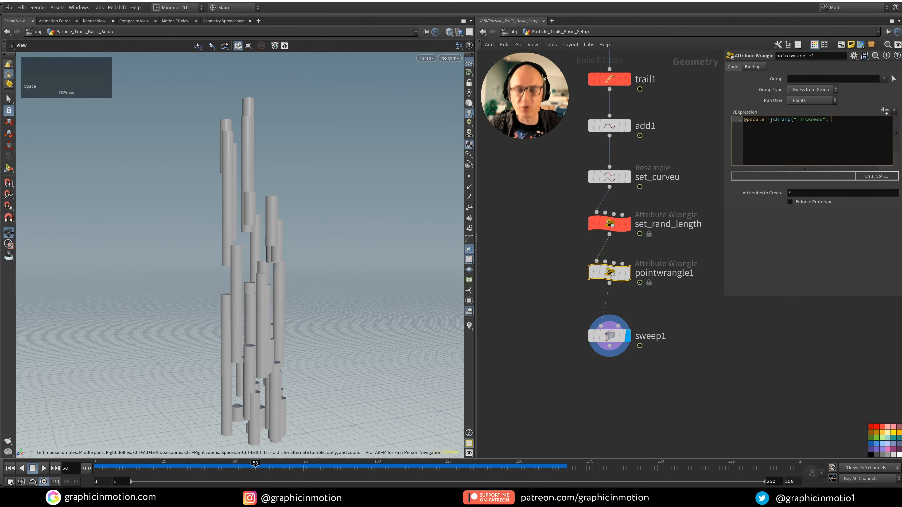
{"action": "type", "text": "@curveu"}
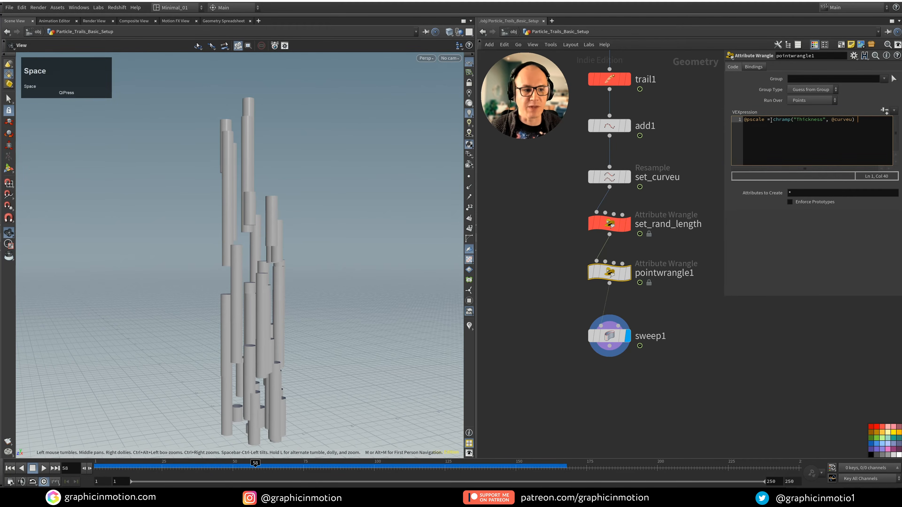
{"action": "type", "text": "* "}
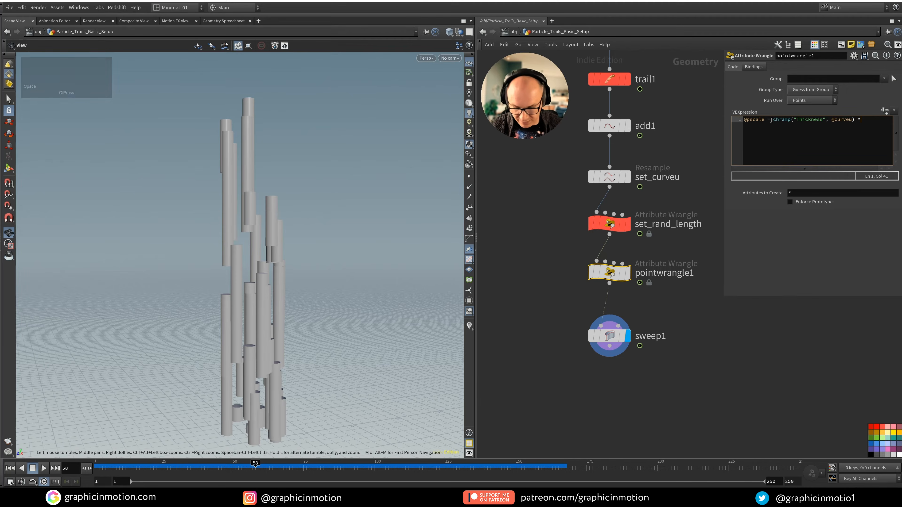
{"action": "type", "text": "chf("}
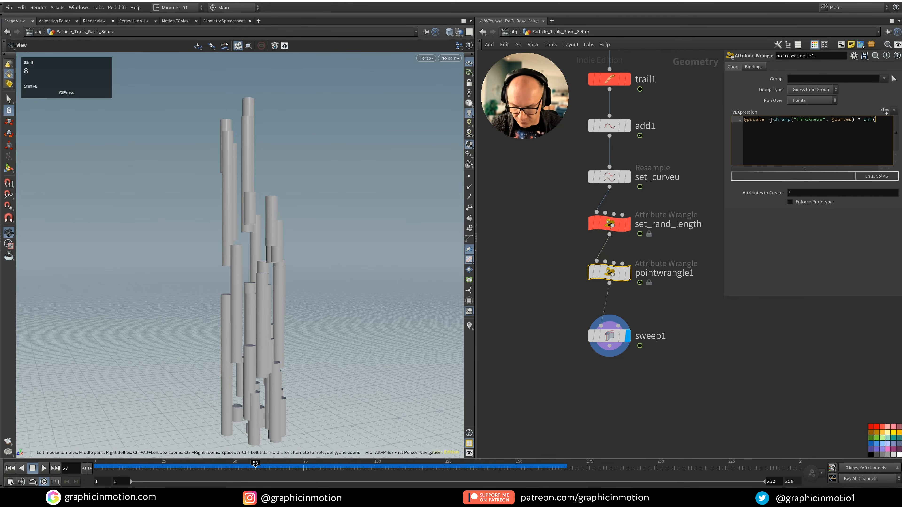
{"action": "type", "text": "\"Sc"}
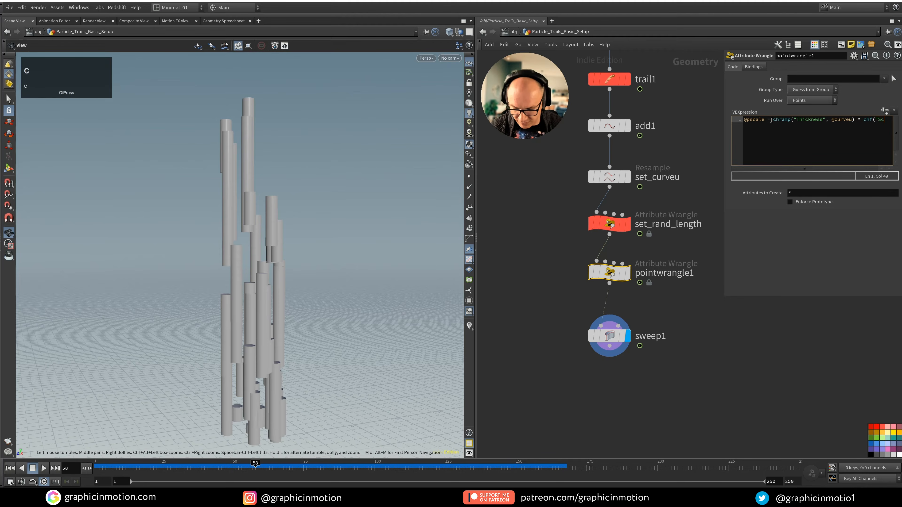
{"action": "type", "text": "ale\""}
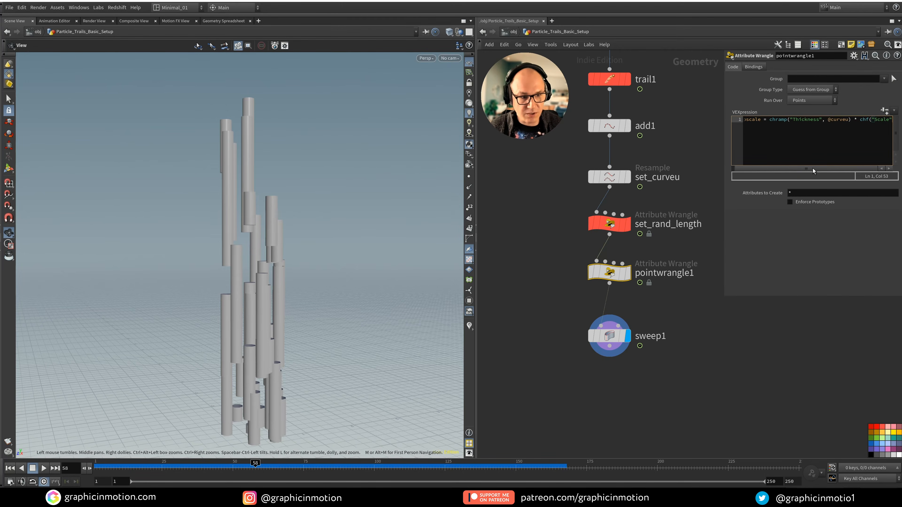
Open the wrangle code in an enlarged external editor, complete the line with ); and accept the edit.
{"action": "key", "text": "alt+e"}
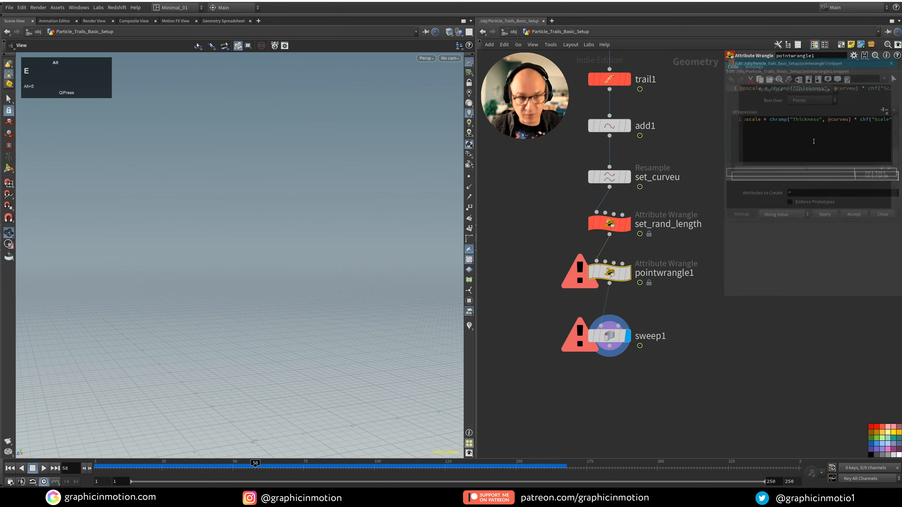
{"action": "left_click_drag", "start_coordinate": [798, 63], "coordinate": [430, 165]}
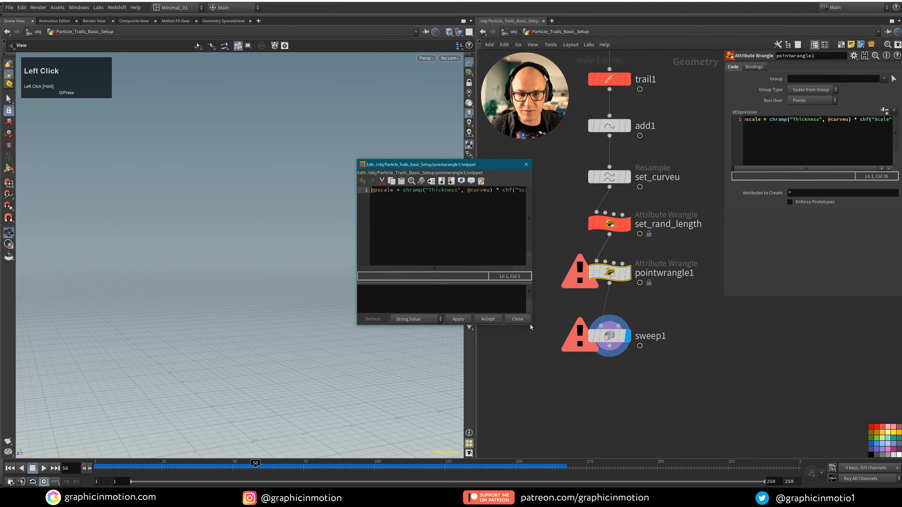
{"action": "left_click_drag", "start_coordinate": [531, 326], "coordinate": [637, 393]}
{"action": "left_click_drag", "start_coordinate": [534, 162], "coordinate": [528, 178]}
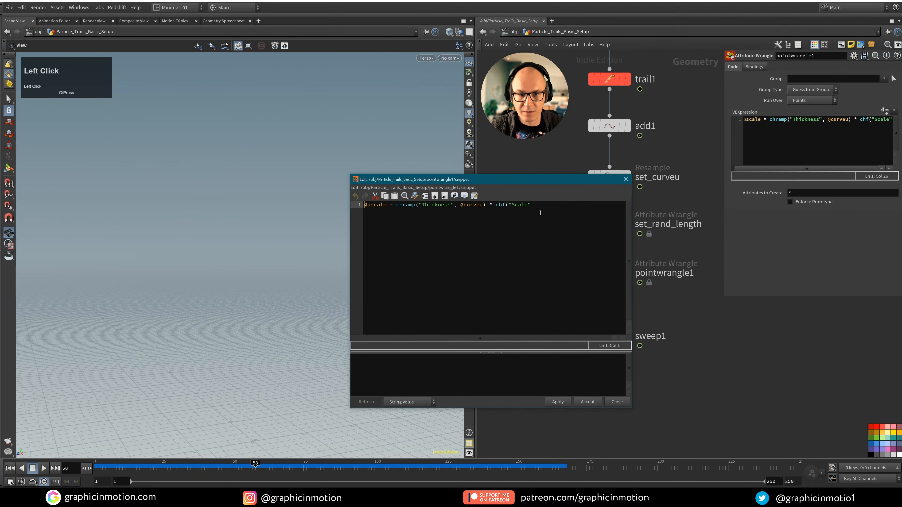
{"action": "left_click", "coordinate": [539, 210]}
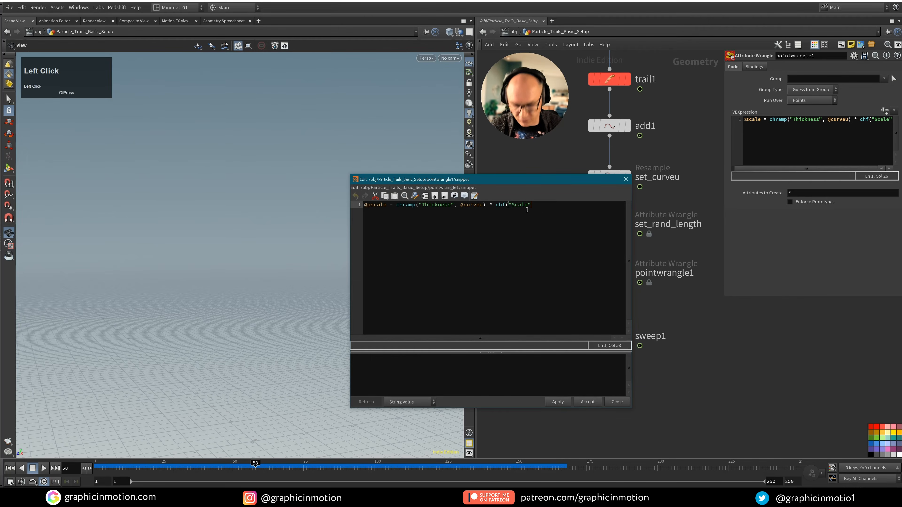
{"action": "type", "text": ");"}
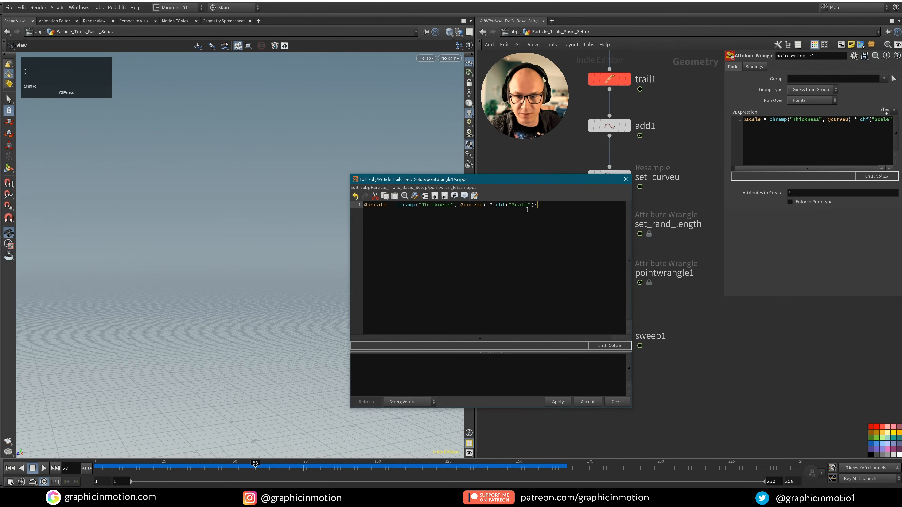
{"action": "left_click", "coordinate": [588, 402]}
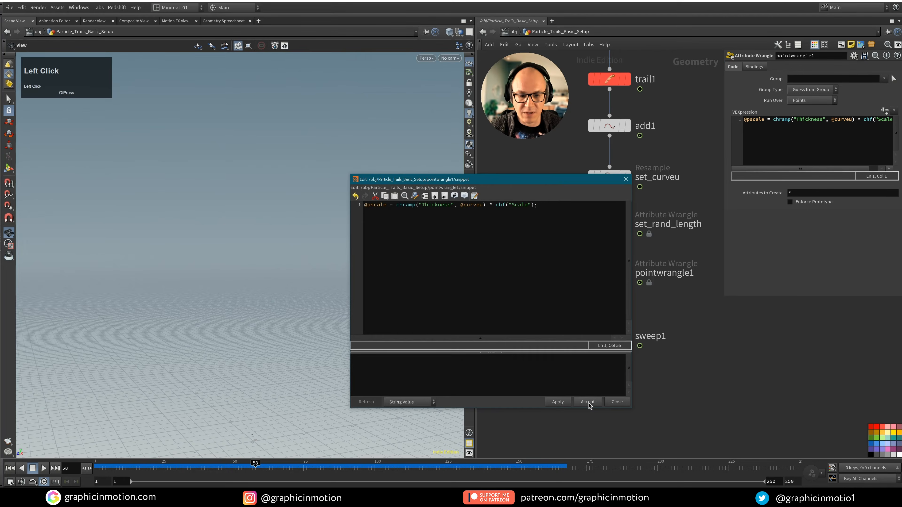
Generate the Scale and Thickness parameters from the wrangle code and set Scale to 1.
{"action": "left_click", "coordinate": [884, 110]}
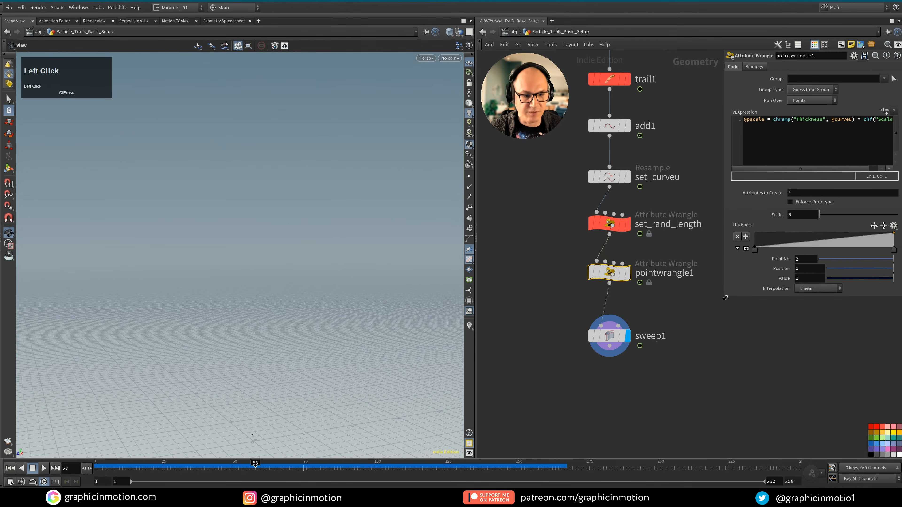
{"action": "left_click_drag", "start_coordinate": [712, 328], "coordinate": [676, 327]}
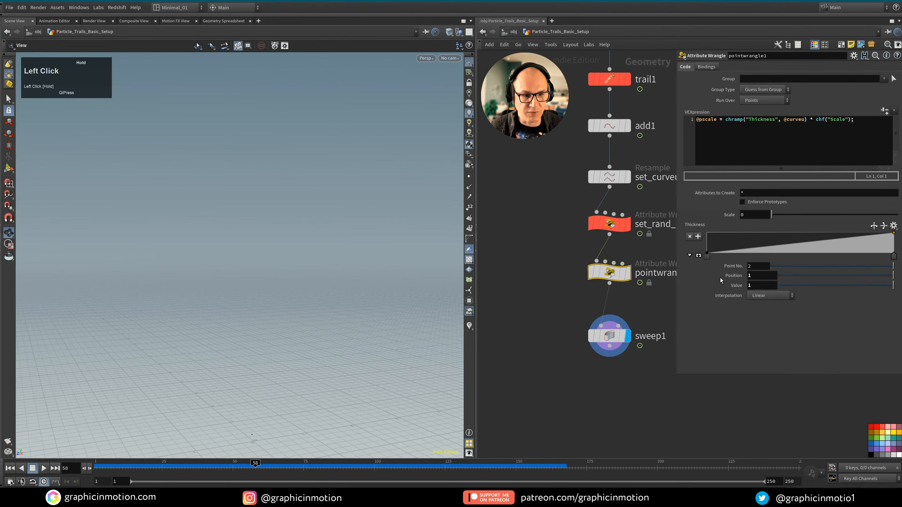
{"action": "left_click", "coordinate": [746, 219]}
{"action": "type", "text": "1"}
{"action": "left_click", "coordinate": [693, 354]}
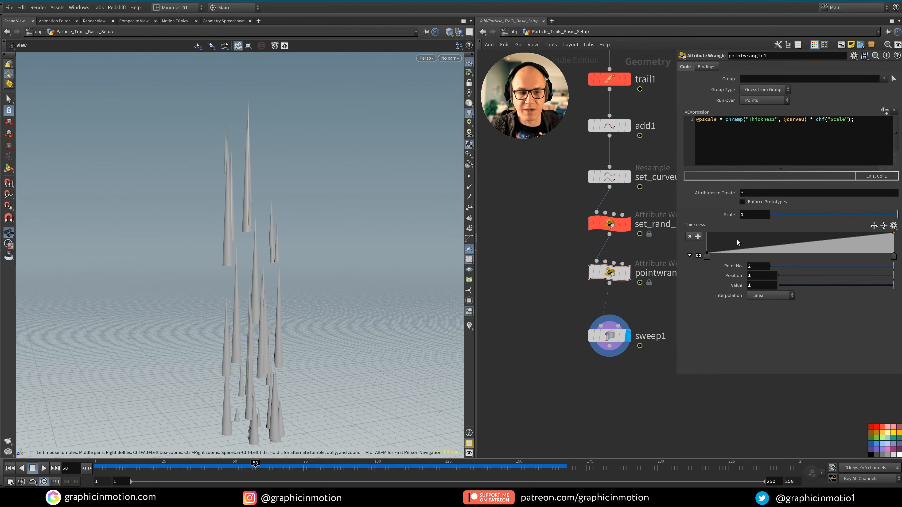
Turn off Apply Scale Along Curve on the sweep1 node.
{"action": "left_click", "coordinate": [609, 337]}
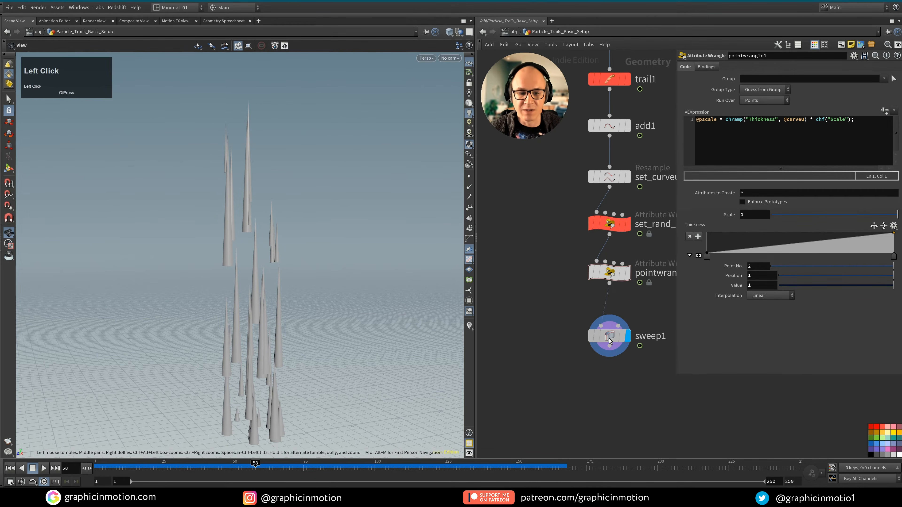
{"action": "left_click", "coordinate": [741, 222]}
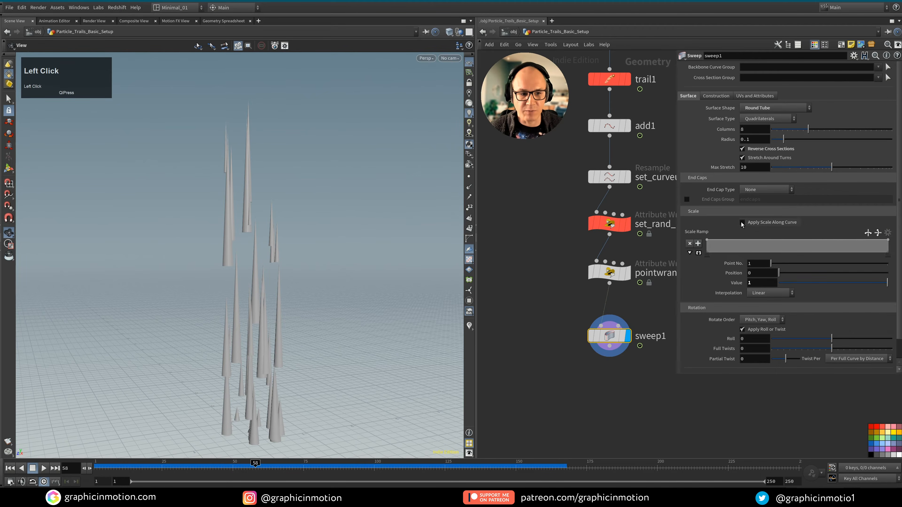
Shape pointwrangle1's Thickness ramp to rise from 0 to 1 near the start, hold 1 past the middle, and fall to 0 at the end.
{"action": "left_click", "coordinate": [611, 275]}
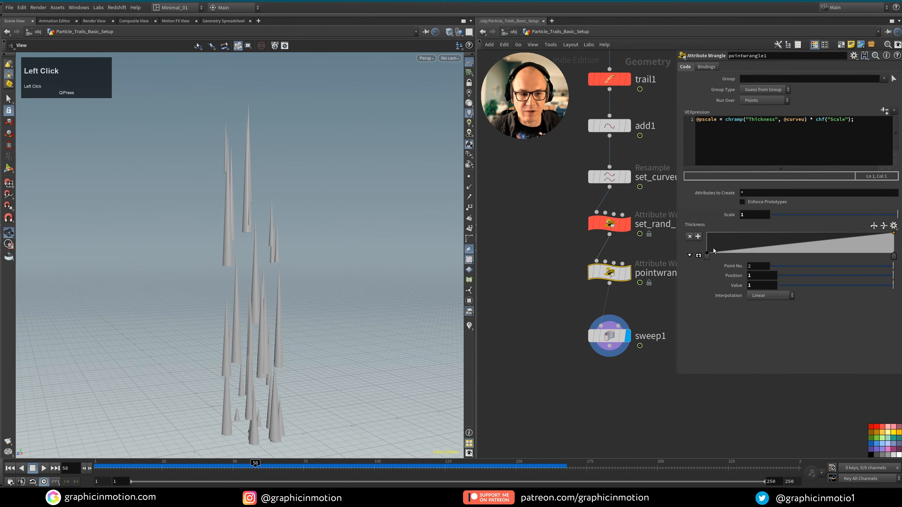
{"action": "left_click_drag", "start_coordinate": [707, 255], "coordinate": [703, 252]}
{"action": "mouse_move", "coordinate": [614, 337]}
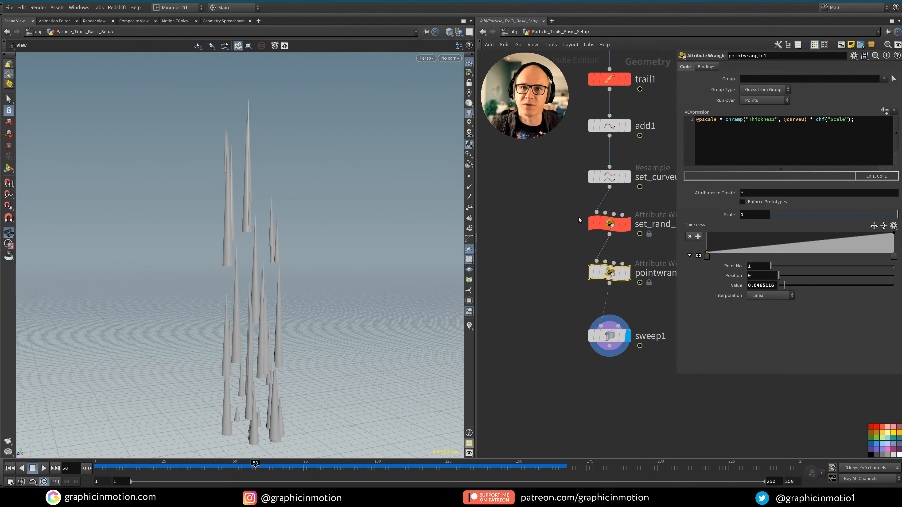
{"action": "left_click_drag", "start_coordinate": [707, 253], "coordinate": [727, 233]}
{"action": "left_click", "coordinate": [731, 232], "text": "ctrl"}
{"action": "left_click_drag", "start_coordinate": [821, 237], "coordinate": [822, 235]}
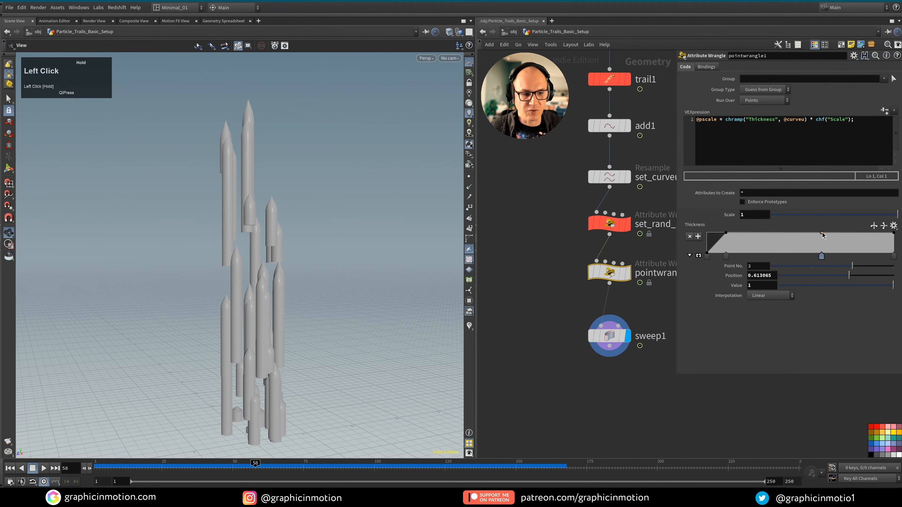
{"action": "left_click_drag", "start_coordinate": [894, 234], "coordinate": [901, 257]}
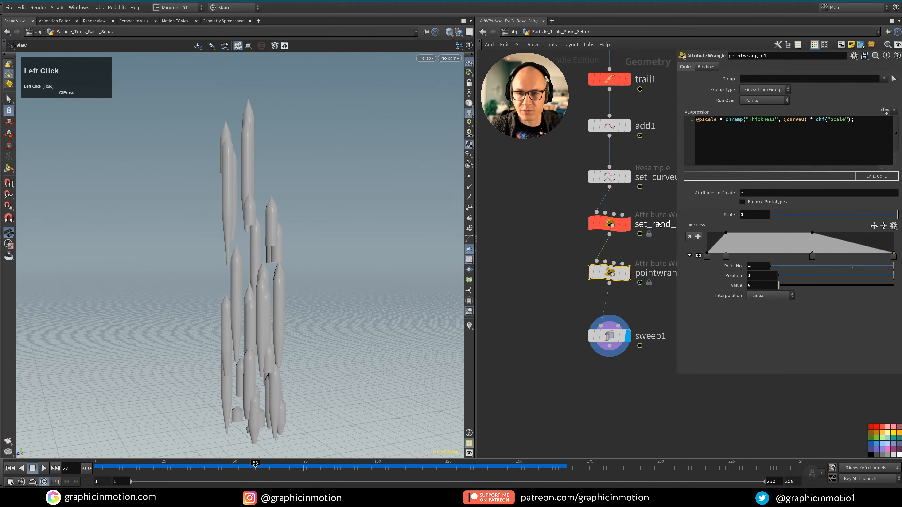
Select all four Thickness ramp points and set their interpolation to Catmull-Rom.
{"action": "left_click", "coordinate": [707, 257]}
{"action": "left_click", "coordinate": [727, 257], "text": "shift"}
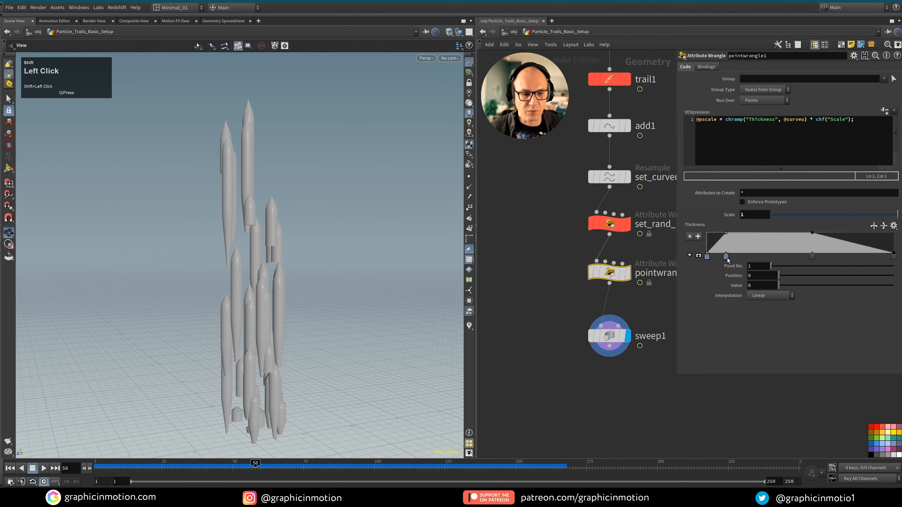
{"action": "left_click", "coordinate": [813, 255], "text": "shift"}
{"action": "right_click", "coordinate": [894, 259]}
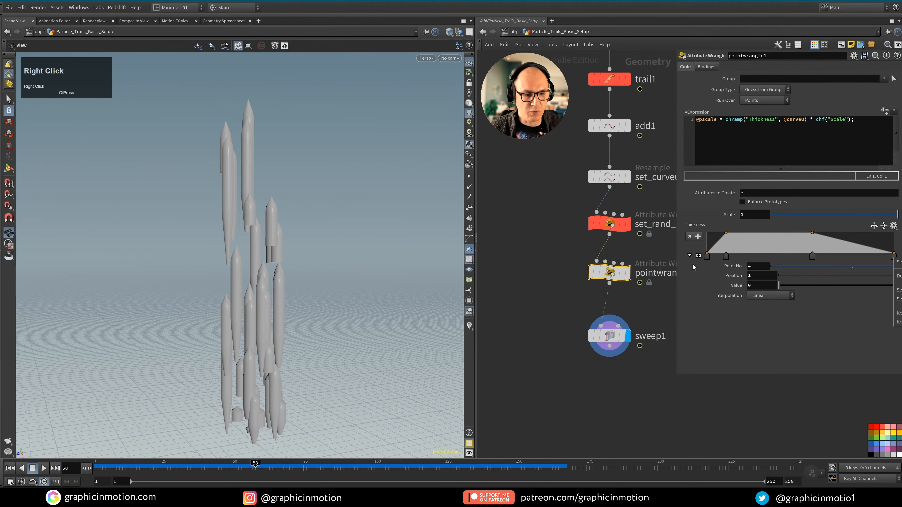
{"action": "right_click", "coordinate": [706, 256]}
{"action": "mouse_move", "coordinate": [735, 264]}
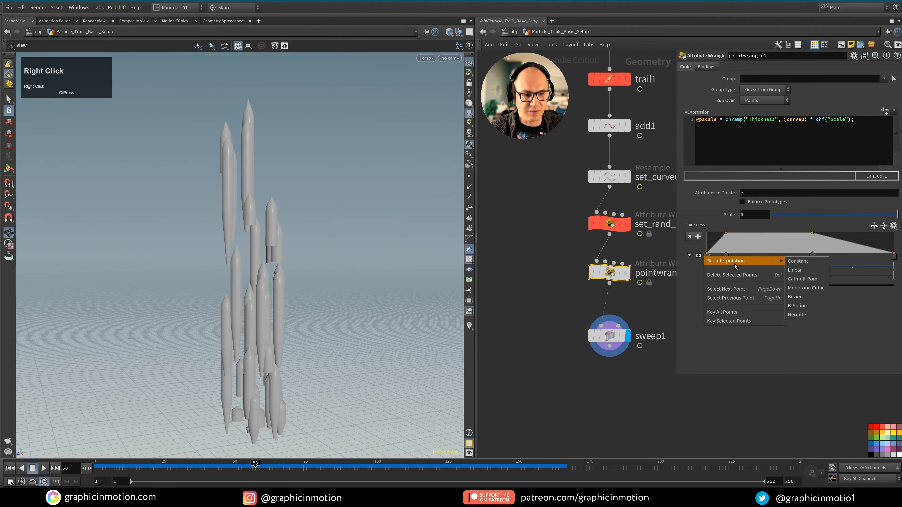
{"action": "left_click", "coordinate": [806, 282]}
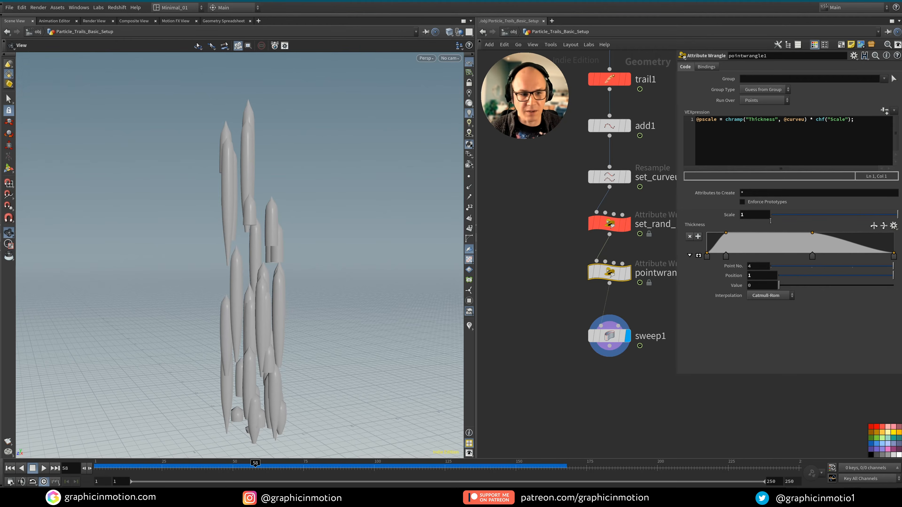
Set the point wrangle's Scale to 0.05.
{"action": "left_click", "coordinate": [755, 214]}
{"action": "type", "text": "0.0"}
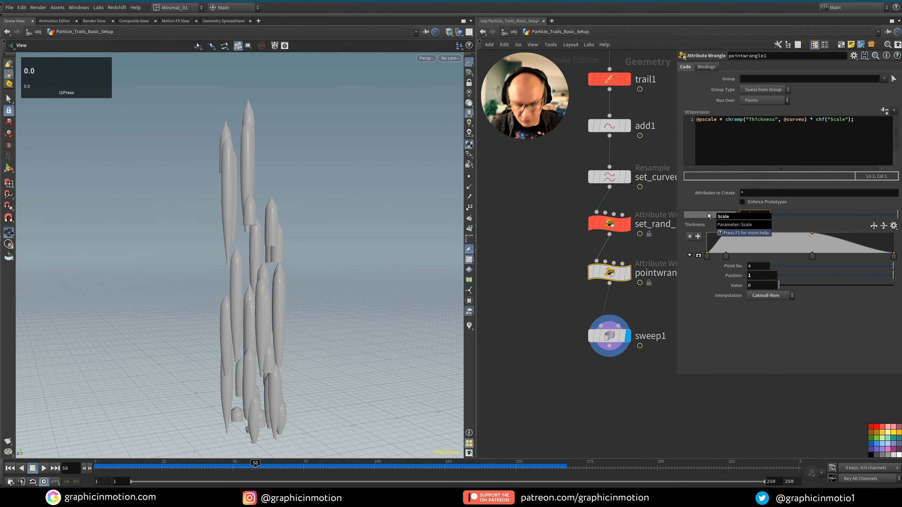
{"action": "type", "text": "1"}
{"action": "left_click", "coordinate": [688, 341]}
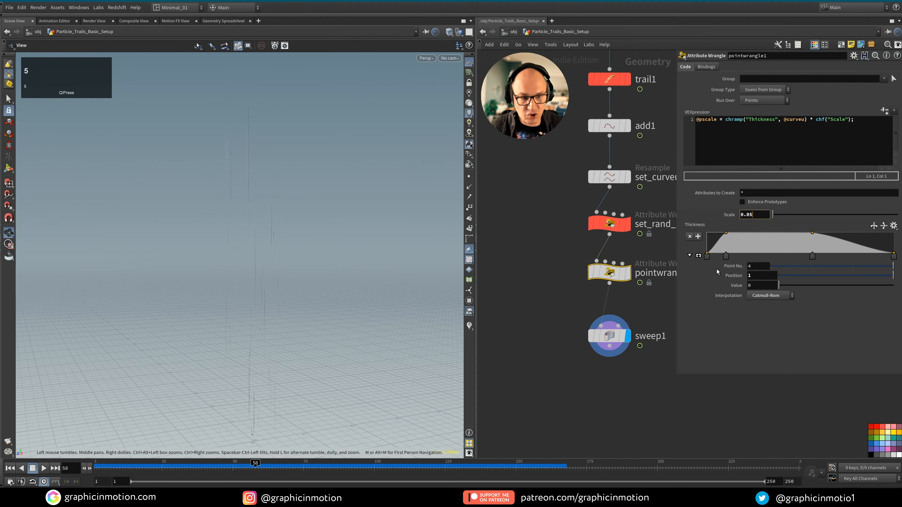
{"action": "left_click", "coordinate": [725, 334]}
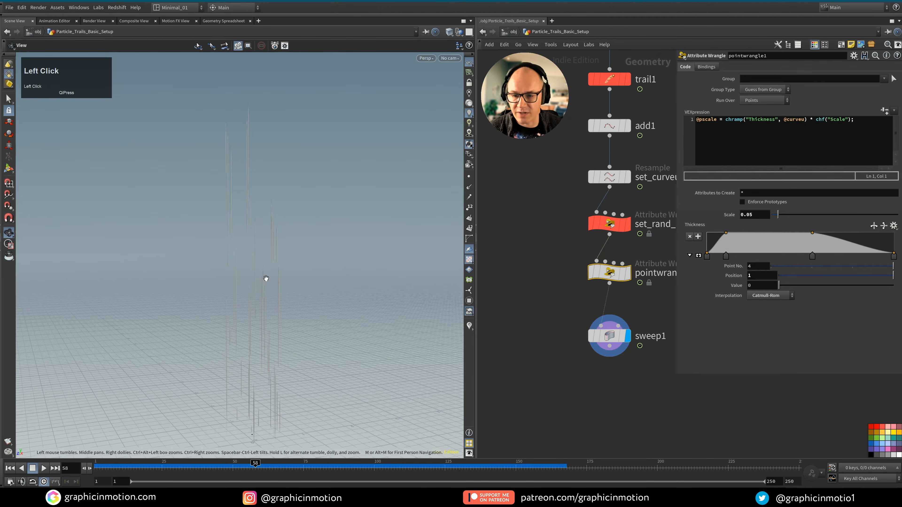
Bypass sweep1 to view the bare curves without the tube surface.
{"action": "mouse_move", "coordinate": [253, 195]}
{"action": "left_mouse_down", "text": "alt"}
{"action": "mouse_move", "coordinate": [247, 238]}
{"action": "mouse_move", "coordinate": [301, 244]}
{"action": "mouse_move", "coordinate": [228, 216]}
{"action": "mouse_move", "coordinate": [276, 229]}
{"action": "mouse_move", "coordinate": [243, 210]}
{"action": "mouse_move", "coordinate": [249, 185]}
{"action": "left_mouse_up", "text": "alt"}
{"action": "mouse_move", "coordinate": [589, 334]}
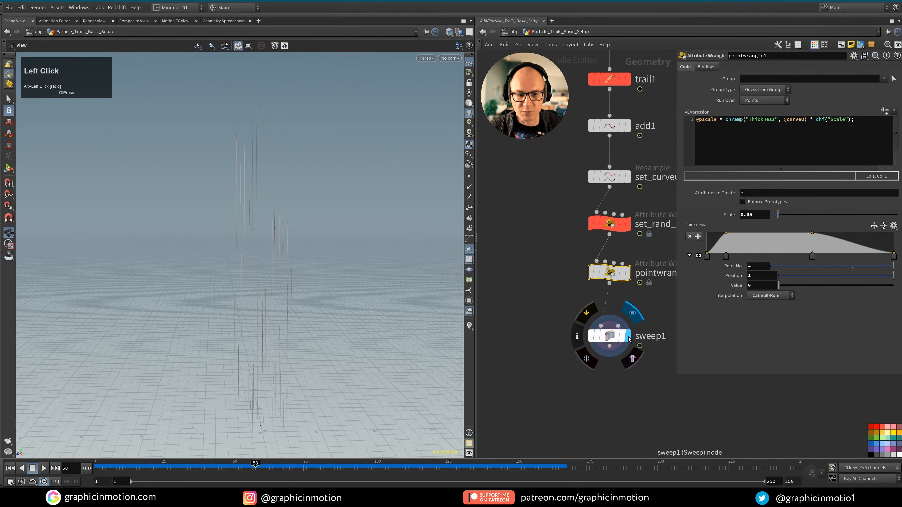
{"action": "left_click", "coordinate": [586, 313]}
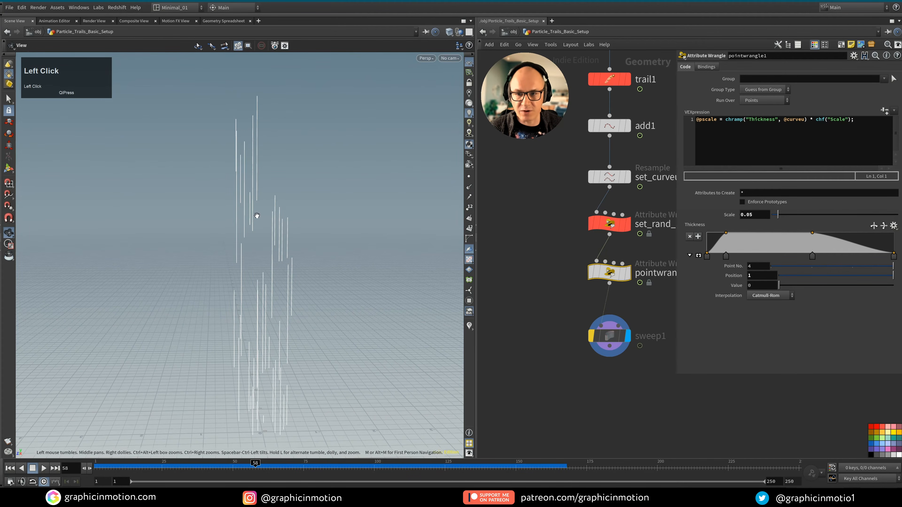
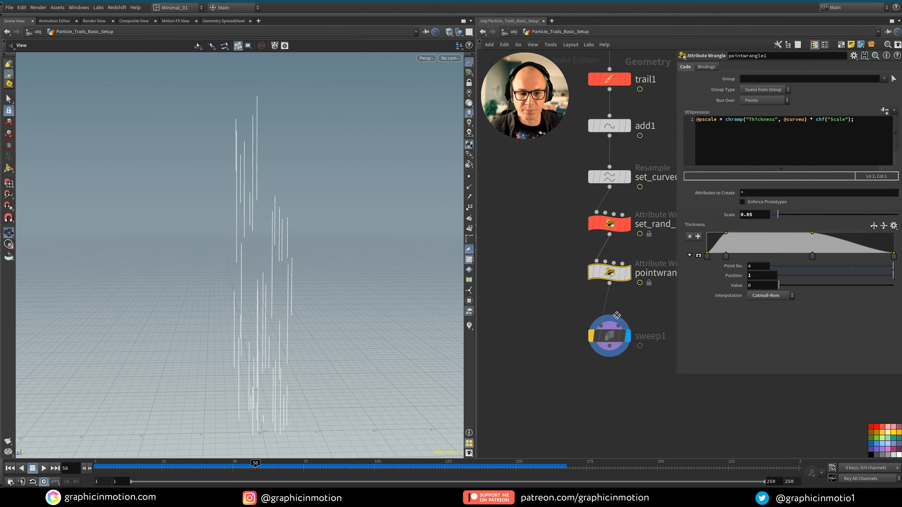
Rename the point wrangle as set_pscale and colour the node red.
{"action": "middle_click_drag", "start_coordinate": [617, 315], "coordinate": [560, 323]}
{"action": "left_click", "coordinate": [545, 282]}
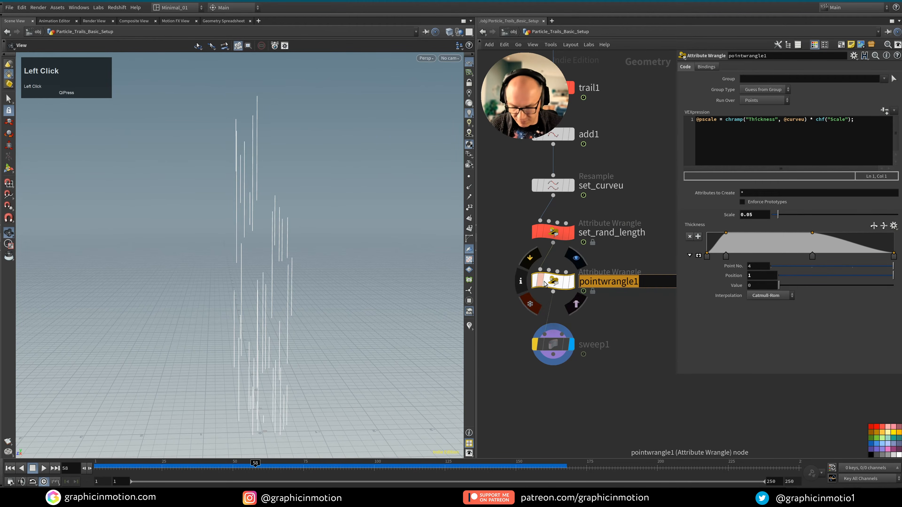
{"action": "type", "text": "set"}
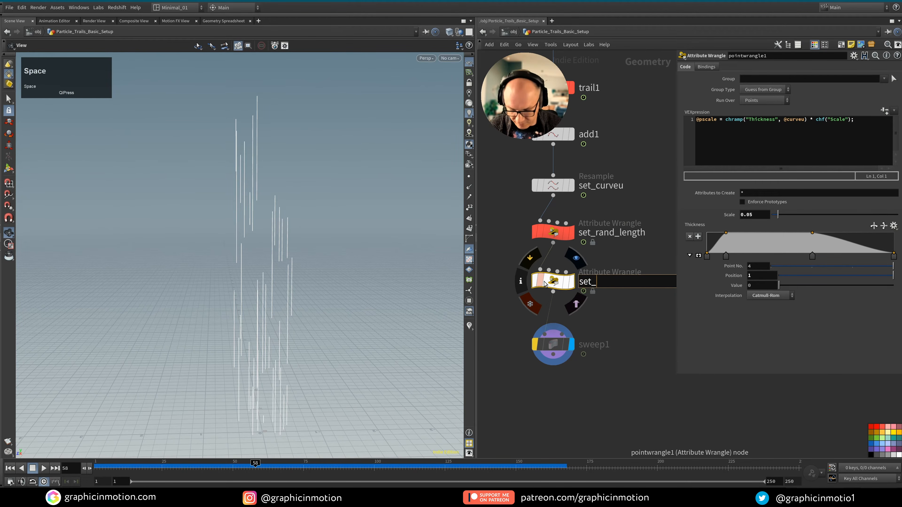
{"action": "type", "text": "_pscale"}
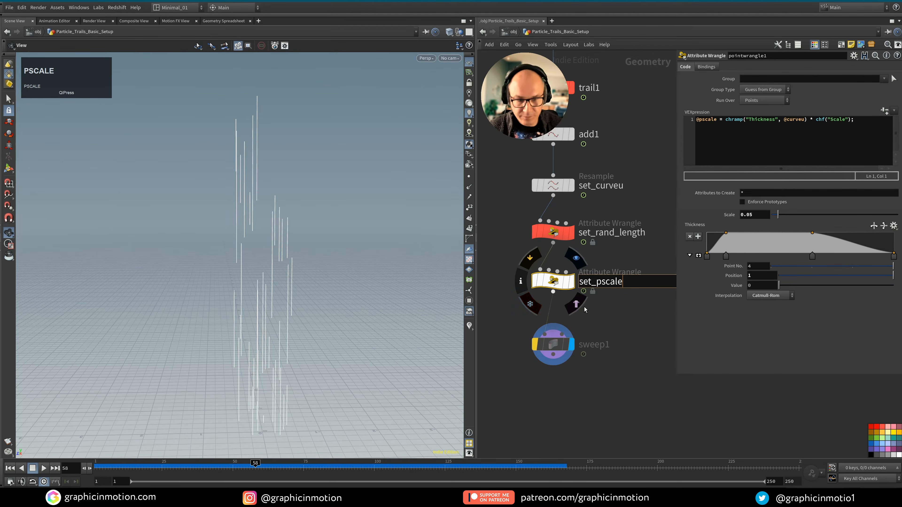
{"action": "left_click", "coordinate": [599, 325]}
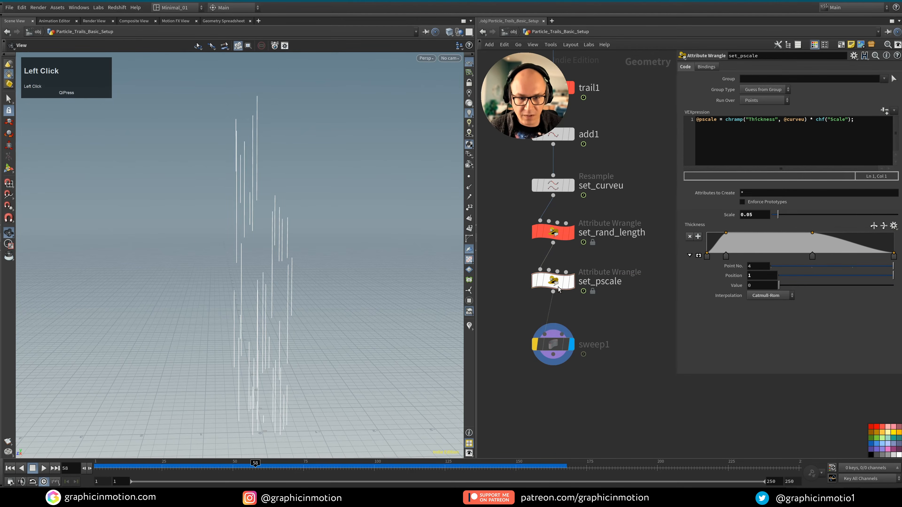
{"action": "left_click", "coordinate": [880, 428]}
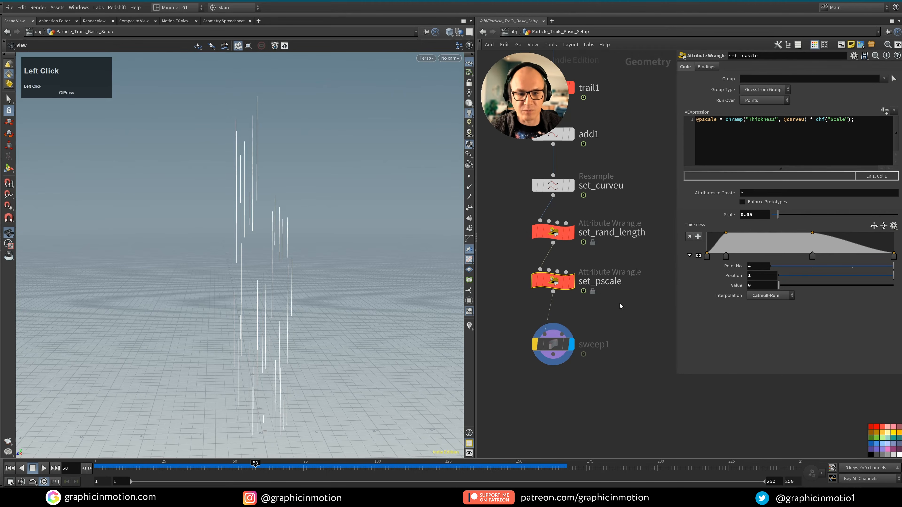
Re-enable the bypassed sweep1 node and set the Scale of set_pscale to 0.2.
{"action": "middle_click_drag", "start_coordinate": [576, 249], "coordinate": [585, 275]}
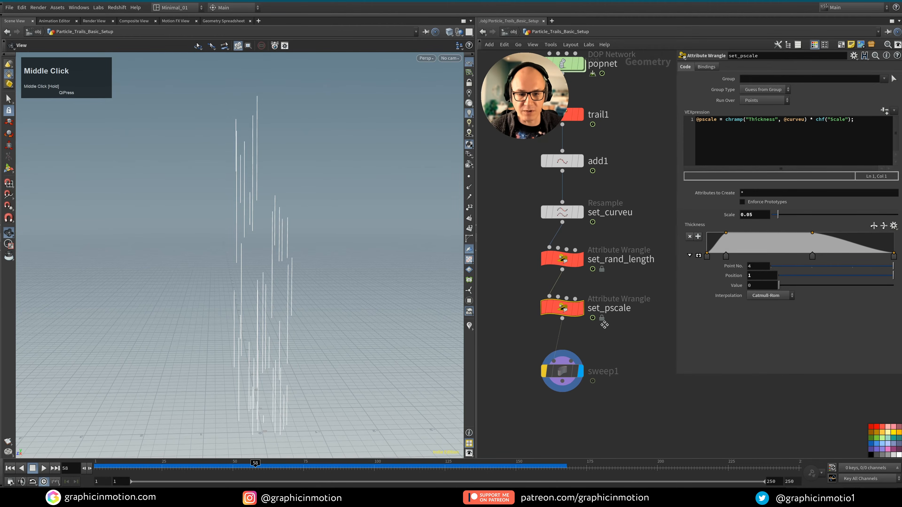
{"action": "middle_click_drag", "start_coordinate": [605, 324], "coordinate": [601, 296]}
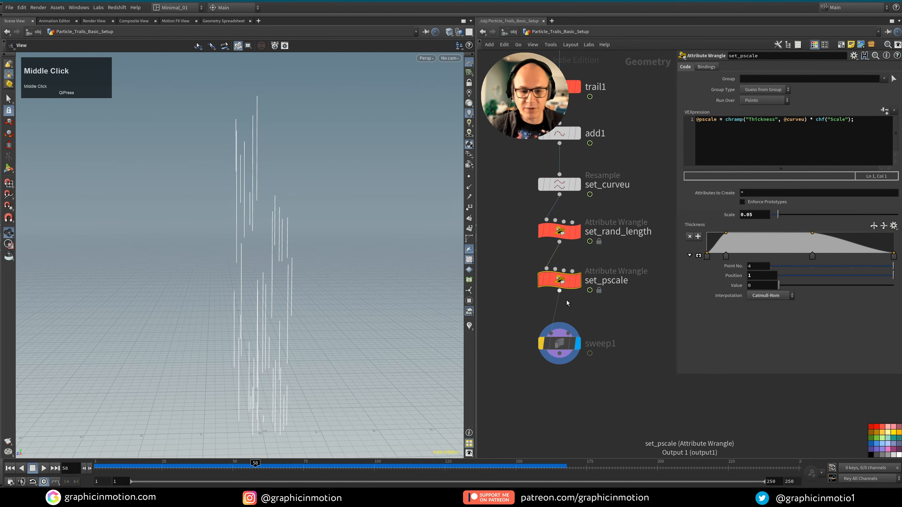
{"action": "left_click", "coordinate": [541, 342]}
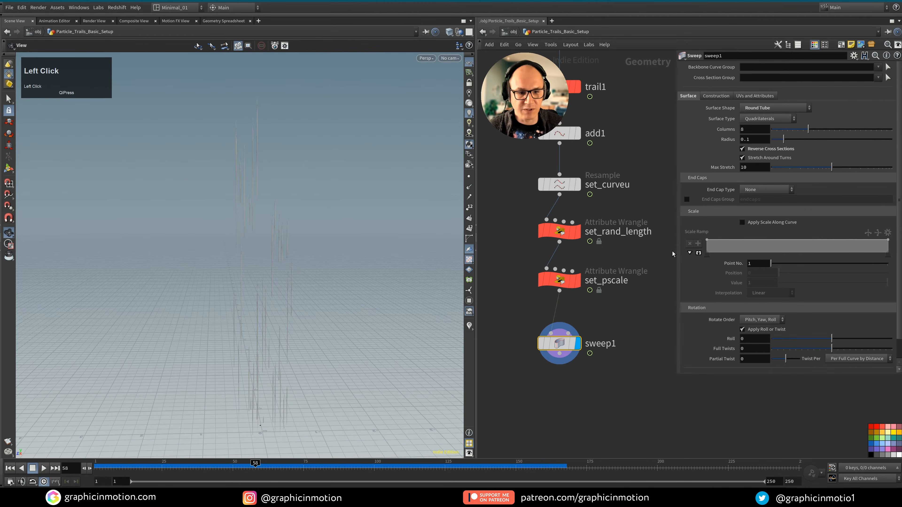
{"action": "left_click", "coordinate": [559, 280]}
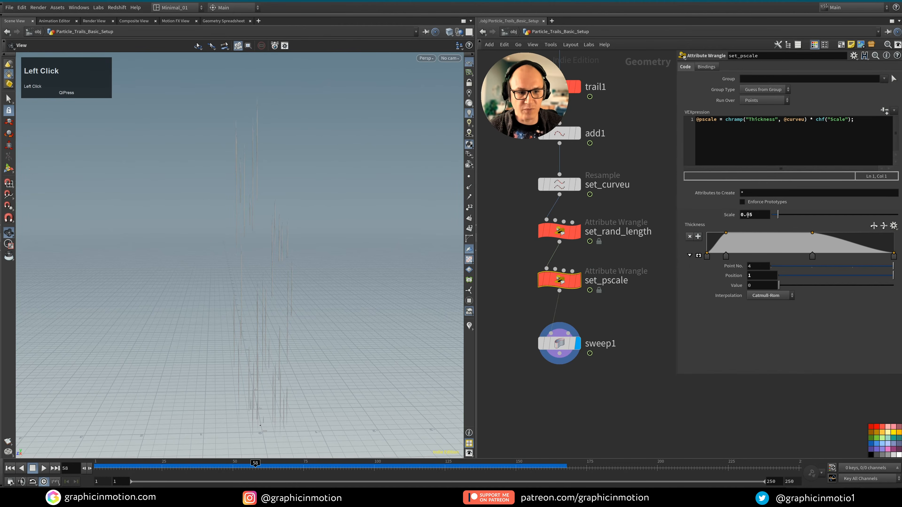
{"action": "type", "text": "2"}
{"action": "key", "text": "Return"}
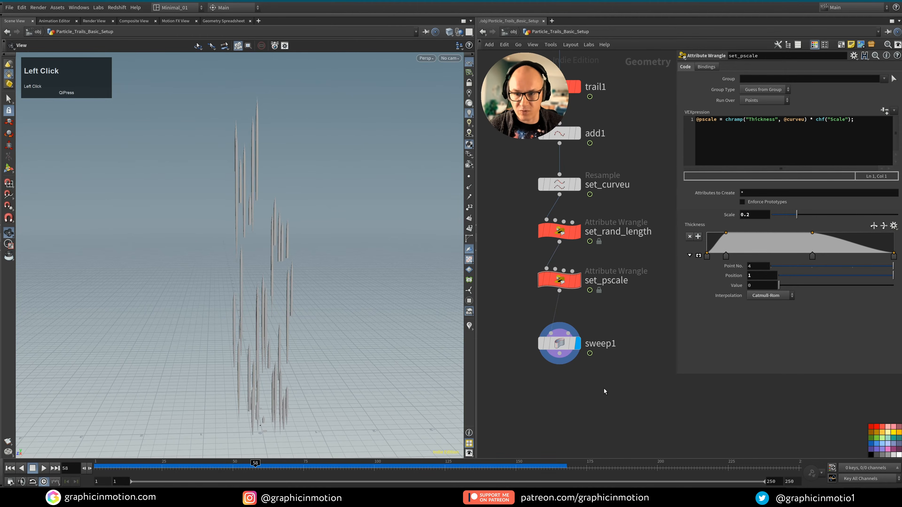
Go to frame 119 and examine the tapered shape of the swept tubes up close.
{"action": "left_click_drag", "start_coordinate": [256, 463], "coordinate": [428, 468]}
{"action": "right_click_drag", "start_coordinate": [307, 337], "coordinate": [429, 338], "text": "alt"}
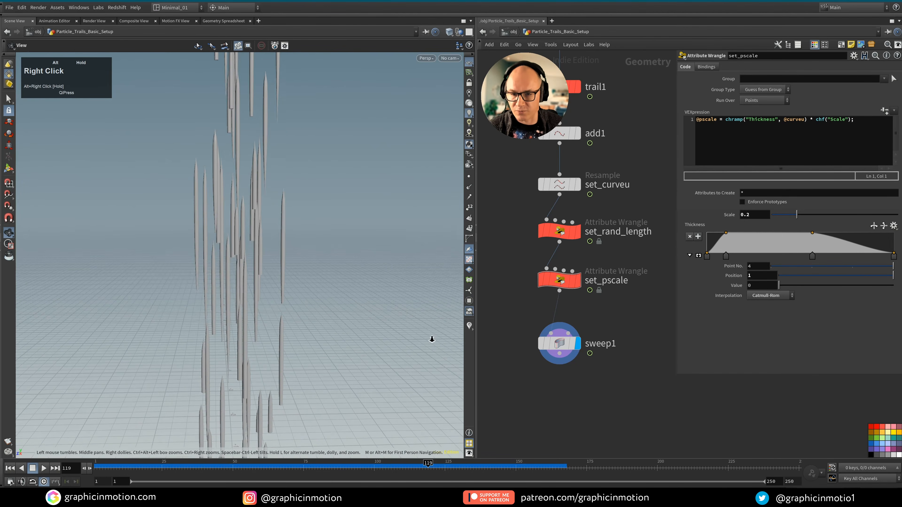
{"action": "middle_click_drag", "start_coordinate": [428, 339], "coordinate": [264, 312], "text": "alt"}
{"action": "right_click_drag", "start_coordinate": [263, 312], "coordinate": [317, 338], "text": "alt"}
{"action": "middle_click_drag", "start_coordinate": [317, 338], "coordinate": [297, 298], "text": "alt"}
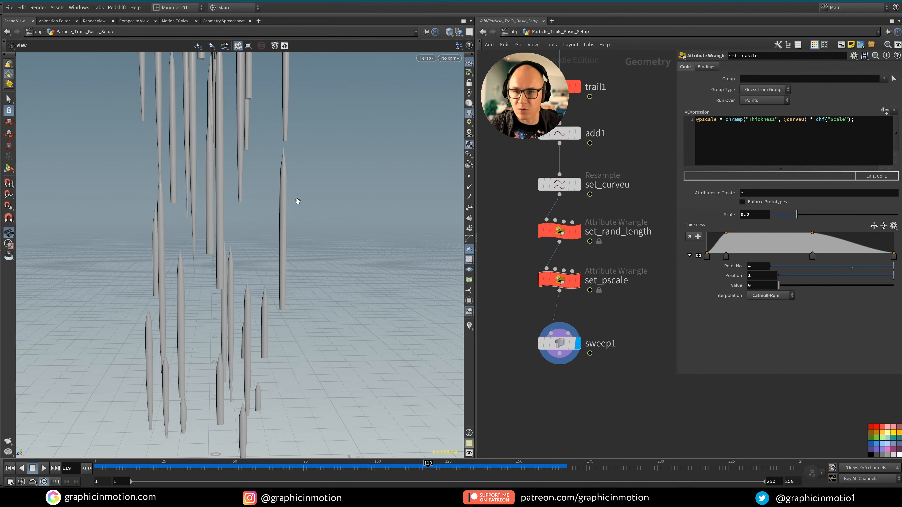
Review the settings of add1, set_curveu and set_rand_length, displaying the outputs of add1 and set_rand_length in the viewport.
{"action": "mouse_move", "coordinate": [563, 187]}
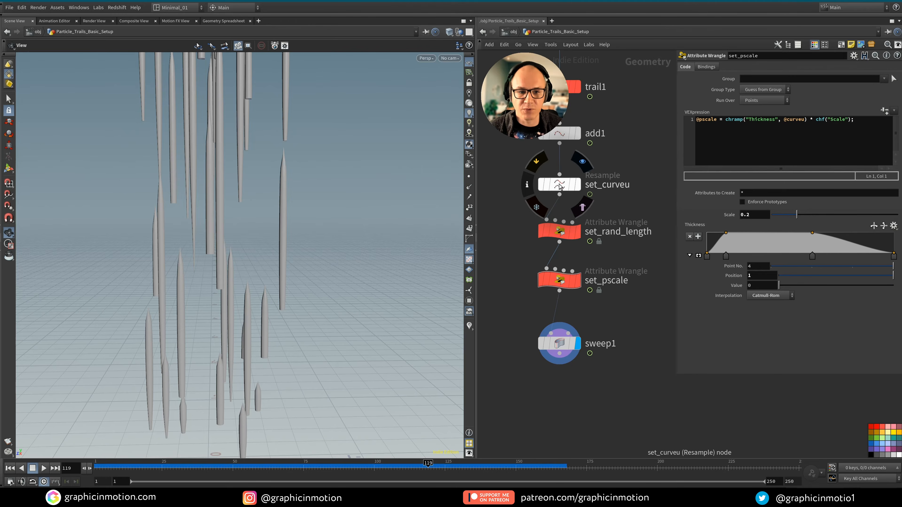
{"action": "left_click", "coordinate": [563, 187]}
{"action": "left_click", "coordinate": [562, 133]}
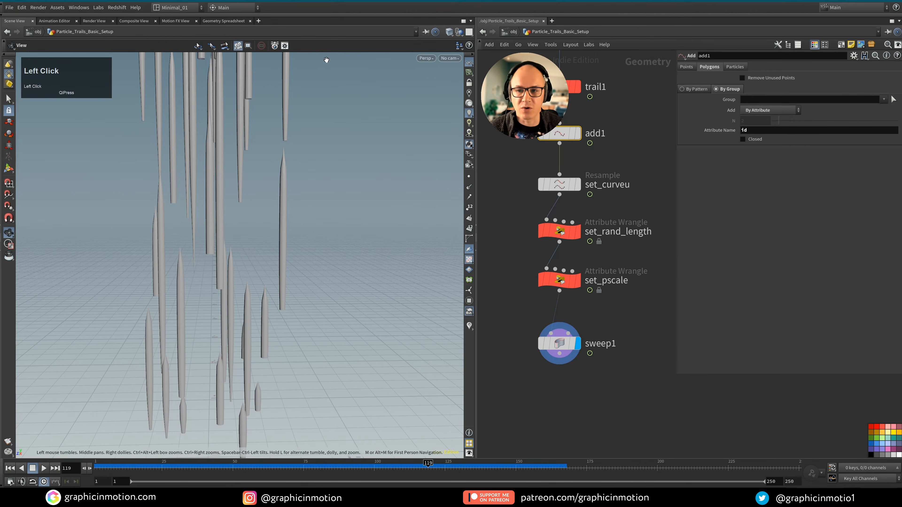
{"action": "left_click", "coordinate": [577, 140]}
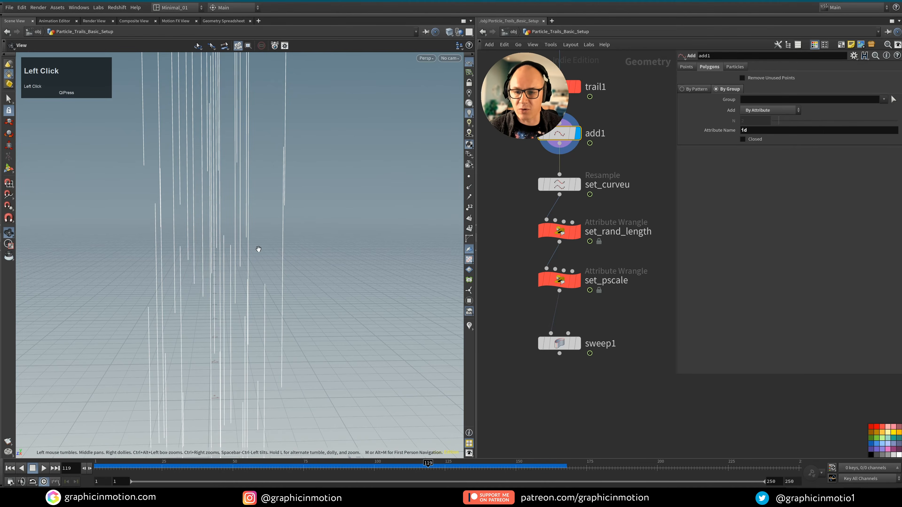
{"action": "left_click", "coordinate": [564, 187]}
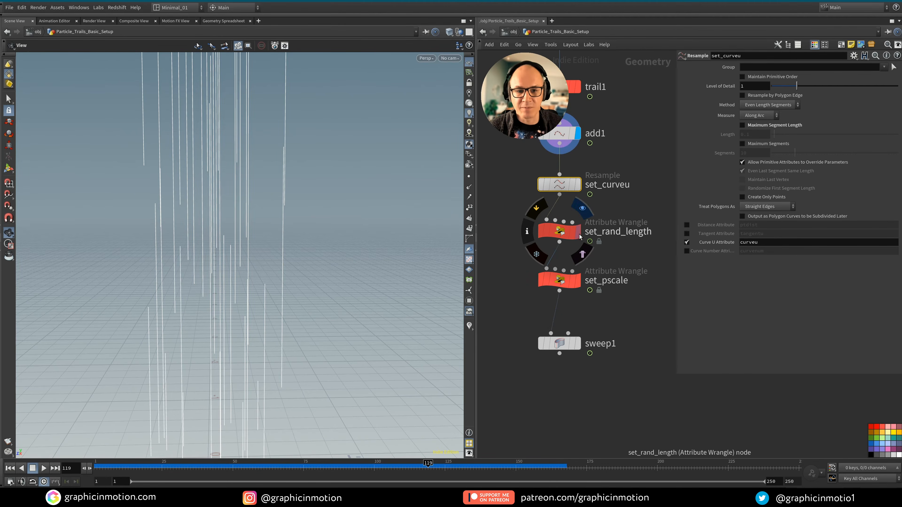
{"action": "left_click", "coordinate": [559, 235]}
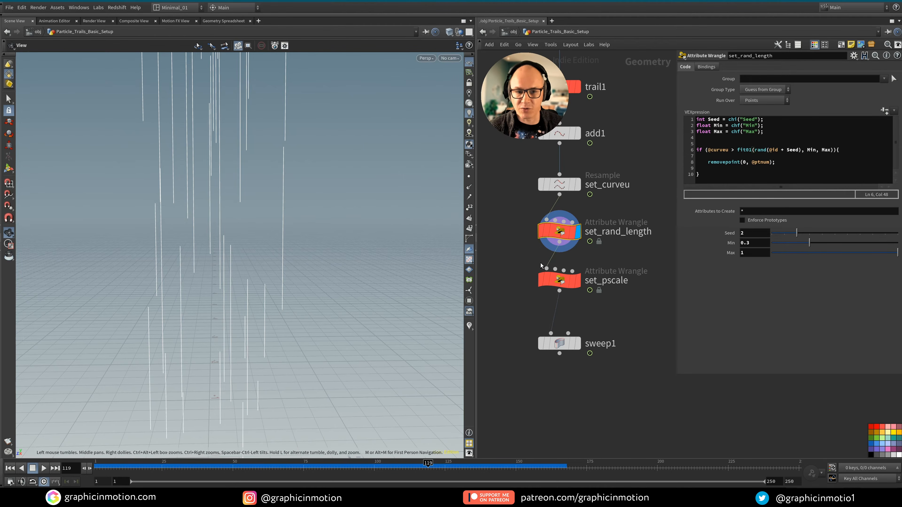
Open the node info of set_pscale to examine its point attributes.
{"action": "left_click", "coordinate": [539, 281]}
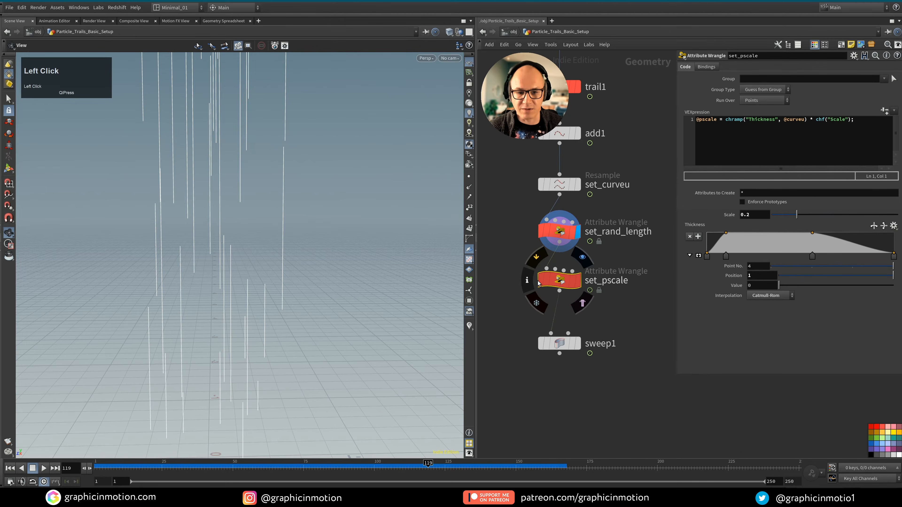
{"action": "left_click", "coordinate": [527, 280]}
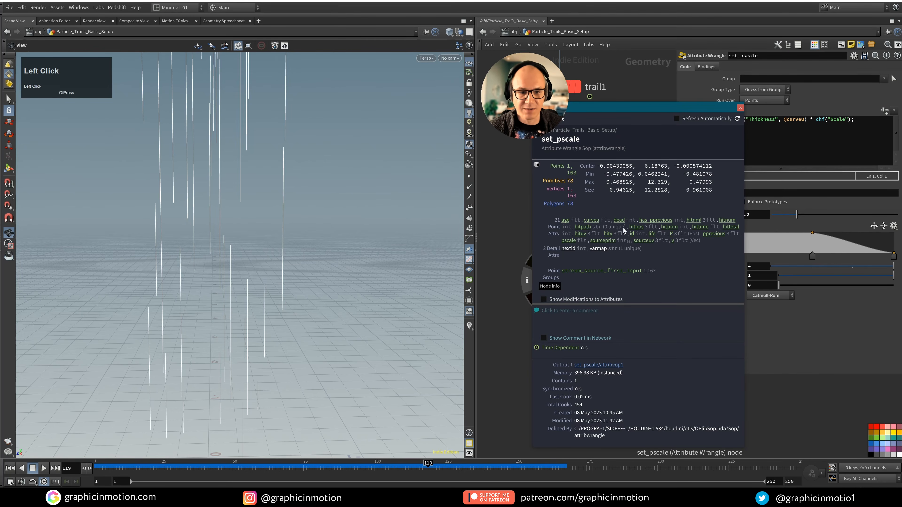
Visualize the curveu point attribute as colours on the trail curves in the viewport.
{"action": "left_click", "coordinate": [592, 221]}
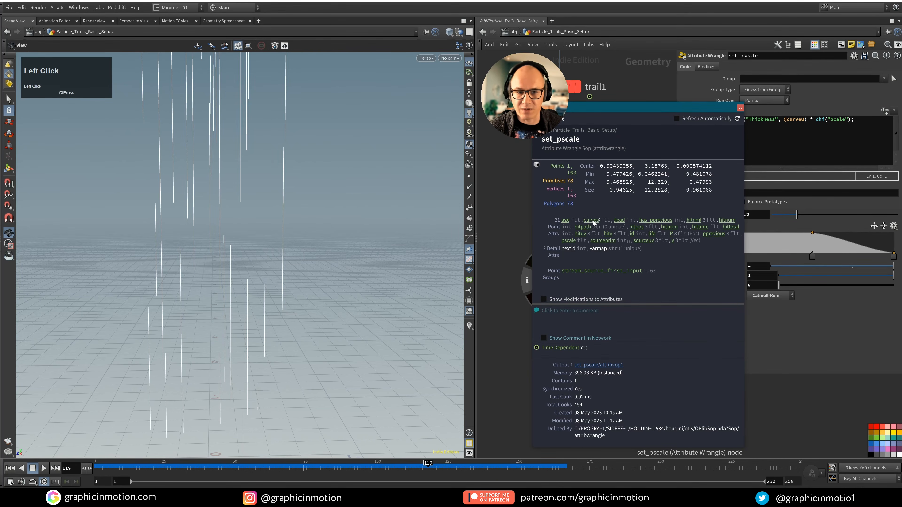
{"action": "left_click", "coordinate": [469, 326]}
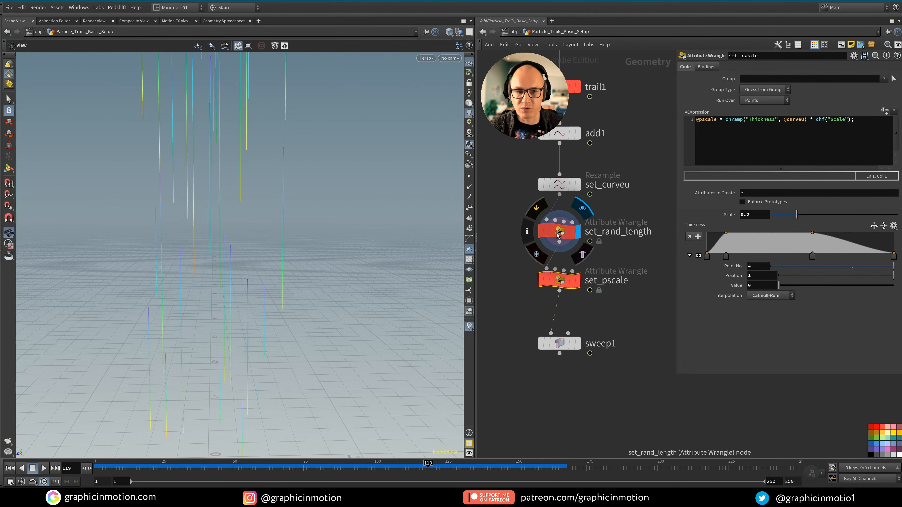
{"action": "left_click", "coordinate": [592, 241]}
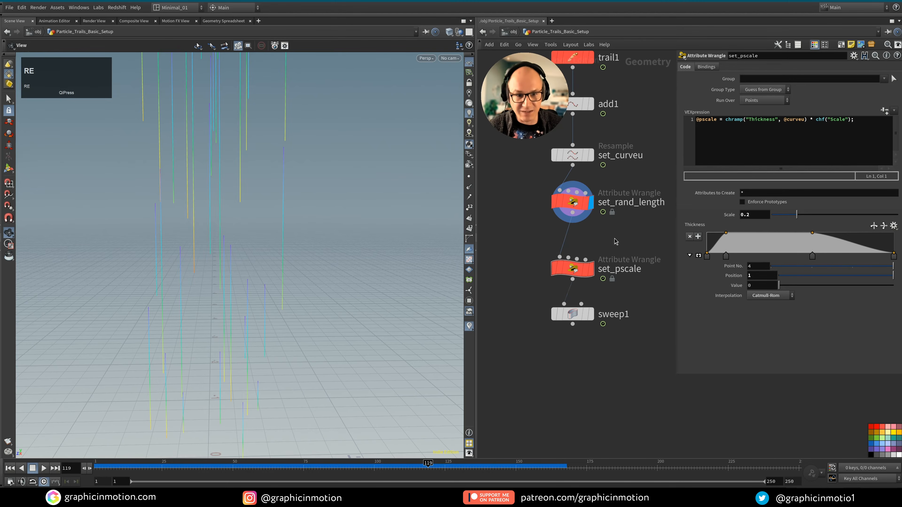
Insert a Resample node between set_rand_length and set_pscale.
{"action": "key", "text": "Tab"}
{"action": "type", "text": "re"}
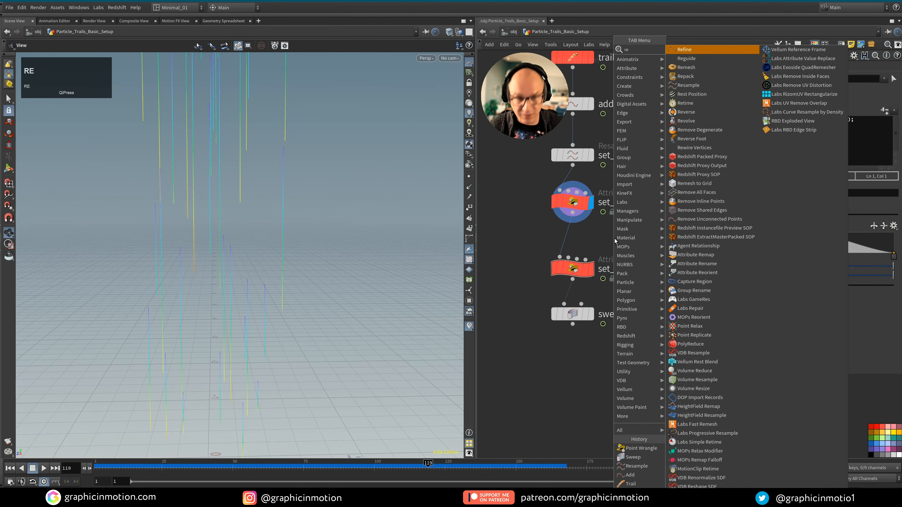
{"action": "type", "text": "sa"}
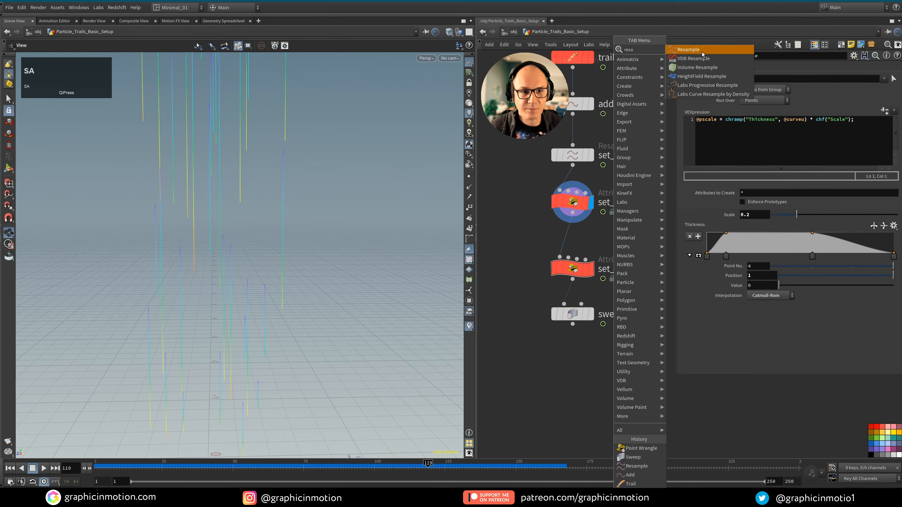
{"action": "left_click", "coordinate": [688, 50]}
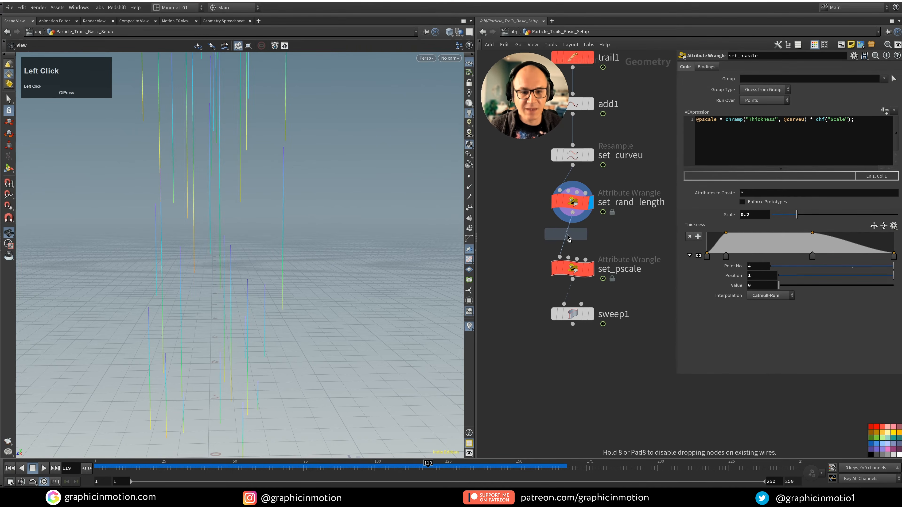
{"action": "left_click", "coordinate": [583, 249]}
{"action": "left_click_drag", "start_coordinate": [583, 252], "coordinate": [582, 251]}
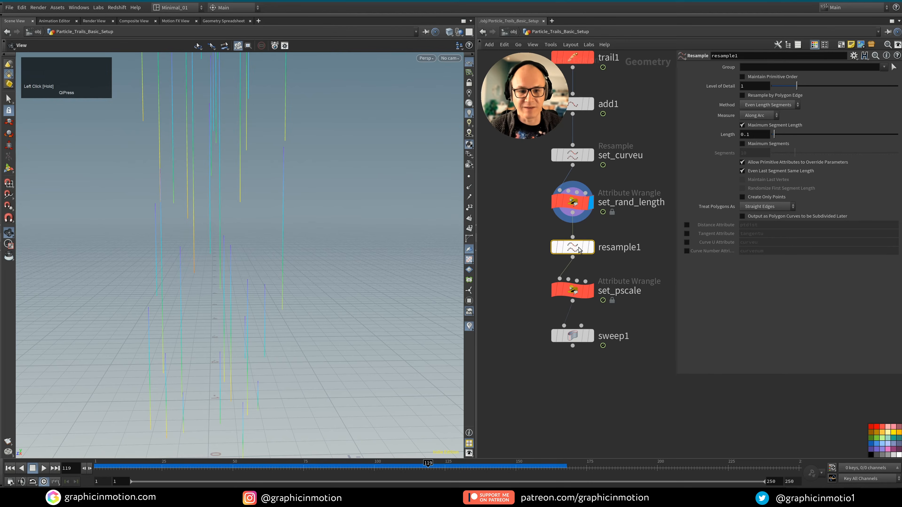
Enable the Curve U Attribute on resample1, name it curveu1, and compare it with the attribute settings of set_curveu.
{"action": "left_click", "coordinate": [590, 252]}
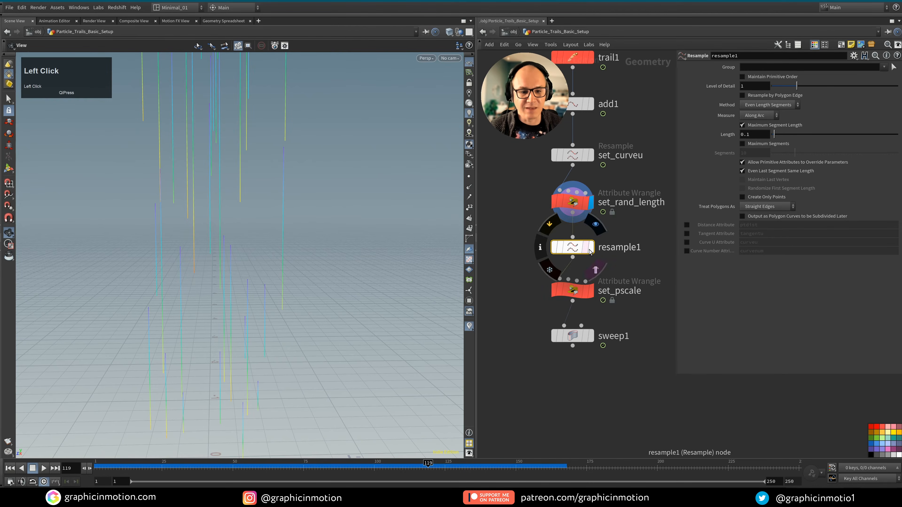
{"action": "left_click", "coordinate": [687, 243]}
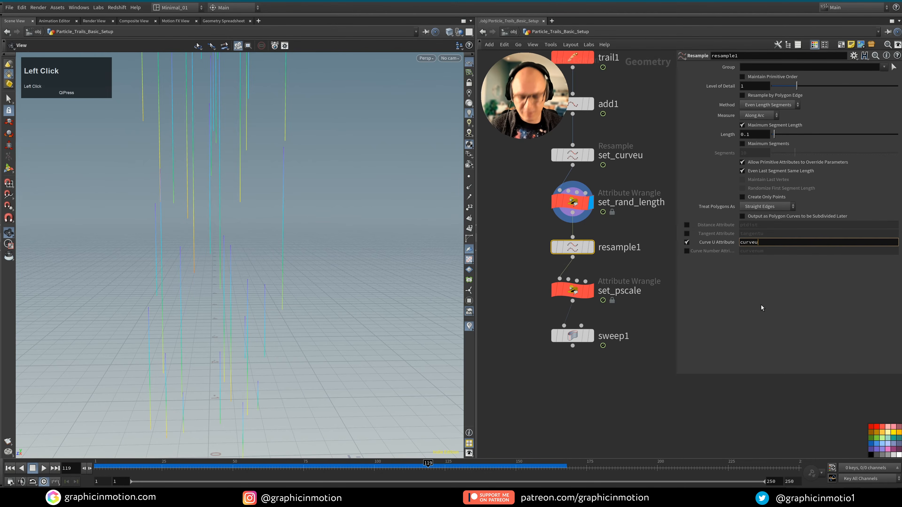
{"action": "type", "text": "1"}
{"action": "left_click", "coordinate": [786, 388]}
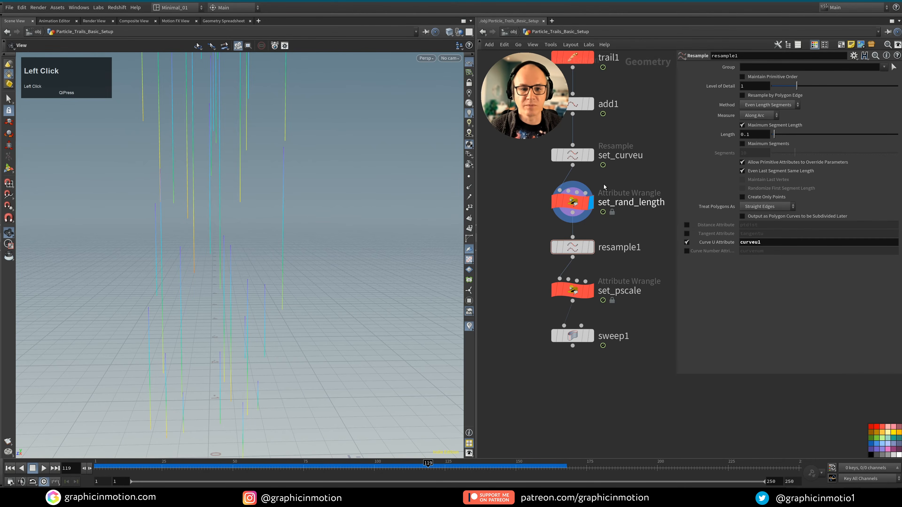
{"action": "left_click", "coordinate": [582, 159]}
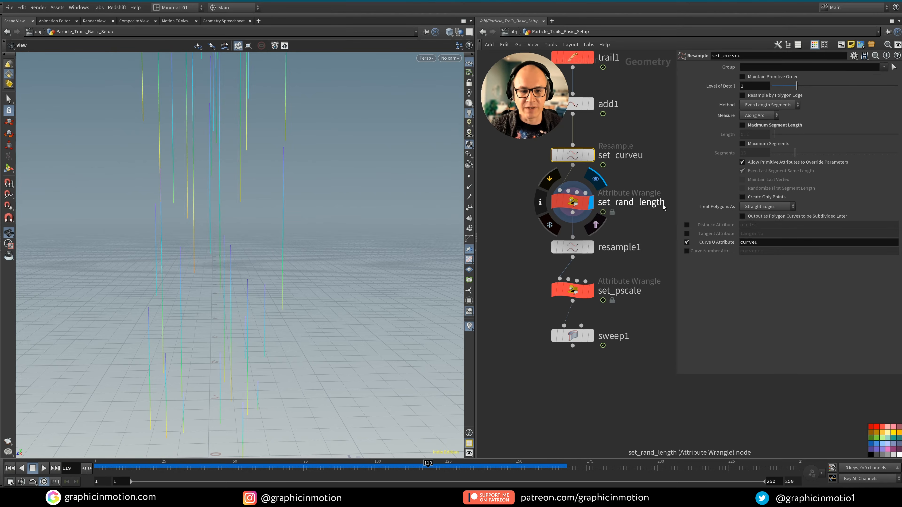
{"action": "left_click", "coordinate": [574, 250]}
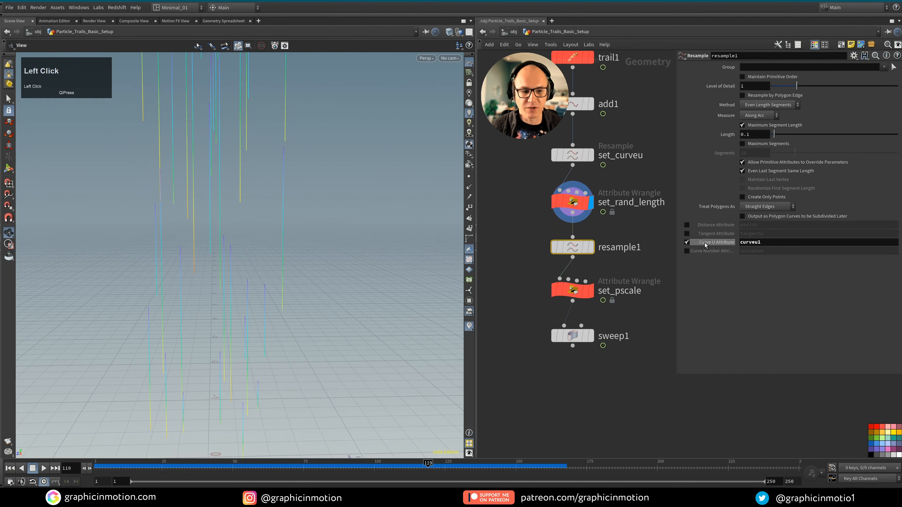
{"action": "double_click", "coordinate": [572, 291]}
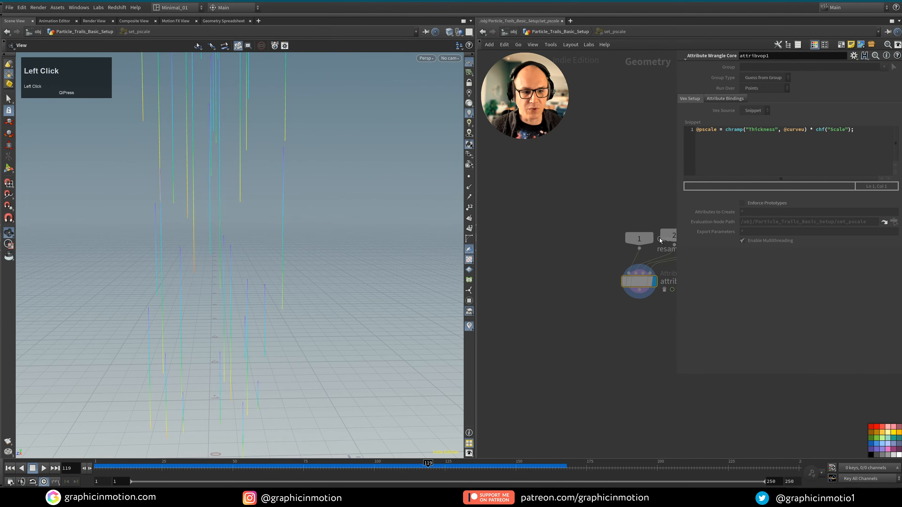
{"action": "key", "text": "u"}
{"action": "left_click", "coordinate": [573, 289]}
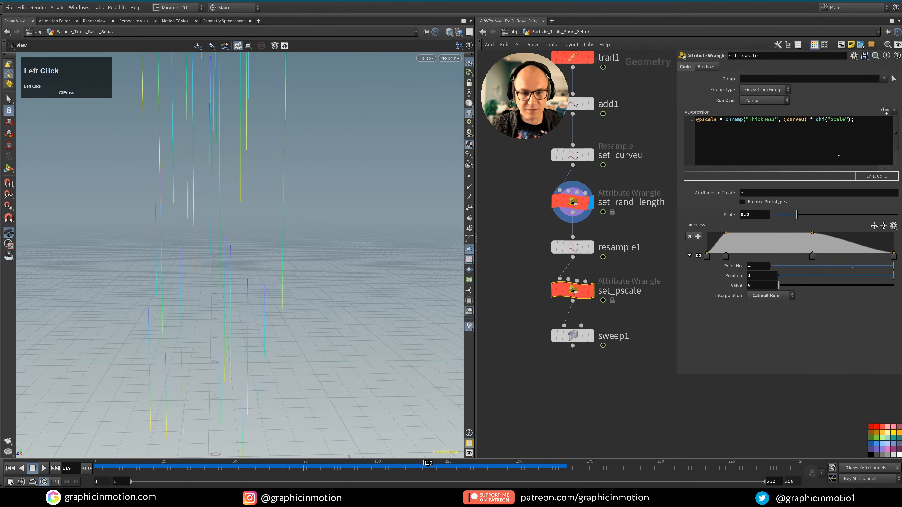
{"action": "left_click", "coordinate": [804, 121]}
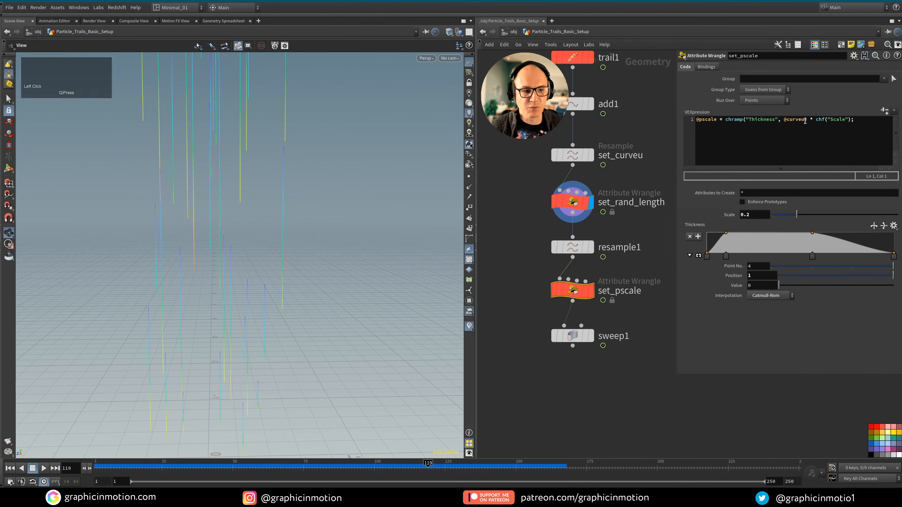
{"action": "type", "text": "1"}
{"action": "left_click", "coordinate": [594, 362]}
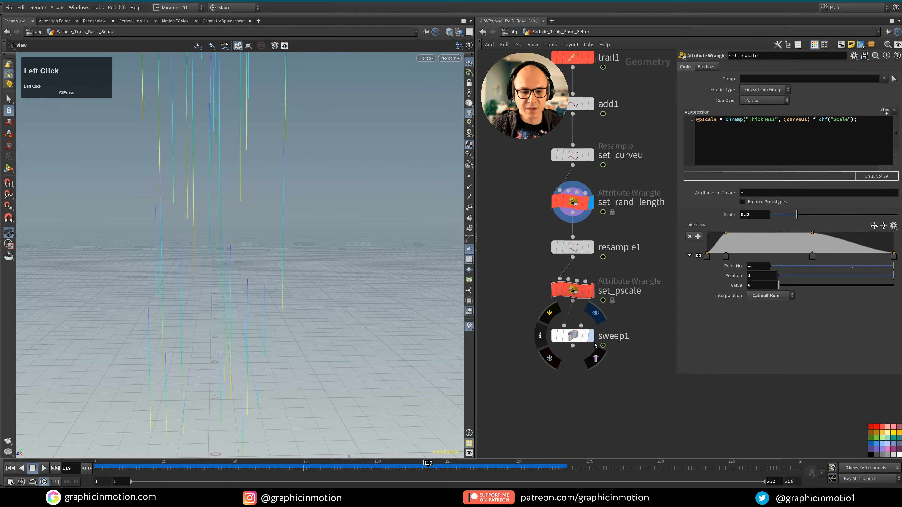
{"action": "left_click", "coordinate": [590, 336]}
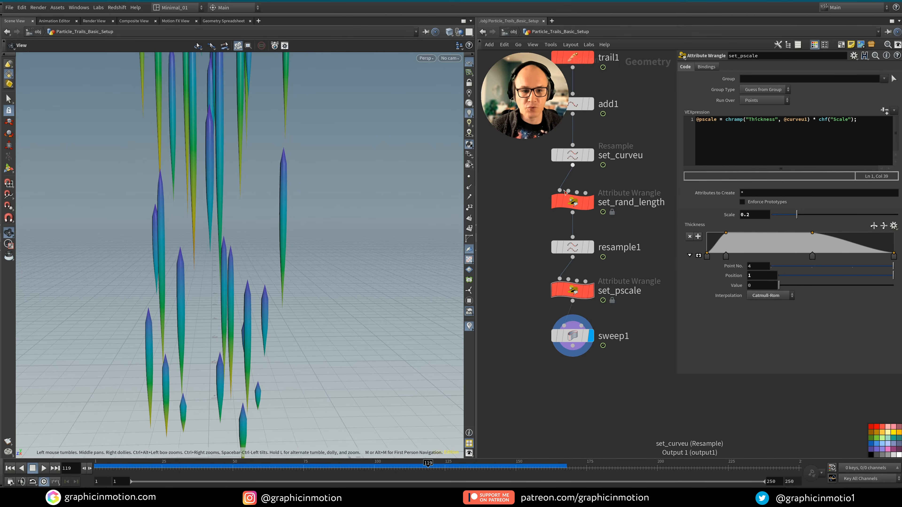
{"action": "left_click", "coordinate": [578, 342]}
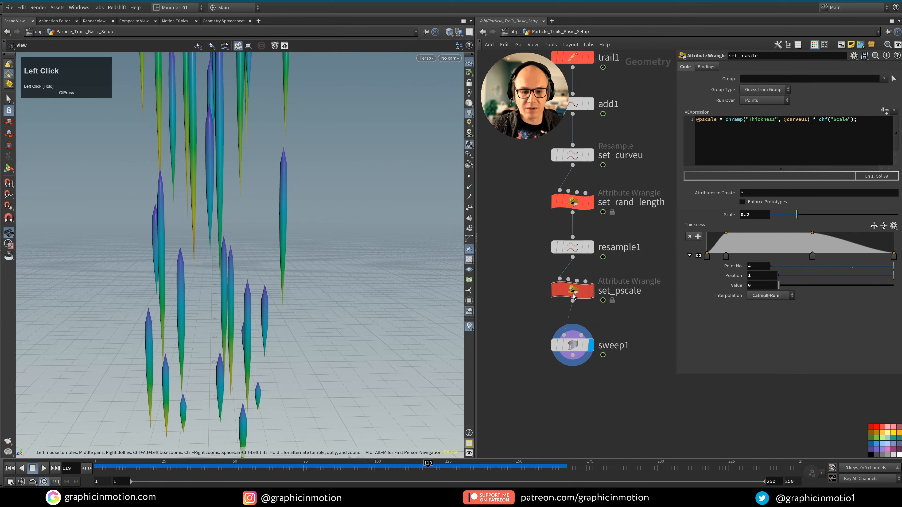
{"action": "mouse_move", "coordinate": [578, 298]}
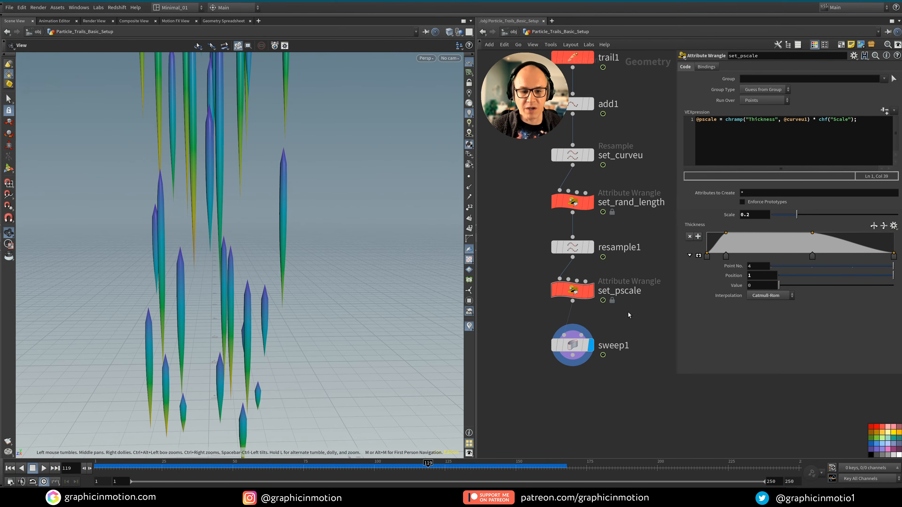
{"action": "left_click", "coordinate": [805, 119]}
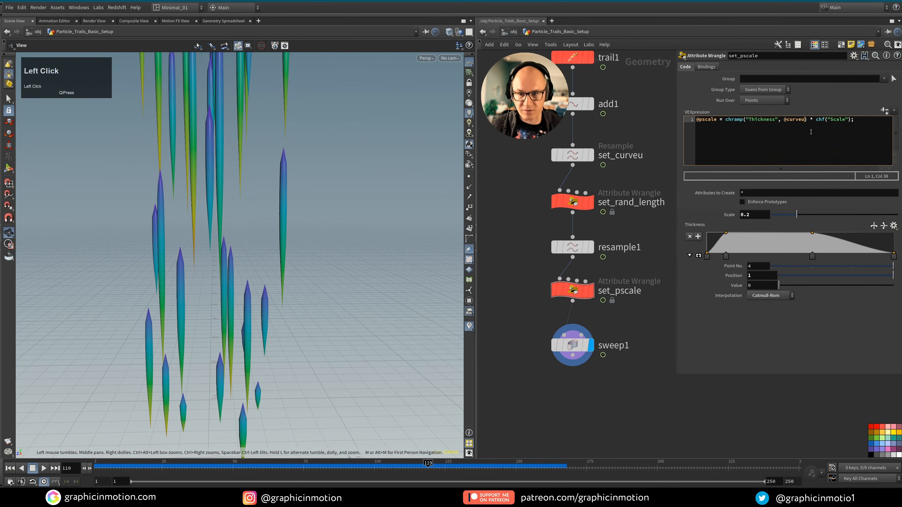
{"action": "left_click", "coordinate": [639, 182]}
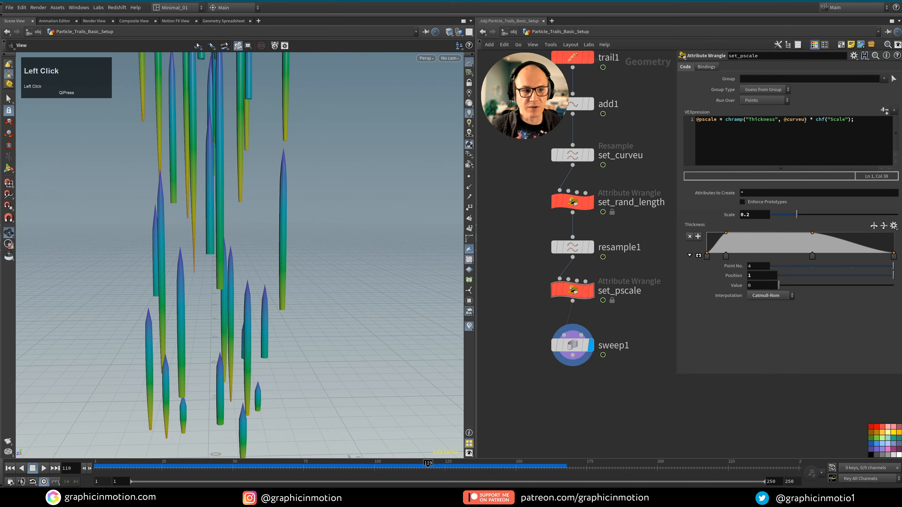
{"action": "type", "text": "1"}
{"action": "left_click", "coordinate": [529, 263]}
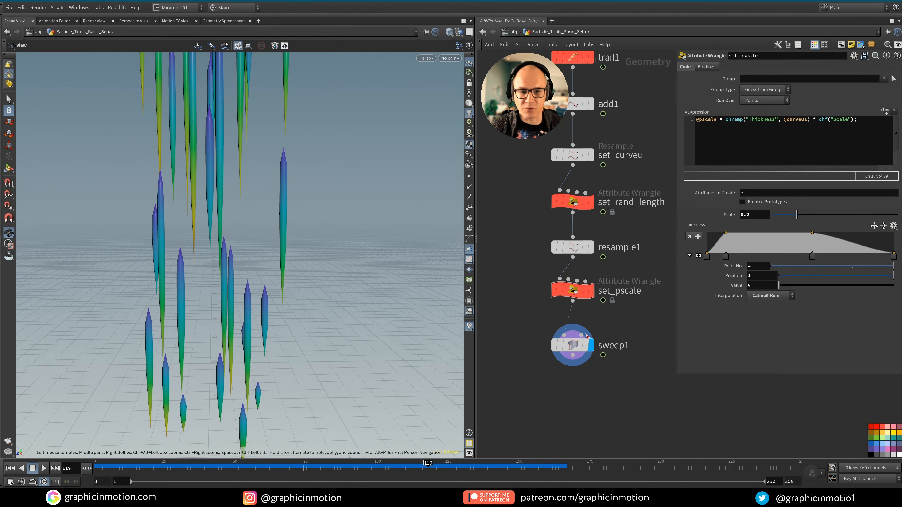
Turn off the attribute colour visualization and set the Scale of set_pscale to 0.05.
{"action": "left_click", "coordinate": [469, 330]}
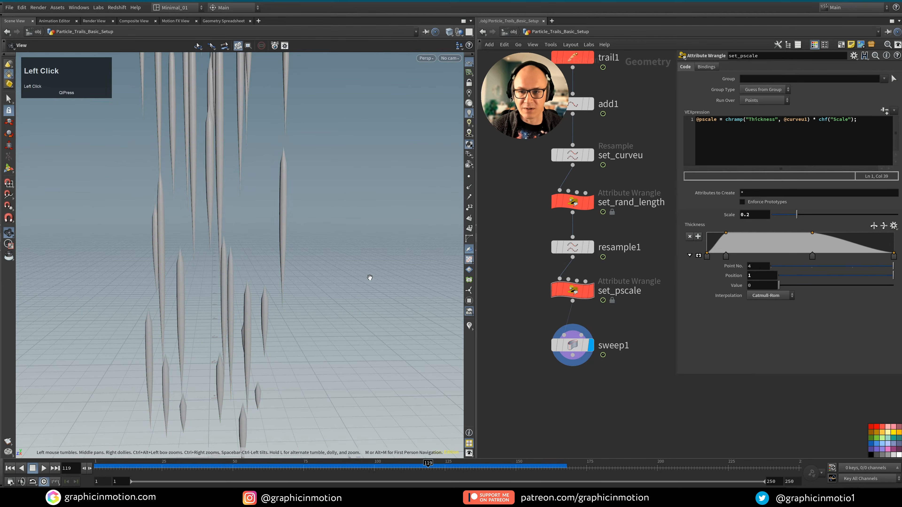
{"action": "left_click", "coordinate": [755, 215]}
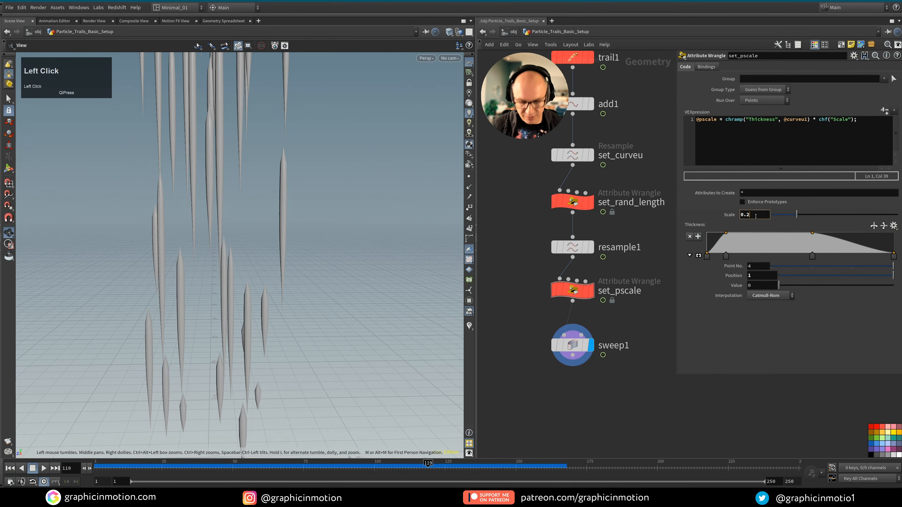
{"action": "type", "text": "05"}
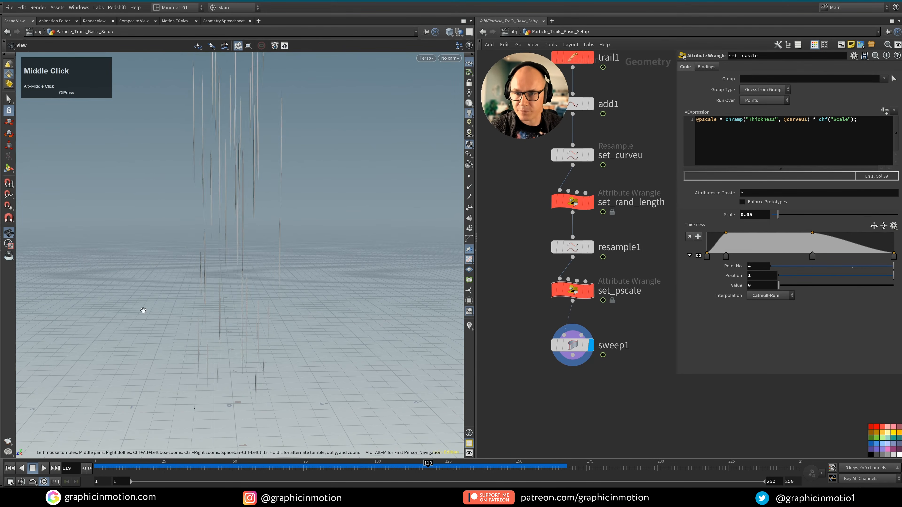
Play the simulation from the first frame to review the thin tapered trails, and stop the playback.
{"action": "middle_click_drag", "start_coordinate": [639, 128], "coordinate": [631, 164]}
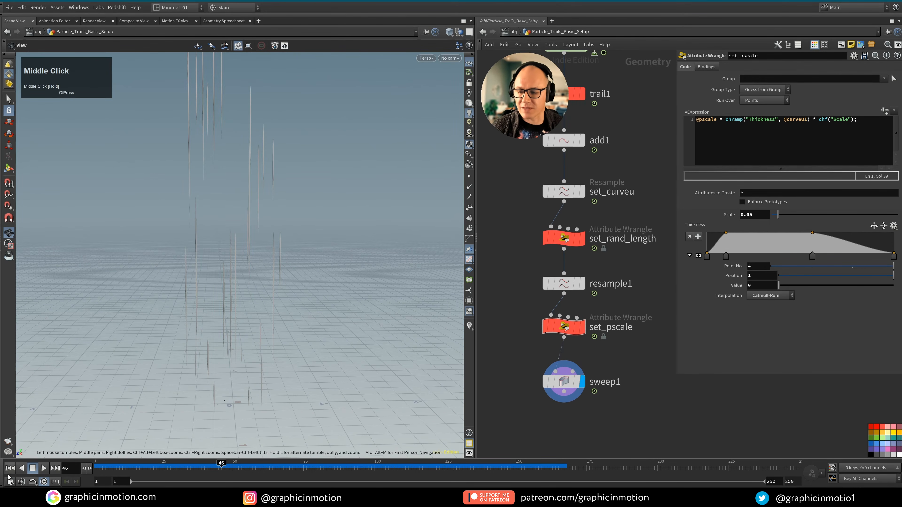
{"action": "left_click", "coordinate": [10, 468]}
{"action": "left_click", "coordinate": [44, 468]}
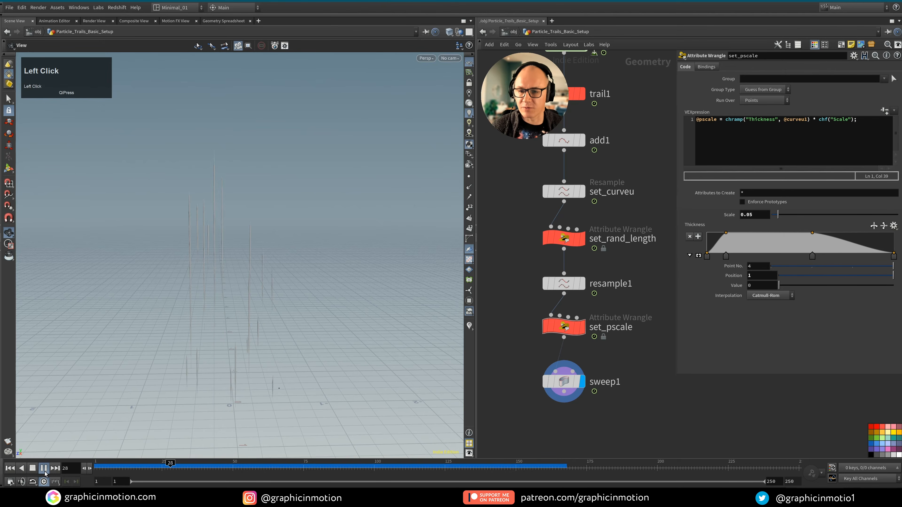
{"action": "left_click", "coordinate": [44, 469]}
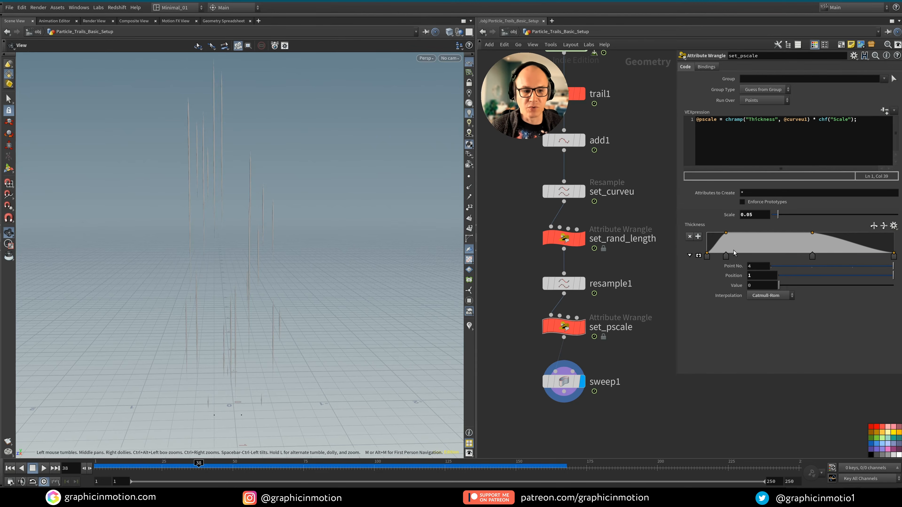
Move sweep1 and set_pscale further down the node chain and display the output of resample1.
{"action": "left_click_drag", "start_coordinate": [564, 381], "coordinate": [564, 405]}
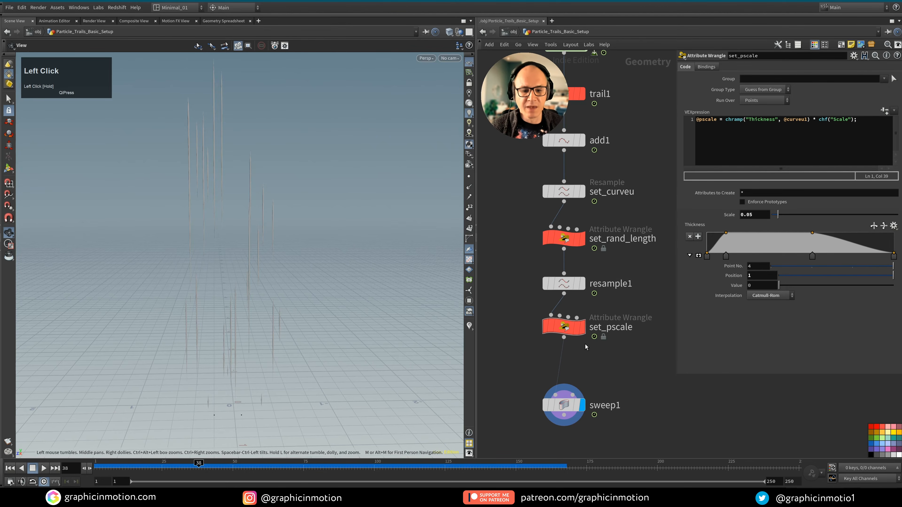
{"action": "left_click_drag", "start_coordinate": [566, 328], "coordinate": [566, 332]}
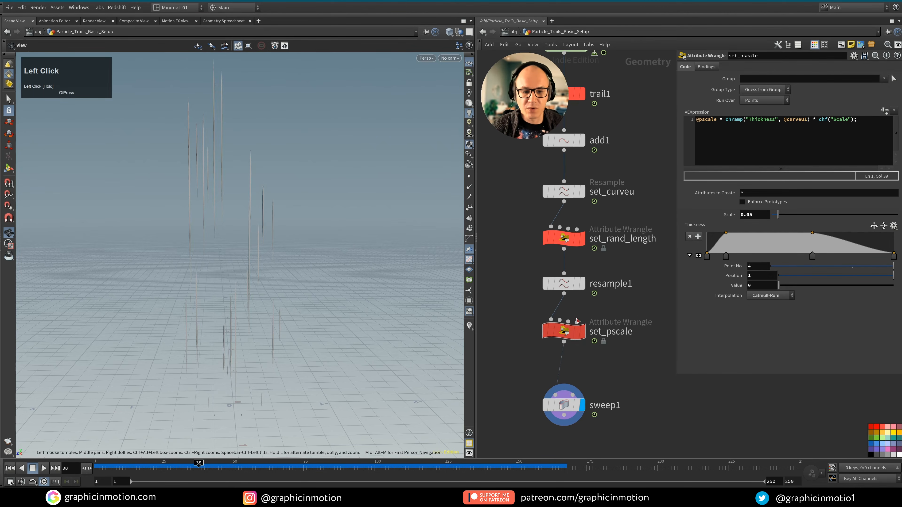
{"action": "left_click", "coordinate": [575, 284]}
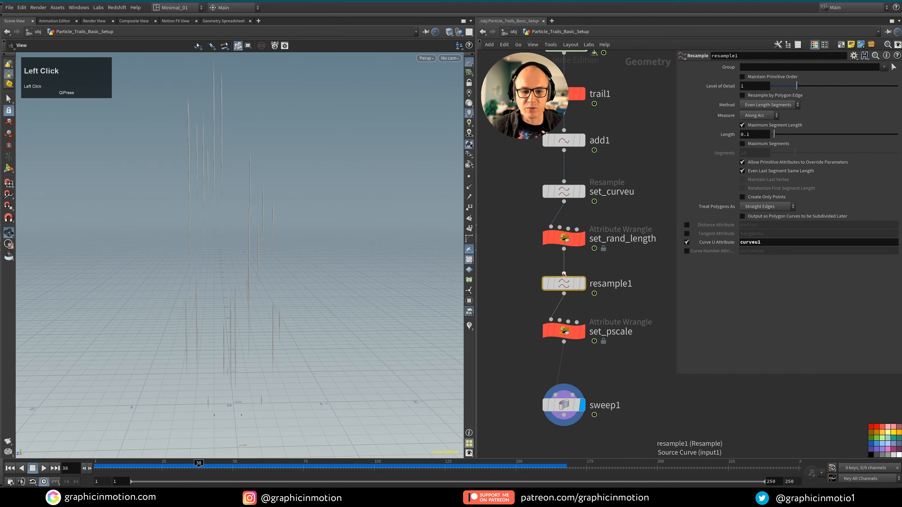
{"action": "left_click", "coordinate": [583, 284]}
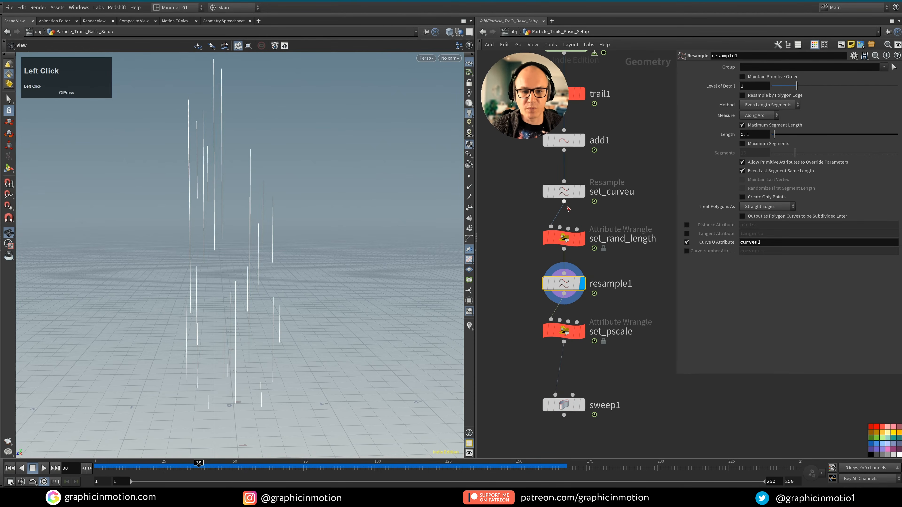
Compare the settings of set_curveu and resample1, and show the points of the resampled curves in the viewport.
{"action": "left_click", "coordinate": [567, 196]}
{"action": "mouse_move", "coordinate": [568, 196]}
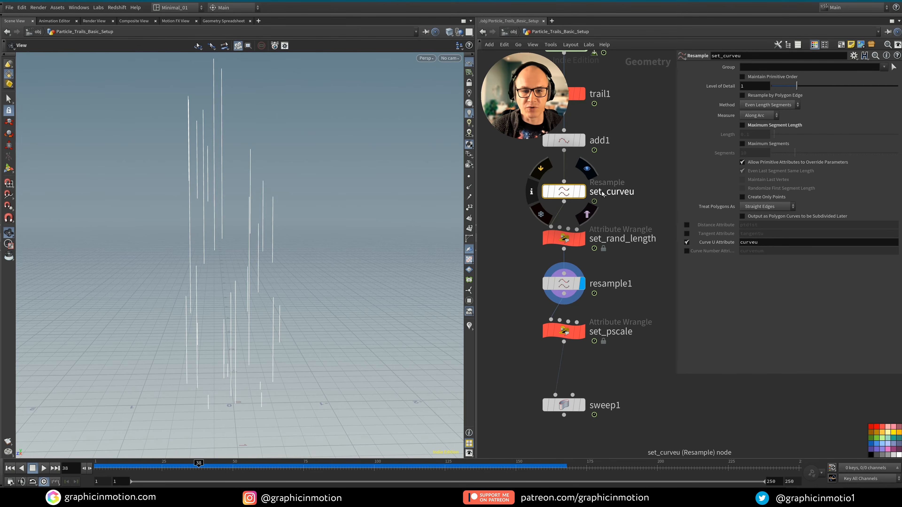
{"action": "left_click", "coordinate": [568, 284]}
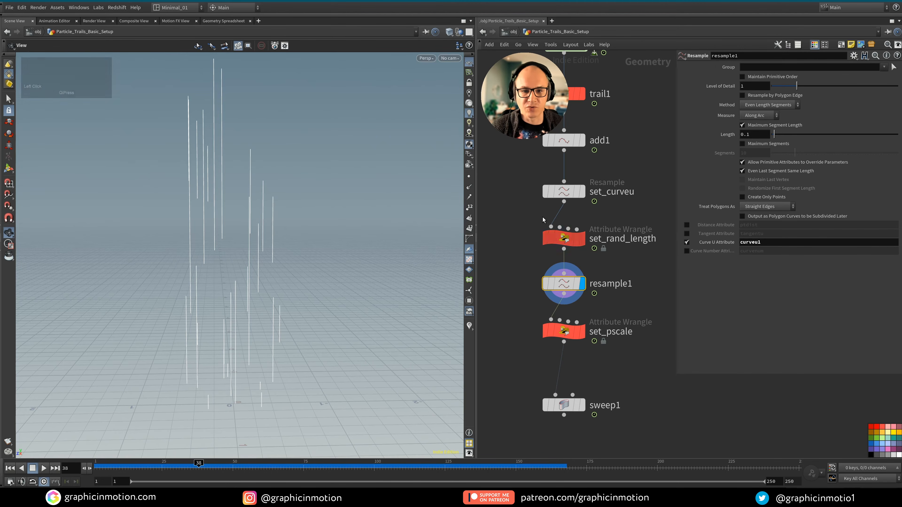
{"action": "left_click", "coordinate": [470, 176]}
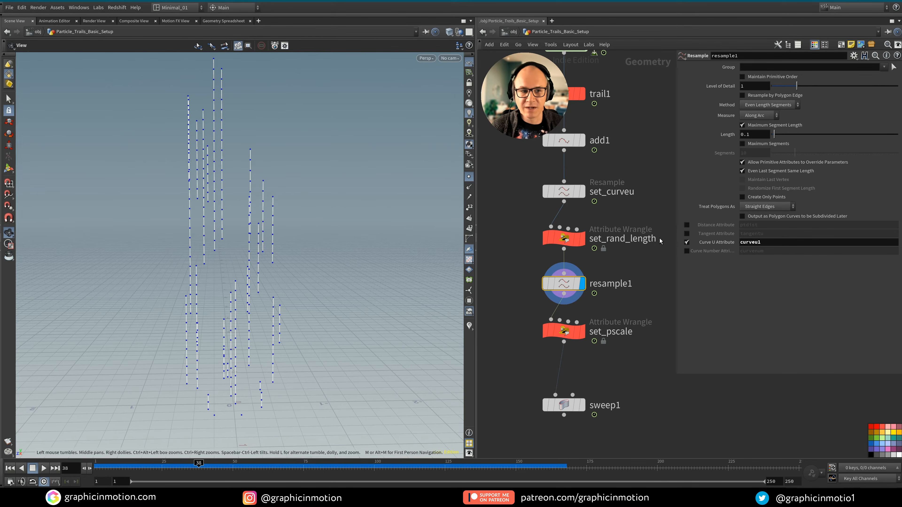
Insert a Point VOP node between set_pscale and sweep1 and display its output.
{"action": "middle_click_drag", "start_coordinate": [623, 372], "coordinate": [634, 289]}
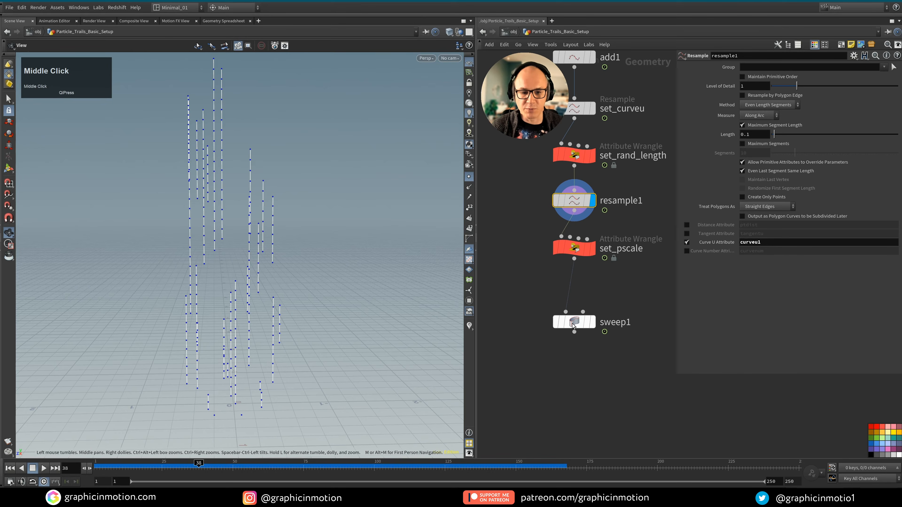
{"action": "left_click_drag", "start_coordinate": [572, 324], "coordinate": [574, 356]}
{"action": "middle_click_drag", "start_coordinate": [594, 282], "coordinate": [595, 299]}
{"action": "left_click", "coordinate": [598, 313]}
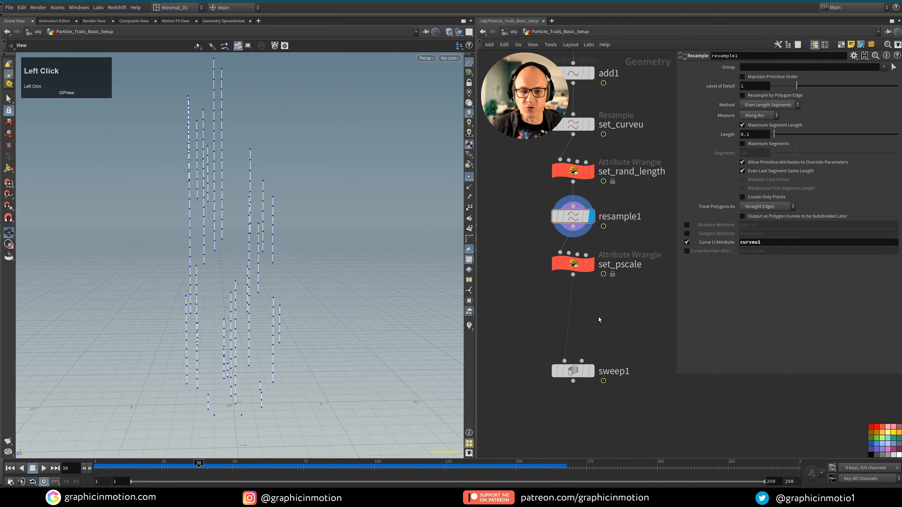
{"action": "key", "text": "Tab"}
{"action": "type", "text": "po vop"}
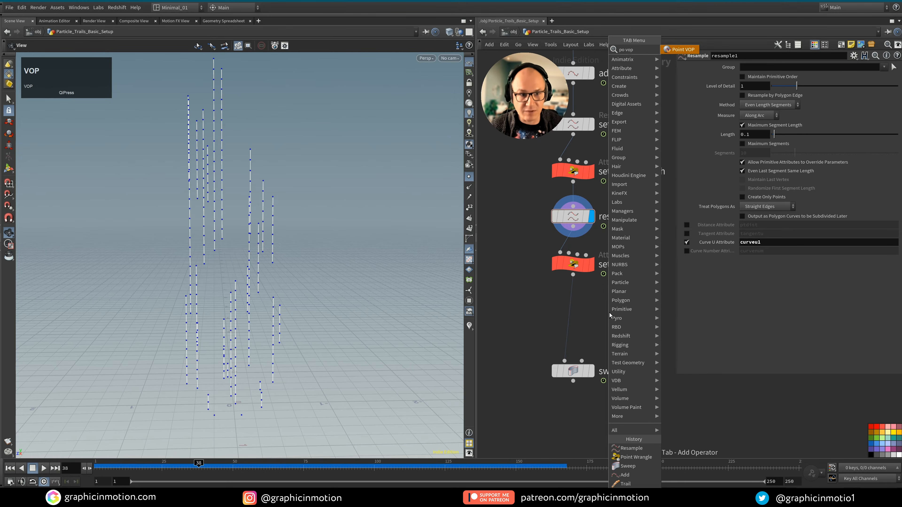
{"action": "key", "text": "Return"}
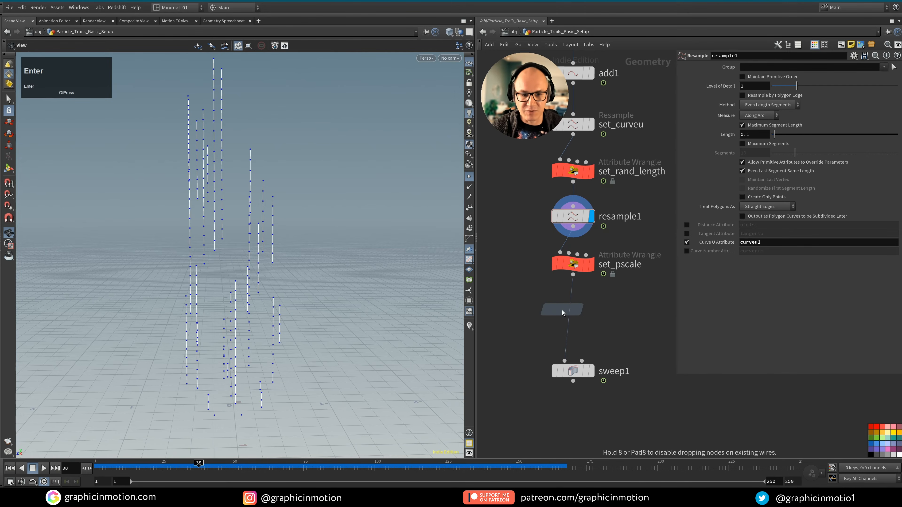
{"action": "left_click", "coordinate": [574, 316]}
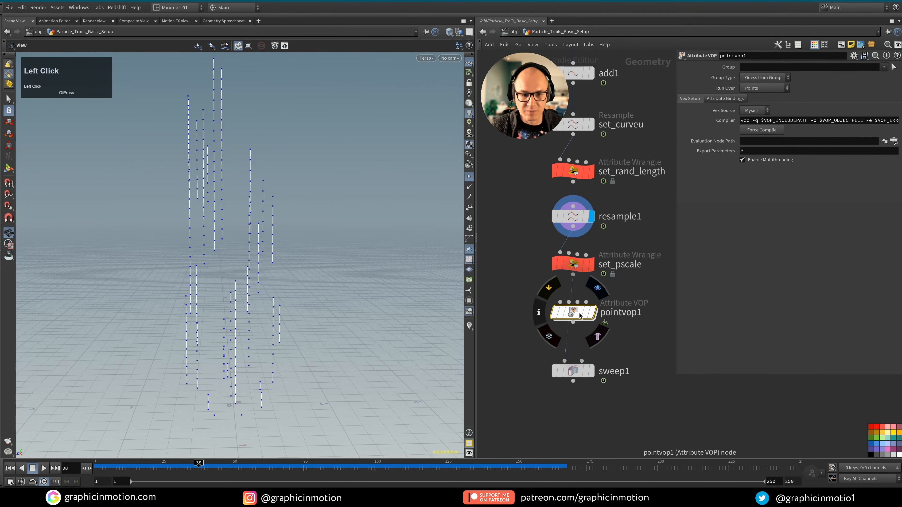
{"action": "left_click", "coordinate": [592, 318]}
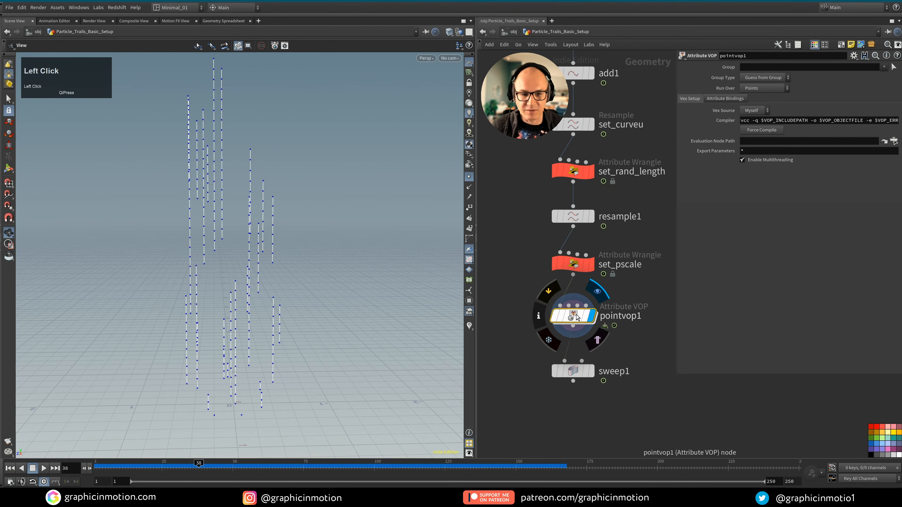
Enter the pointvop1 network and space geometryvopoutput1 away from geometryvopglobal1 to leave room between them.
{"action": "double_click", "coordinate": [574, 316]}
{"action": "middle_click_drag", "start_coordinate": [638, 322], "coordinate": [573, 339]}
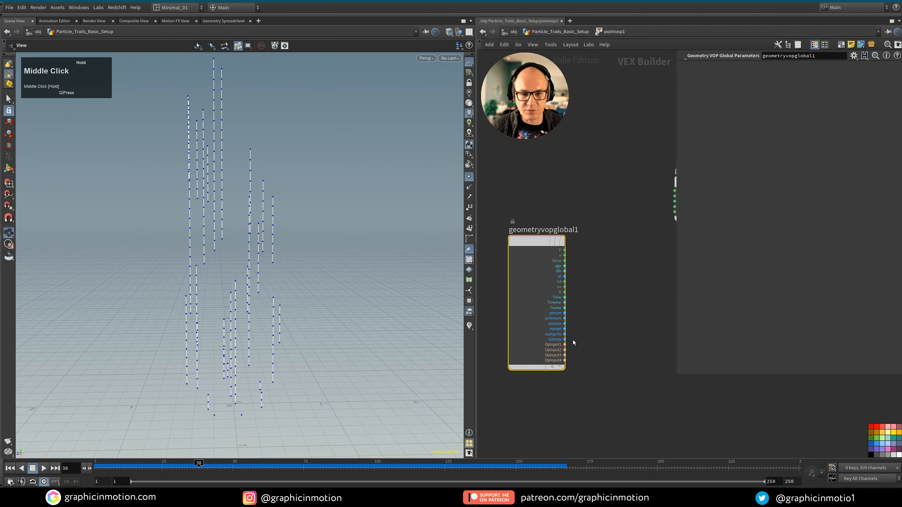
{"action": "left_click_drag", "start_coordinate": [678, 374], "coordinate": [732, 265]}
{"action": "left_click_drag", "start_coordinate": [697, 176], "coordinate": [773, 315]}
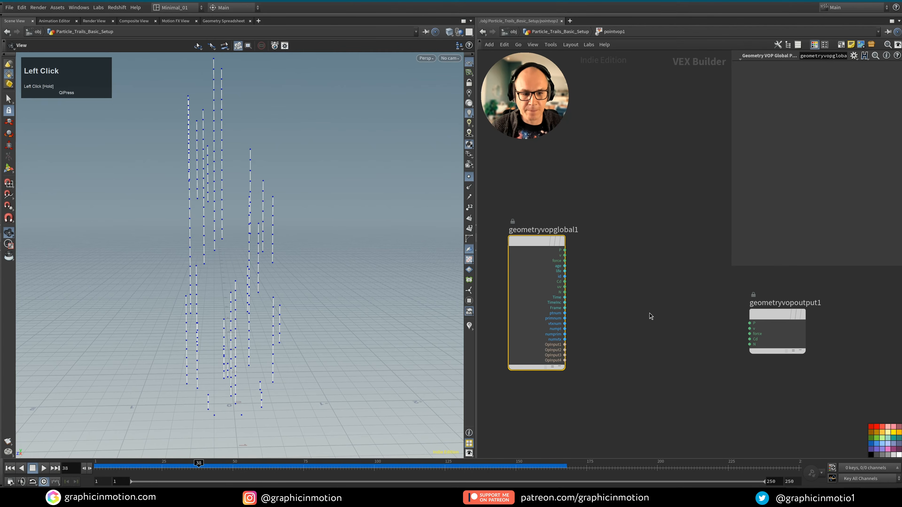
{"action": "middle_click_drag", "start_coordinate": [650, 313], "coordinate": [630, 317]}
Add an Anti-Aliased Noise node between the two nodes and wire the global P output into its pos input.
{"action": "key", "text": "Tab"}
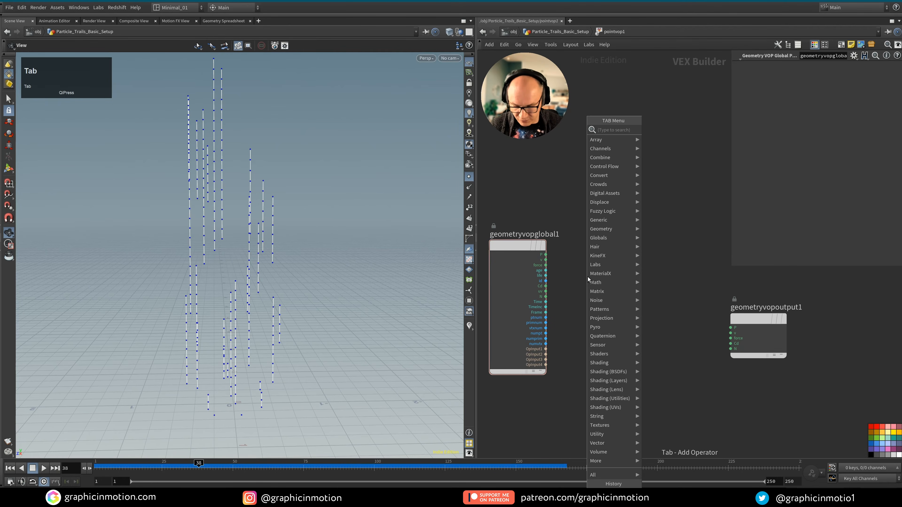
{"action": "type", "text": "ana"}
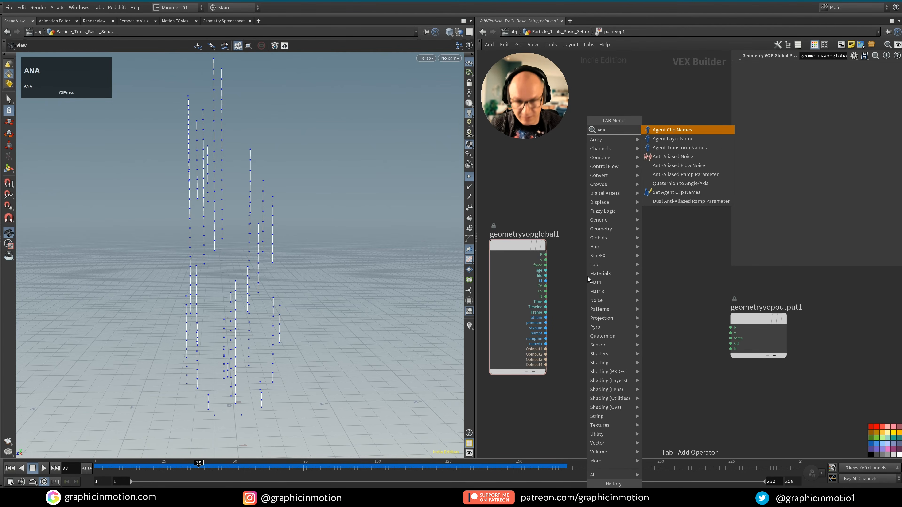
{"action": "left_click", "coordinate": [669, 158]}
{"action": "left_click", "coordinate": [630, 292]}
{"action": "left_click_drag", "start_coordinate": [630, 292], "coordinate": [654, 289]}
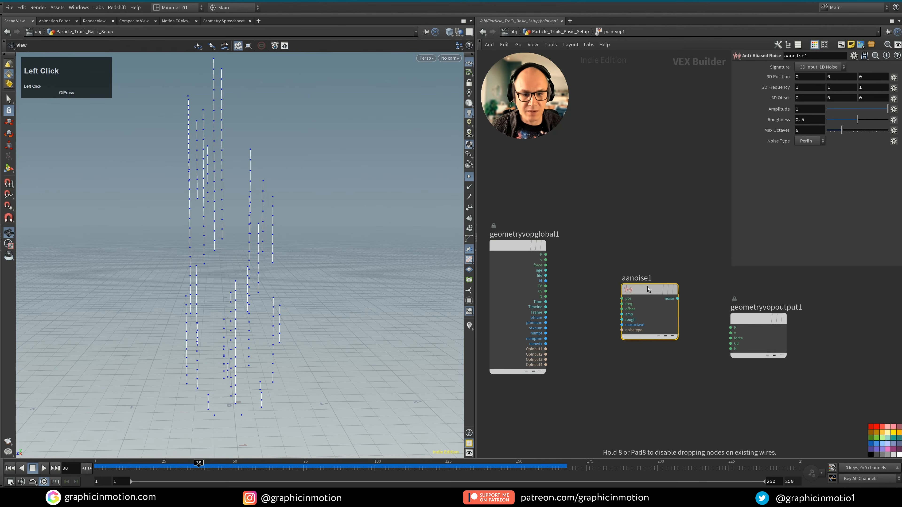
{"action": "left_click", "coordinate": [546, 255]}
{"action": "left_click", "coordinate": [620, 294]}
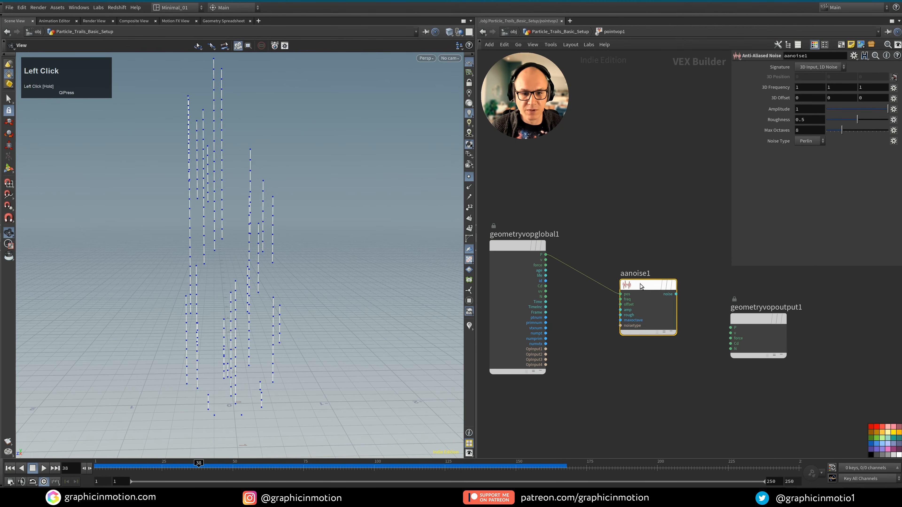
{"action": "left_click_drag", "start_coordinate": [630, 292], "coordinate": [629, 326]}
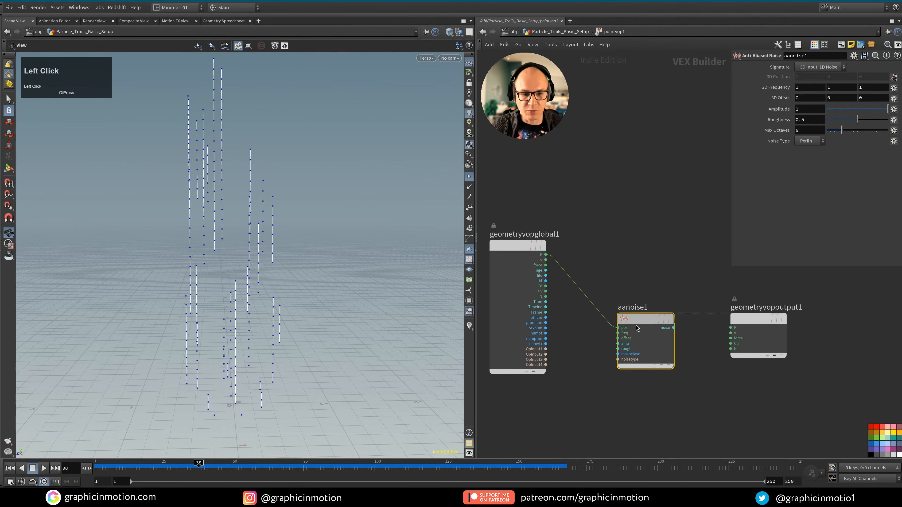
Add an Add node that sums the global P and the noise, and wire its sum into the output node's P.
{"action": "left_click", "coordinate": [632, 243]}
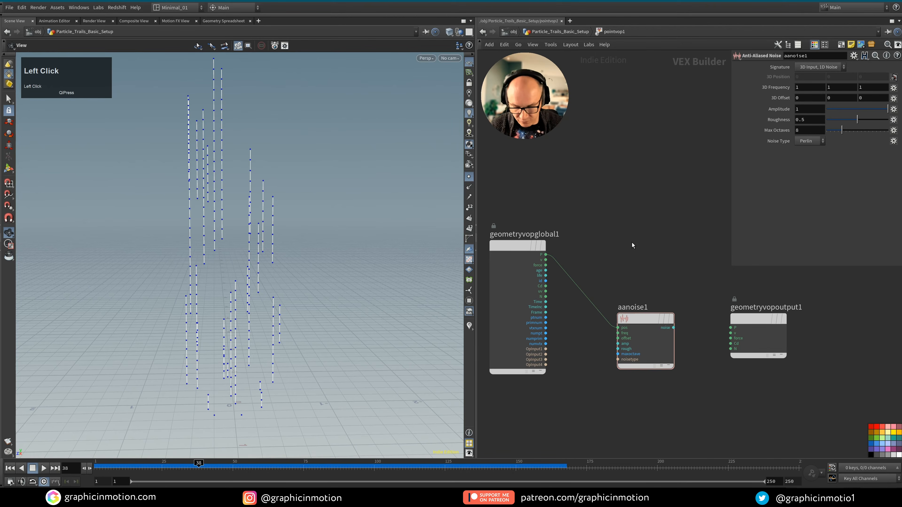
{"action": "key", "text": "Tab"}
{"action": "type", "text": "add"}
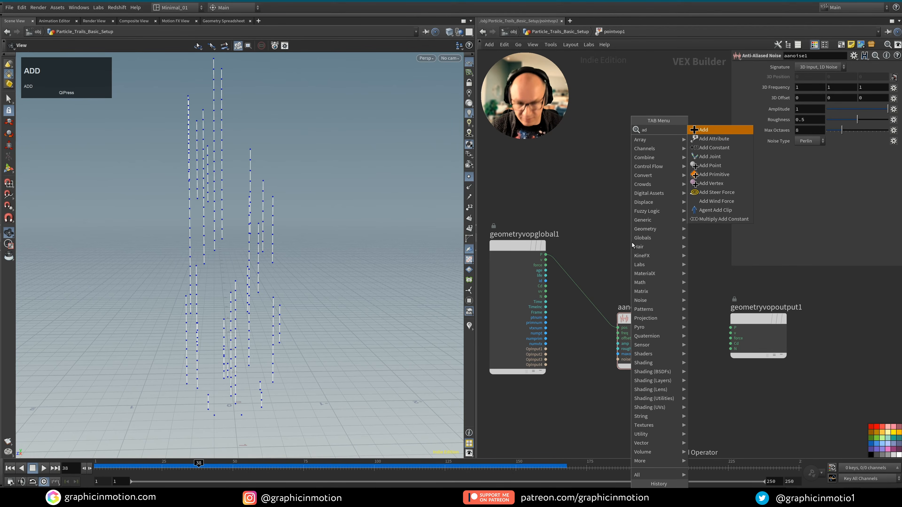
{"action": "left_click", "coordinate": [704, 130]}
{"action": "left_click", "coordinate": [657, 261]}
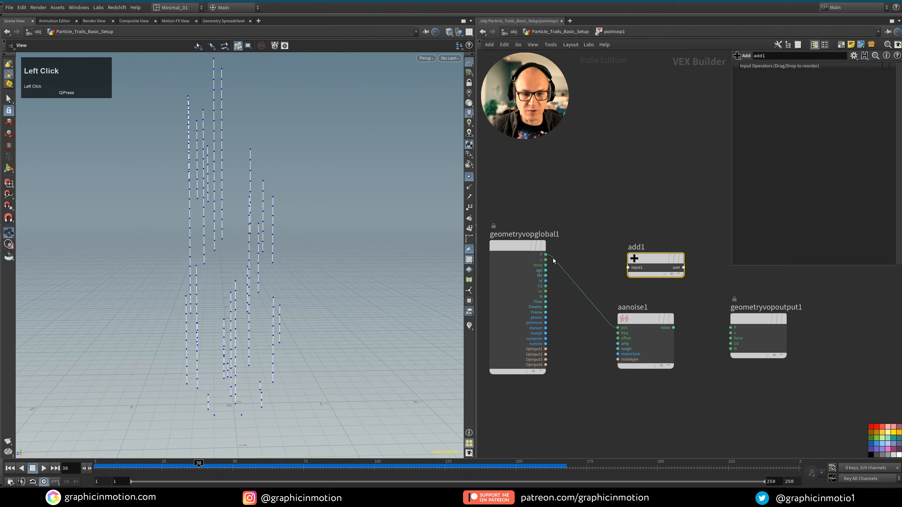
{"action": "left_click_drag", "start_coordinate": [684, 268], "coordinate": [730, 328]}
{"action": "left_click_drag", "start_coordinate": [673, 327], "coordinate": [627, 273]}
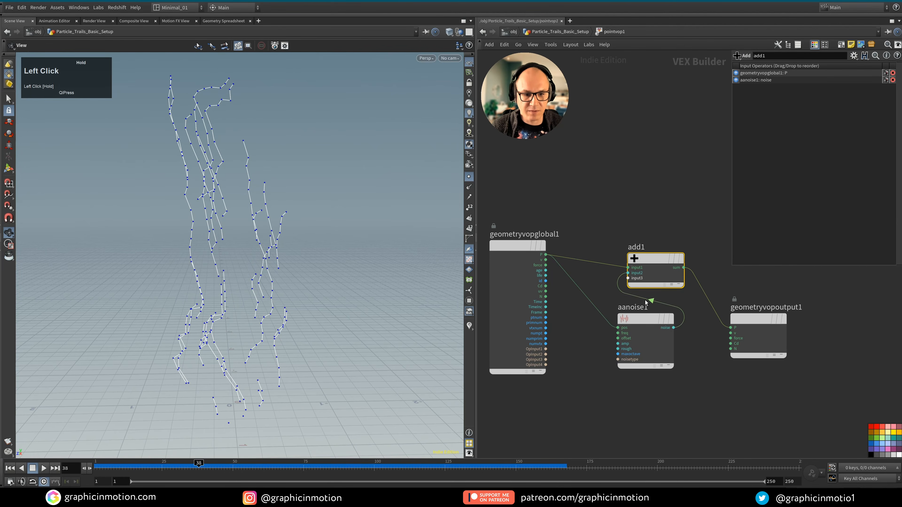
{"action": "left_click_drag", "start_coordinate": [639, 321], "coordinate": [618, 327]}
{"action": "left_click_drag", "start_coordinate": [658, 259], "coordinate": [669, 272]}
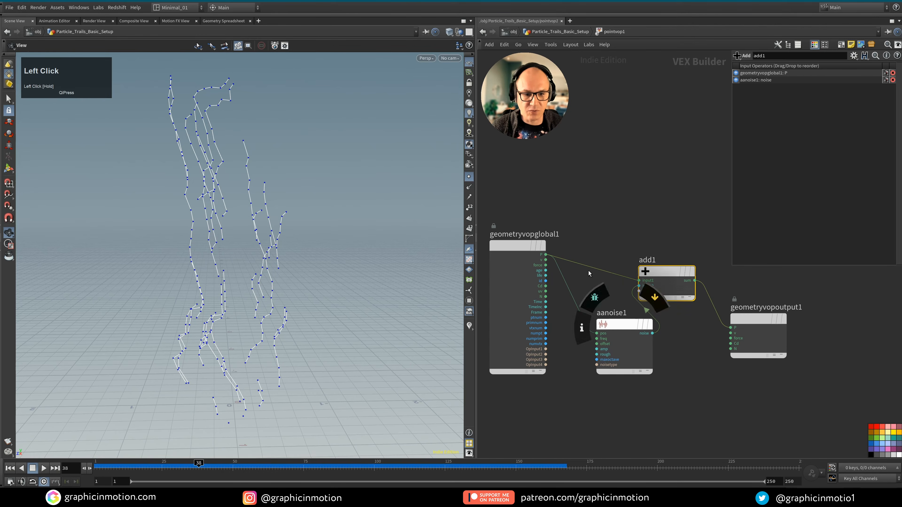
Set the aanoise1 signature to 3D Input, 3D Noise and its Roughness to 0.
{"action": "left_click", "coordinate": [619, 329]}
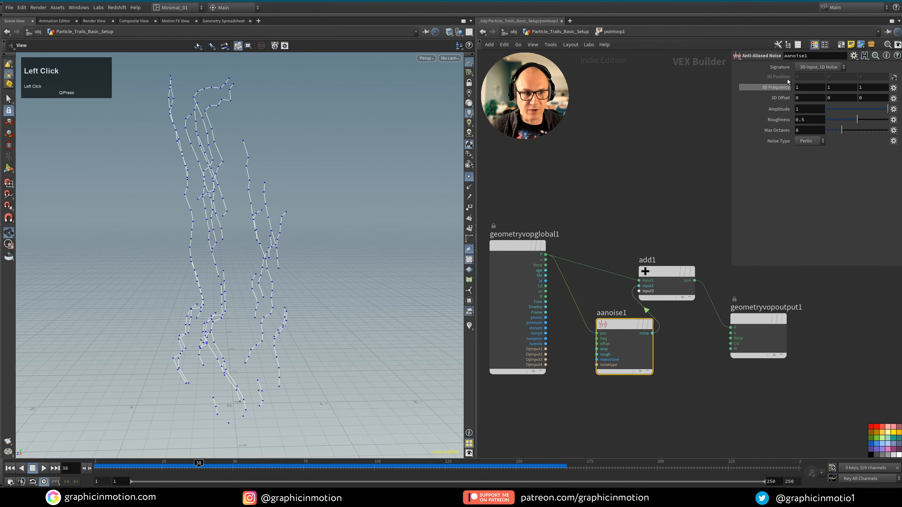
{"action": "left_click", "coordinate": [819, 68]}
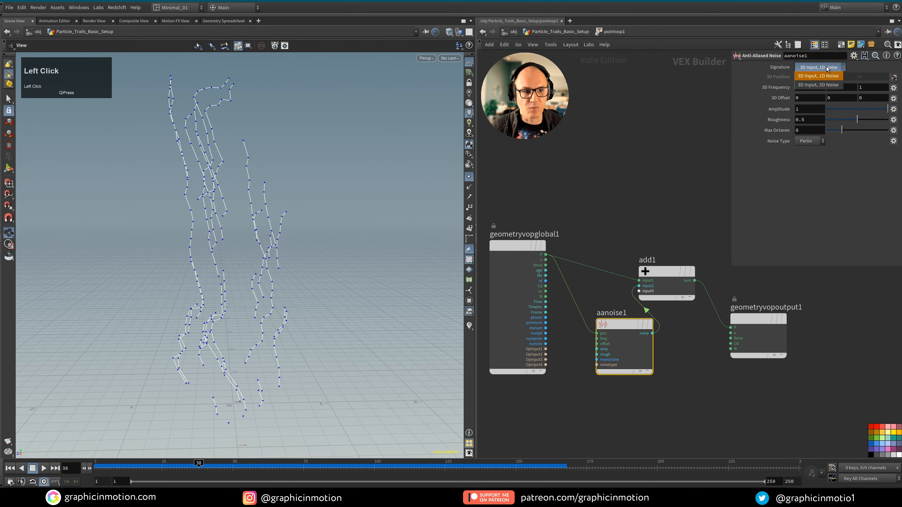
{"action": "left_click", "coordinate": [816, 85]}
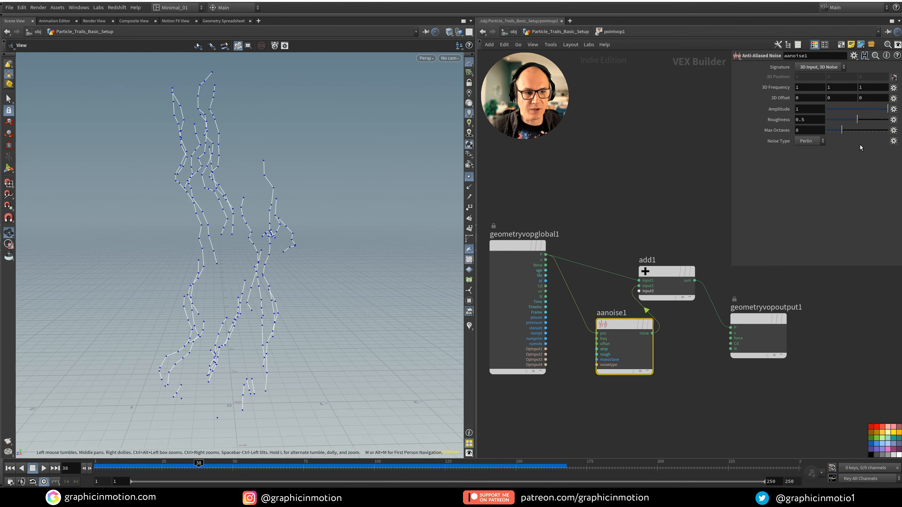
{"action": "left_click_drag", "start_coordinate": [854, 119], "coordinate": [824, 119]}
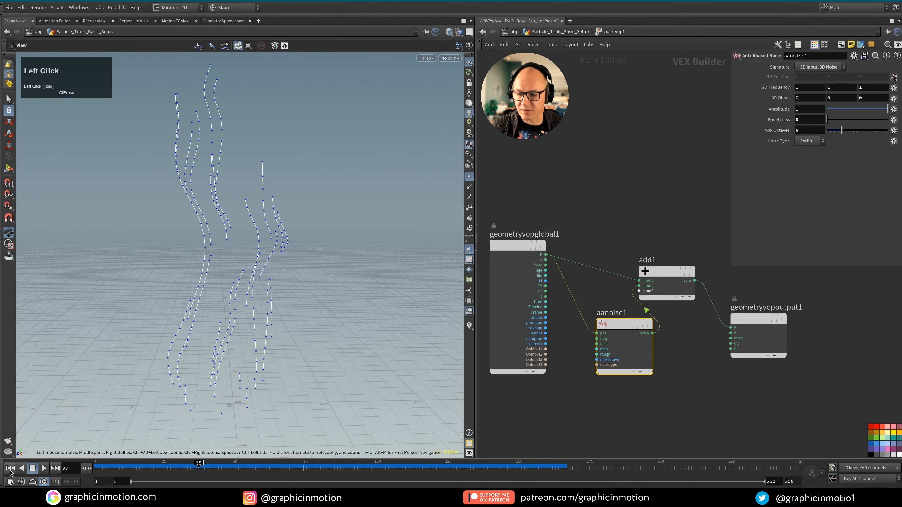
Play the simulation to review the noise-displaced curves, stop it, and inspect them up close with the points hidden.
{"action": "left_click", "coordinate": [10, 470]}
{"action": "left_click", "coordinate": [43, 469]}
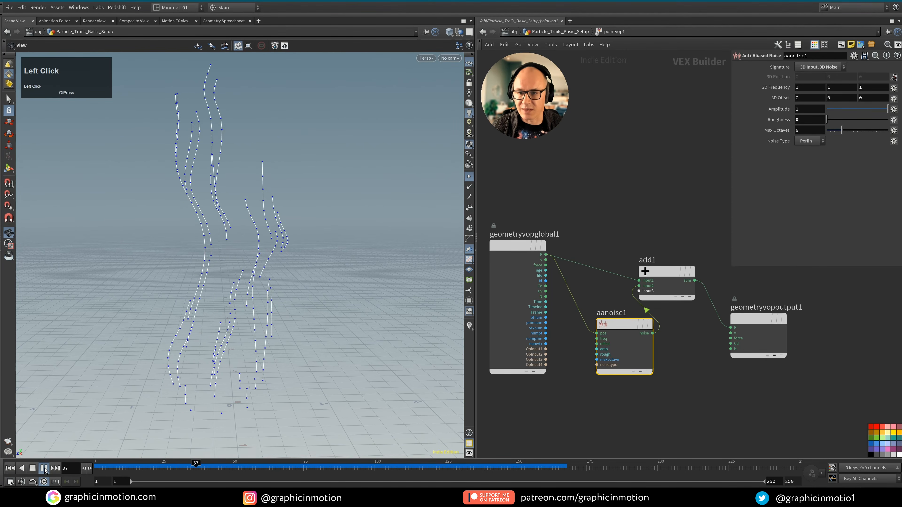
{"action": "left_click", "coordinate": [45, 469]}
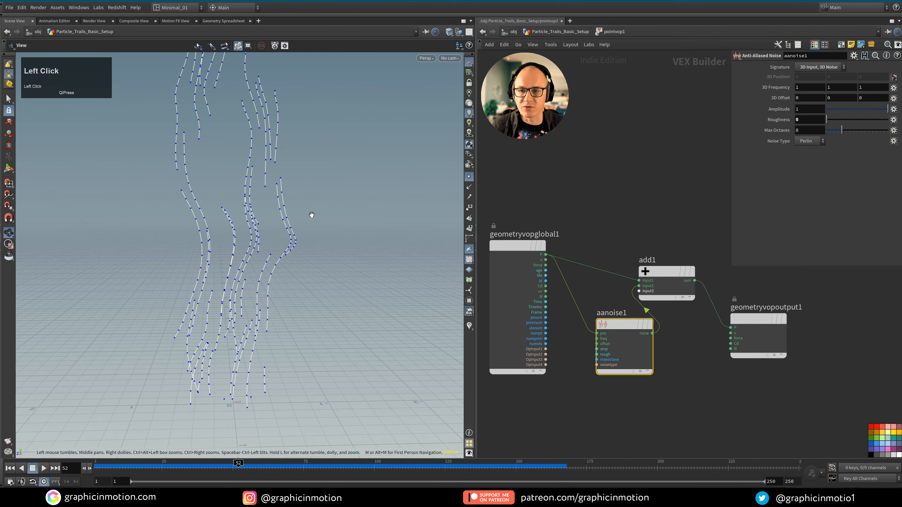
{"action": "left_click", "coordinate": [468, 177]}
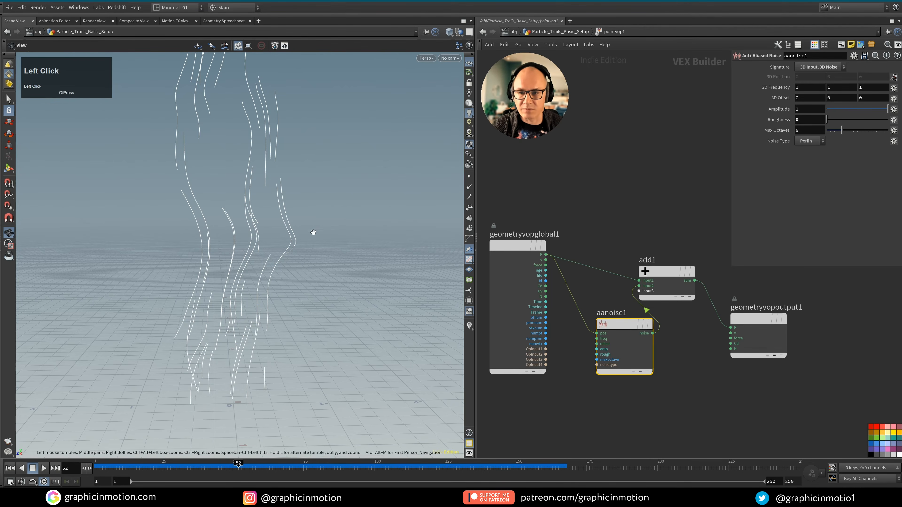
{"action": "right_click_drag", "start_coordinate": [275, 215], "coordinate": [297, 211], "text": "alt"}
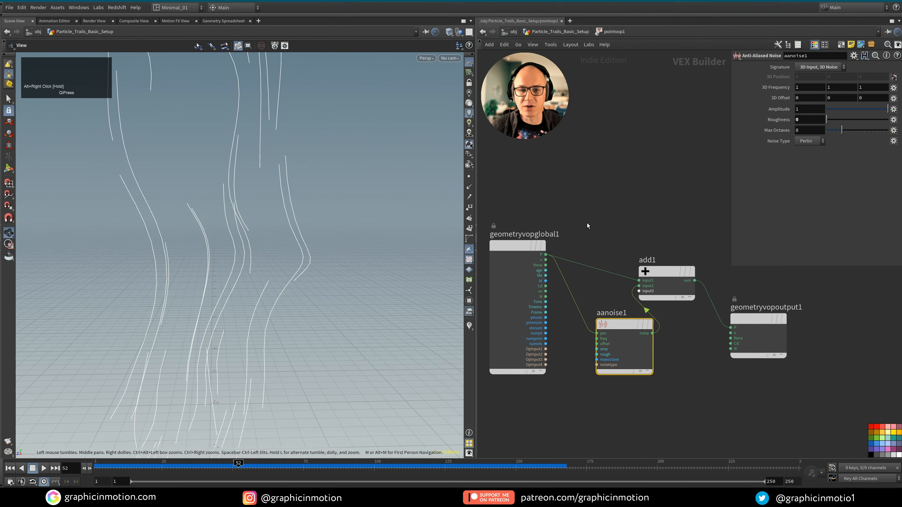
Return to the geometry network and move sweep1 and pointvop1 further down the node chain.
{"action": "left_click", "coordinate": [611, 211]}
{"action": "key", "text": "u"}
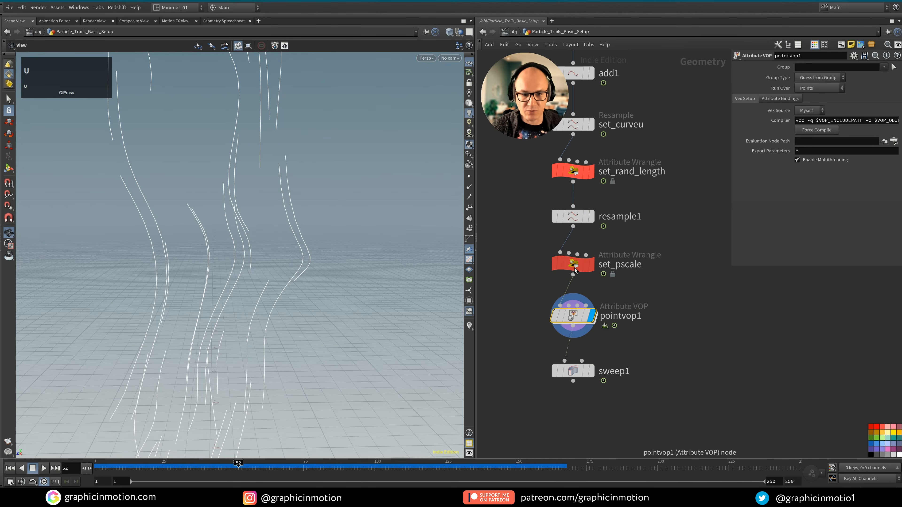
{"action": "left_click_drag", "start_coordinate": [578, 376], "coordinate": [577, 405]}
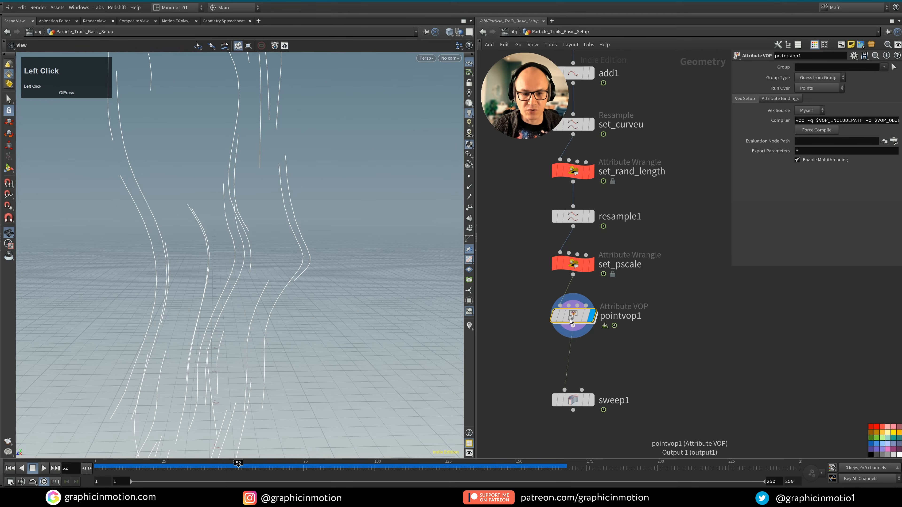
{"action": "left_click_drag", "start_coordinate": [571, 319], "coordinate": [570, 342]}
Set resample1's segment Length to 0.05 and treat its polygons as Subdivision Curves.
{"action": "left_click", "coordinate": [580, 217]}
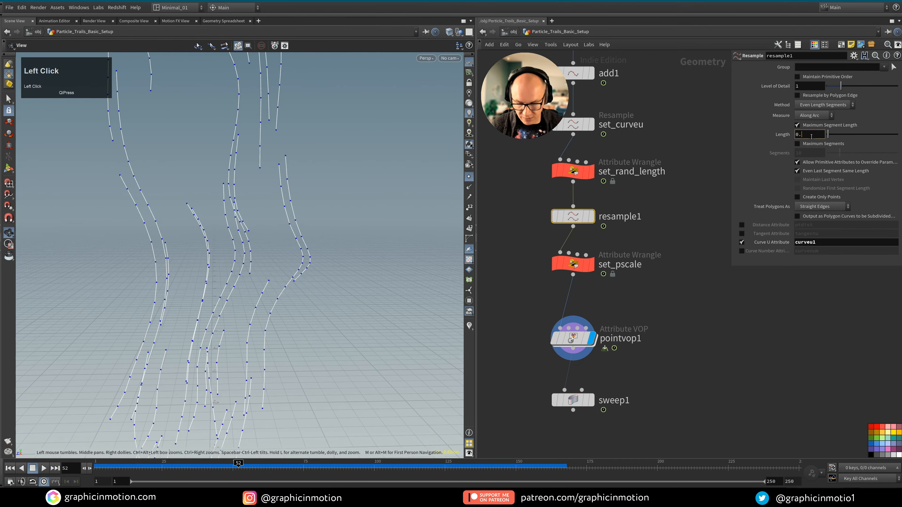
{"action": "type", "text": "05"}
{"action": "left_click", "coordinate": [728, 188]}
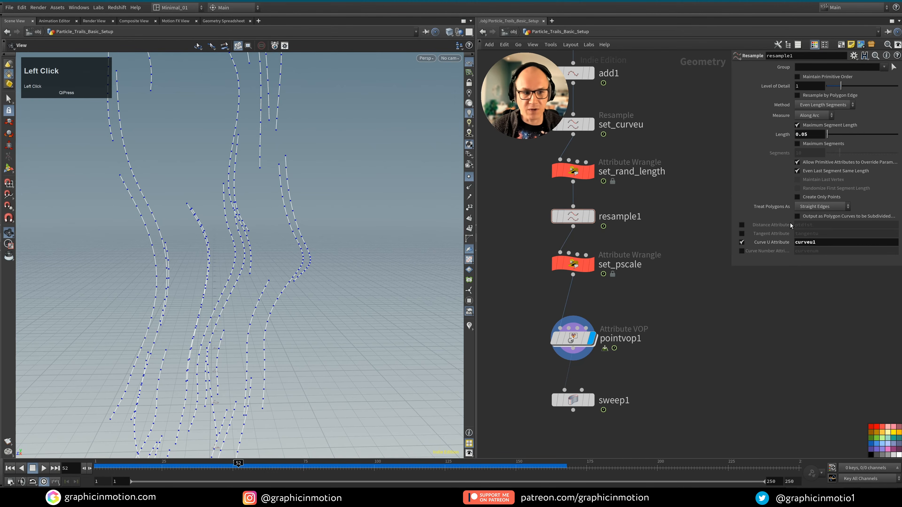
{"action": "left_click", "coordinate": [822, 207]}
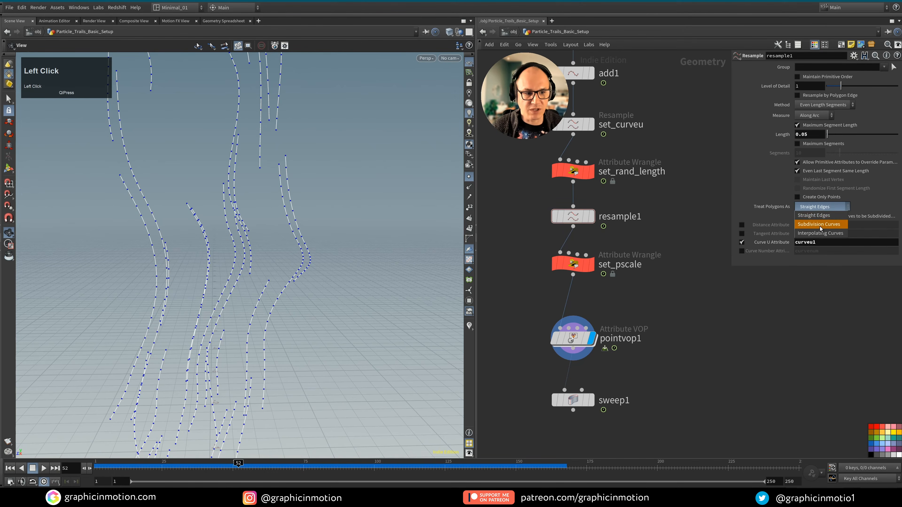
{"action": "left_click", "coordinate": [819, 224]}
Select pointvop1, hide the points, and play the simulation from the first frame to review the smoother curves, stopping the playback.
{"action": "mouse_move", "coordinate": [591, 407]}
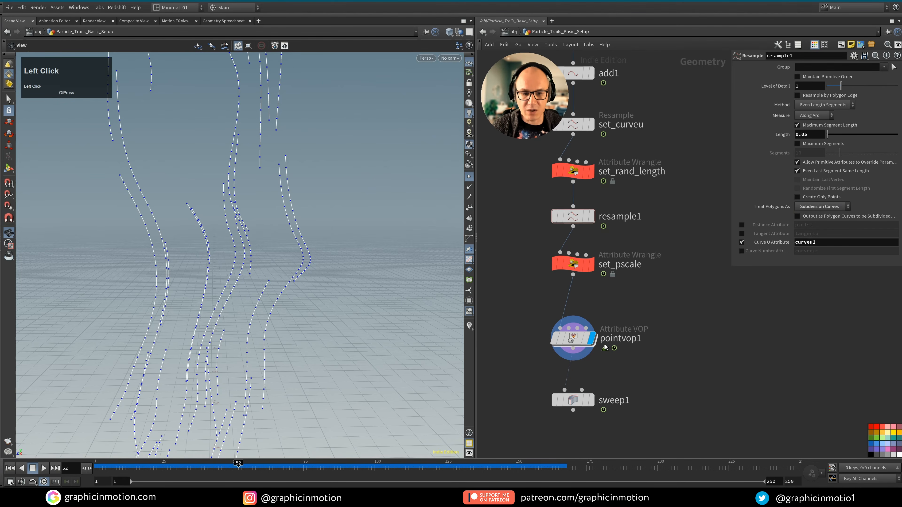
{"action": "left_click", "coordinate": [590, 338]}
{"action": "left_click", "coordinate": [469, 178]}
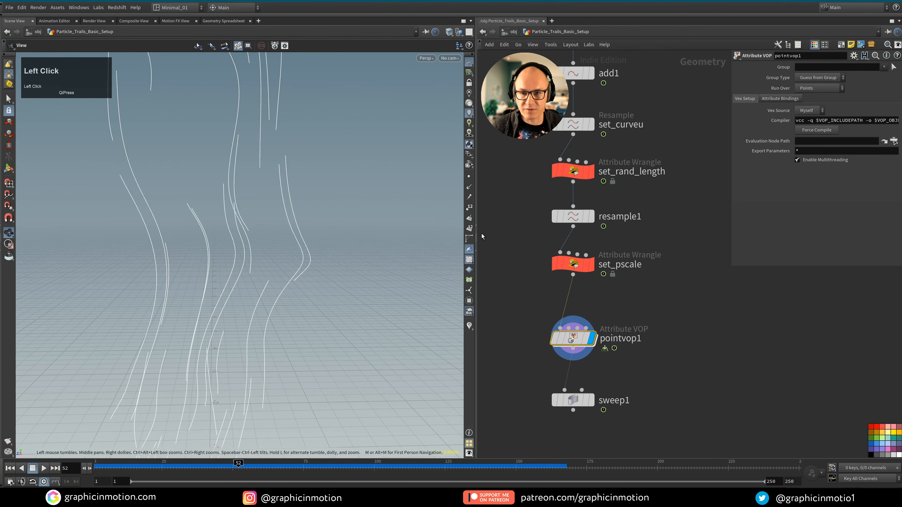
{"action": "left_click", "coordinate": [9, 468]}
{"action": "left_click", "coordinate": [43, 468]}
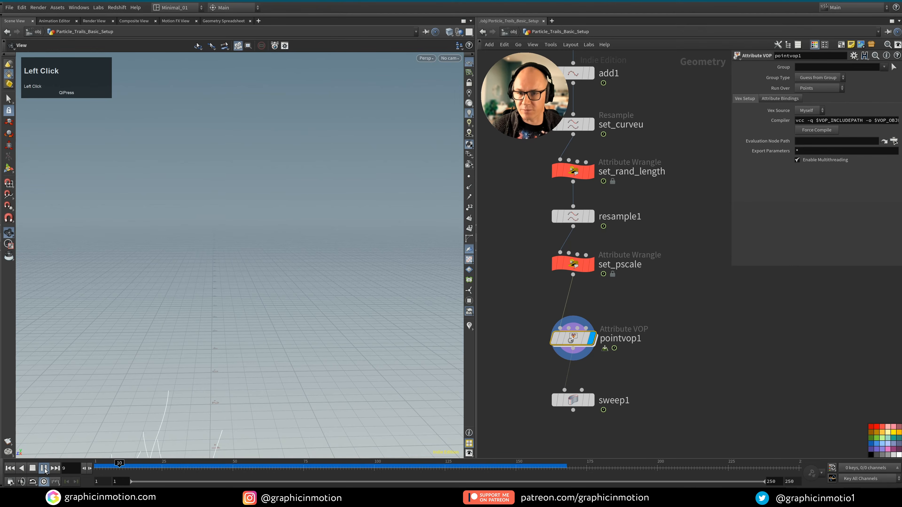
{"action": "left_click", "coordinate": [44, 468]}
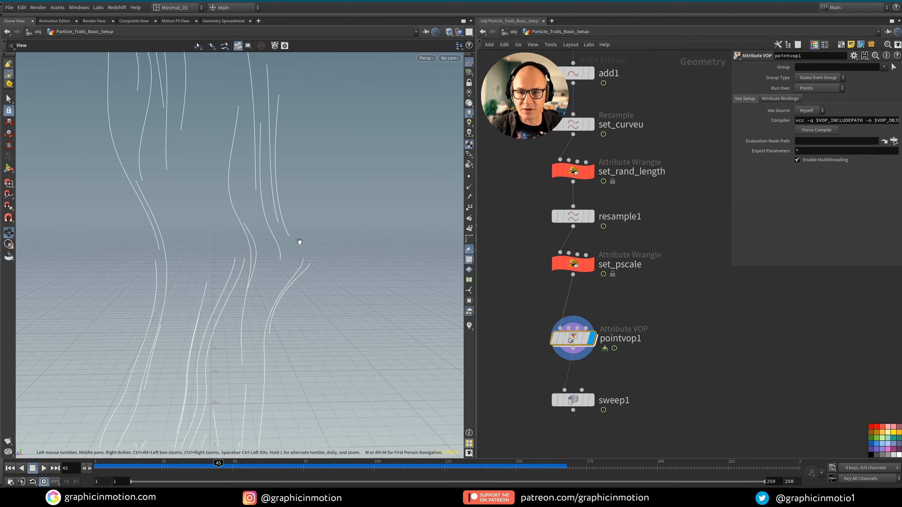
Open the pointvop1 network and spread its nodes, moving geometryvopoutput1 and add1 further along the chain and aanoise1 slightly back and up.
{"action": "right_click_drag", "start_coordinate": [297, 215], "coordinate": [258, 216]}
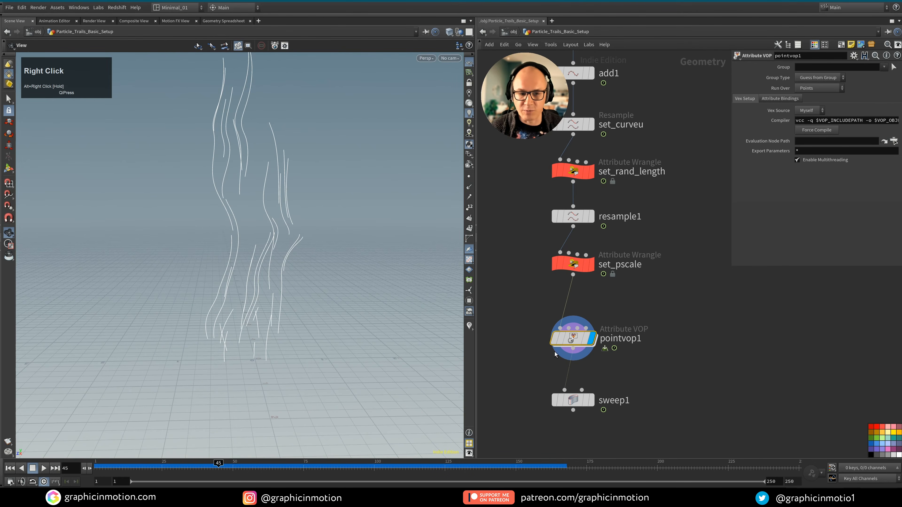
{"action": "mouse_move", "coordinate": [572, 342]}
{"action": "left_click_drag", "start_coordinate": [572, 343], "coordinate": [572, 338]}
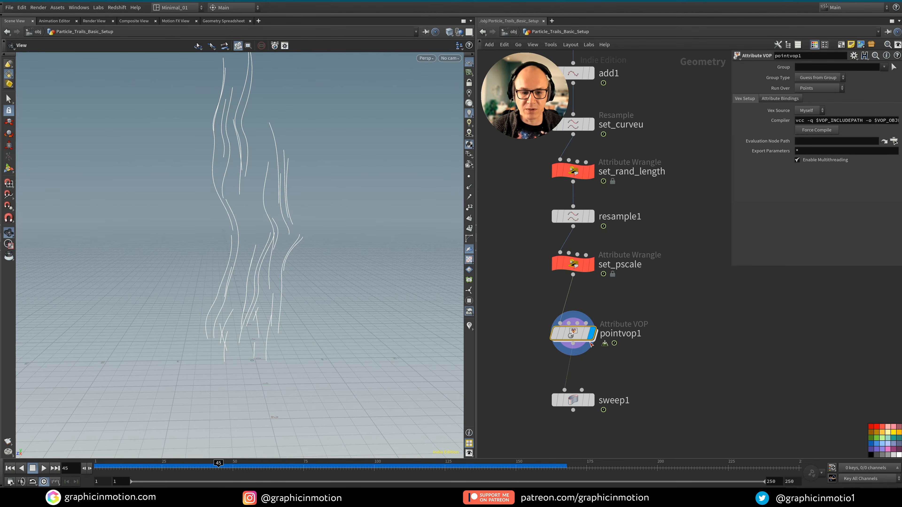
{"action": "double_click", "coordinate": [579, 335]}
{"action": "middle_click_drag", "start_coordinate": [688, 388], "coordinate": [594, 388]}
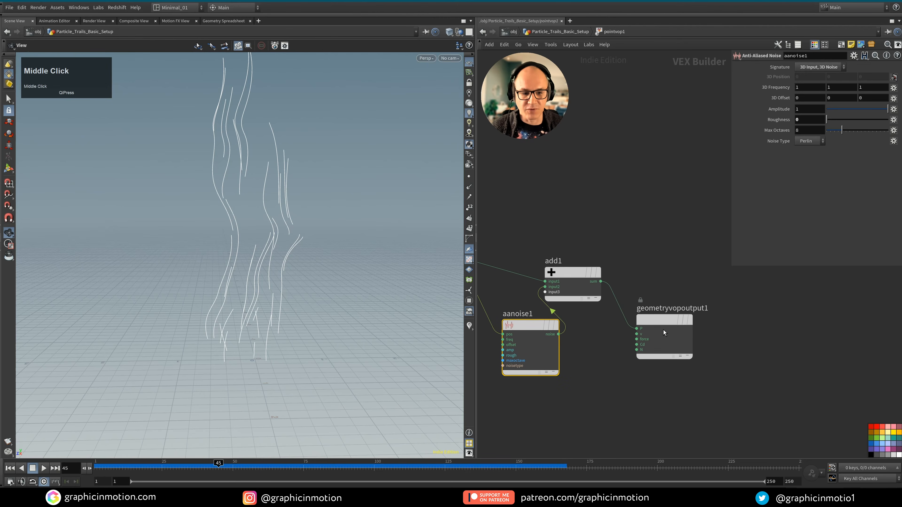
{"action": "left_click_drag", "start_coordinate": [663, 330], "coordinate": [751, 318]}
{"action": "middle_click_drag", "start_coordinate": [614, 384], "coordinate": [667, 361]}
{"action": "scroll", "coordinate": [668, 361], "scroll_direction": "down", "scroll_amount": 3}
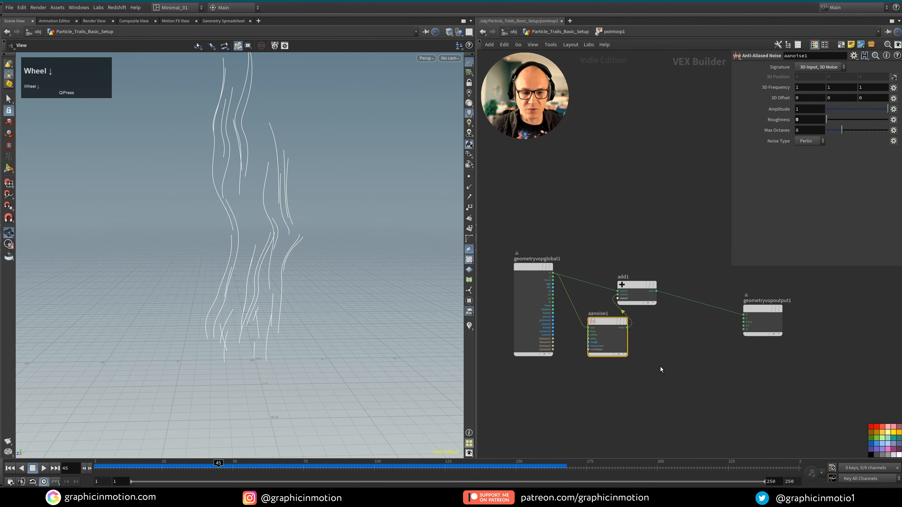
{"action": "left_click_drag", "start_coordinate": [653, 286], "coordinate": [681, 283]}
{"action": "left_click_drag", "start_coordinate": [601, 323], "coordinate": [595, 311]}
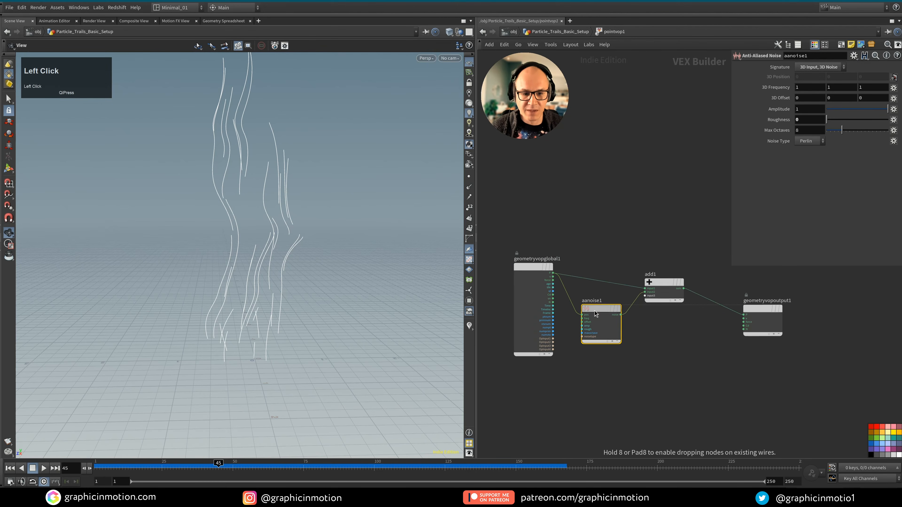
Add a Ramp Parameter node below add1 and shift geometryvopglobal1 slightly down.
{"action": "left_click", "coordinate": [608, 378]}
{"action": "middle_click_drag", "start_coordinate": [608, 378], "coordinate": [613, 373]}
{"action": "key", "text": "Tab"}
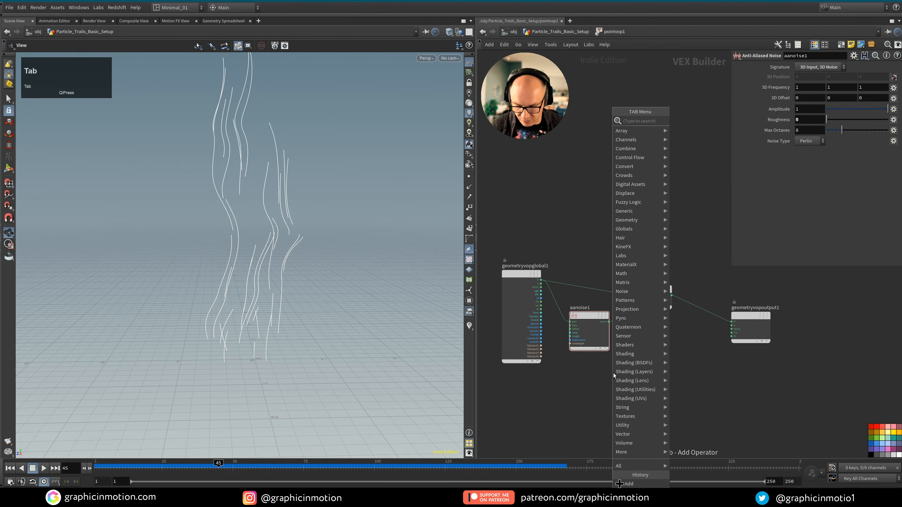
{"action": "type", "text": "ramp"}
{"action": "left_click", "coordinate": [699, 139]}
{"action": "left_click", "coordinate": [664, 389]}
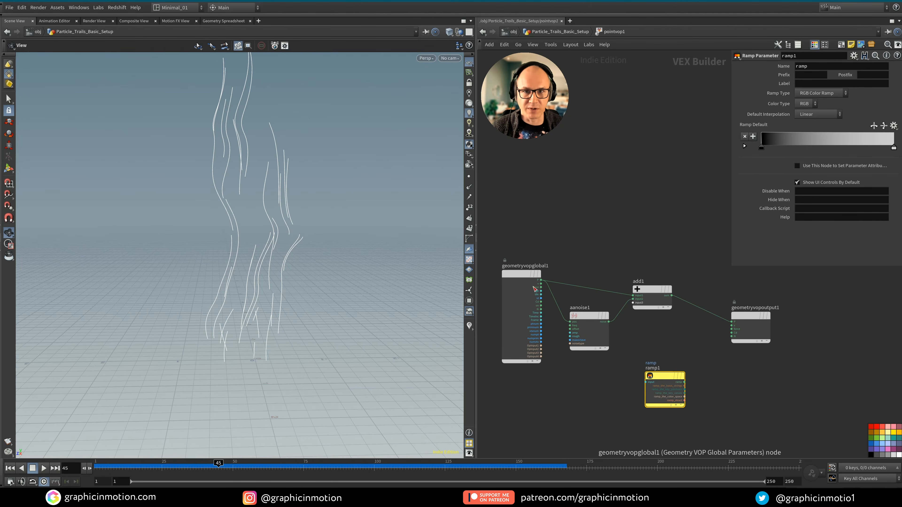
{"action": "left_click_drag", "start_coordinate": [528, 277], "coordinate": [523, 291]}
{"action": "mouse_move", "coordinate": [652, 294]}
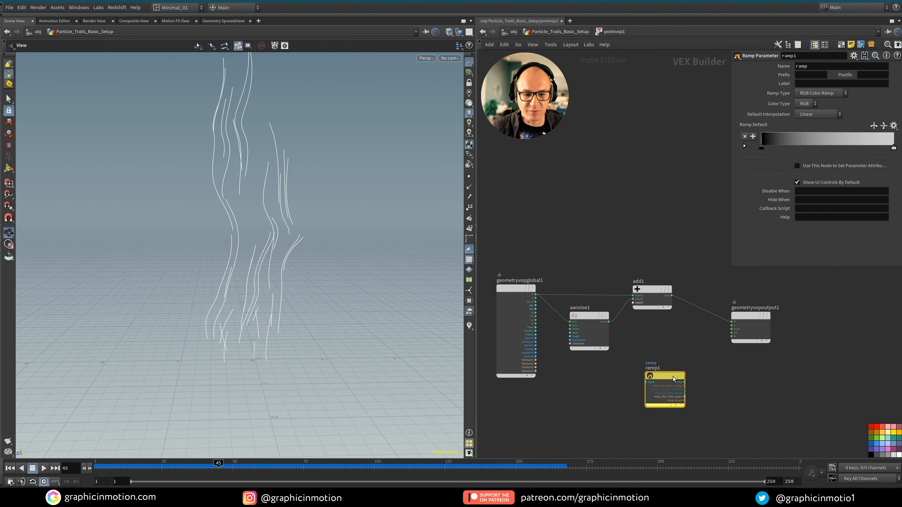
Wire geometryvopglobal1's age output into a new Fit Range node and connect its result to the input of ramp1.
{"action": "left_click", "coordinate": [535, 306]}
{"action": "left_click_drag", "start_coordinate": [630, 385], "coordinate": [585, 395]}
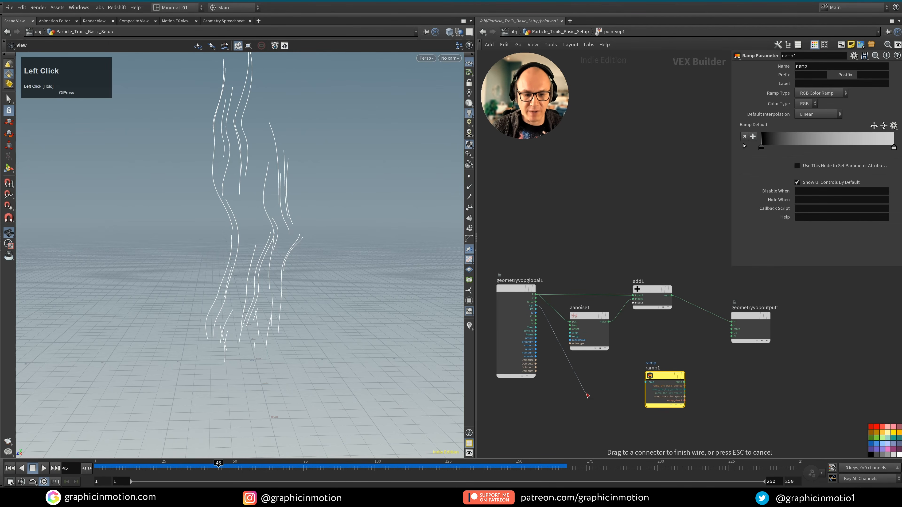
{"action": "key", "text": "Tab"}
{"action": "type", "text": "fit"}
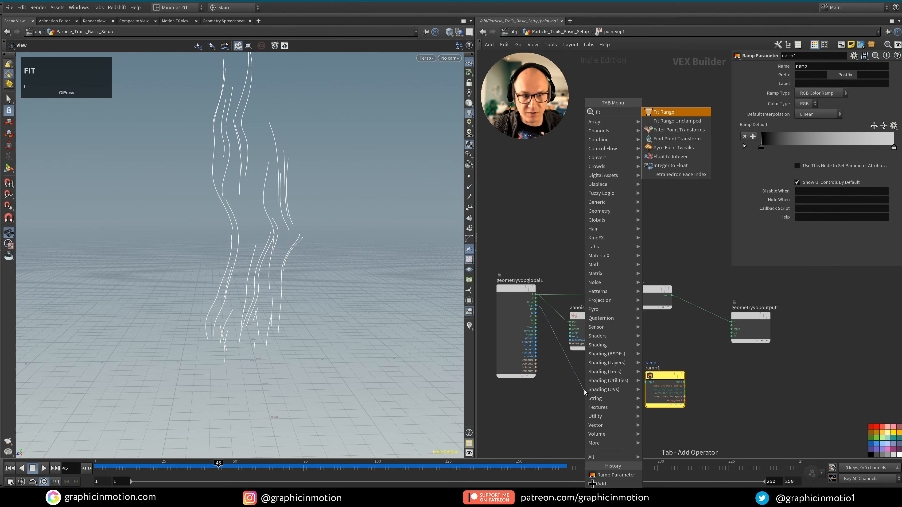
{"action": "left_click", "coordinate": [664, 111]}
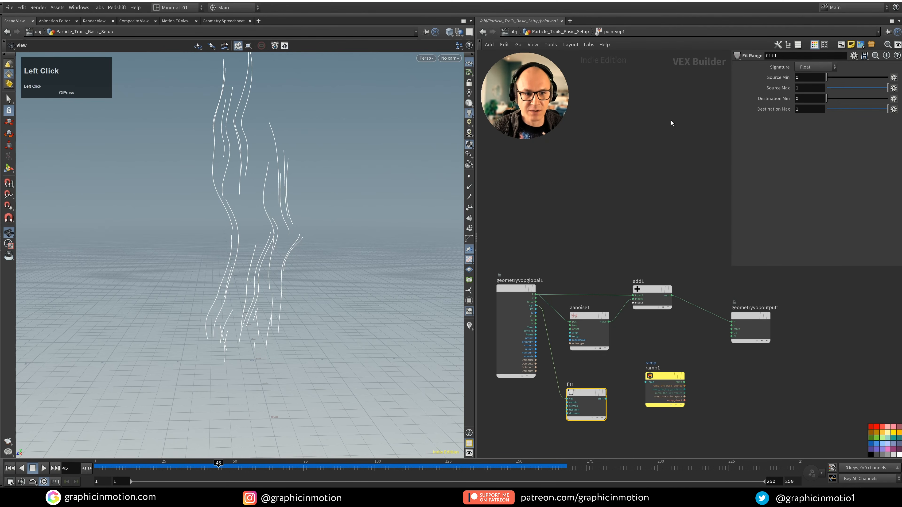
{"action": "left_click", "coordinate": [591, 382]}
{"action": "mouse_move", "coordinate": [585, 378]}
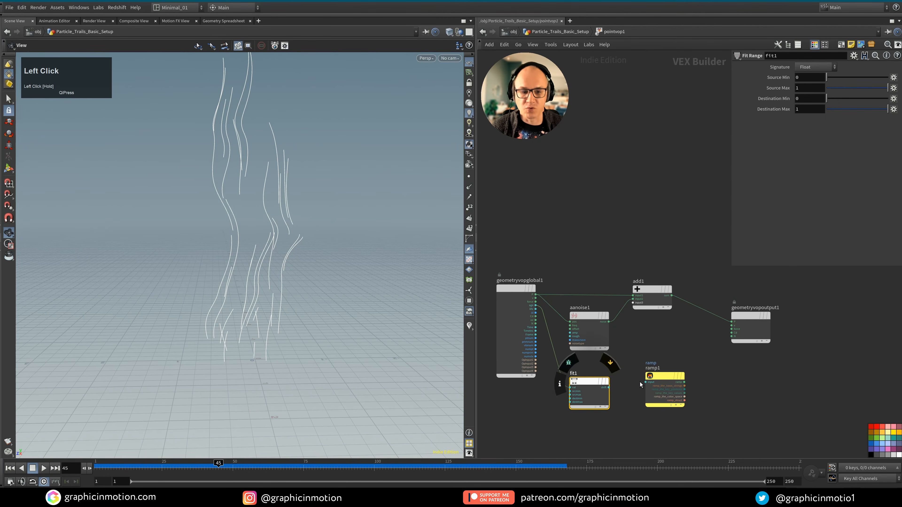
{"action": "left_click_drag", "start_coordinate": [608, 387], "coordinate": [645, 382]}
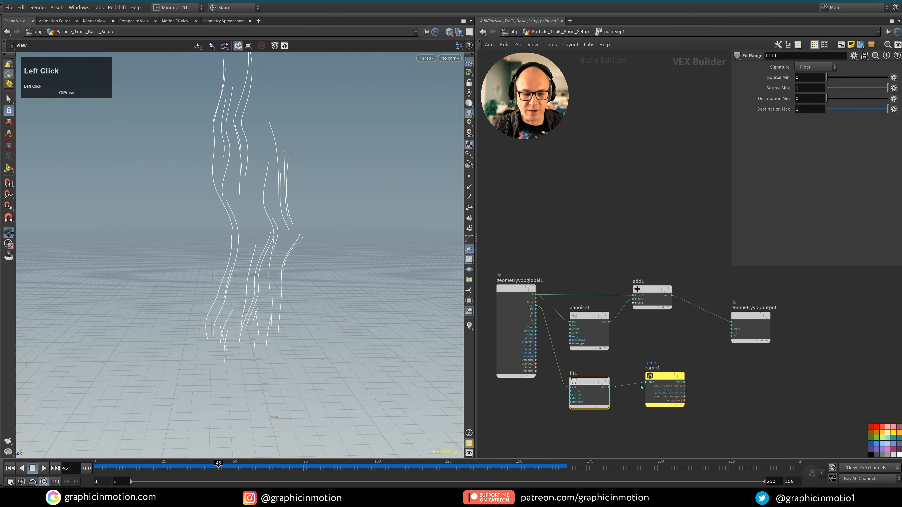
Change ramp1's Ramp Type to Spline Ramp (float) and align the node with fit1.
{"action": "left_click", "coordinate": [664, 379]}
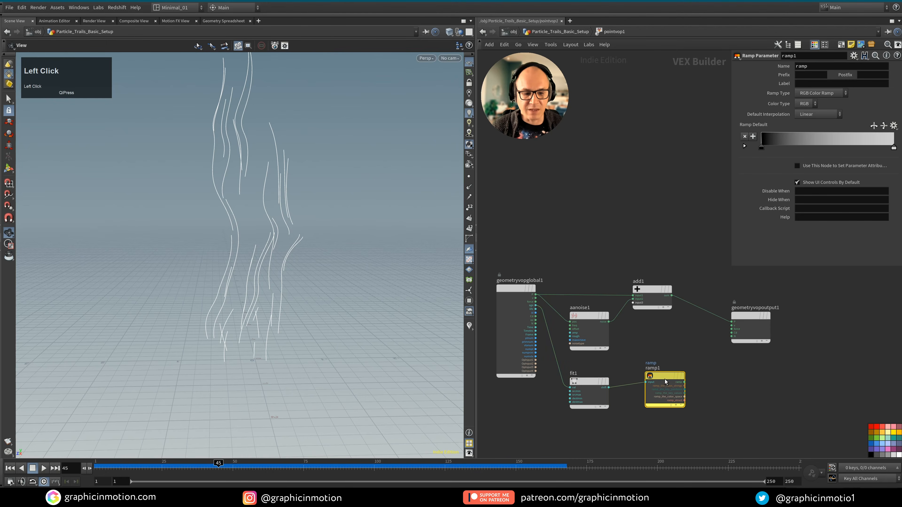
{"action": "left_click", "coordinate": [810, 97]}
{"action": "left_click", "coordinate": [813, 112]}
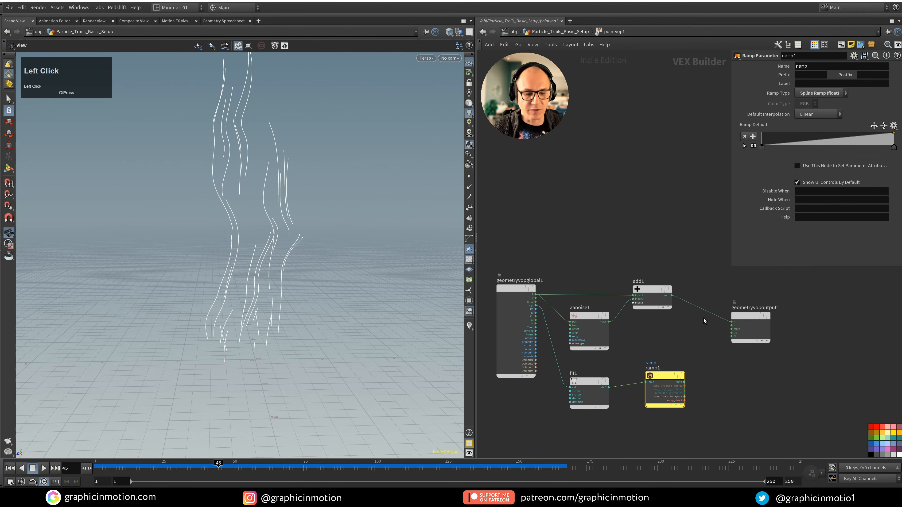
{"action": "left_click_drag", "start_coordinate": [649, 376], "coordinate": [665, 380]}
Return to the geometry network, go to frame 125, and check pointvop1's age range by sorting that attribute in the Geometry Spreadsheet.
{"action": "left_click", "coordinate": [584, 383]}
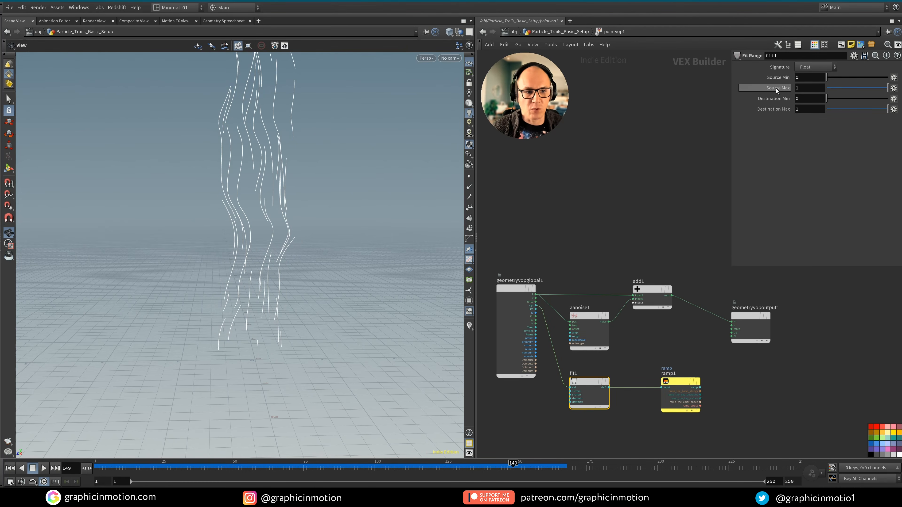
{"action": "left_click", "coordinate": [661, 348]}
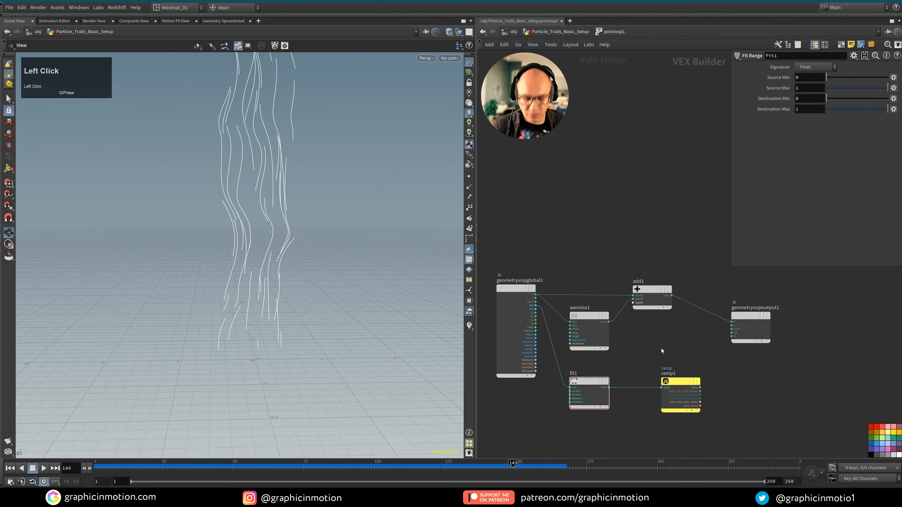
{"action": "key", "text": "u"}
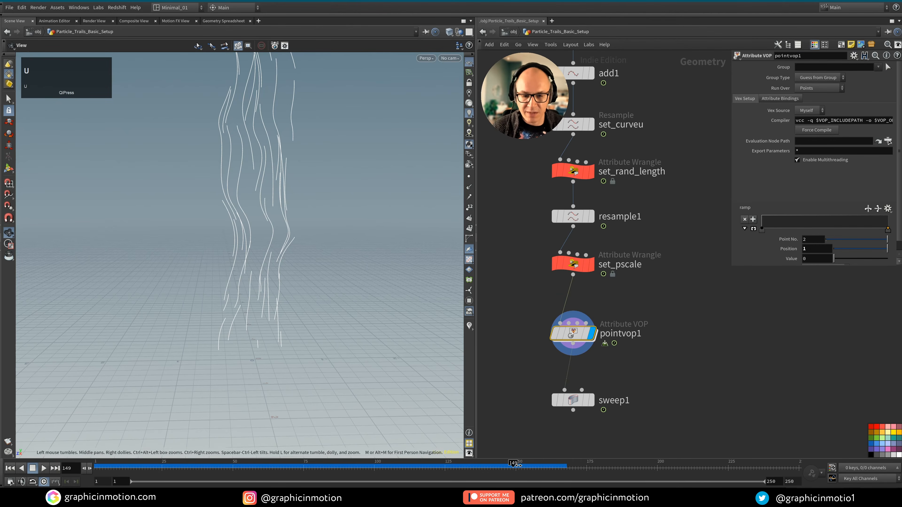
{"action": "left_click_drag", "start_coordinate": [518, 466], "coordinate": [448, 472]}
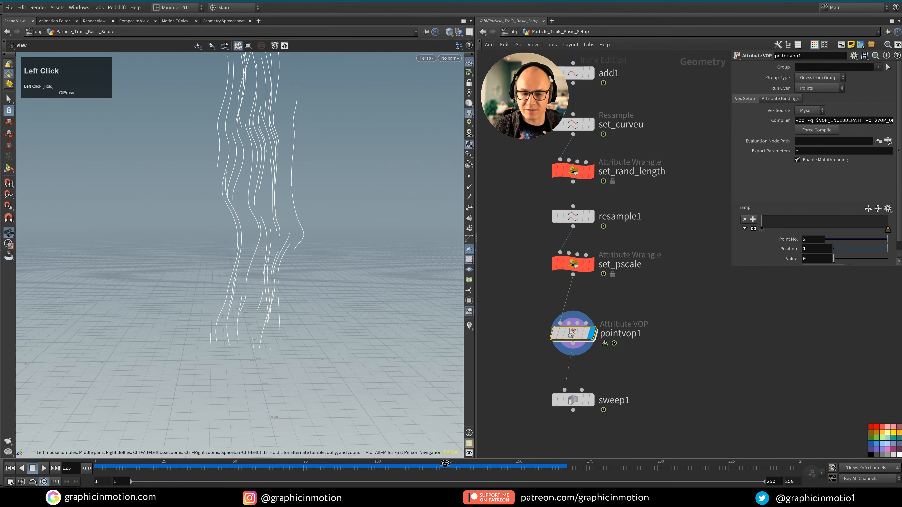
{"action": "left_click", "coordinate": [575, 335]}
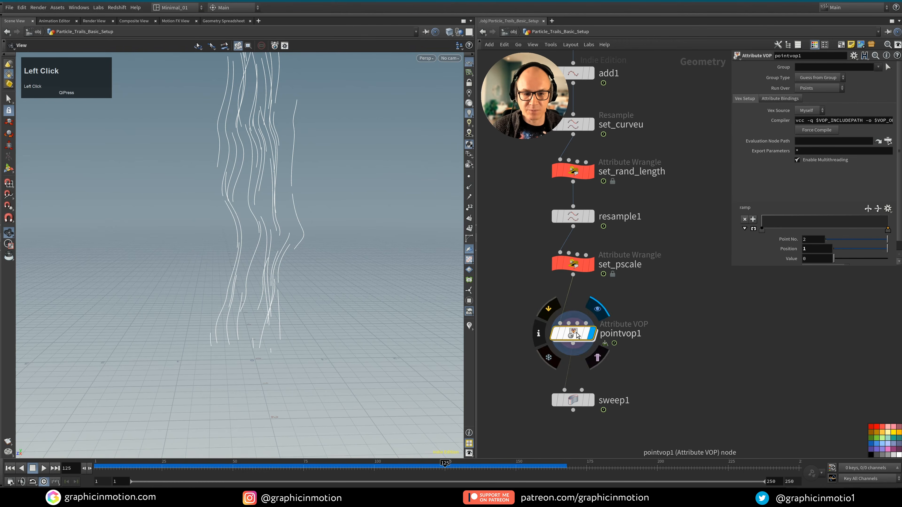
{"action": "left_click", "coordinate": [220, 20]}
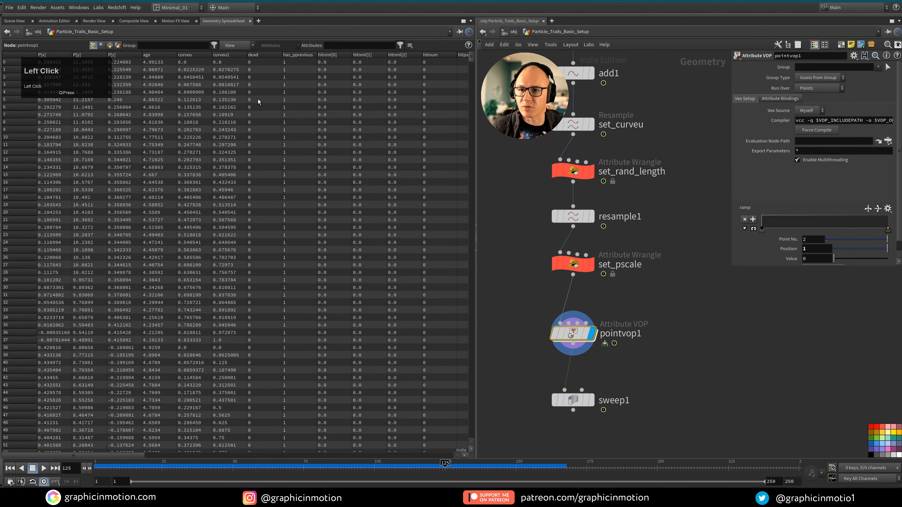
{"action": "left_click", "coordinate": [152, 56]}
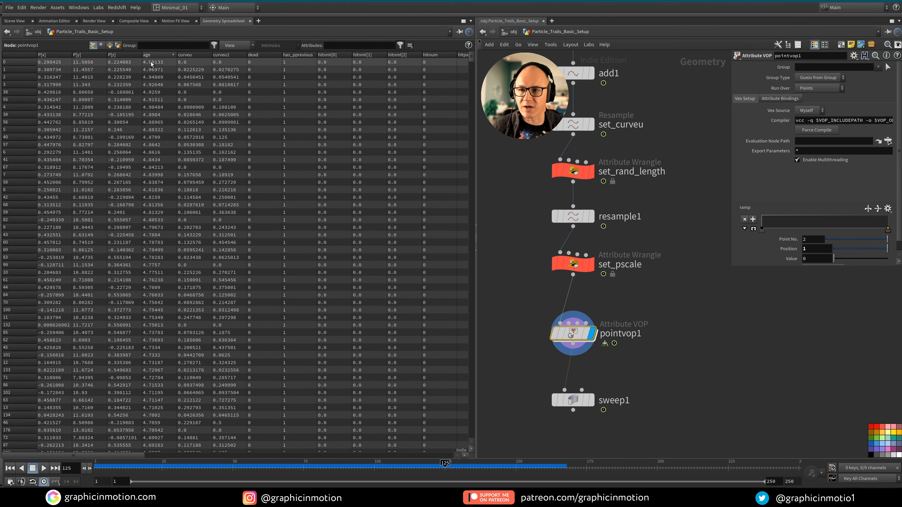
{"action": "left_click", "coordinate": [153, 56]}
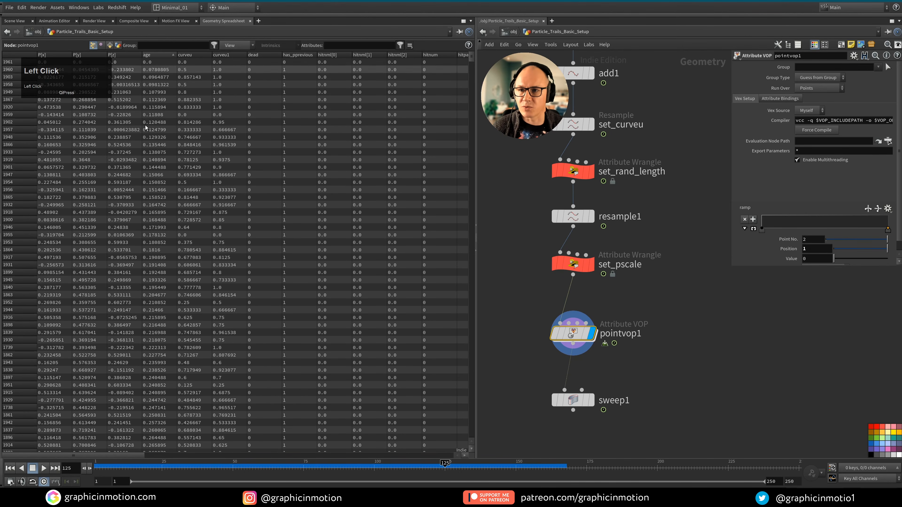
{"action": "left_click", "coordinate": [158, 55]}
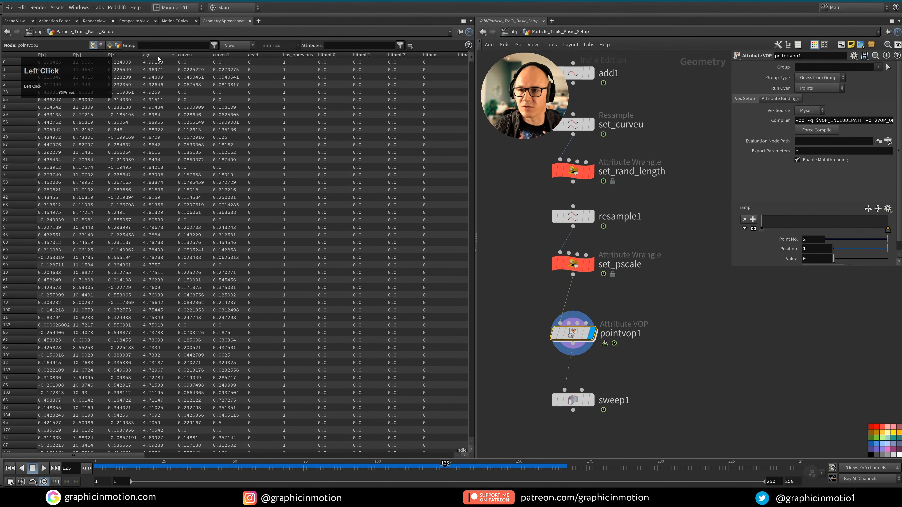
Reopen pointvop1, set fit1's Source Max to 5, and move ramp1 closer to fit1.
{"action": "double_click", "coordinate": [574, 338]}
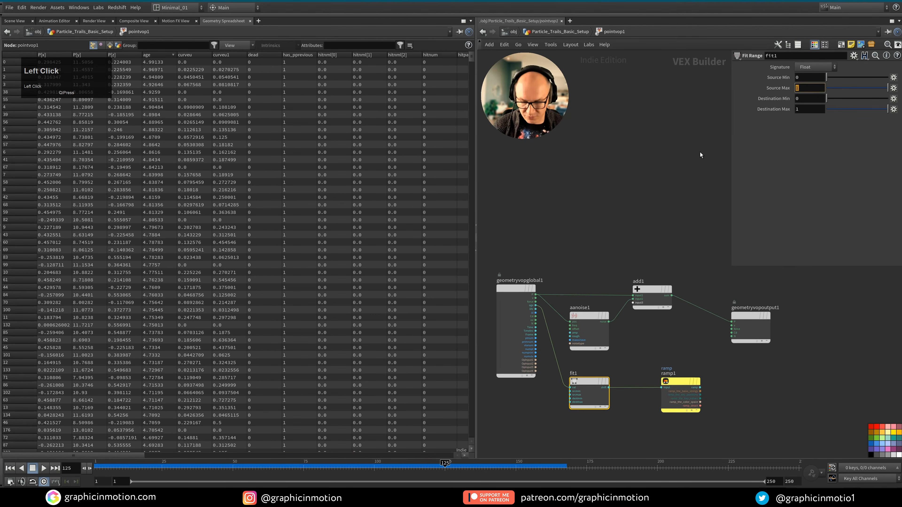
{"action": "type", "text": "5"}
{"action": "key", "text": "Return"}
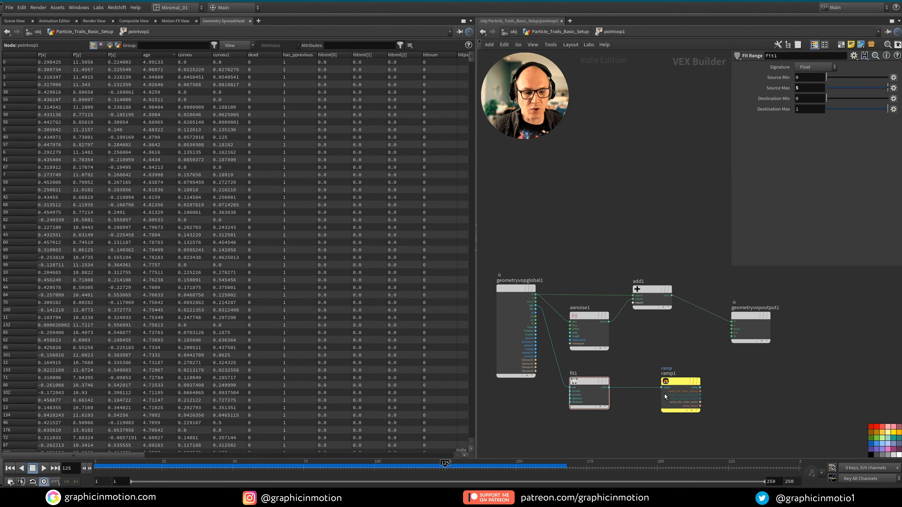
{"action": "left_click_drag", "start_coordinate": [665, 394], "coordinate": [651, 382]}
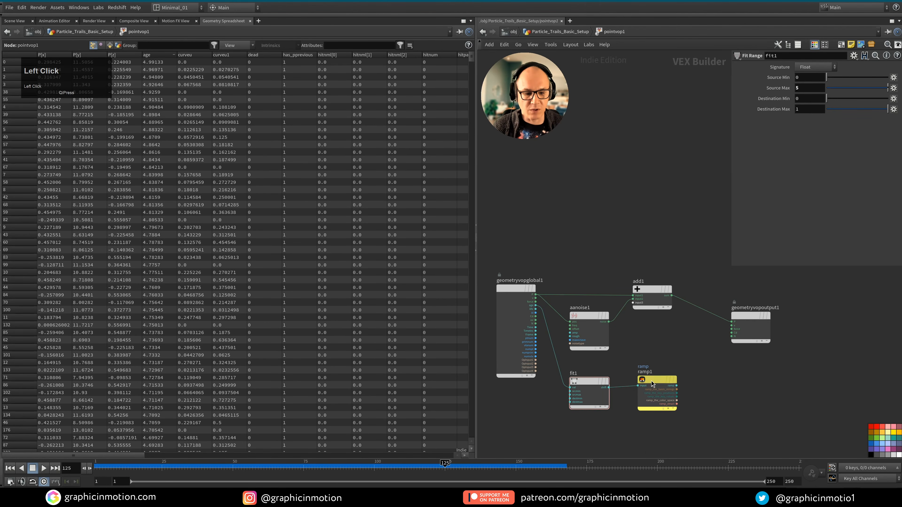
Insert a Multiply node between add1 and geometryvopoutput1, and connect ramp1's output to its second input.
{"action": "left_click", "coordinate": [653, 293]}
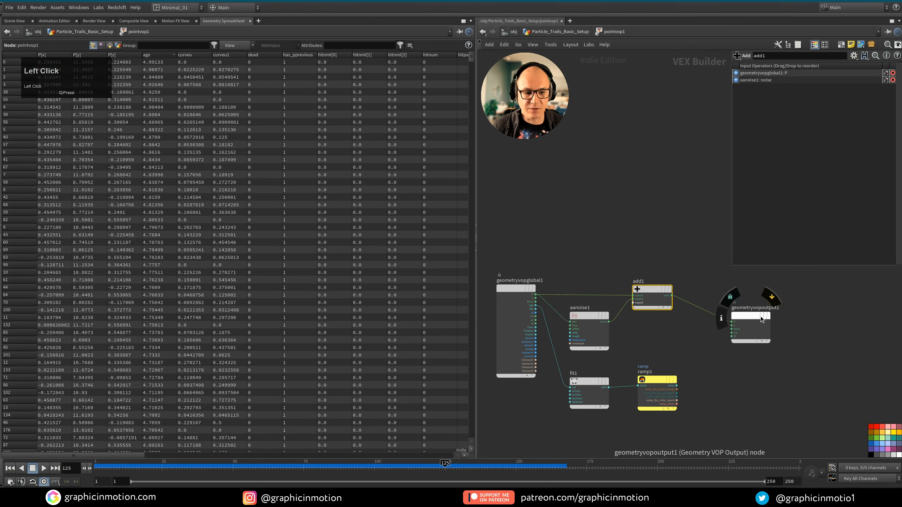
{"action": "left_click_drag", "start_coordinate": [760, 319], "coordinate": [797, 316]}
{"action": "key", "text": "Tab"}
{"action": "type", "text": "mul"}
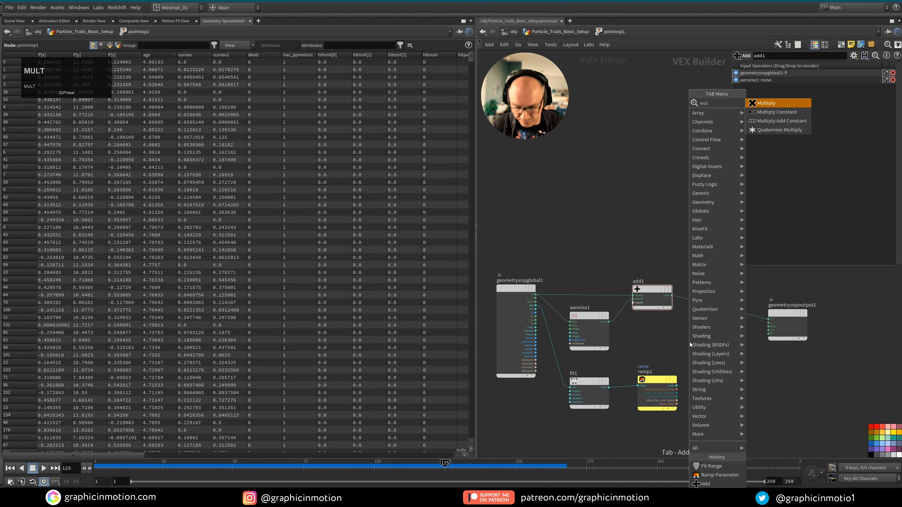
{"action": "left_click", "coordinate": [774, 104]}
{"action": "left_click", "coordinate": [712, 307]}
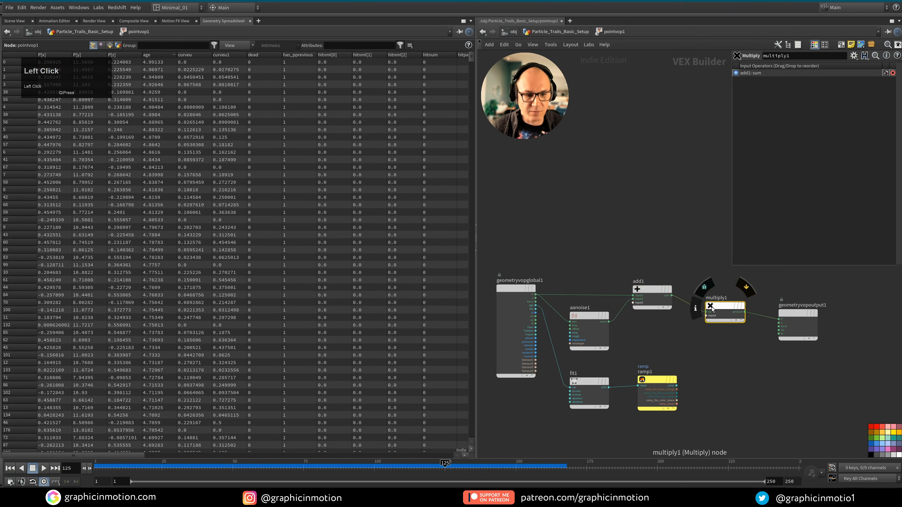
{"action": "left_click_drag", "start_coordinate": [711, 307], "coordinate": [726, 296]}
{"action": "left_click_drag", "start_coordinate": [676, 385], "coordinate": [721, 318]}
{"action": "left_click_drag", "start_coordinate": [790, 315], "coordinate": [792, 307]}
{"action": "left_click", "coordinate": [765, 348]}
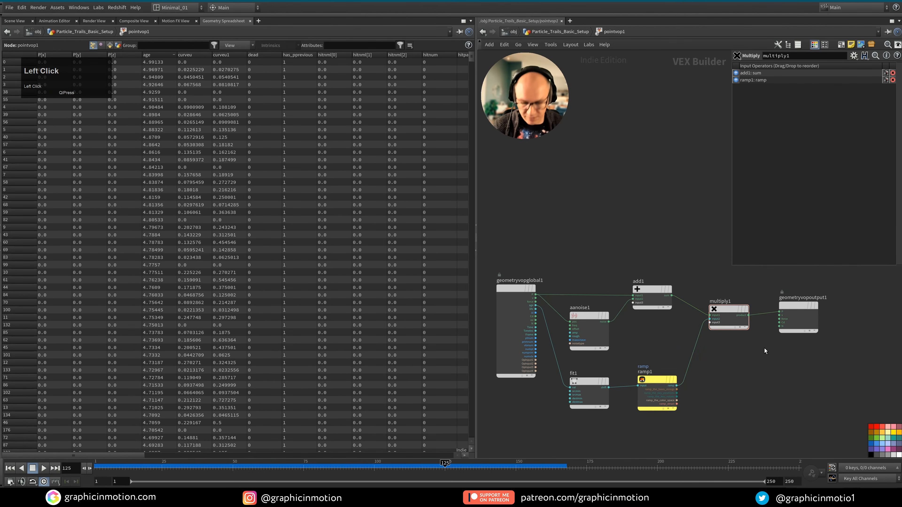
In the Scene View, shape pointvop1's ramp with an end value of 1 and points at about 0.63 (value 1) and 0.28 (value 0).
{"action": "key", "text": "u"}
{"action": "left_click", "coordinate": [15, 21]}
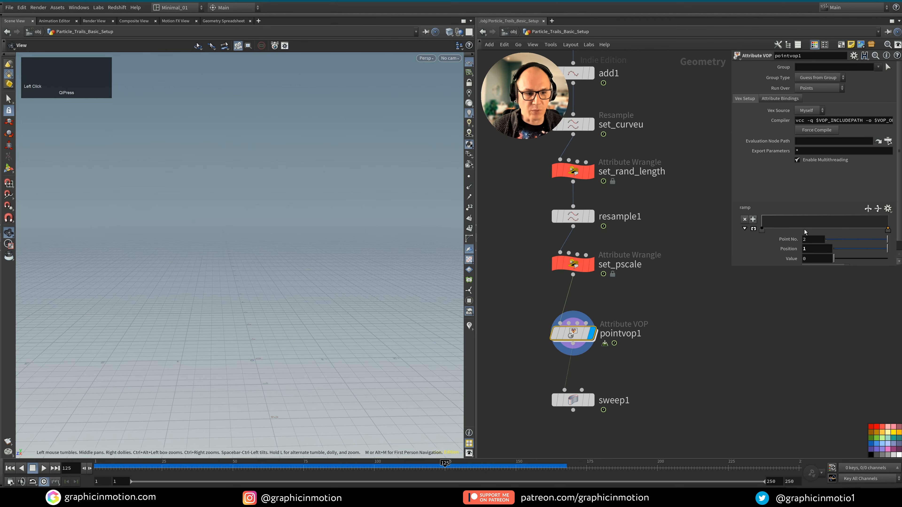
{"action": "left_click_drag", "start_coordinate": [889, 230], "coordinate": [890, 218]}
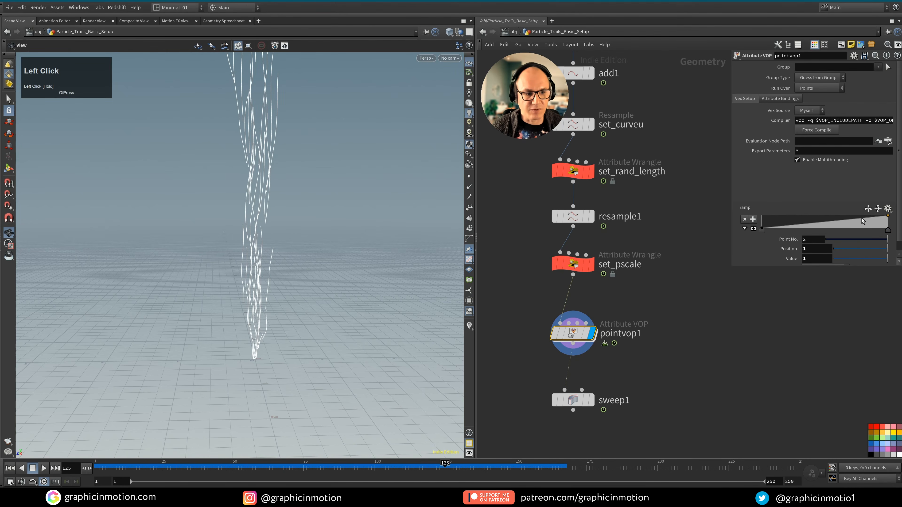
{"action": "left_click_drag", "start_coordinate": [842, 222], "coordinate": [842, 215]}
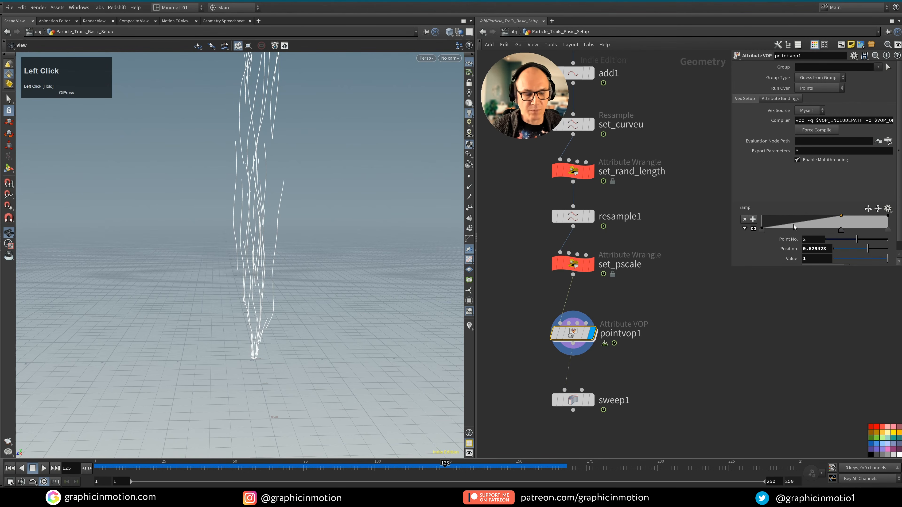
{"action": "left_click_drag", "start_coordinate": [798, 224], "coordinate": [798, 233]}
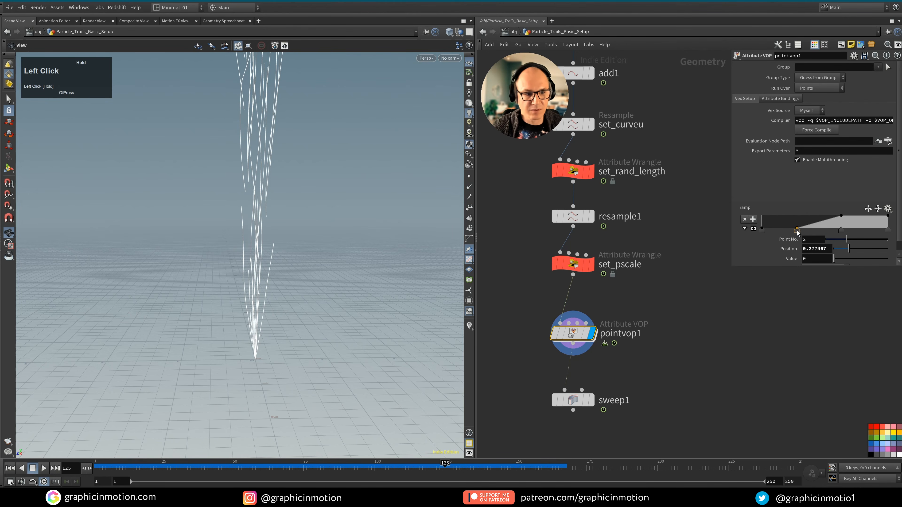
Select all points of pointvop1's ramp and switch their interpolation to a smooth curve.
{"action": "left_click", "coordinate": [761, 230], "text": "shift"}
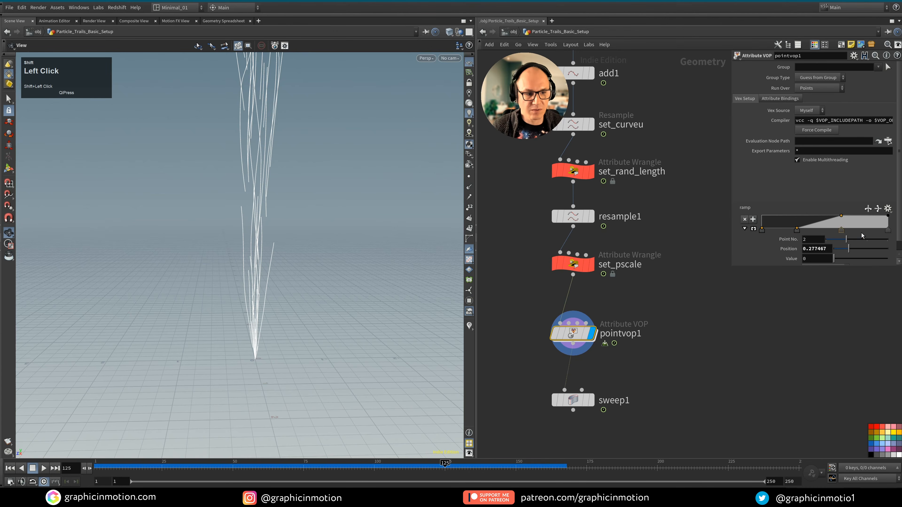
{"action": "left_click", "coordinate": [888, 230]}
{"action": "right_click", "coordinate": [765, 234]}
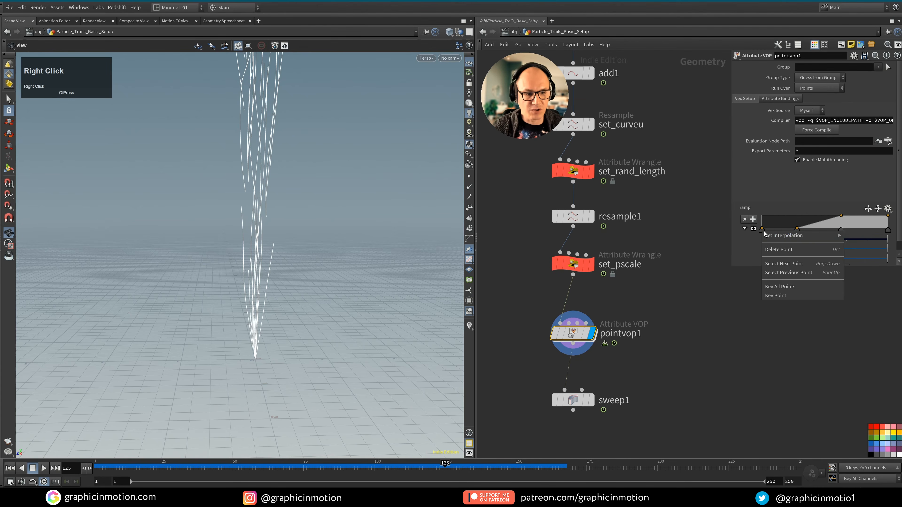
{"action": "mouse_move", "coordinate": [783, 236]}
{"action": "left_click", "coordinate": [852, 263]}
{"action": "left_click", "coordinate": [852, 264]}
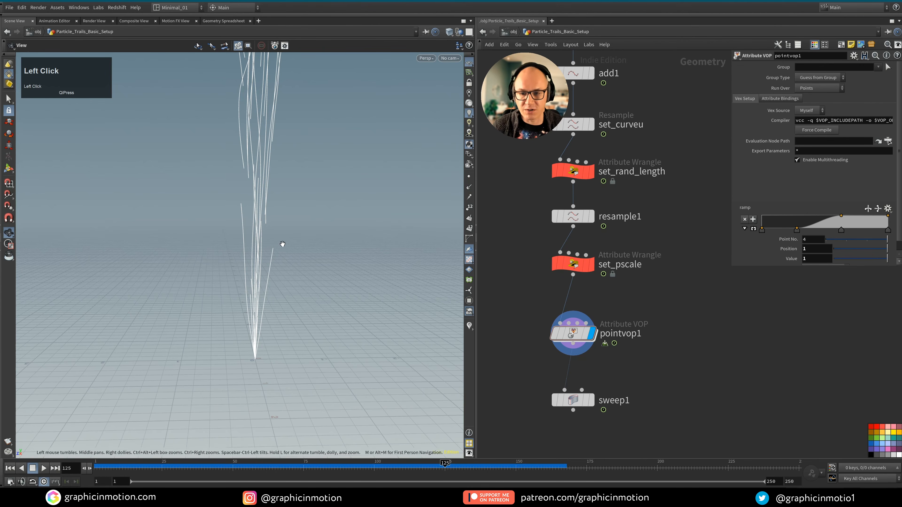
Play the simulation from the first frame to about frame 72 to check the displaced trails near their origin.
{"action": "middle_click_drag", "start_coordinate": [274, 245], "coordinate": [264, 288], "text": "alt"}
{"action": "left_click", "coordinate": [9, 468]}
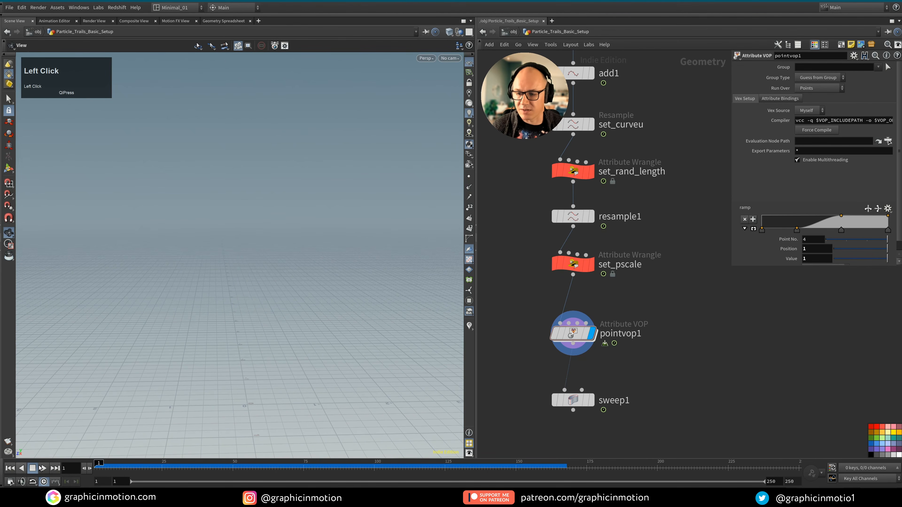
{"action": "left_click", "coordinate": [42, 468]}
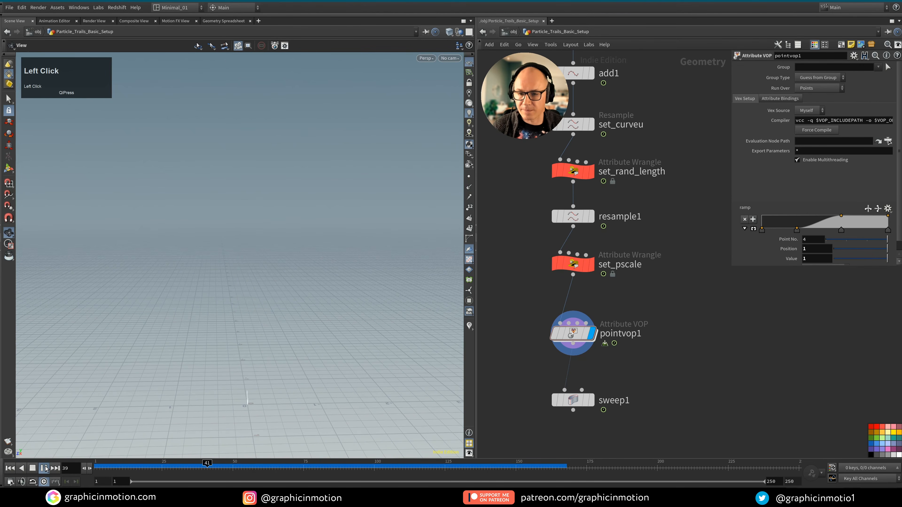
{"action": "left_click", "coordinate": [45, 468]}
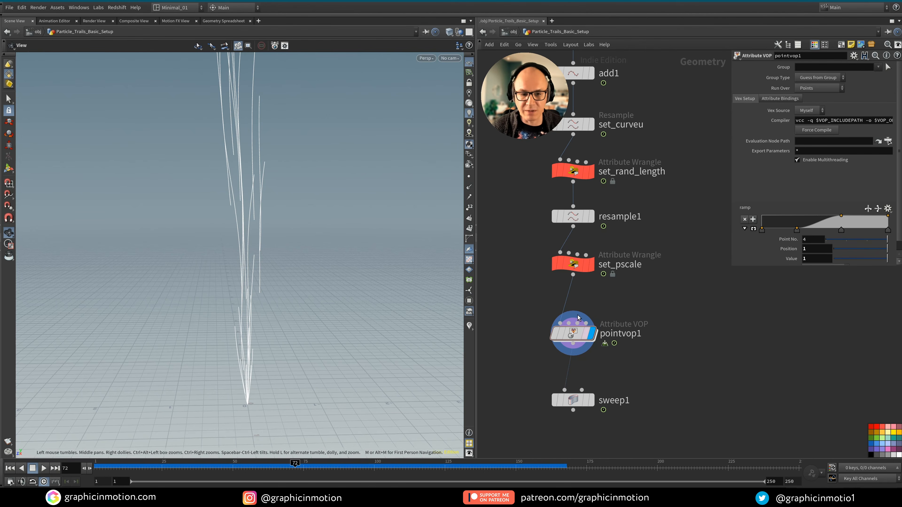
Inside pointvop1, cut multiply1's wires and place it between aanoise1 and add1, moving add1 clear of it.
{"action": "mouse_move", "coordinate": [576, 337]}
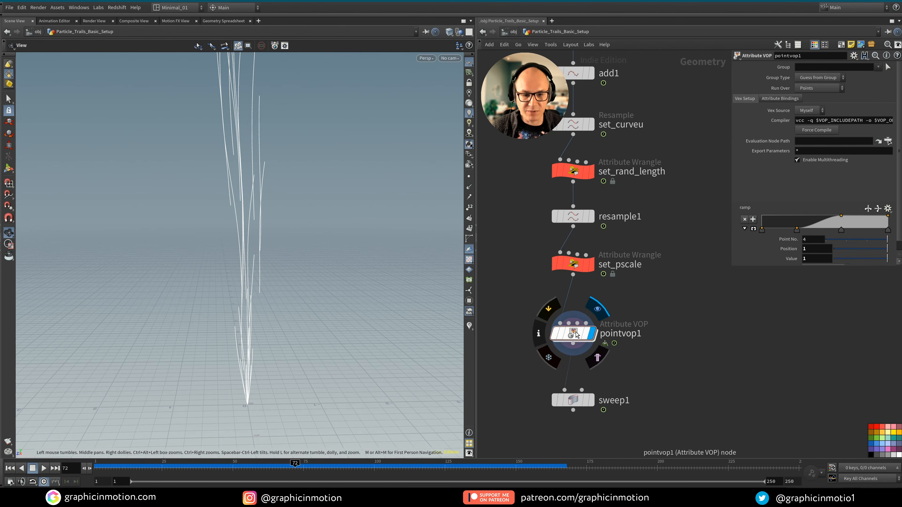
{"action": "double_click", "coordinate": [576, 334]}
{"action": "middle_click_drag", "start_coordinate": [735, 403], "coordinate": [653, 351]}
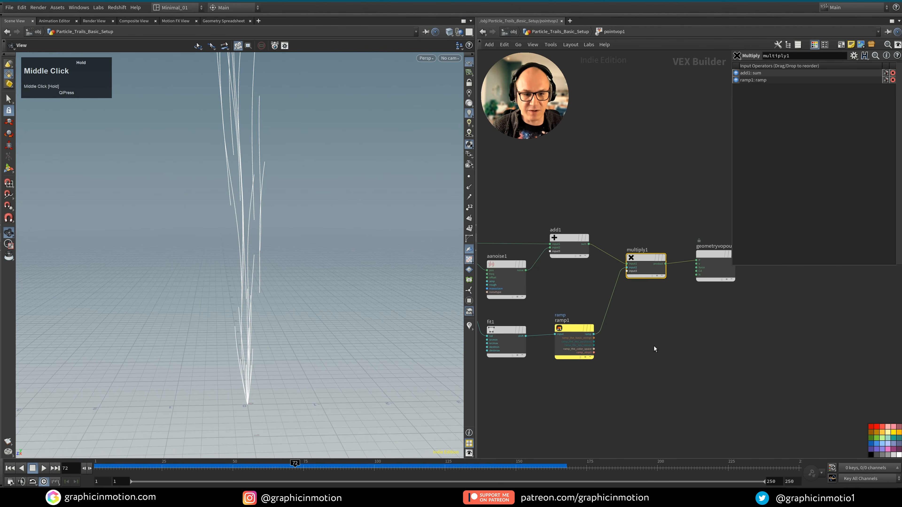
{"action": "left_click_drag", "start_coordinate": [563, 242], "coordinate": [602, 228]}
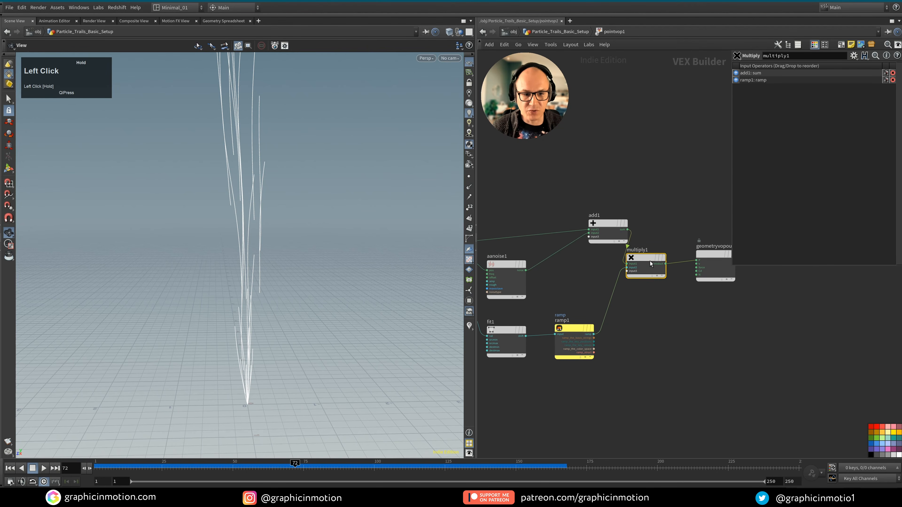
{"action": "left_click_drag", "start_coordinate": [644, 259], "coordinate": [664, 300]}
{"action": "key", "text": "y"}
{"action": "left_click_drag", "start_coordinate": [642, 257], "coordinate": [625, 336]}
{"action": "left_click_drag", "start_coordinate": [684, 285], "coordinate": [708, 313]}
{"action": "left_click_drag", "start_coordinate": [655, 300], "coordinate": [568, 280]}
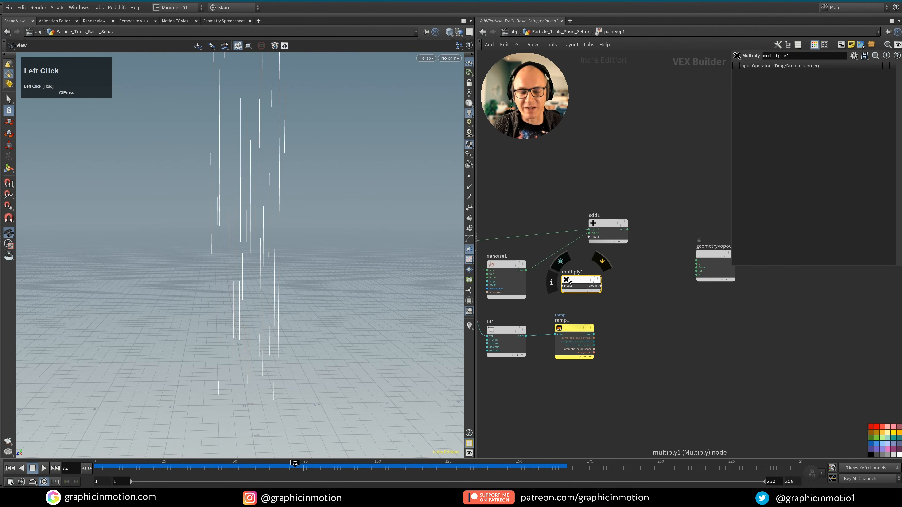
Wire ramp1 and aanoise1 into multiply1, its product into add1's second input, and add1's sum into geometryvopoutput1, placed closer to add1.
{"action": "left_click_drag", "start_coordinate": [604, 223], "coordinate": [624, 230]}
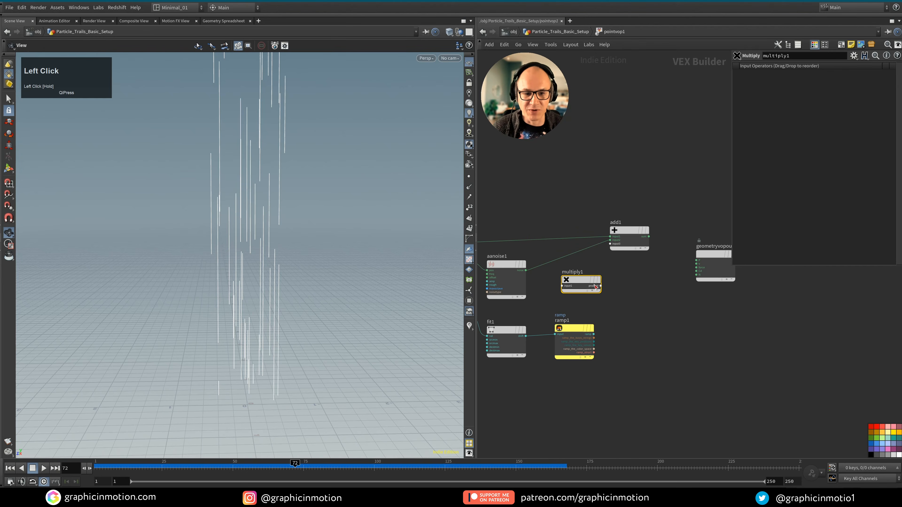
{"action": "left_click_drag", "start_coordinate": [597, 286], "coordinate": [609, 241]}
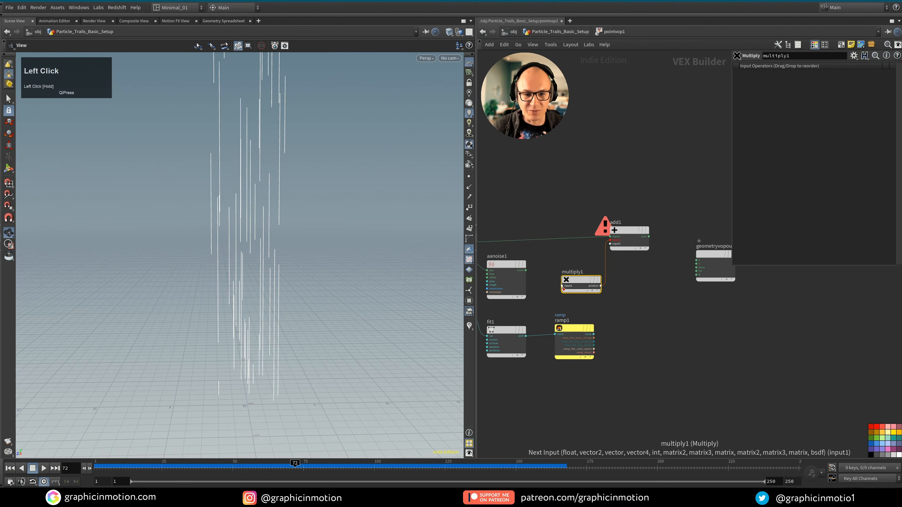
{"action": "mouse_move", "coordinate": [562, 287]}
{"action": "left_mouse_down"}
{"action": "mouse_move", "coordinate": [614, 320]}
{"action": "mouse_move", "coordinate": [594, 334]}
{"action": "mouse_move", "coordinate": [581, 270]}
{"action": "mouse_move", "coordinate": [555, 286]}
{"action": "mouse_move", "coordinate": [562, 278]}
{"action": "left_mouse_up"}
{"action": "mouse_move", "coordinate": [649, 237]}
{"action": "left_mouse_down"}
{"action": "mouse_move", "coordinate": [697, 261]}
{"action": "mouse_move", "coordinate": [644, 240]}
{"action": "left_mouse_up"}
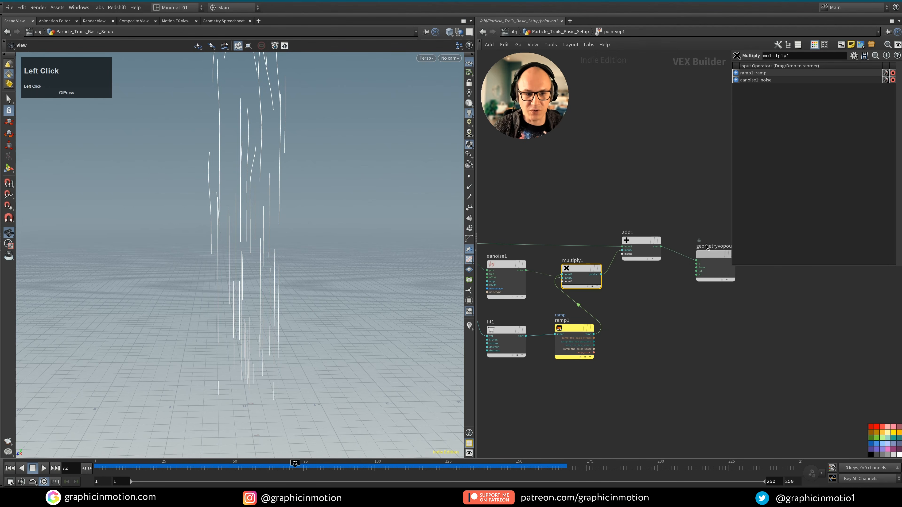
{"action": "left_click_drag", "start_coordinate": [707, 246], "coordinate": [695, 228]}
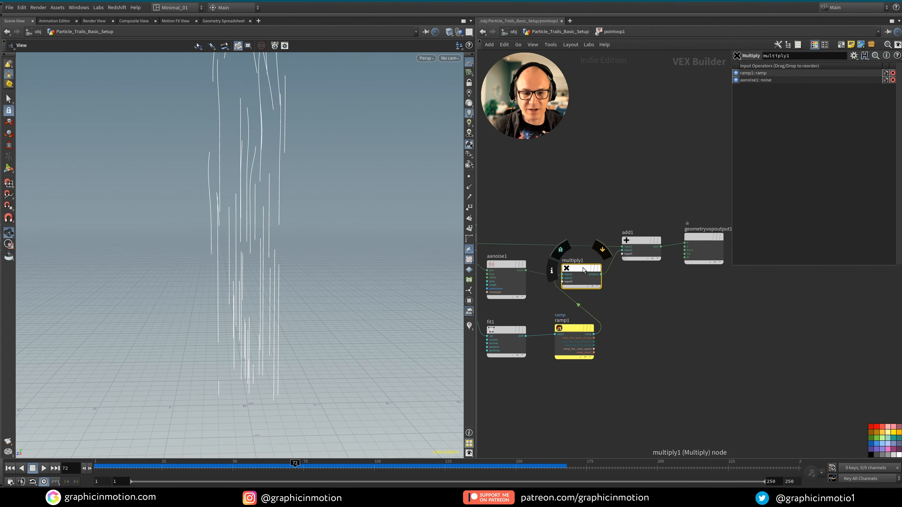
Reorder multiply1's inputs so aanoise1's noise is first and ramp1 second, and return to the geometry network.
{"action": "mouse_move", "coordinate": [568, 275]}
{"action": "left_mouse_down"}
{"action": "mouse_move", "coordinate": [526, 270]}
{"action": "mouse_move", "coordinate": [607, 335]}
{"action": "mouse_move", "coordinate": [594, 334]}
{"action": "left_mouse_up"}
{"action": "key", "text": "y"}
{"action": "left_click_drag", "start_coordinate": [583, 265], "coordinate": [587, 278]}
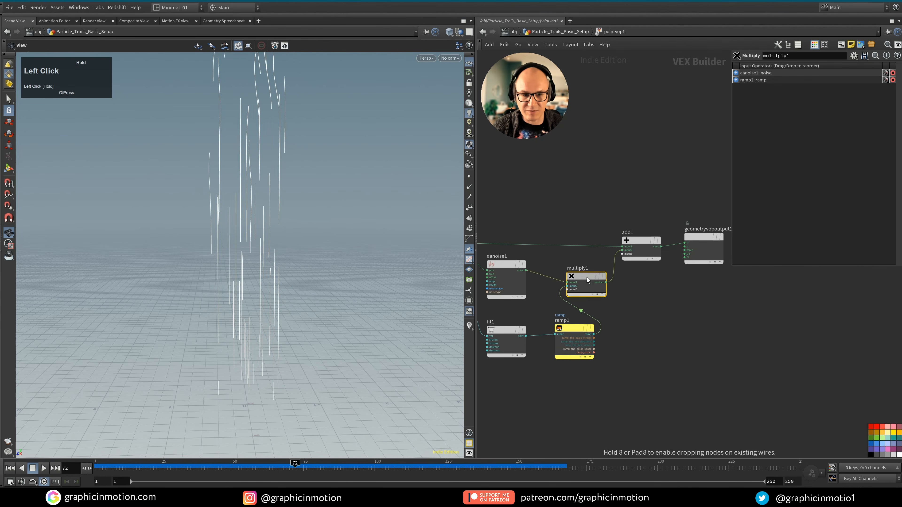
{"action": "middle_click_drag", "start_coordinate": [631, 321], "coordinate": [618, 332]}
{"action": "left_click", "coordinate": [632, 334]}
{"action": "key", "text": "u"}
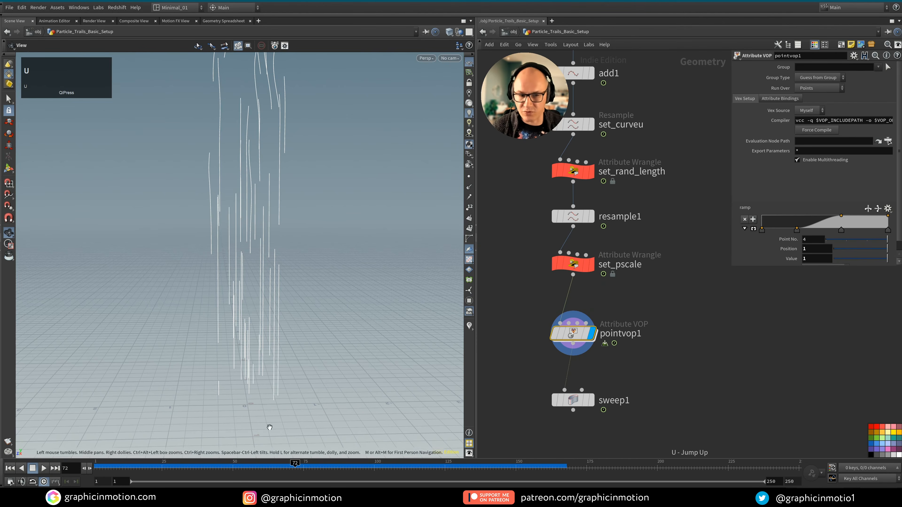
Play the simulation from the first frame to about frame 116 to review the age-driven noise along the trails.
{"action": "left_click", "coordinate": [11, 469]}
{"action": "left_click", "coordinate": [43, 468]}
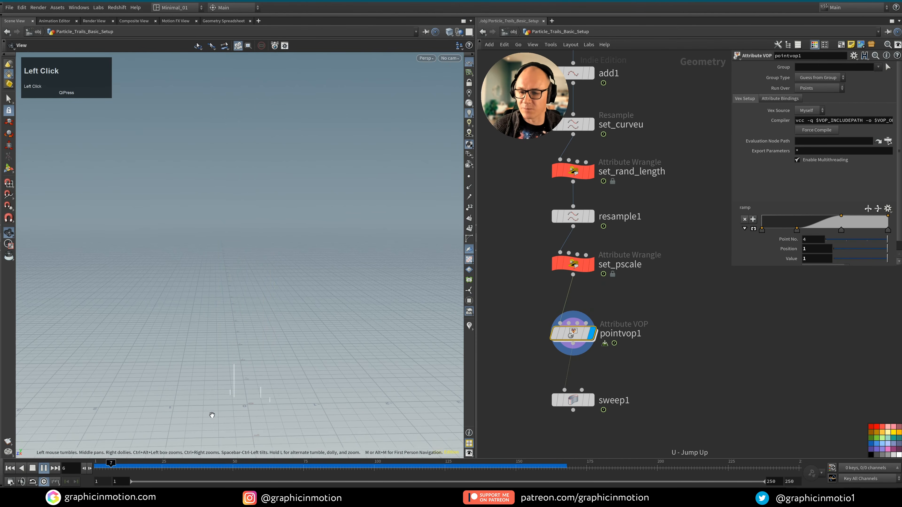
{"action": "left_click", "coordinate": [44, 468]}
{"action": "right_click_drag", "start_coordinate": [277, 257], "coordinate": [272, 147]}
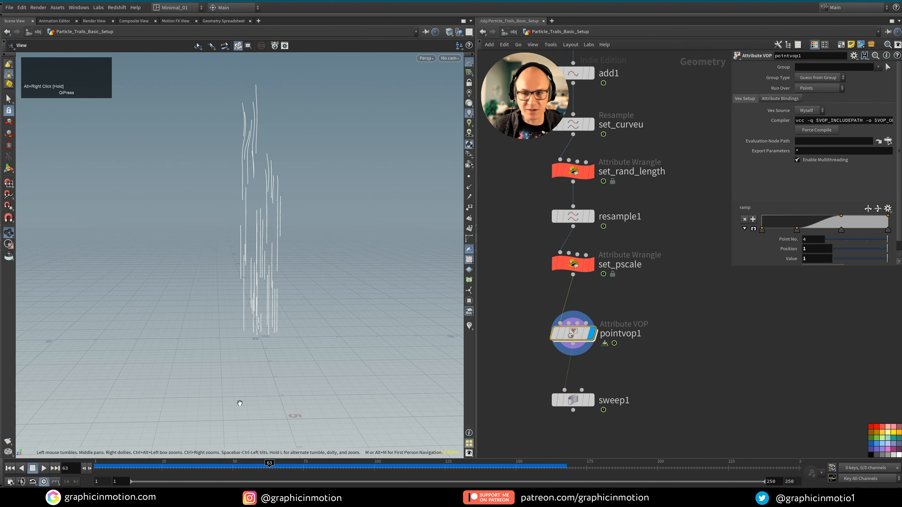
{"action": "left_click", "coordinate": [44, 468]}
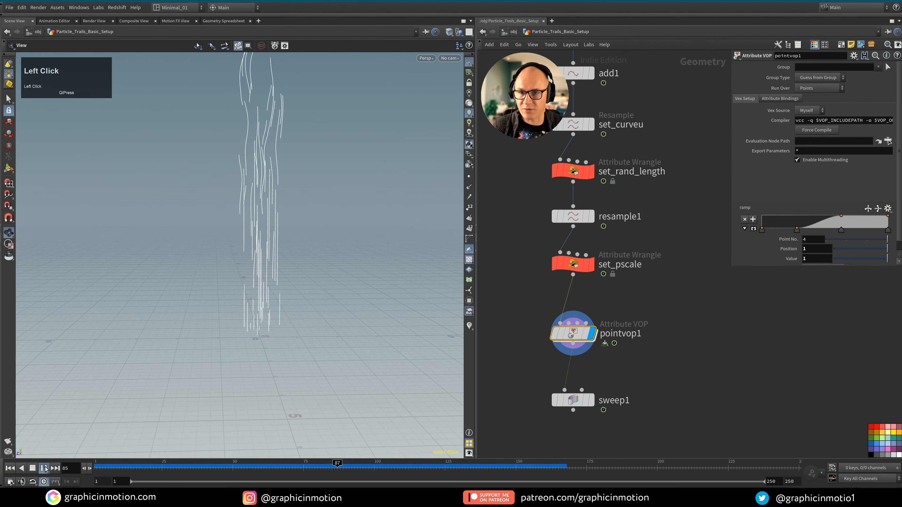
{"action": "left_click", "coordinate": [44, 468]}
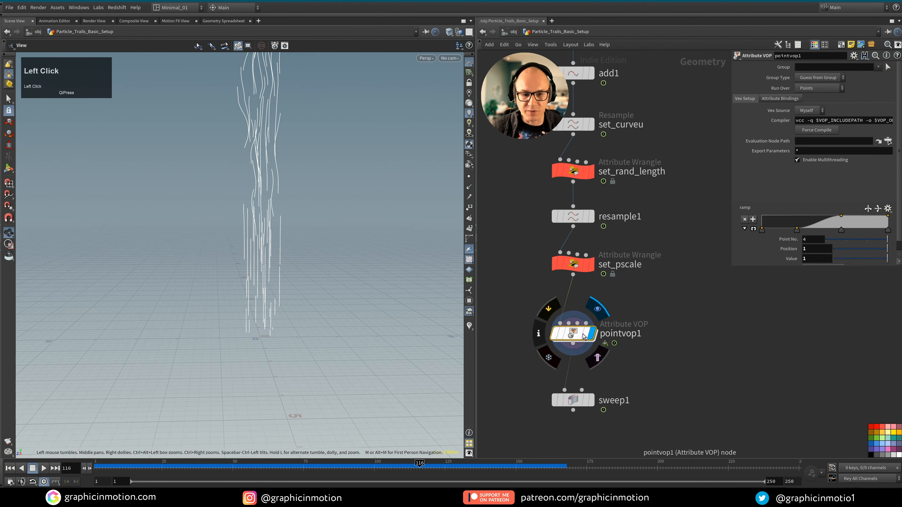
Insert a Color node between pointvop1 and sweep1, and turn on its display.
{"action": "left_click_drag", "start_coordinate": [591, 343], "coordinate": [591, 350]}
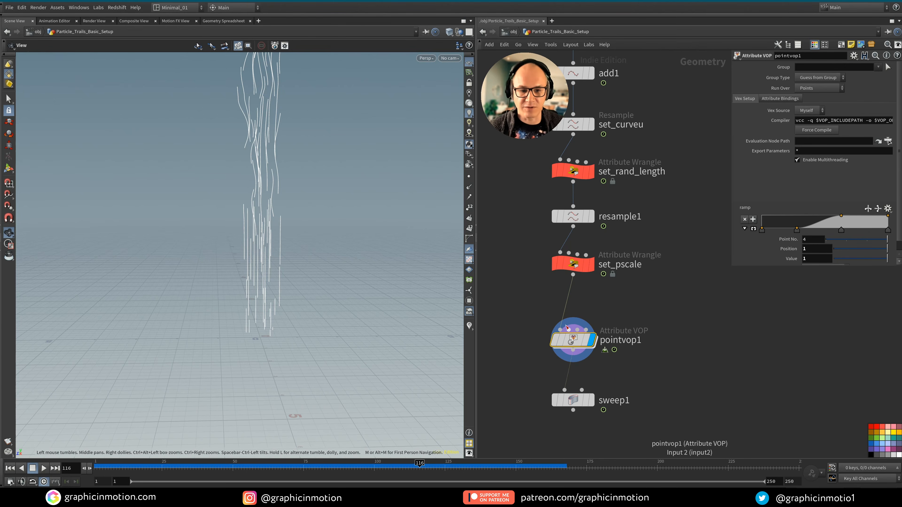
{"action": "left_click_drag", "start_coordinate": [576, 343], "coordinate": [575, 330]}
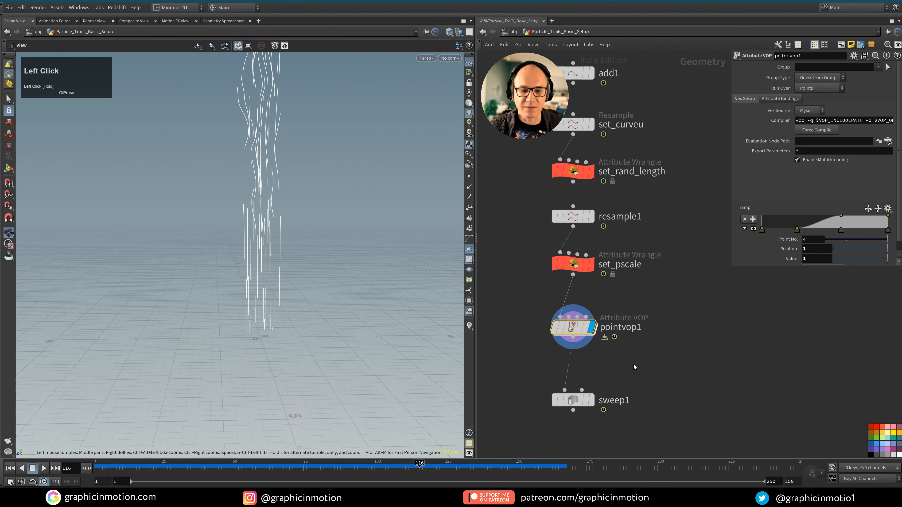
{"action": "middle_click_drag", "start_coordinate": [633, 365], "coordinate": [641, 363]}
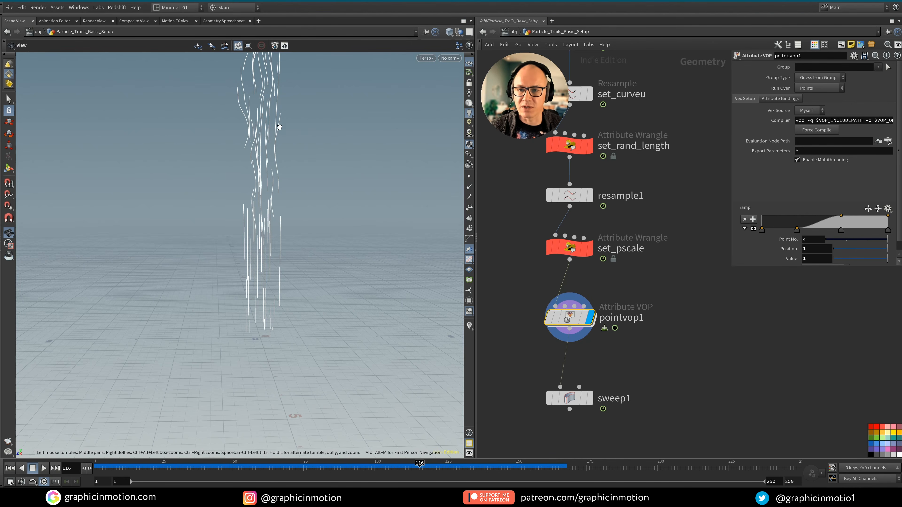
{"action": "key", "text": "Tab"}
{"action": "type", "text": "color"}
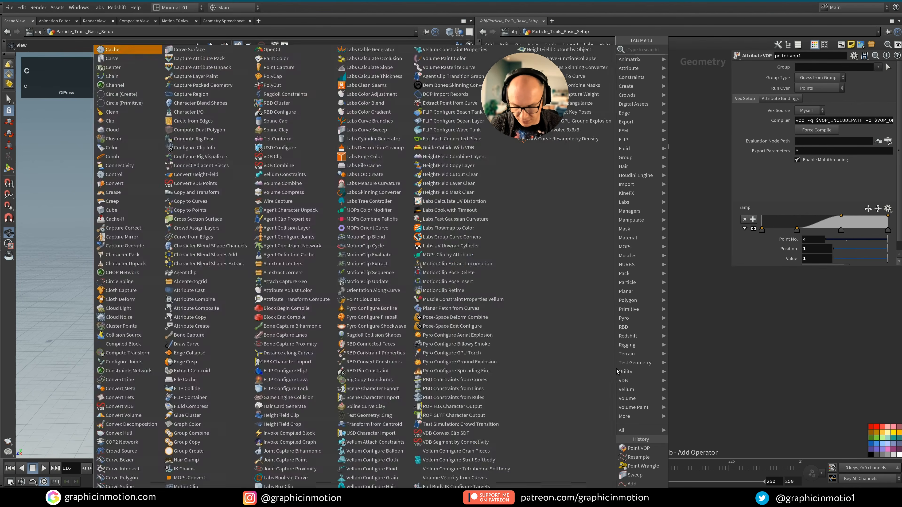
{"action": "left_click", "coordinate": [685, 49]}
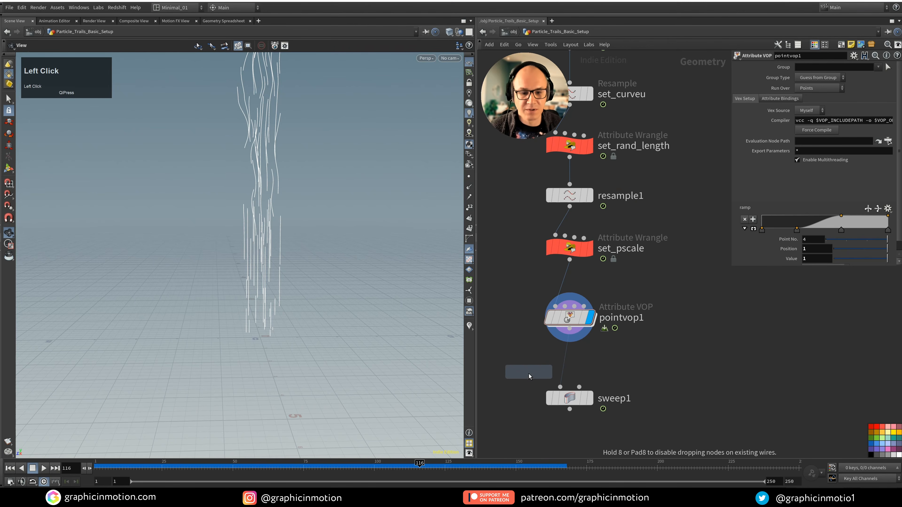
{"action": "left_click", "coordinate": [566, 357]}
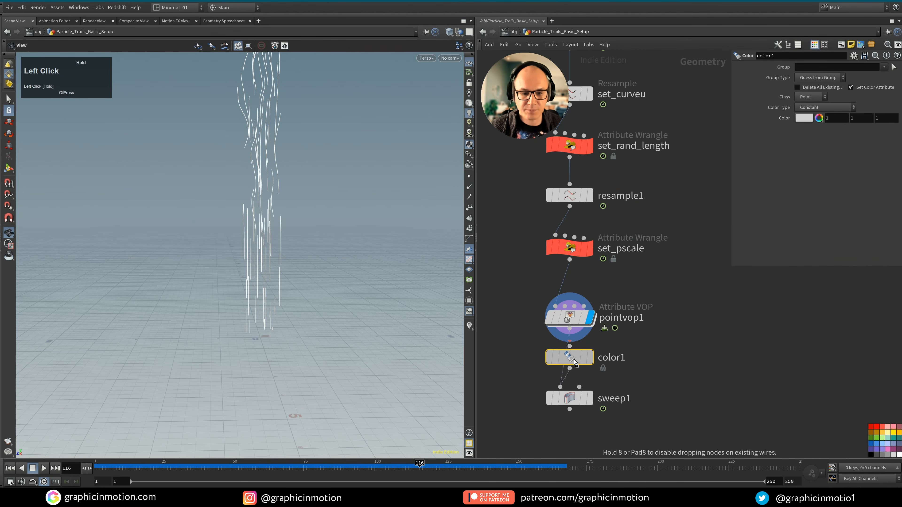
{"action": "left_click", "coordinate": [595, 339]}
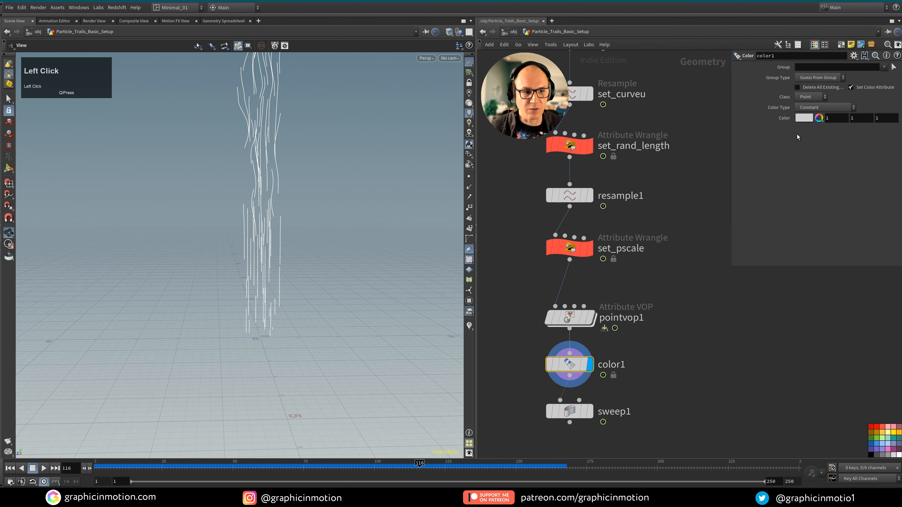
Set color1's Color Type to Ramp from Attribute, driven by the curveu1 attribute.
{"action": "left_click", "coordinate": [812, 108]}
{"action": "left_click", "coordinate": [817, 143]}
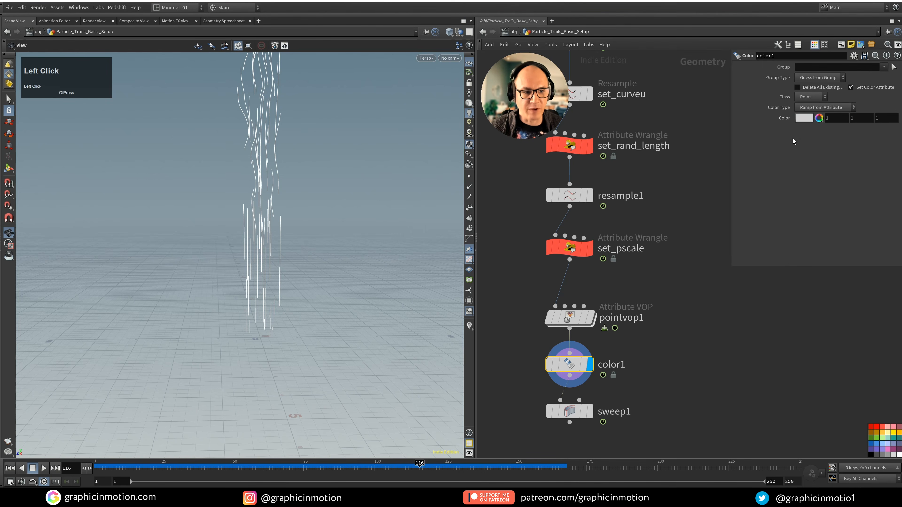
{"action": "left_click", "coordinate": [805, 119]}
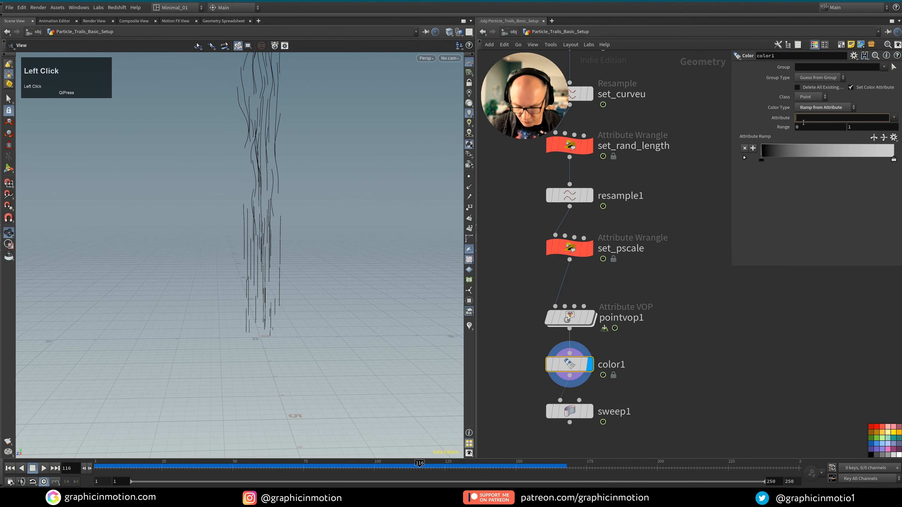
{"action": "type", "text": "curveu1"}
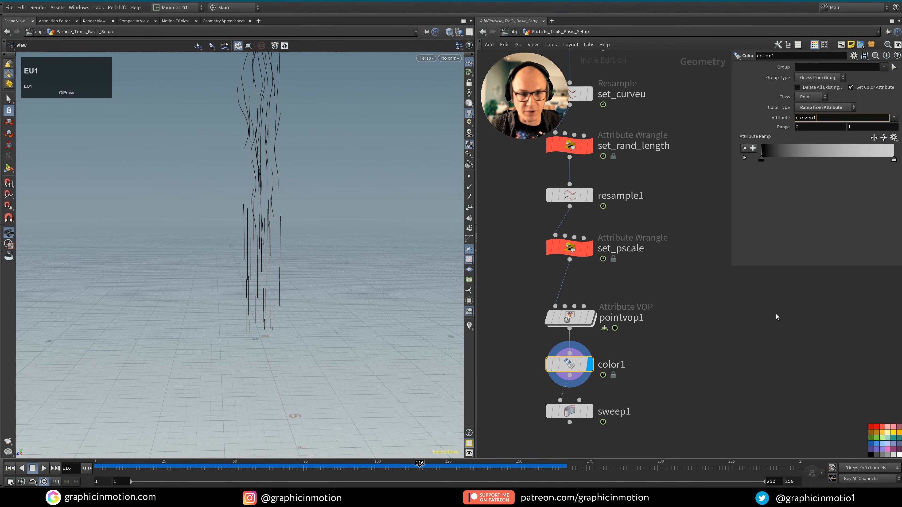
{"action": "left_click", "coordinate": [775, 341]}
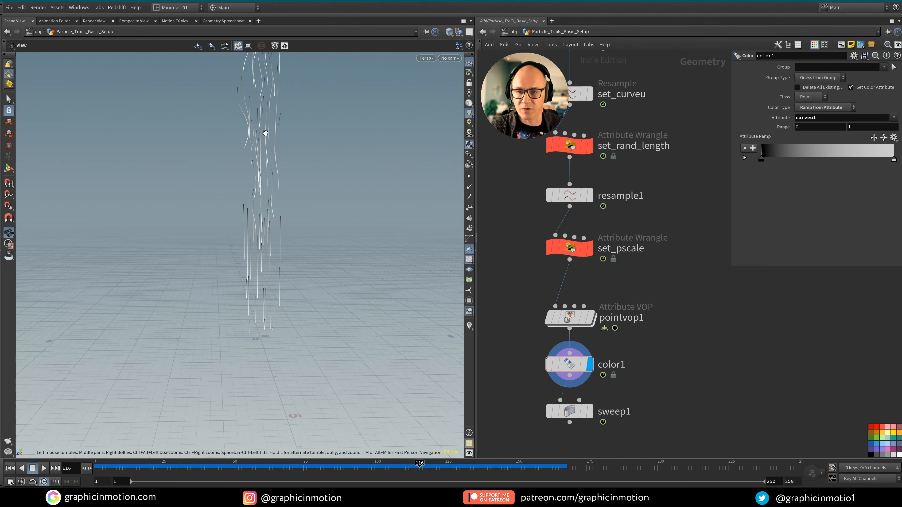
Display sweep1's result at frame 116 and select the node to show its parameters.
{"action": "left_click_drag", "start_coordinate": [233, 468], "coordinate": [419, 482]}
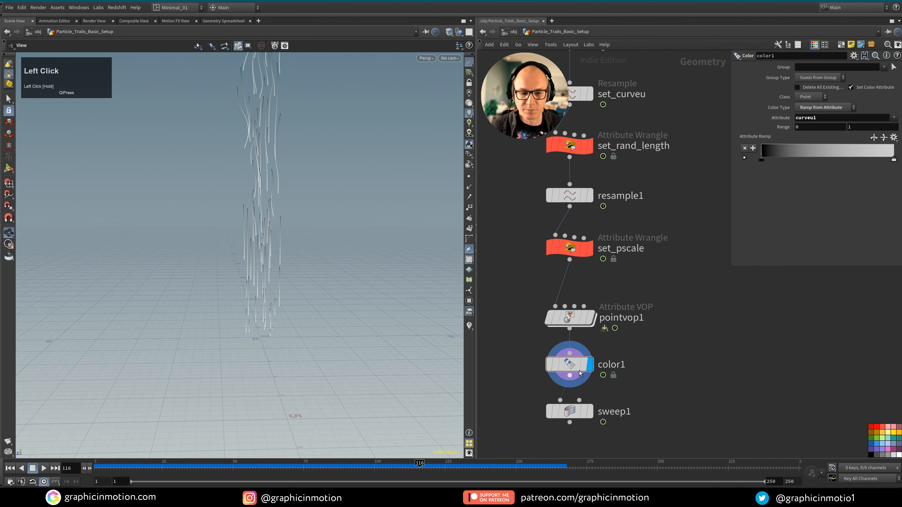
{"action": "left_click_drag", "start_coordinate": [576, 366], "coordinate": [576, 369]}
{"action": "middle_click_drag", "start_coordinate": [632, 400], "coordinate": [661, 352]}
{"action": "left_click", "coordinate": [617, 362]}
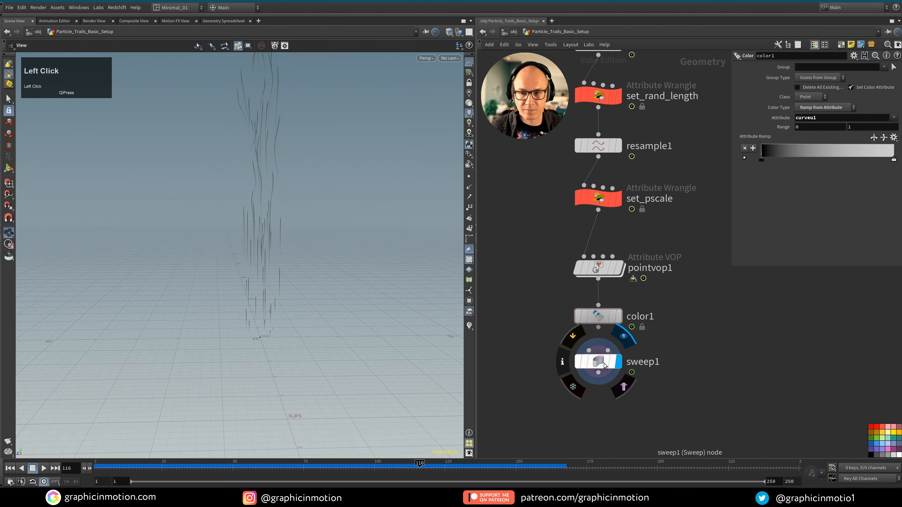
{"action": "left_click", "coordinate": [600, 362]}
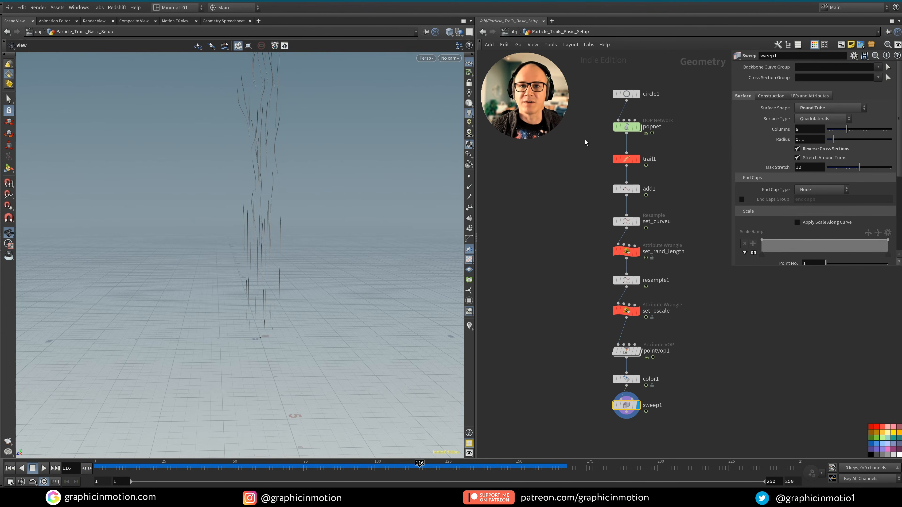